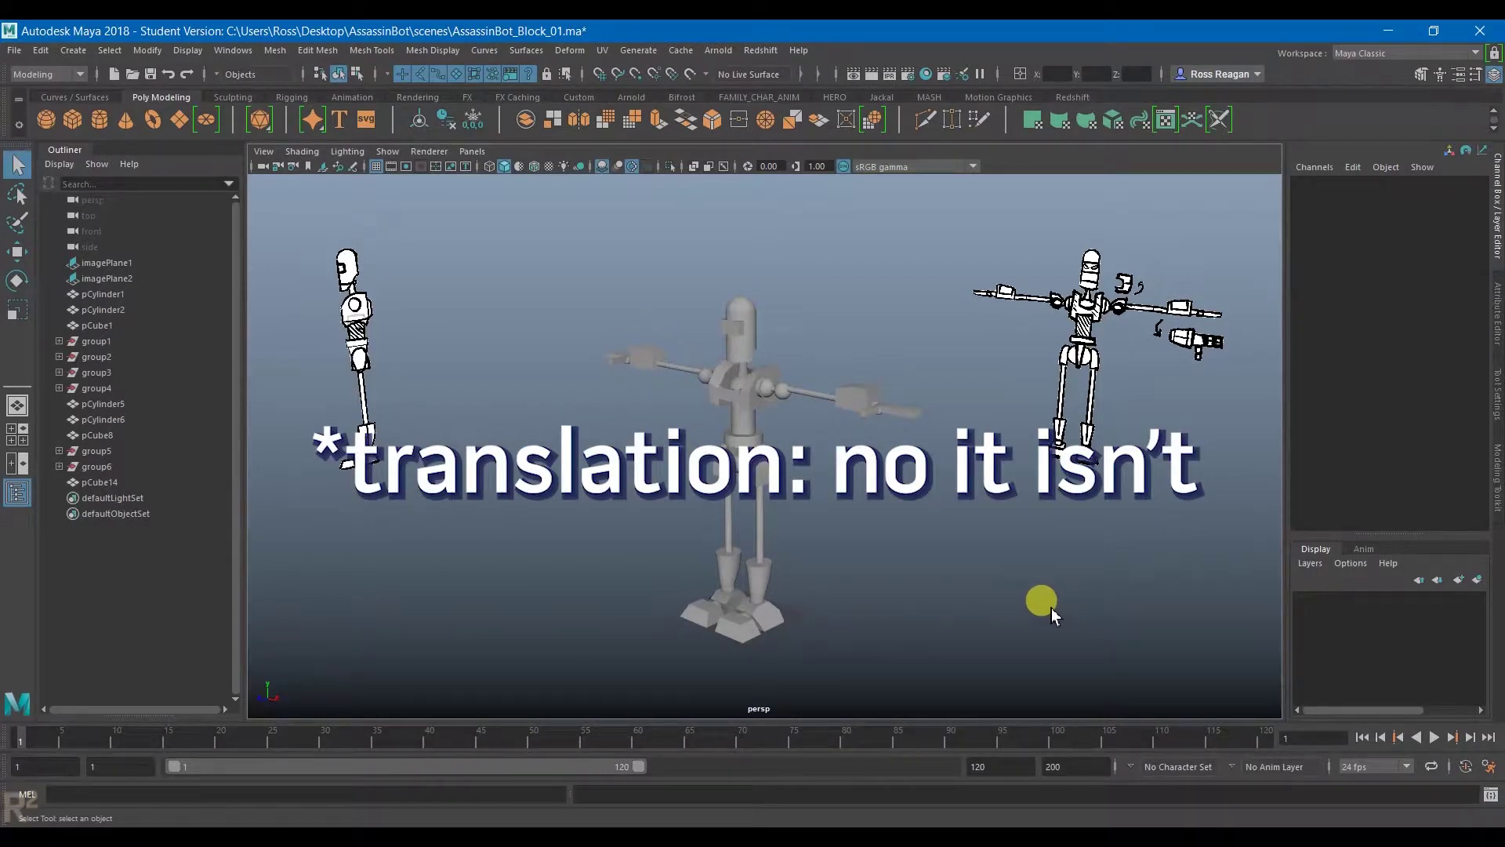
Step: Examine the blocked-out robot model from the front and from several angles
{"action": "left_click_drag", "start_coordinate": [962, 543], "coordinate": [932, 568], "text": "alt"}
{"action": "right_click_drag", "start_coordinate": [933, 568], "coordinate": [934, 565], "text": "alt"}
{"action": "left_click_drag", "start_coordinate": [933, 563], "coordinate": [901, 544], "text": "alt"}
{"action": "middle_click_drag", "start_coordinate": [901, 545], "coordinate": [916, 578], "text": "alt"}
{"action": "left_click_drag", "start_coordinate": [916, 578], "coordinate": [801, 551], "text": "alt"}
{"action": "middle_click_drag", "start_coordinate": [802, 551], "coordinate": [745, 503], "text": "alt"}
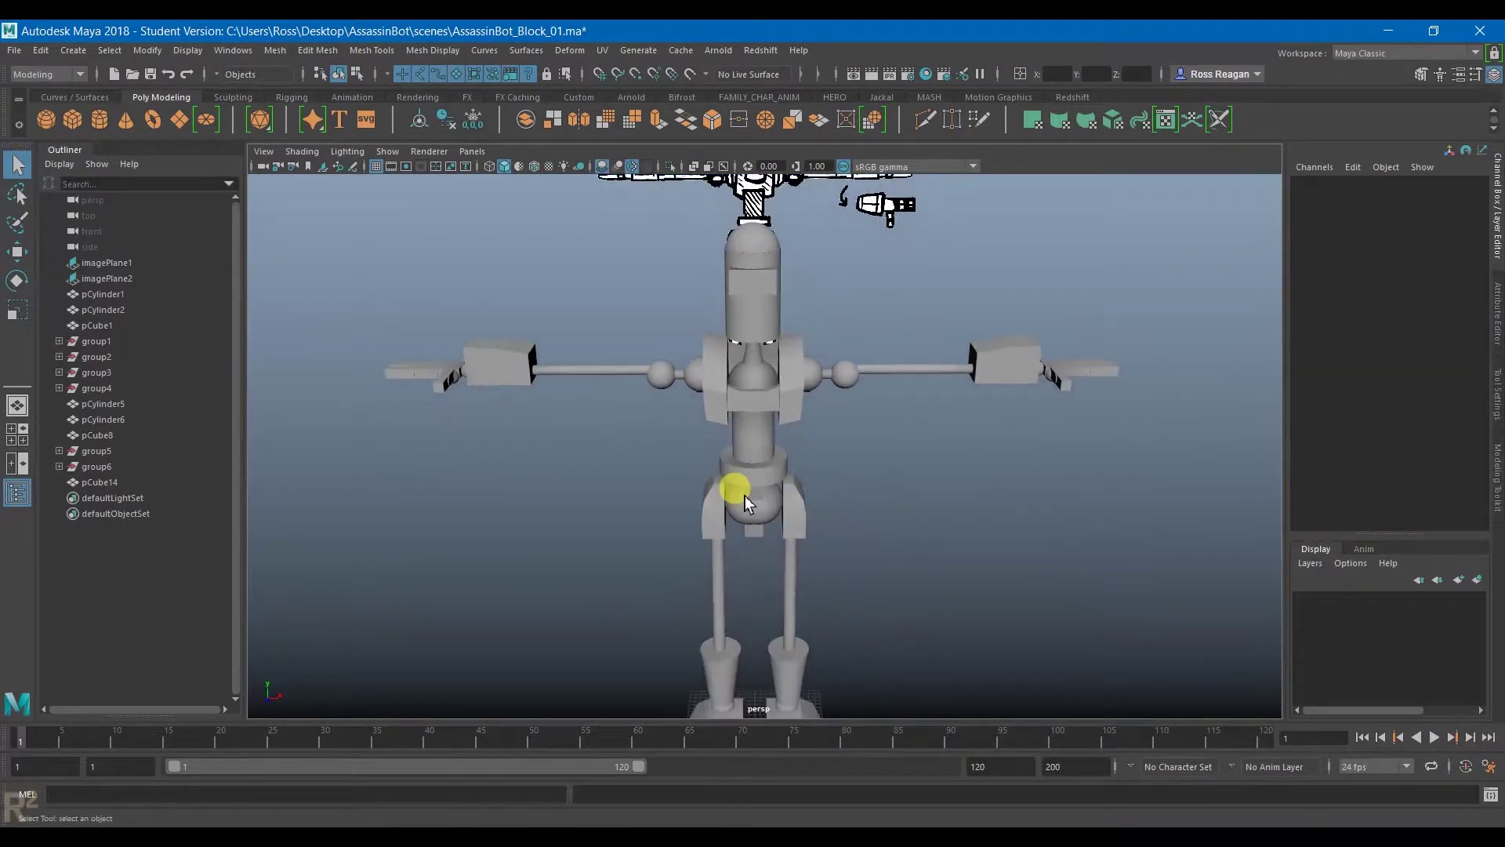
{"action": "mouse_move", "coordinate": [649, 520]}
{"action": "left_mouse_down", "text": "alt"}
{"action": "mouse_move", "coordinate": [614, 527]}
{"action": "mouse_move", "coordinate": [702, 525]}
{"action": "mouse_move", "coordinate": [564, 527]}
{"action": "mouse_move", "coordinate": [600, 529]}
{"action": "mouse_move", "coordinate": [597, 502]}
{"action": "left_mouse_up", "text": "alt"}
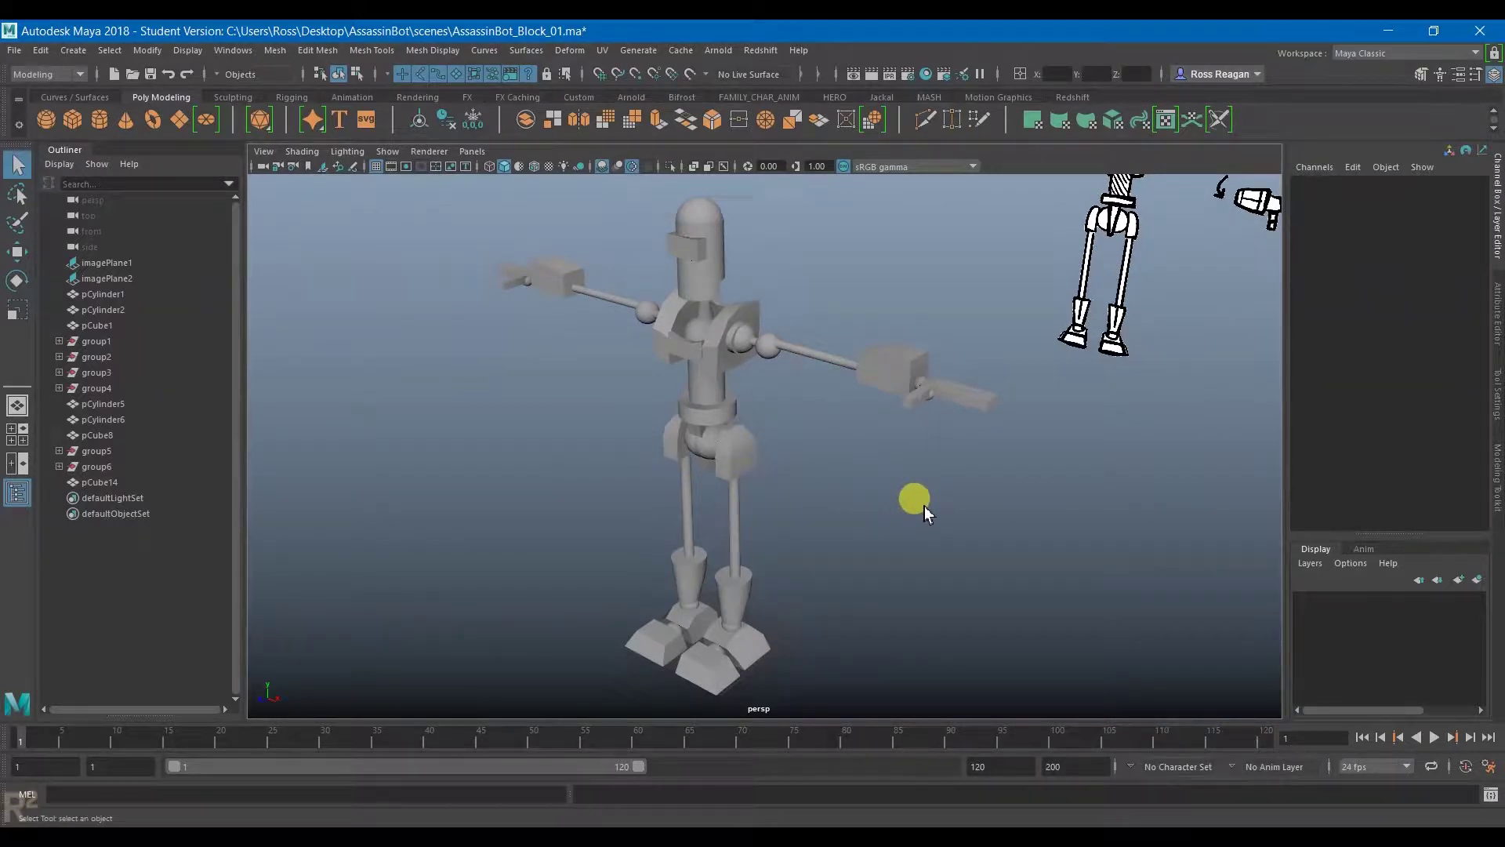
Step: Try to ungroup all robot objects from pCylinder1 to pCube14 at once
{"action": "left_click", "coordinate": [147, 346]}
{"action": "left_click", "coordinate": [138, 388], "text": "shift"}
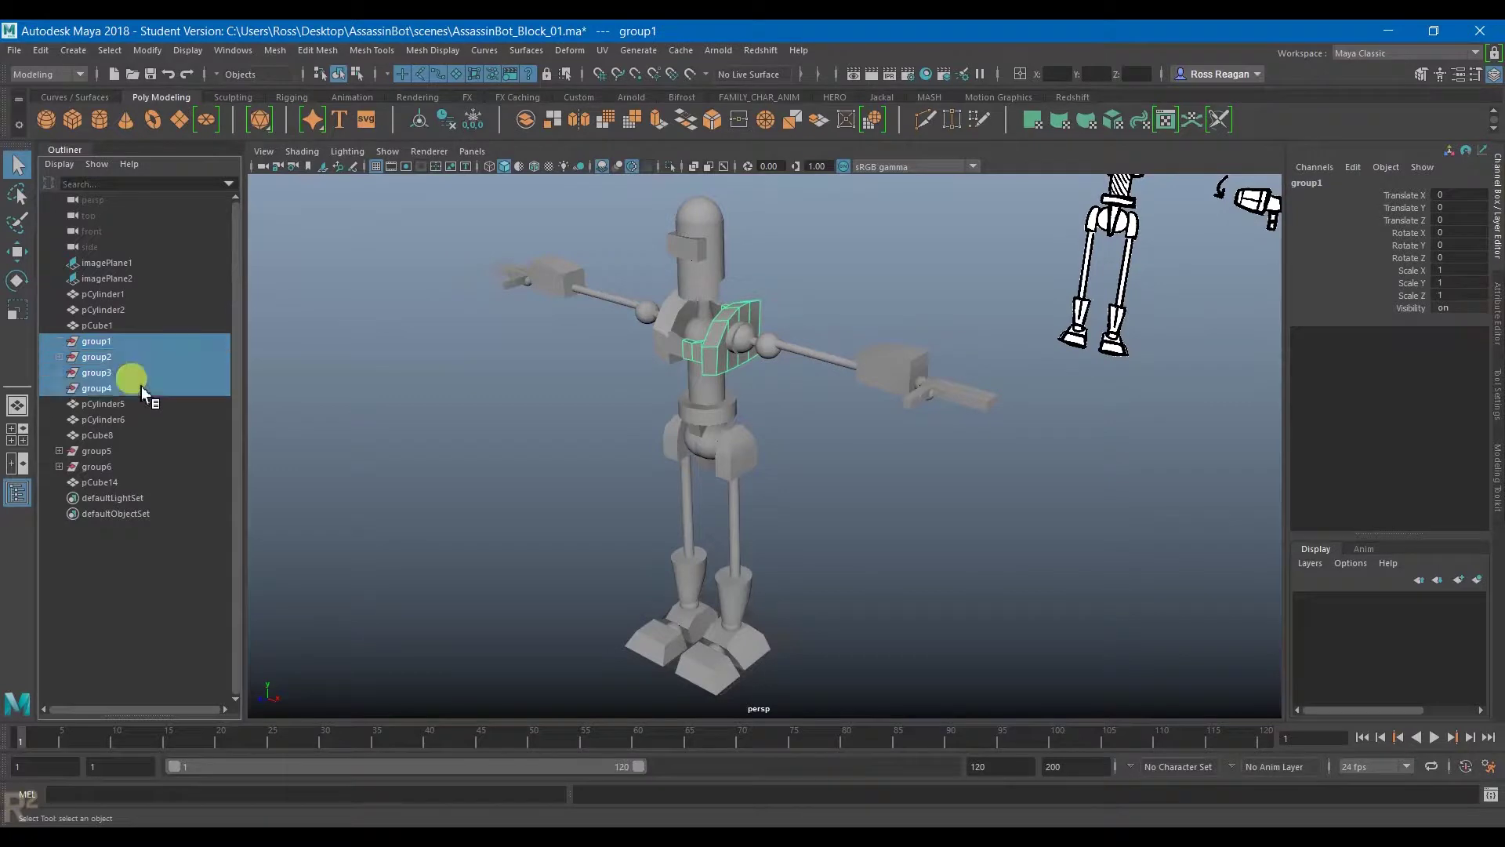
{"action": "left_click", "coordinate": [106, 292]}
{"action": "left_click", "coordinate": [125, 479], "text": "shift"}
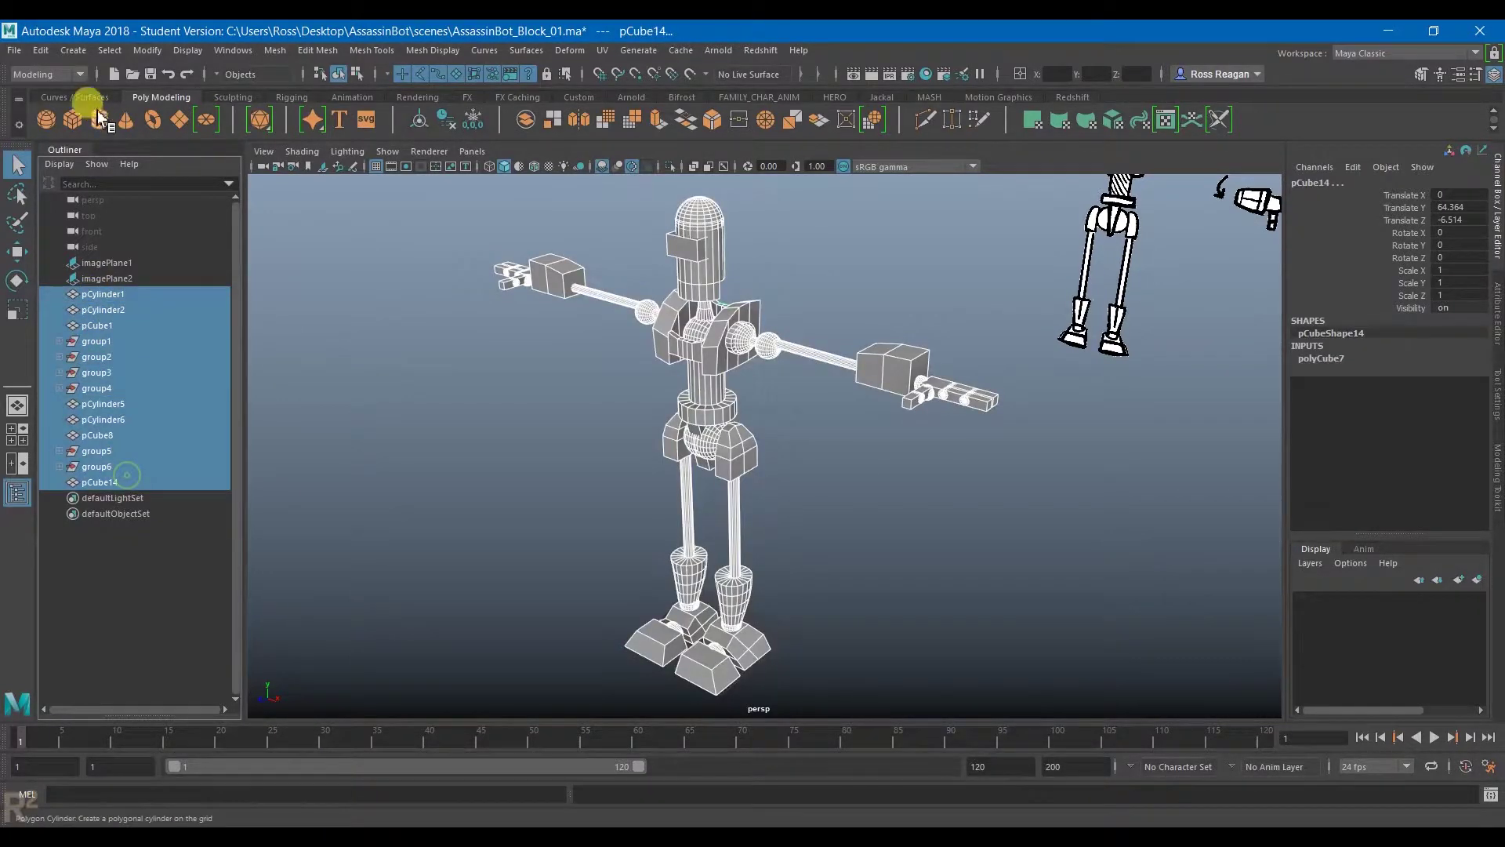
{"action": "left_click", "coordinate": [41, 50]}
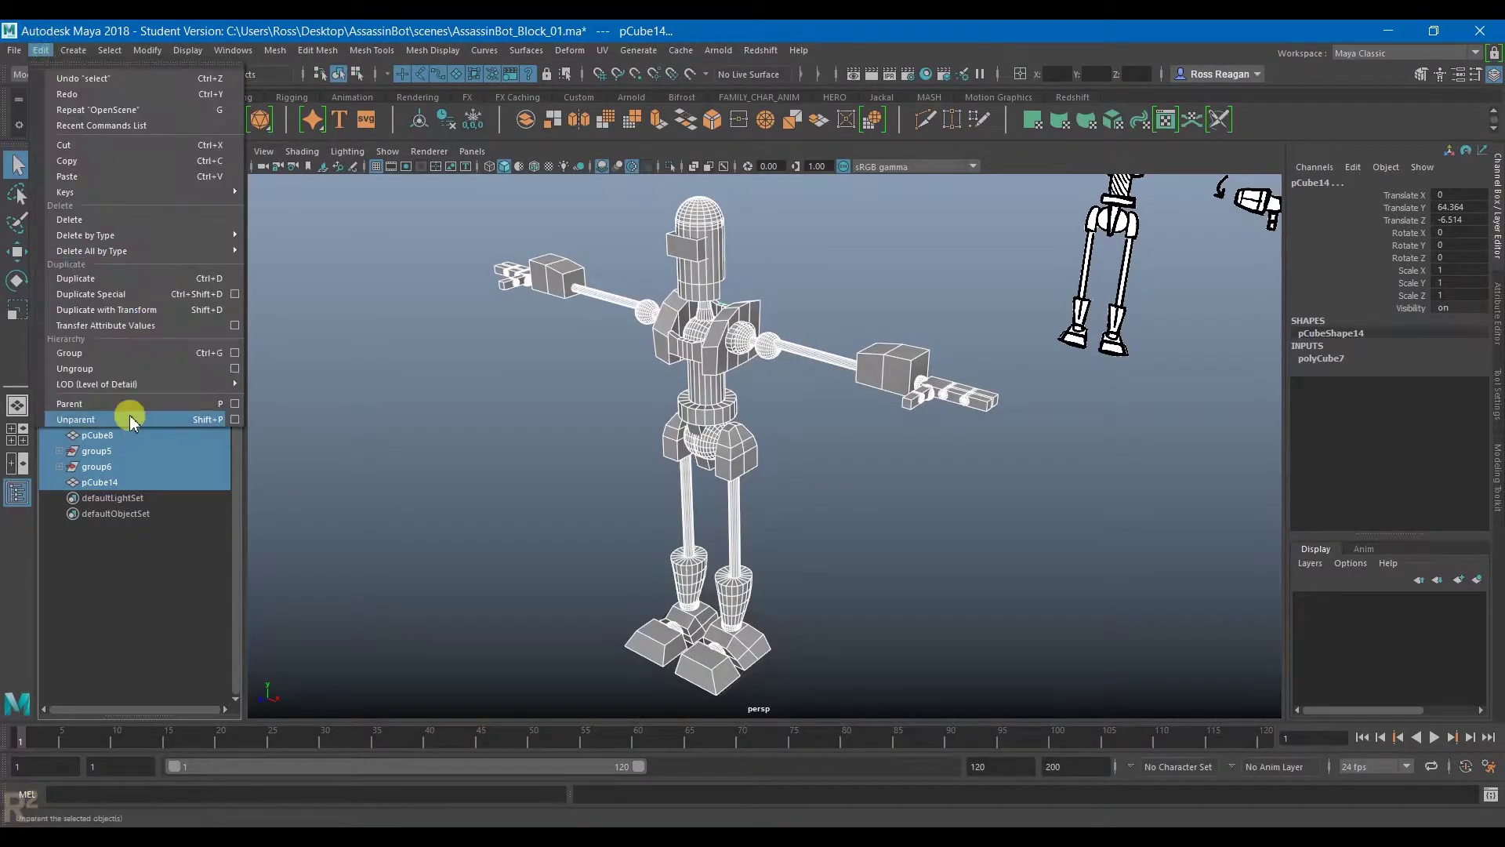
{"action": "left_click", "coordinate": [117, 366]}
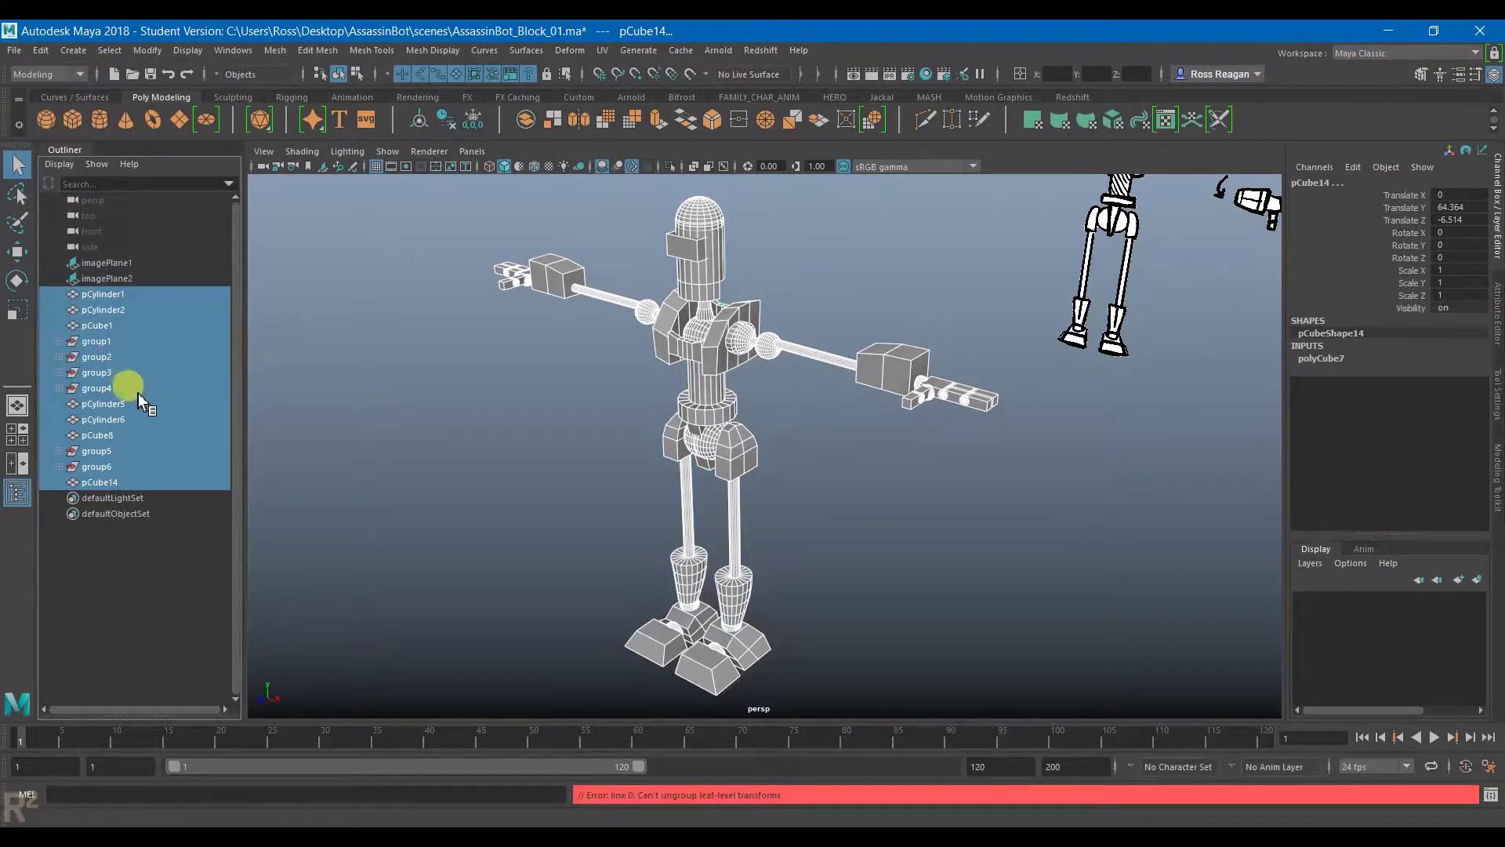
Step: Ungroup group1 through group4, and also group5 and group6, into separate parts
{"action": "left_click", "coordinate": [111, 347]}
{"action": "left_click", "coordinate": [128, 389], "text": "shift"}
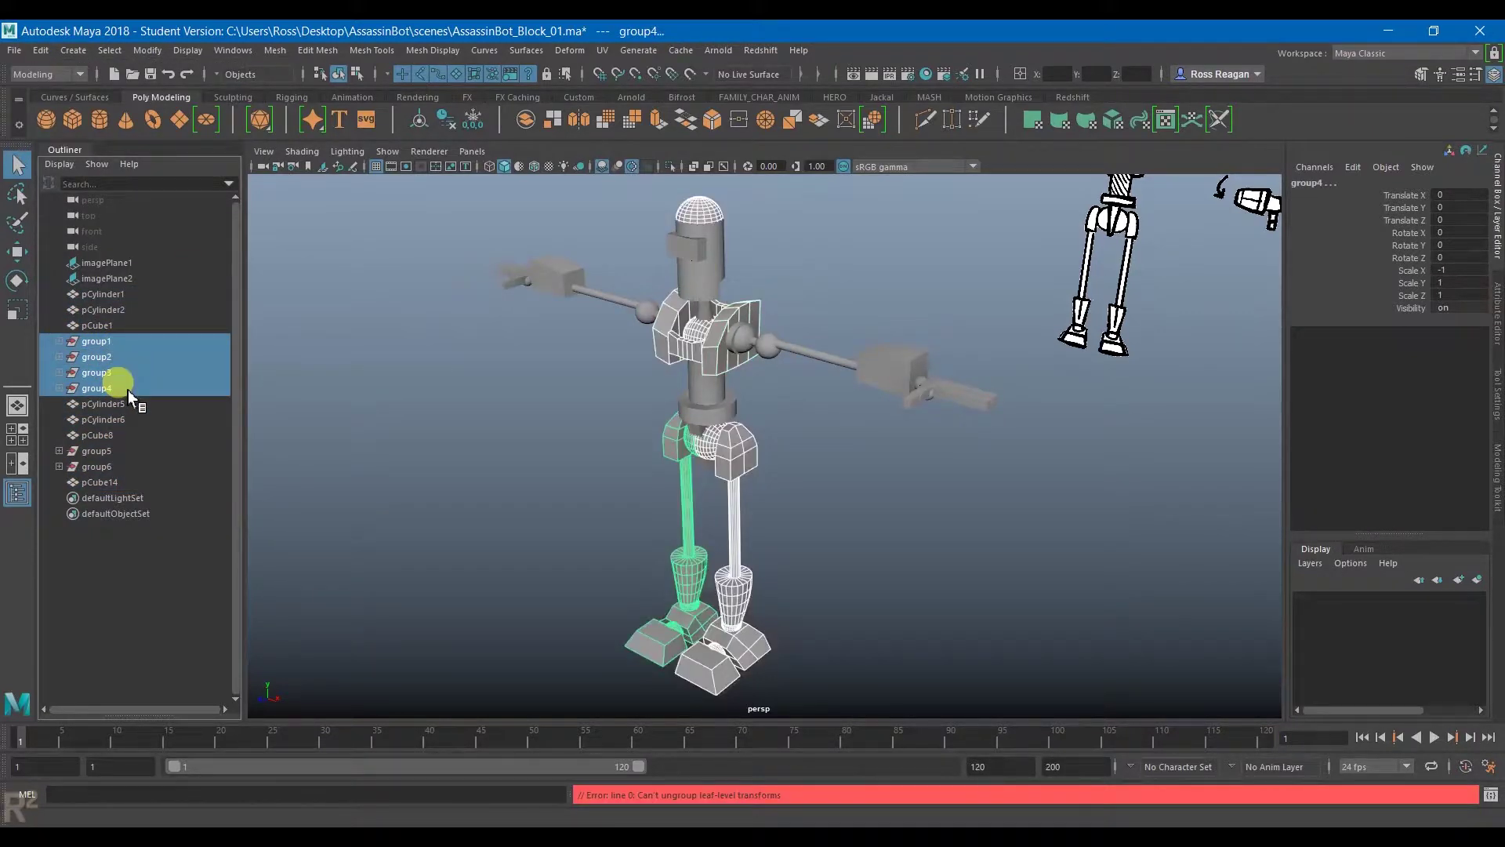
{"action": "key", "text": "ctrl+shift+g"}
{"action": "left_click", "coordinate": [102, 389]}
{"action": "left_click", "coordinate": [115, 397], "text": "shift"}
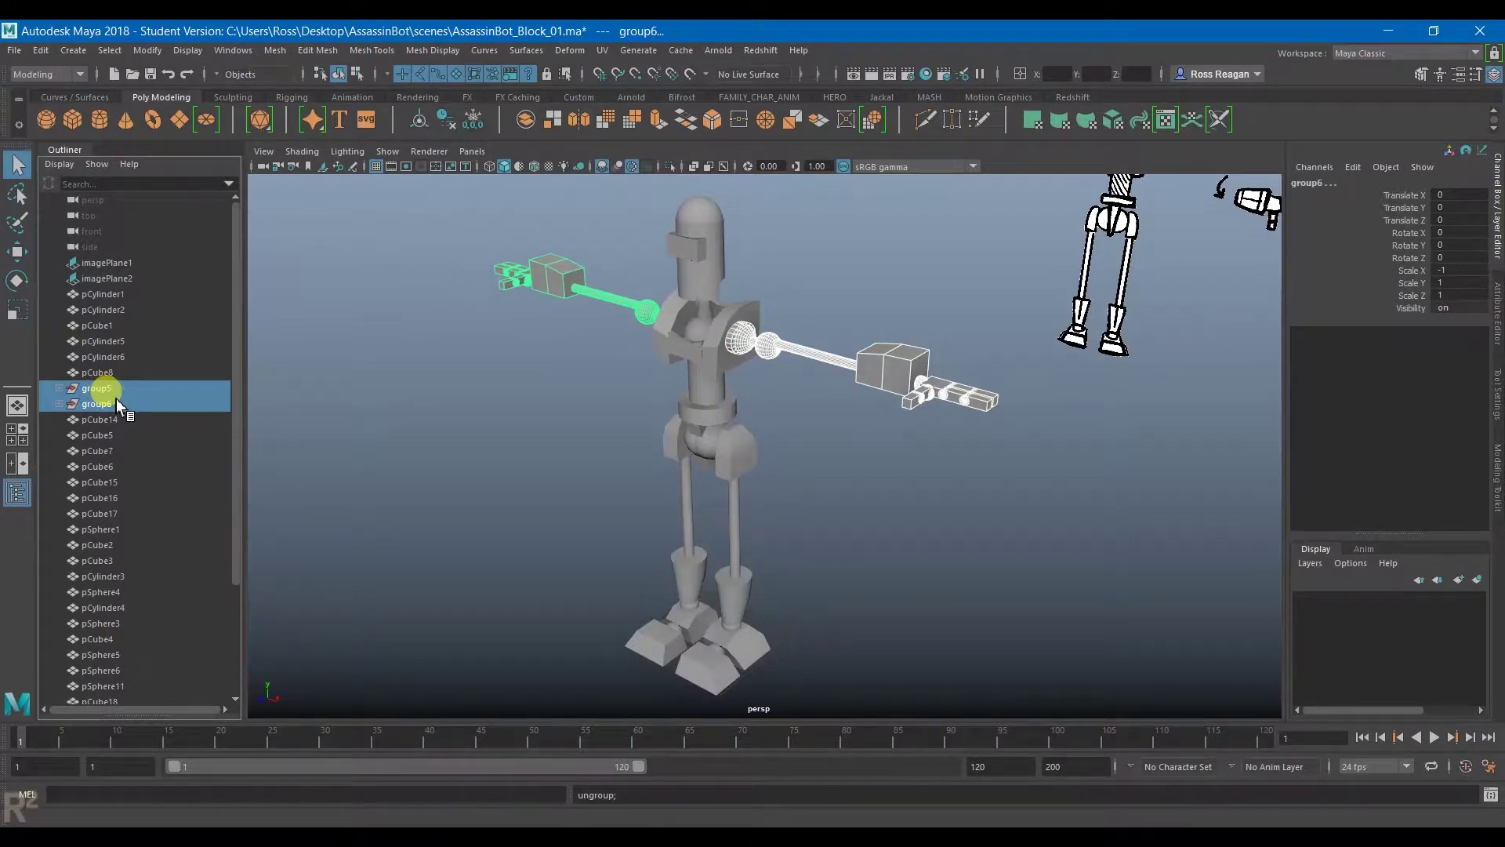
{"action": "key", "text": "g"}
{"action": "left_click", "coordinate": [366, 433]}
Step: Delete the robot's whole arm on the negative X side, including its shoulder joint, and keep the torso plates
{"action": "left_click_drag", "start_coordinate": [696, 403], "coordinate": [729, 424], "text": "alt"}
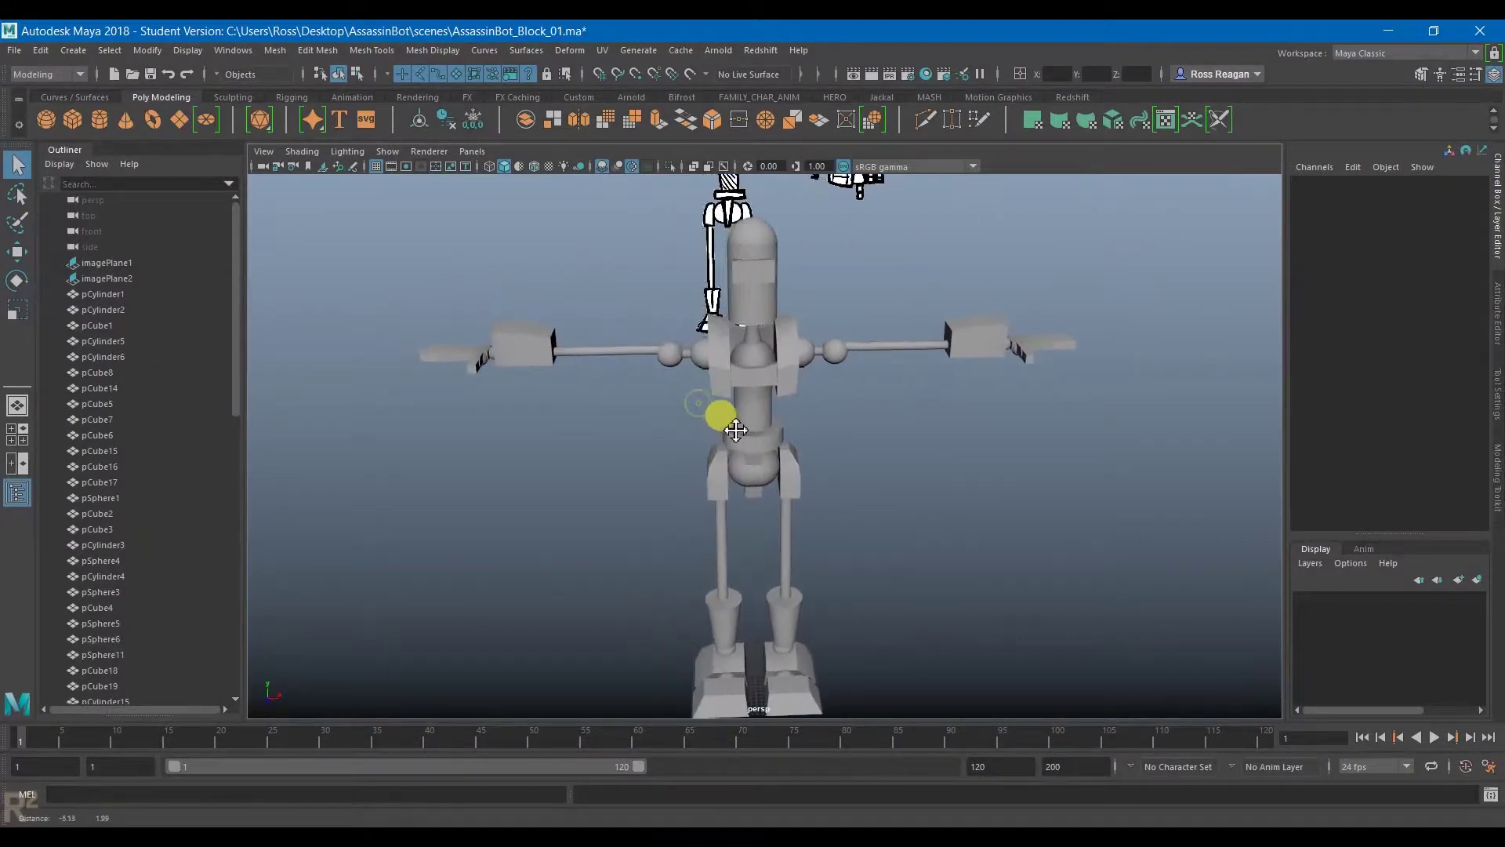
{"action": "left_click_drag", "start_coordinate": [476, 356], "coordinate": [400, 274]}
{"action": "left_click_drag", "start_coordinate": [400, 274], "coordinate": [414, 309], "text": "alt"}
{"action": "left_click_drag", "start_coordinate": [666, 456], "coordinate": [668, 456]}
{"action": "left_click_drag", "start_coordinate": [668, 456], "coordinate": [699, 453], "text": "alt"}
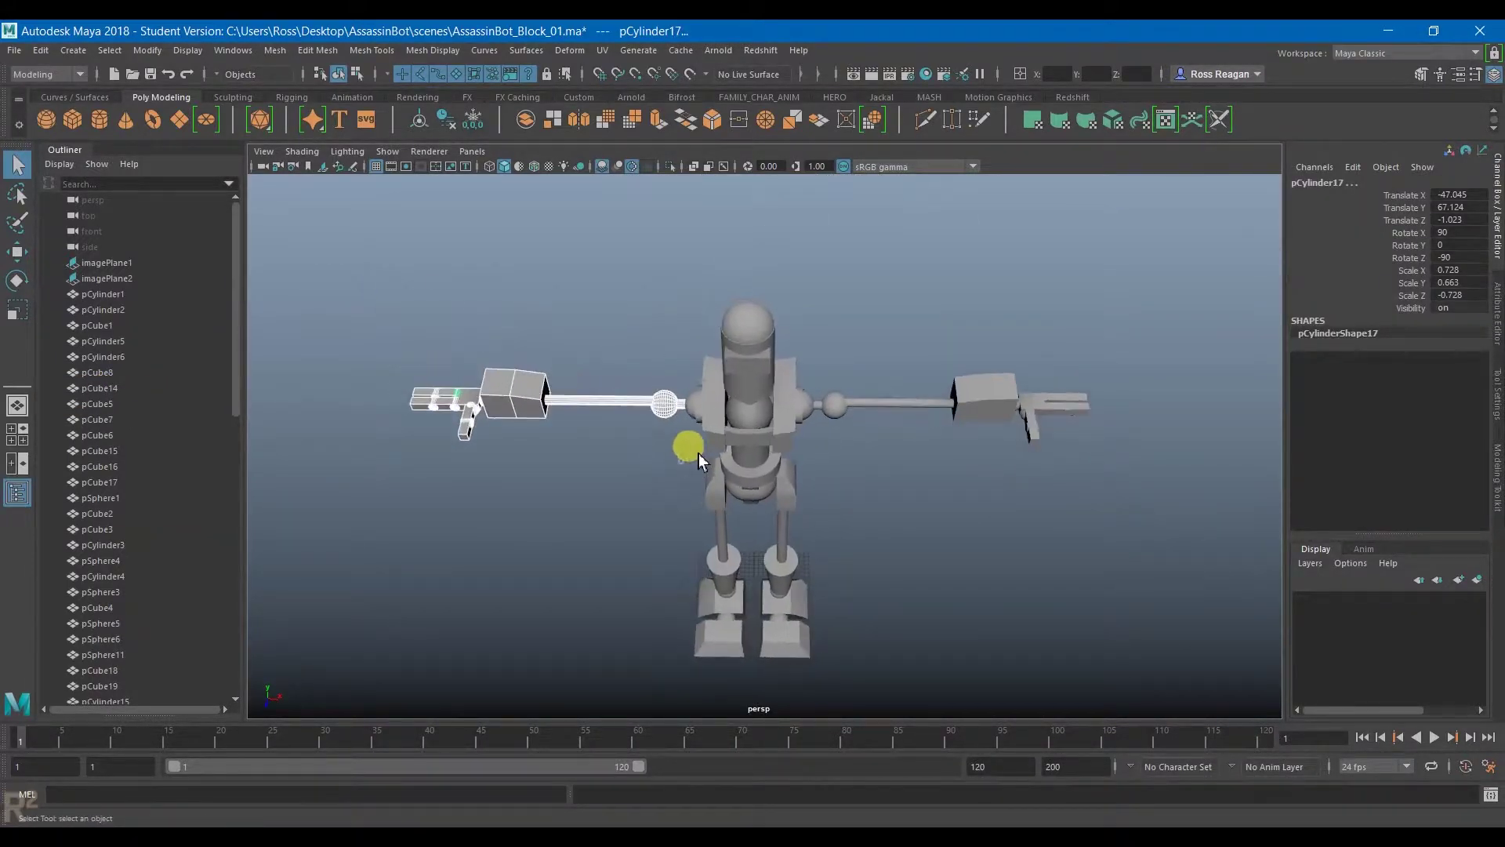
{"action": "scroll", "coordinate": [646, 361], "scroll_direction": "up", "scroll_amount": 3}
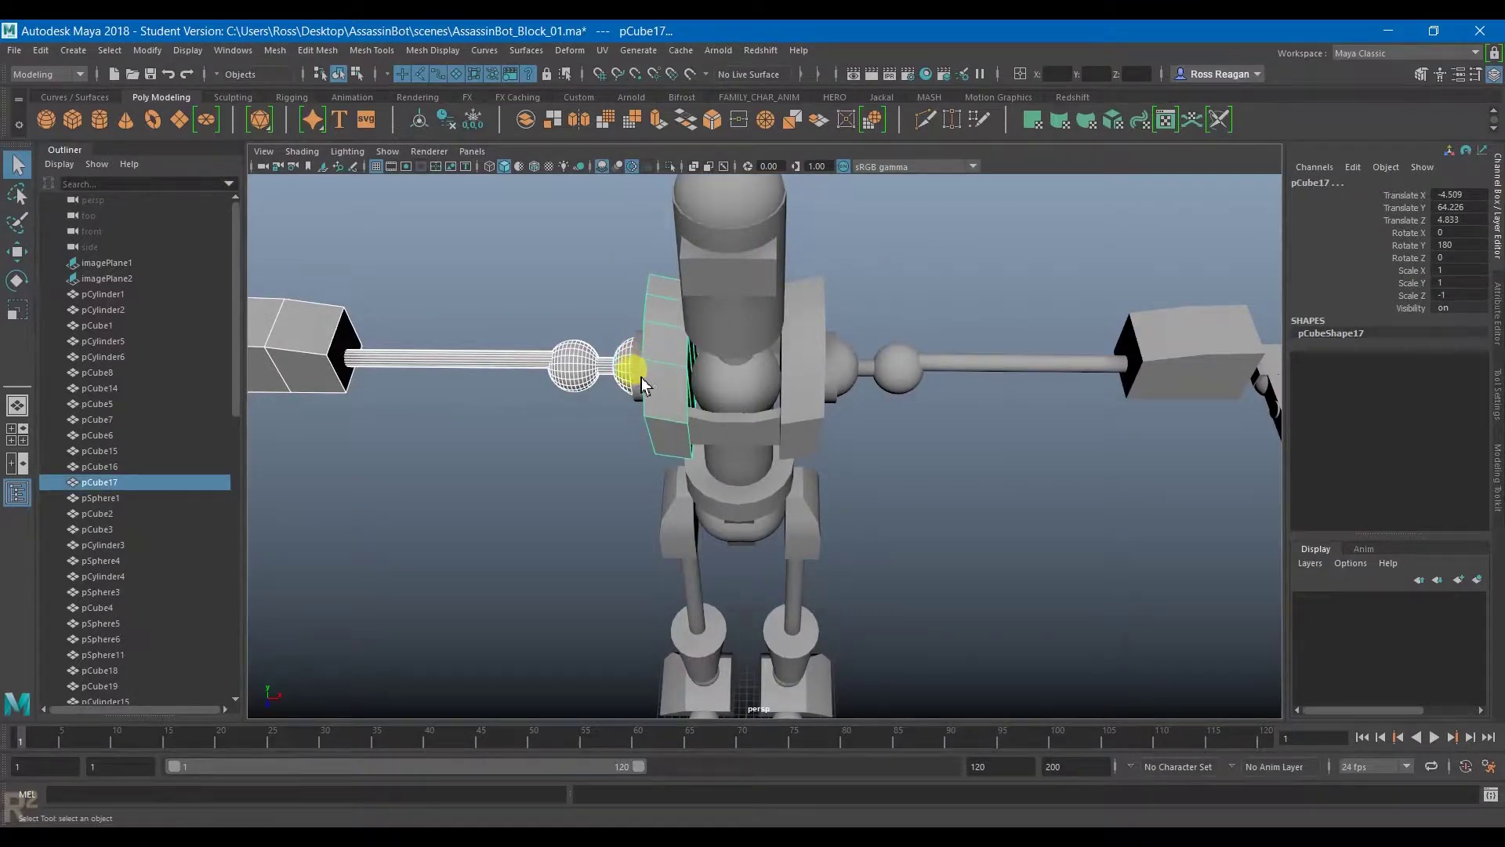
{"action": "key", "text": "Delete"}
{"action": "scroll", "coordinate": [688, 356], "scroll_direction": "down", "scroll_amount": 5}
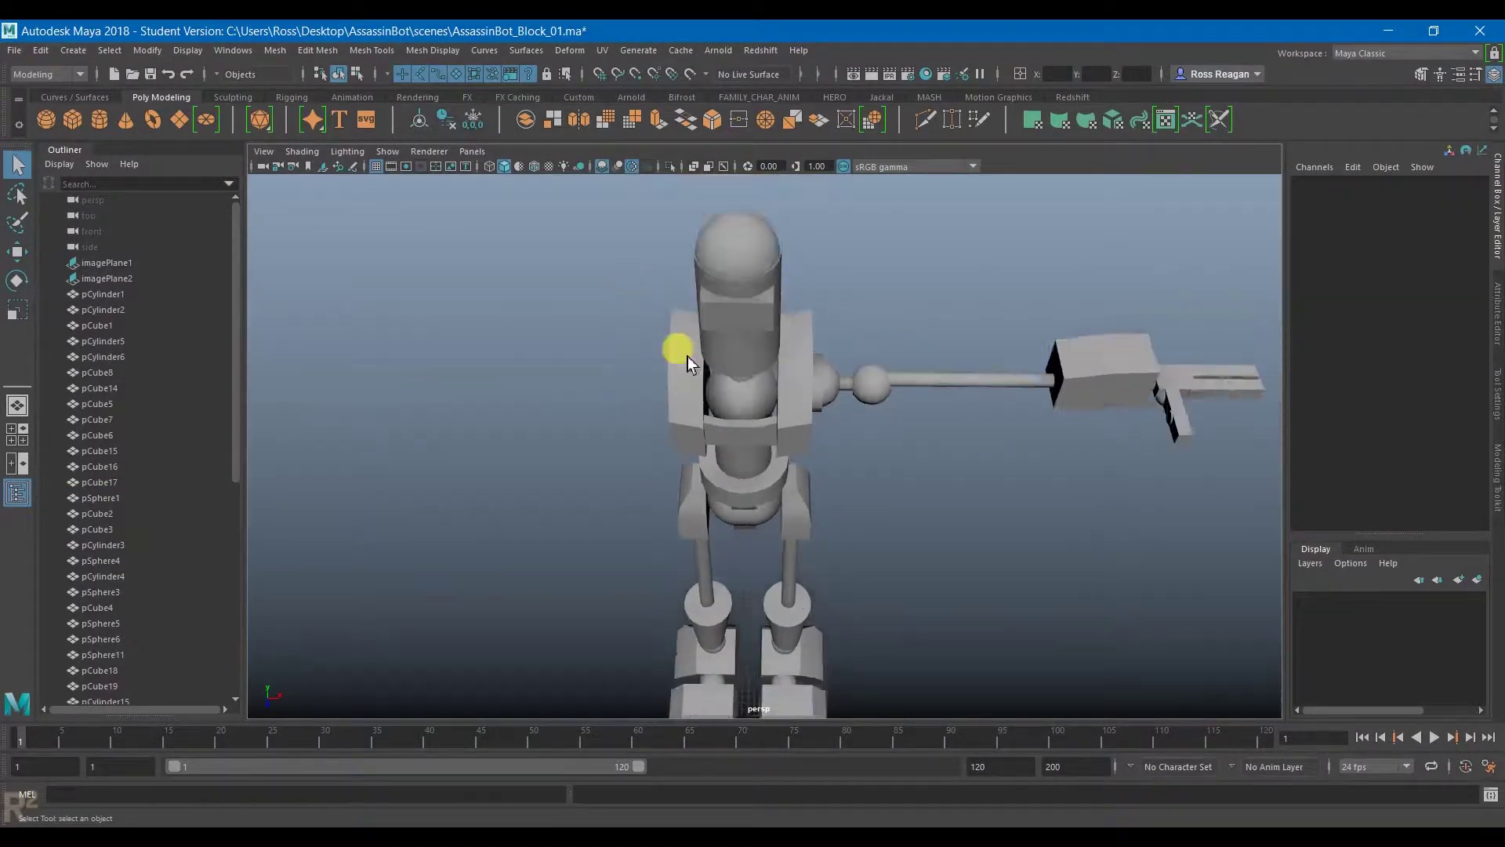
Step: Delete the robot's leg on the negative X side, from the hip plate down to the foot
{"action": "key", "text": "space"}
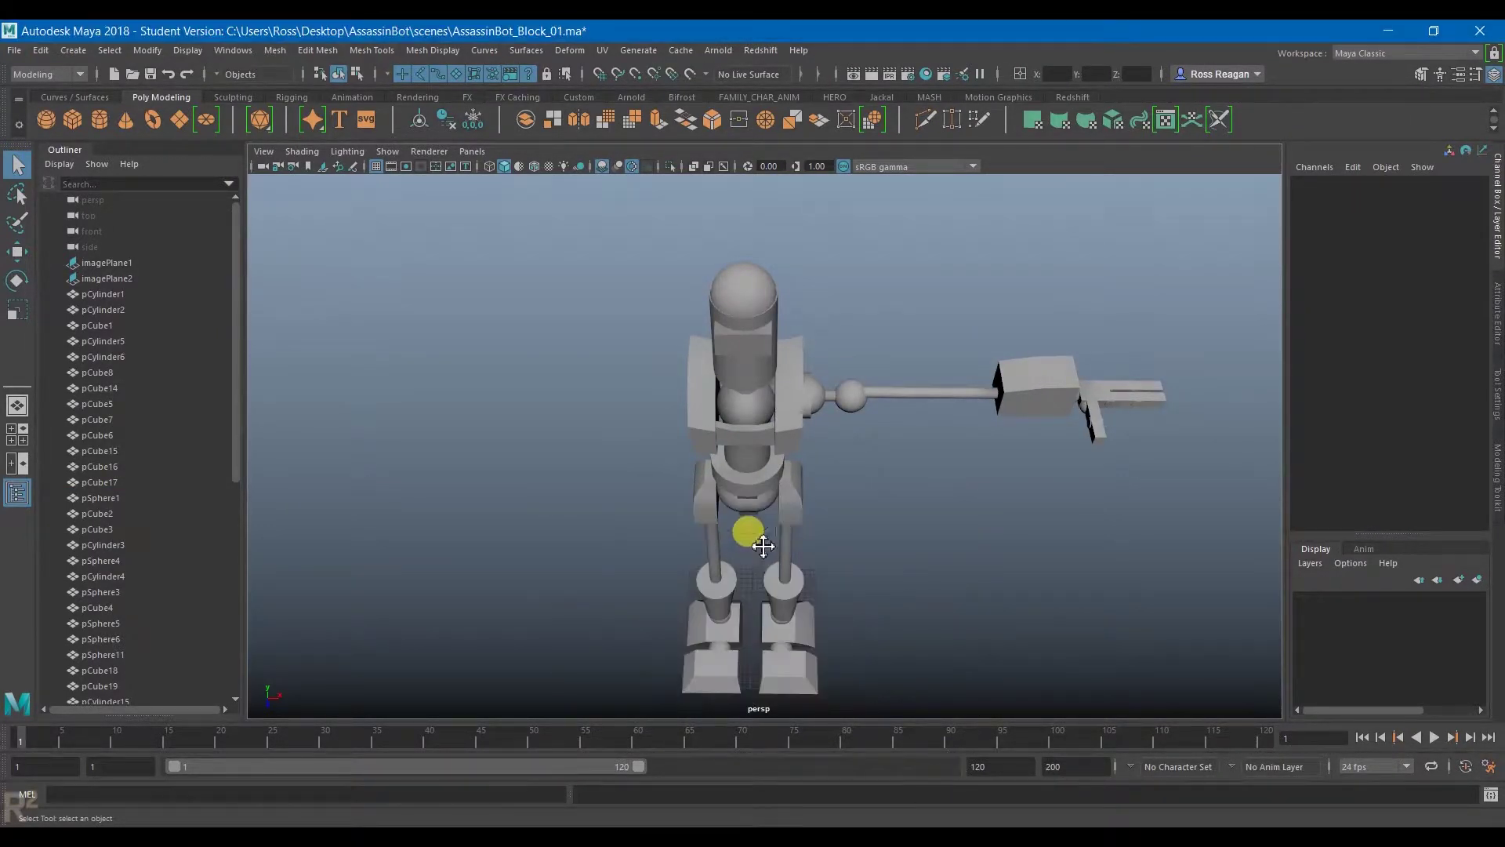
{"action": "left_click_drag", "start_coordinate": [758, 541], "coordinate": [740, 469], "text": "alt"}
{"action": "left_click_drag", "start_coordinate": [739, 383], "coordinate": [954, 525]}
{"action": "key", "text": "Delete"}
{"action": "middle_click_drag", "start_coordinate": [955, 525], "coordinate": [903, 421], "text": "alt"}
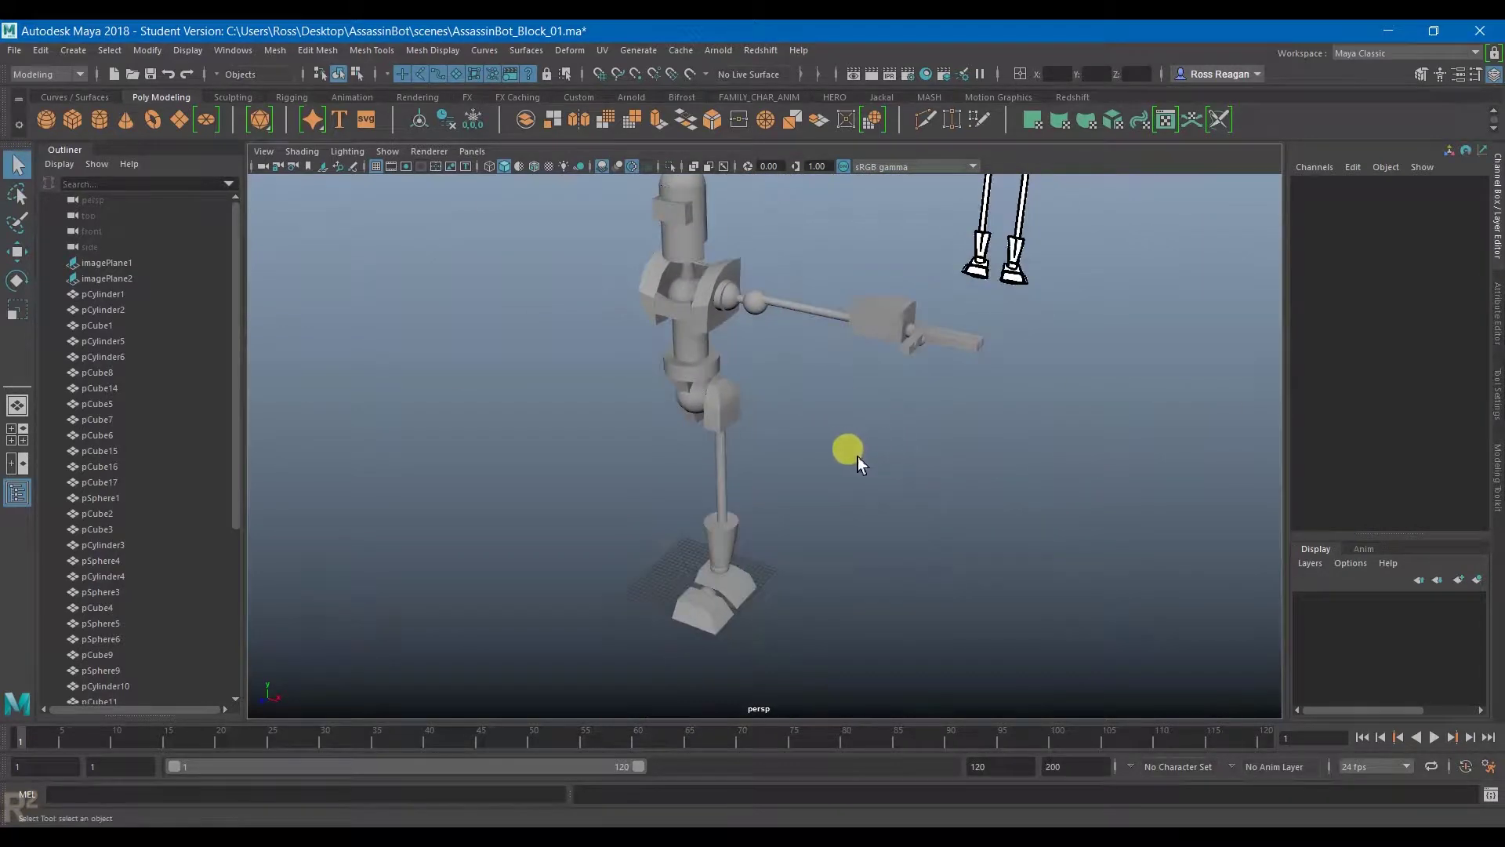
Step: Examine the pieces of the remaining arm by selecting the forearm block, hand parts and elbow sphere individually
{"action": "left_click_drag", "start_coordinate": [857, 457], "coordinate": [880, 446], "text": "alt"}
{"action": "scroll", "coordinate": [177, 464], "scroll_direction": "down", "scroll_amount": 6}
{"action": "scroll", "coordinate": [170, 483], "scroll_direction": "up", "scroll_amount": 6}
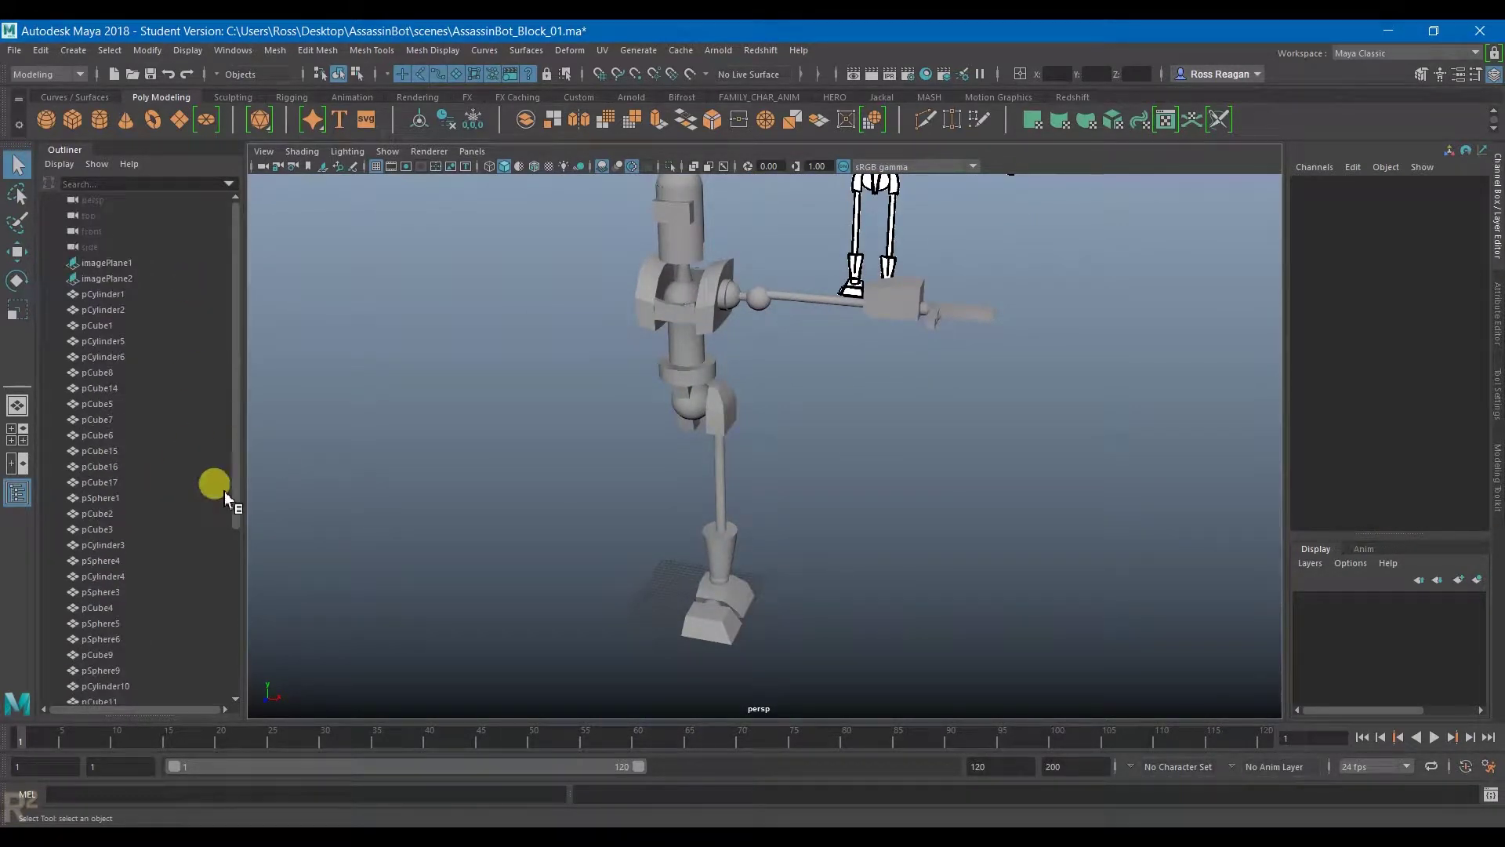
{"action": "middle_click_drag", "start_coordinate": [916, 362], "coordinate": [826, 443], "text": "alt"}
{"action": "scroll", "coordinate": [826, 444], "scroll_direction": "up", "scroll_amount": 5}
{"action": "left_click_drag", "start_coordinate": [774, 319], "coordinate": [888, 385]}
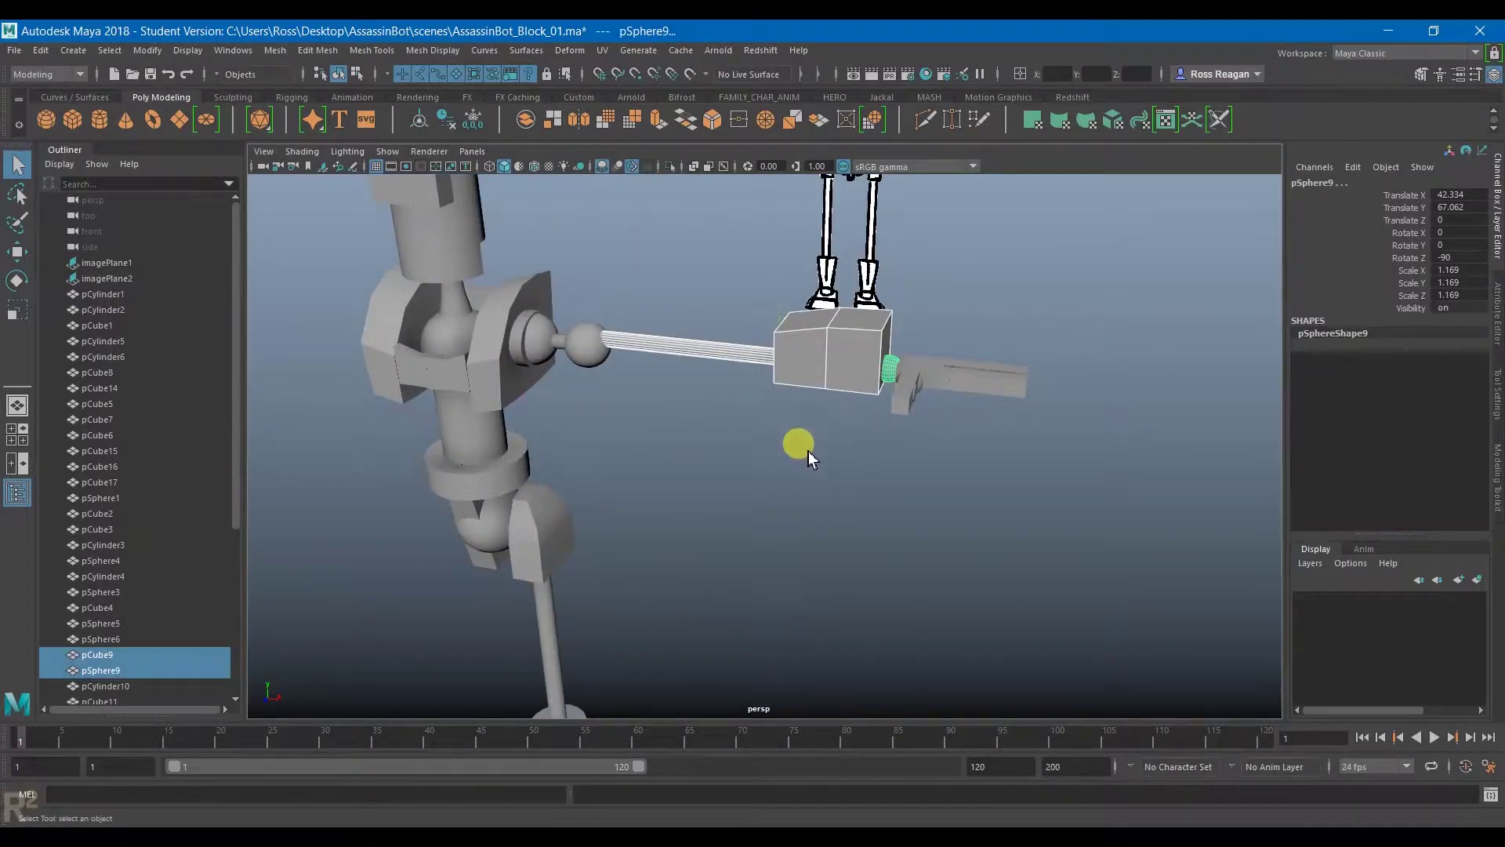
{"action": "middle_click_drag", "start_coordinate": [765, 401], "coordinate": [845, 430], "text": "alt"}
{"action": "left_click", "coordinate": [945, 488]}
{"action": "left_click_drag", "start_coordinate": [958, 492], "coordinate": [913, 540], "text": "alt"}
{"action": "left_click", "coordinate": [971, 448]}
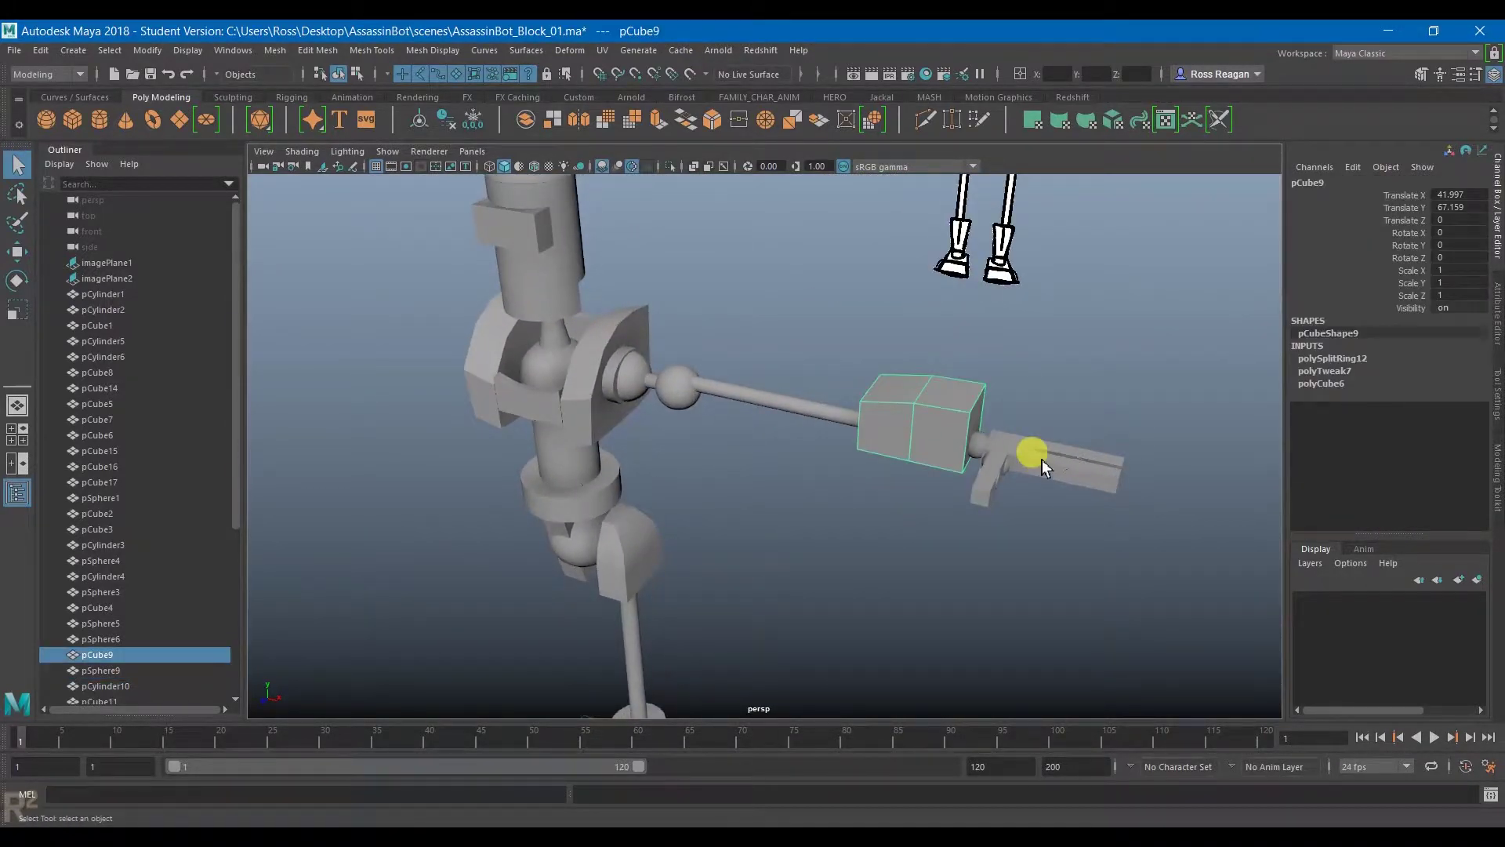
{"action": "left_click", "coordinate": [1042, 459]}
{"action": "left_click", "coordinate": [995, 477]}
{"action": "left_click", "coordinate": [930, 456]}
{"action": "left_click_drag", "start_coordinate": [930, 456], "coordinate": [712, 387], "text": "alt"}
{"action": "left_click", "coordinate": [712, 388]}
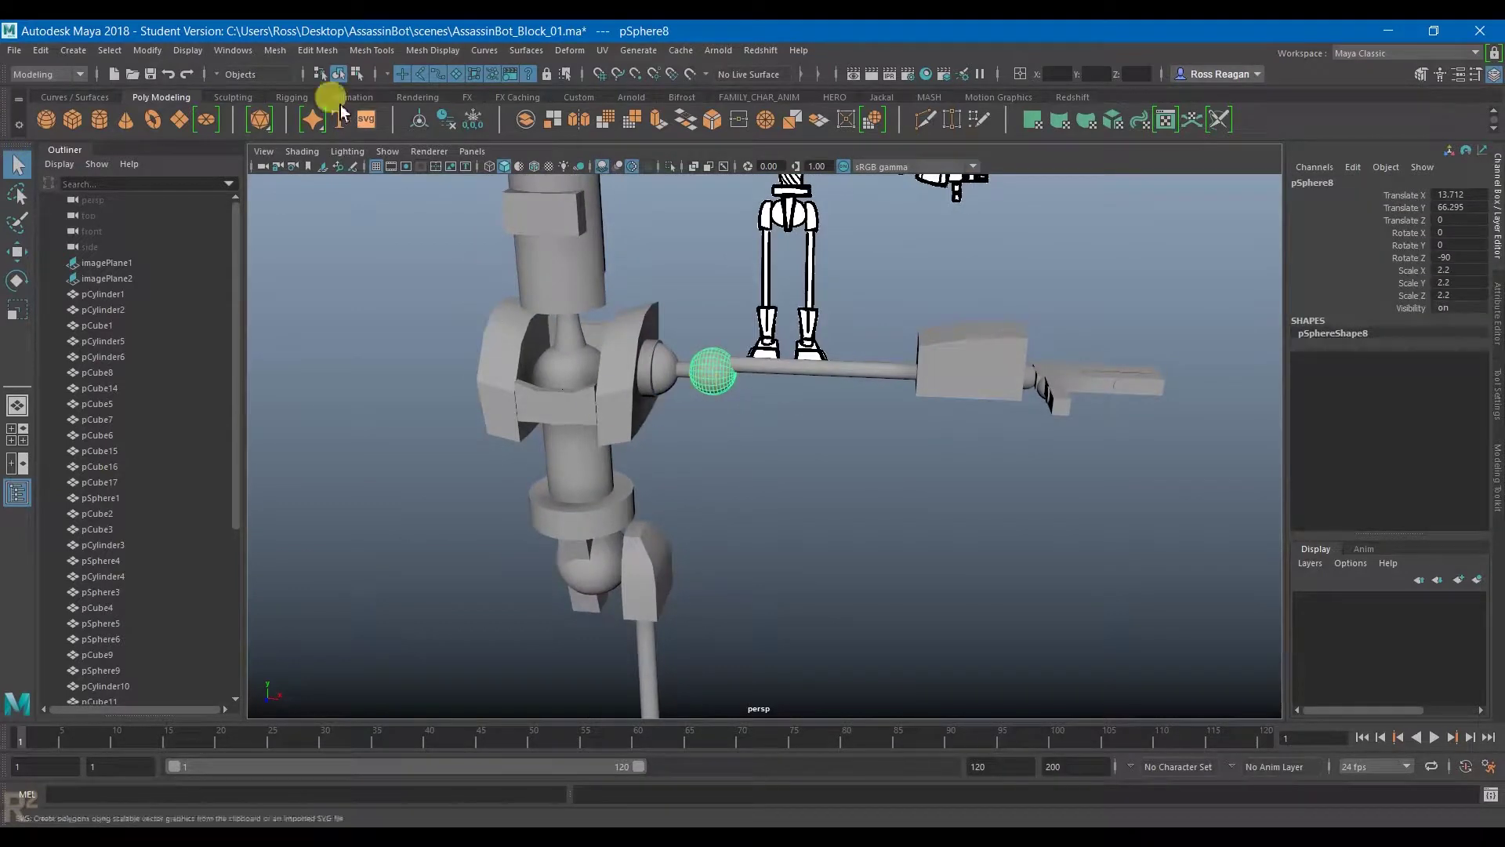
{"action": "left_click", "coordinate": [275, 49]}
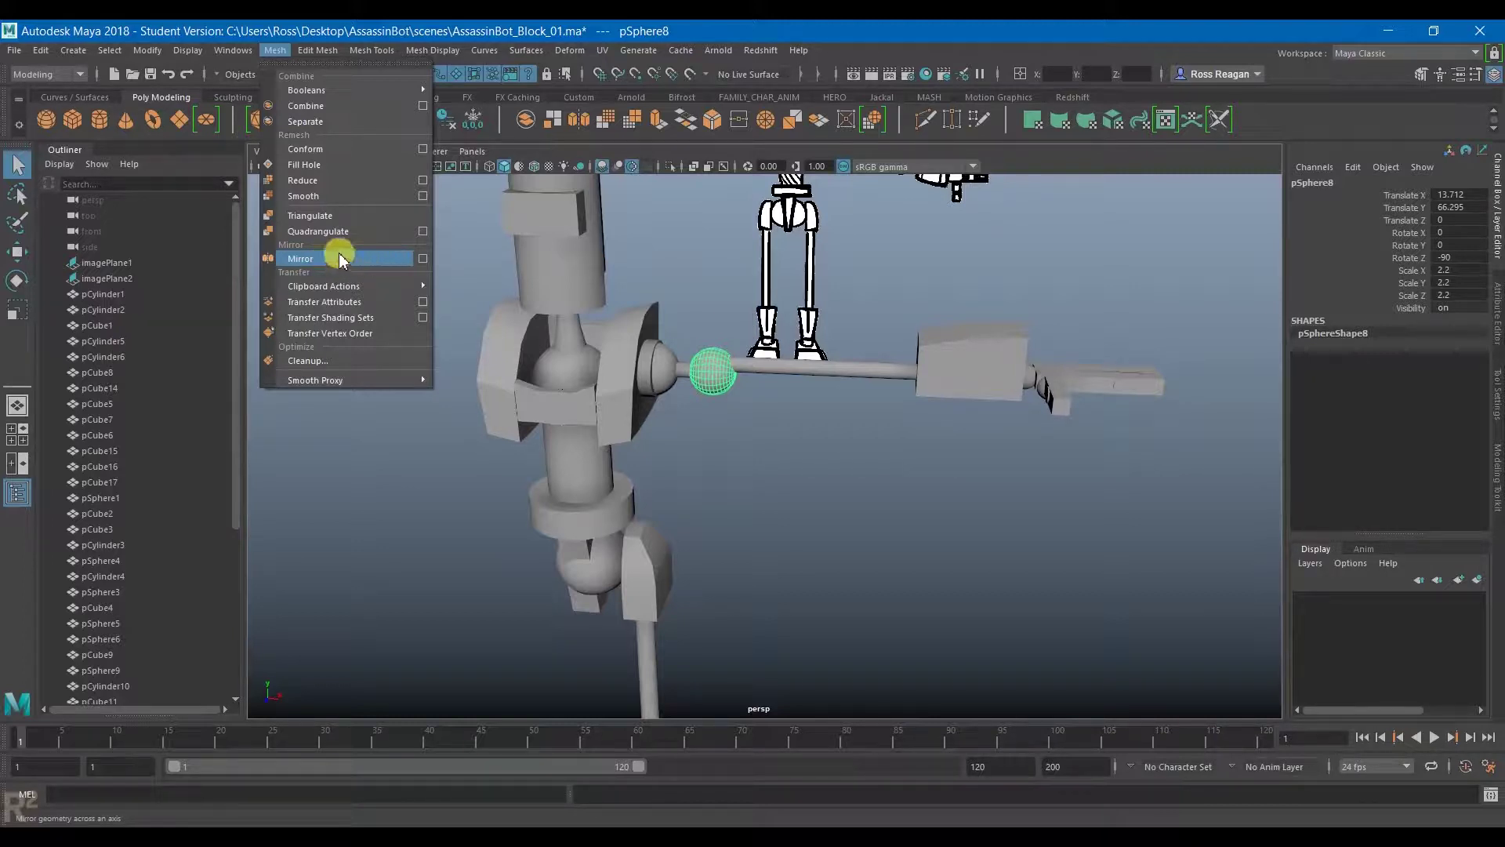
{"action": "left_click", "coordinate": [404, 562]}
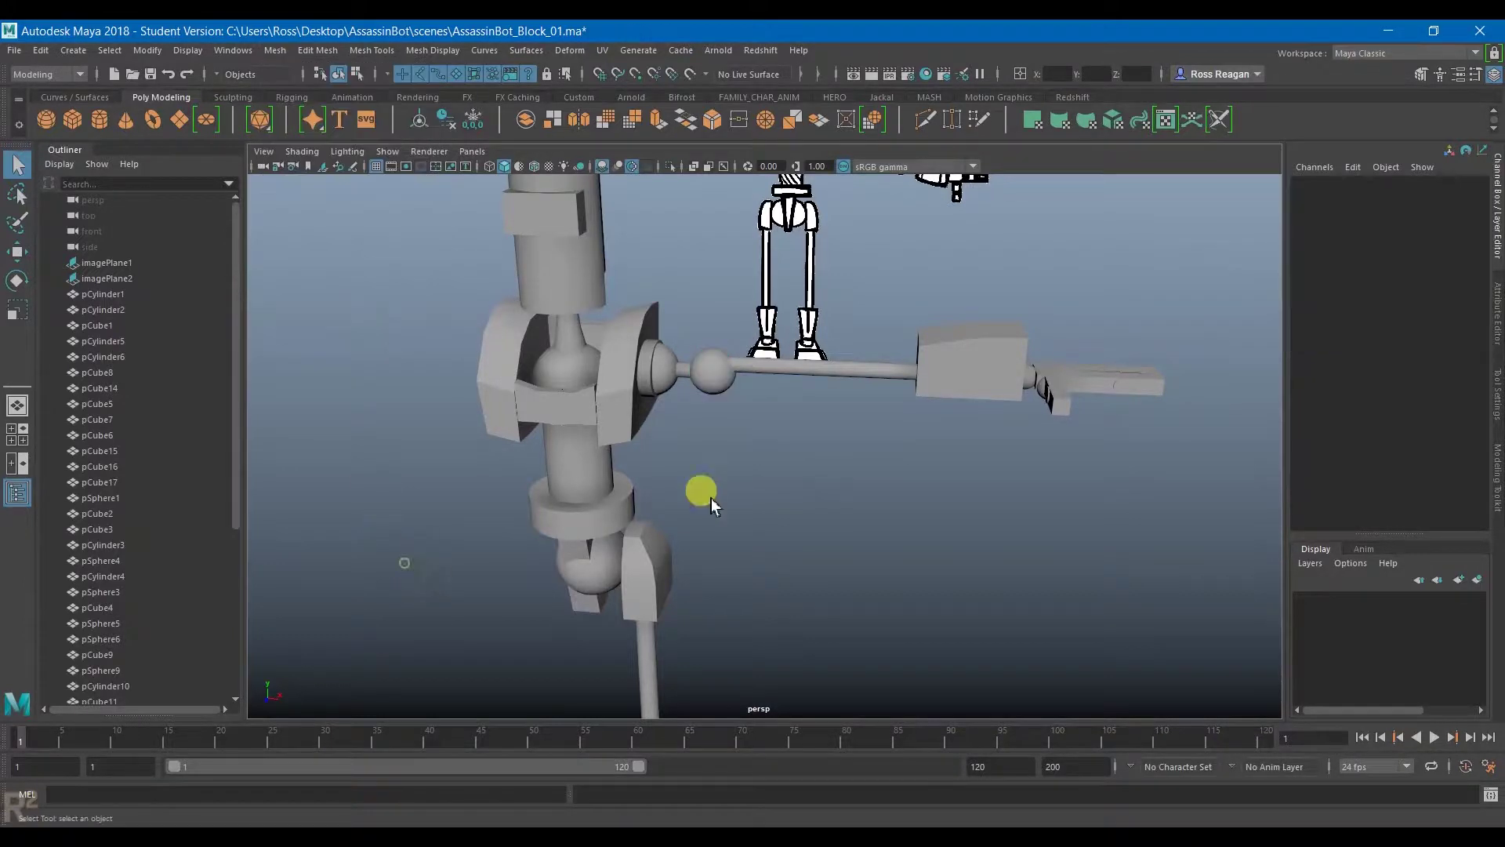
{"action": "left_click_drag", "start_coordinate": [827, 490], "coordinate": [772, 497], "text": "alt"}
{"action": "right_click_drag", "start_coordinate": [771, 497], "coordinate": [692, 479], "text": "alt"}
{"action": "middle_click_drag", "start_coordinate": [705, 492], "coordinate": [699, 472], "text": "alt"}
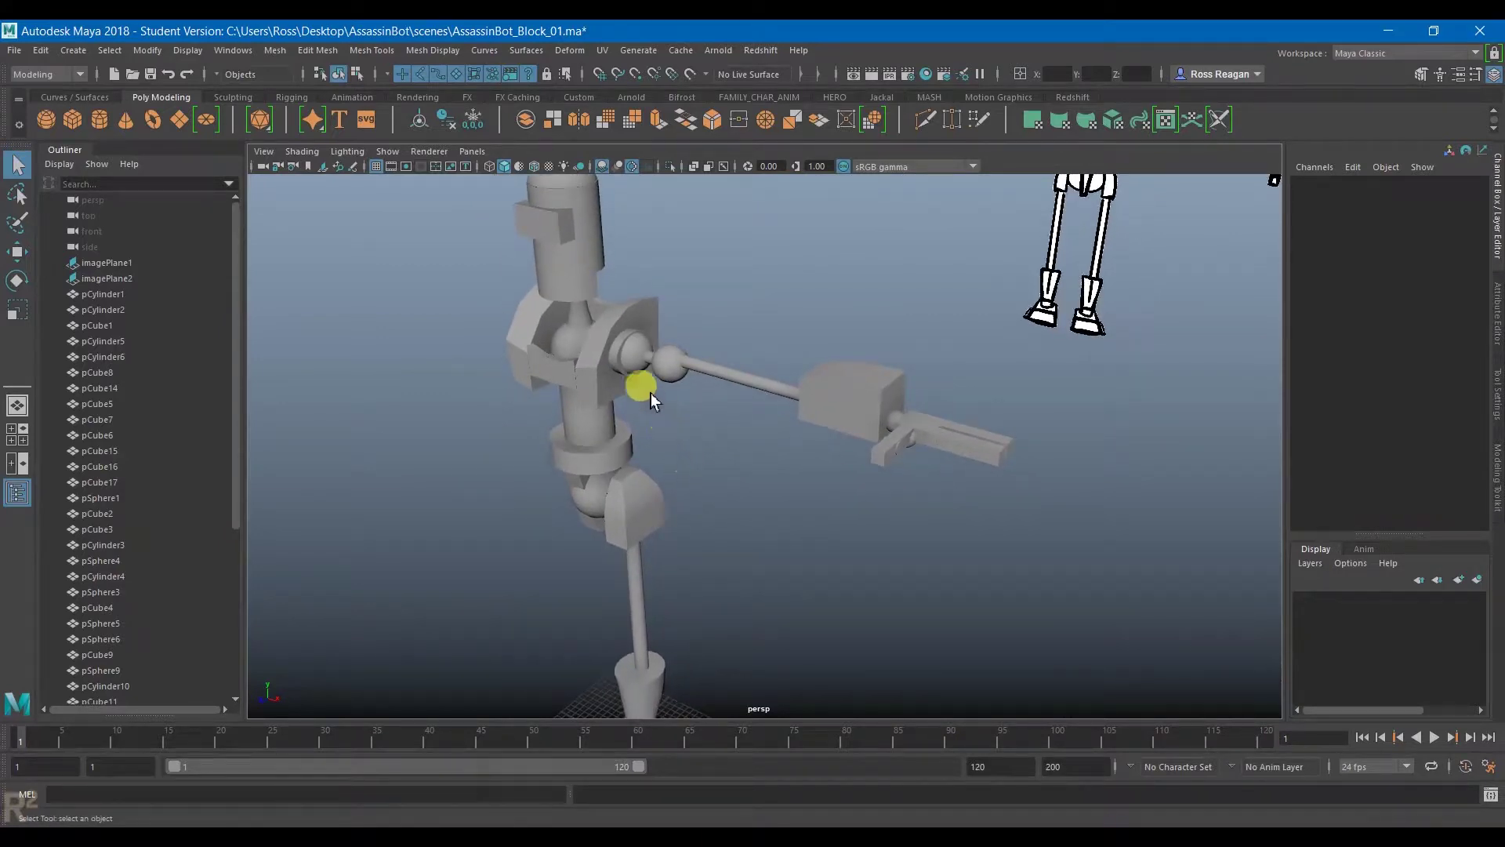
{"action": "left_click", "coordinate": [632, 353]}
{"action": "left_click", "coordinate": [662, 426]}
{"action": "left_click_drag", "start_coordinate": [662, 425], "coordinate": [711, 424], "text": "alt"}
{"action": "left_click_drag", "start_coordinate": [939, 384], "coordinate": [891, 491], "text": "alt"}
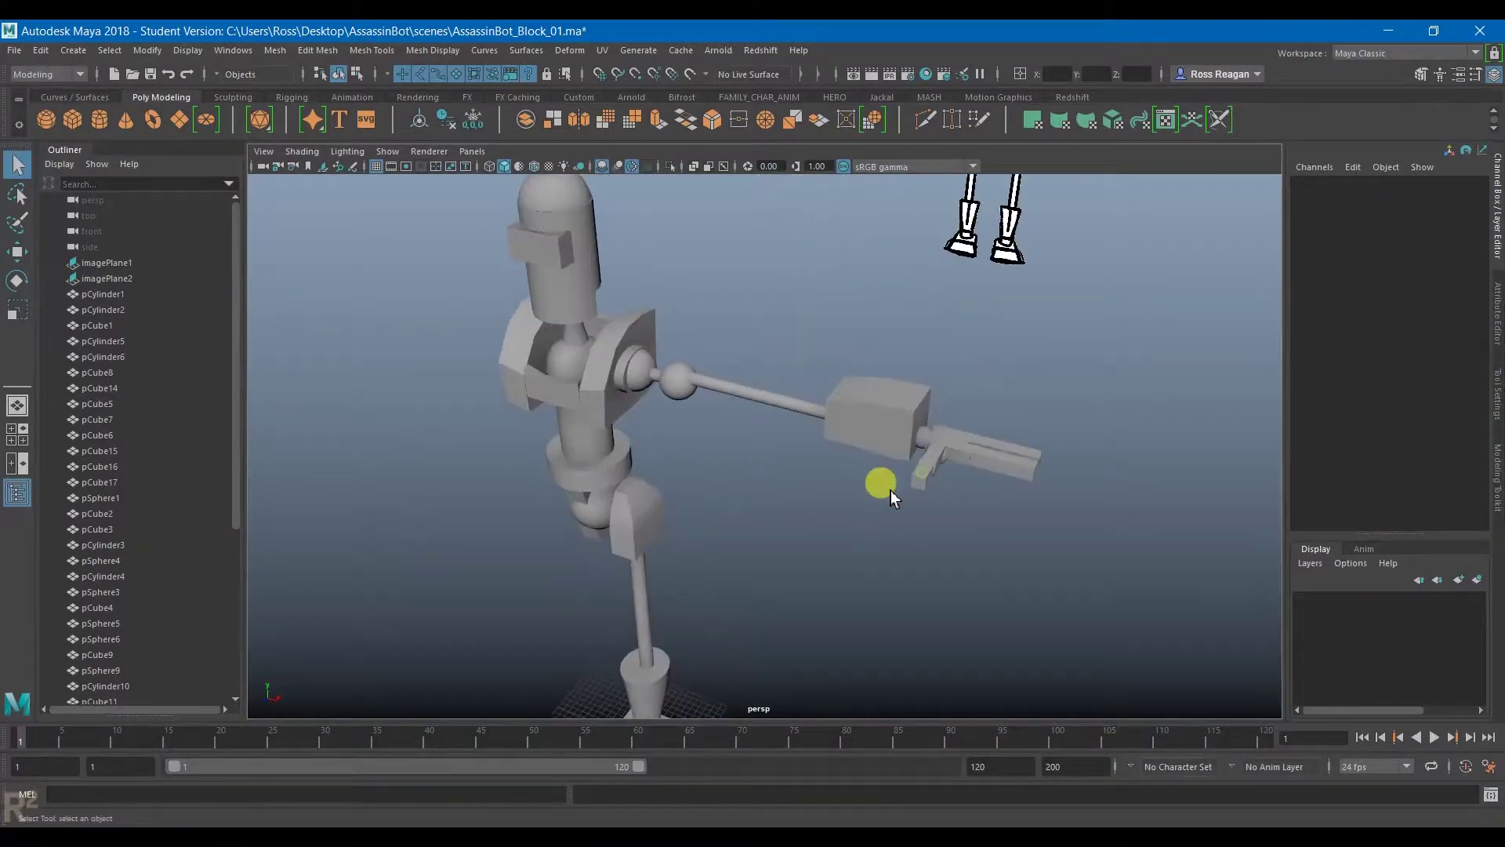
{"action": "left_click_drag", "start_coordinate": [990, 469], "coordinate": [671, 422], "text": "alt"}
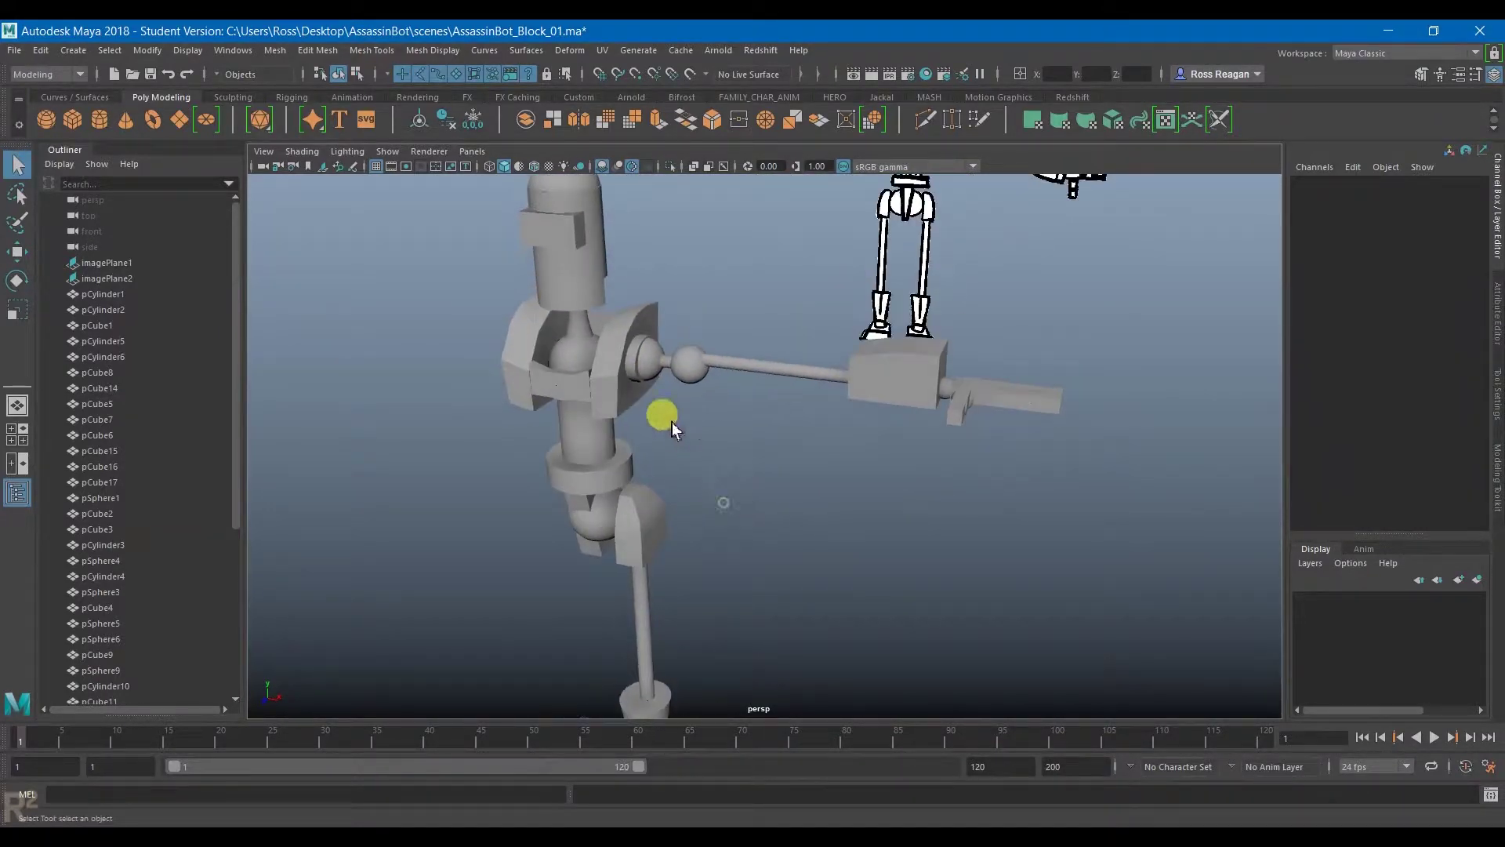
Step: Select every piece of the remaining arm, from the shoulder cylinder and spheres to the fingers
{"action": "mouse_move", "coordinate": [634, 373]}
{"action": "left_mouse_down", "text": "alt"}
{"action": "mouse_move", "coordinate": [565, 437]}
{"action": "mouse_move", "coordinate": [642, 362]}
{"action": "left_mouse_up", "text": "alt"}
{"action": "left_click", "coordinate": [635, 367]}
{"action": "left_click", "coordinate": [696, 359], "text": "shift"}
{"action": "left_click_drag", "start_coordinate": [720, 407], "coordinate": [740, 402], "text": "alt"}
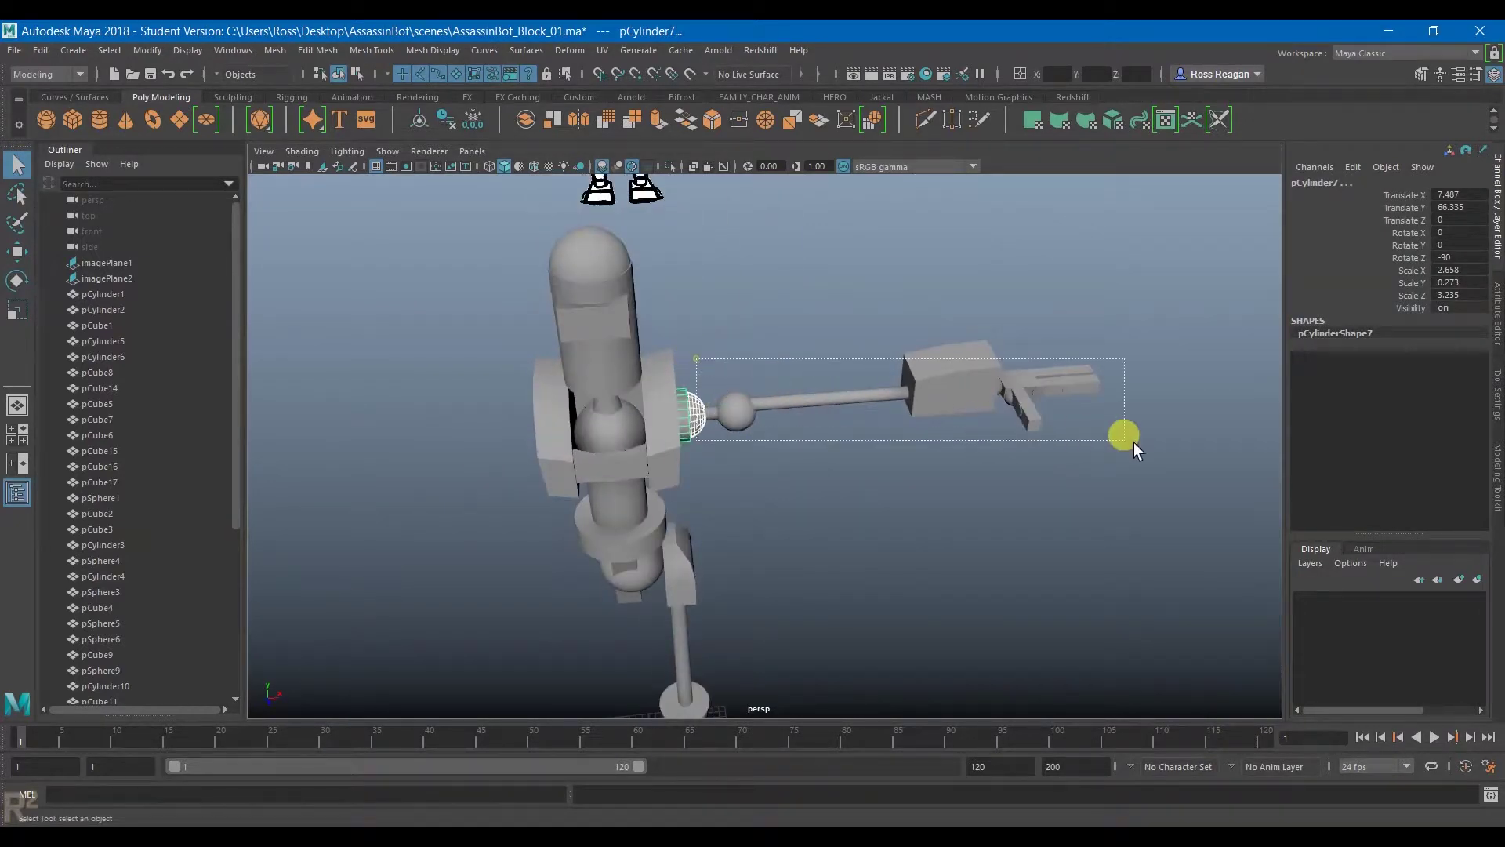
{"action": "left_click_drag", "start_coordinate": [1134, 442], "coordinate": [1129, 443]}
{"action": "left_click", "coordinate": [686, 418], "text": "shift"}
{"action": "left_click_drag", "start_coordinate": [792, 470], "coordinate": [980, 533], "text": "alt"}
{"action": "scroll", "coordinate": [898, 506], "scroll_direction": "down", "scroll_amount": 4}
{"action": "key", "text": "w"}
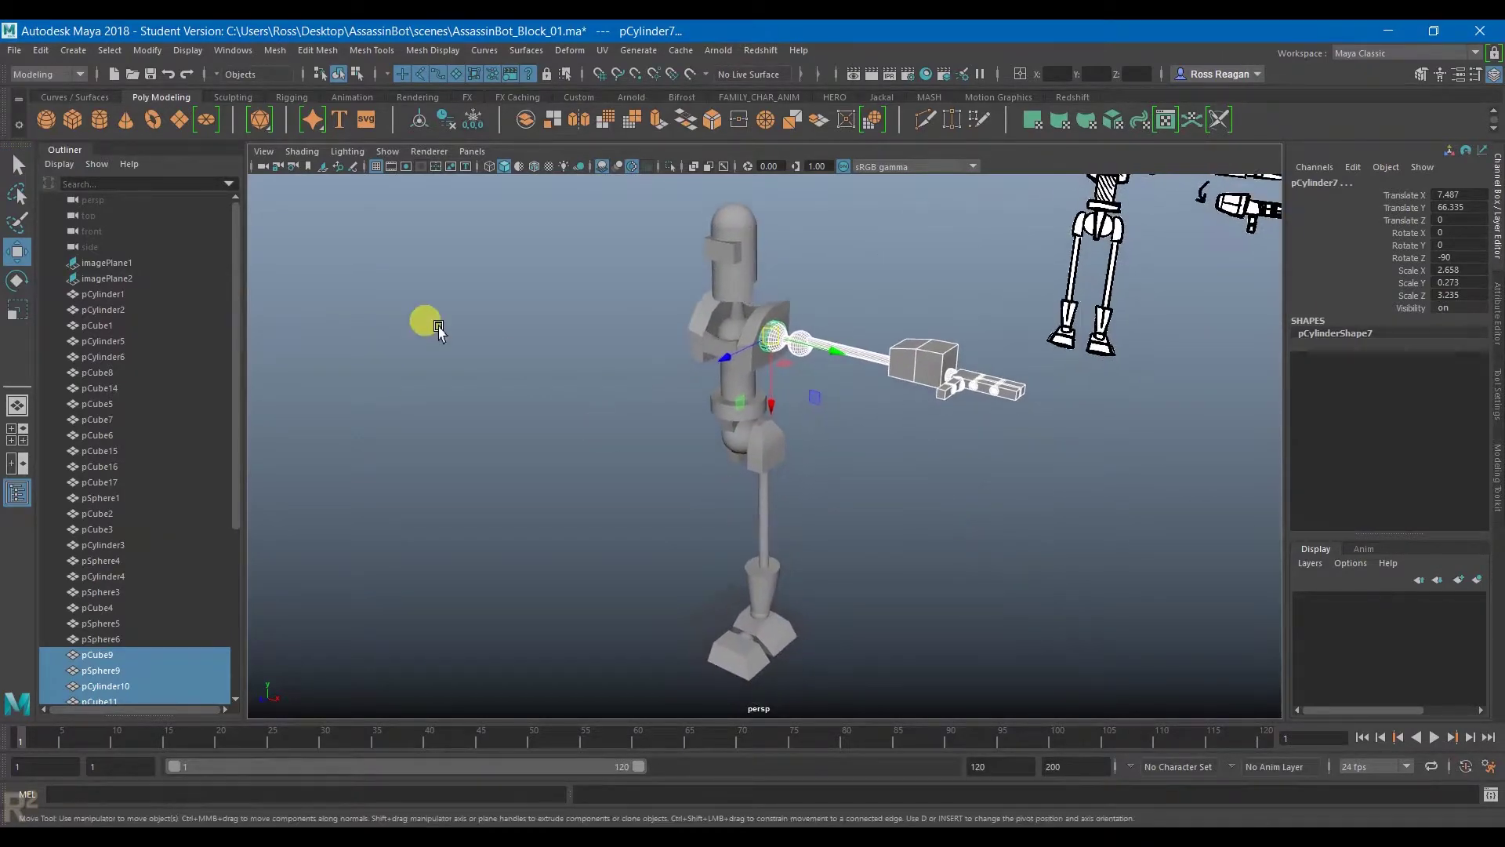
Step: Bring up the Group options with the default settings: group under Parent, pivot at Origin, position preserved
{"action": "left_click", "coordinate": [38, 50]}
{"action": "mouse_move", "coordinate": [70, 51]}
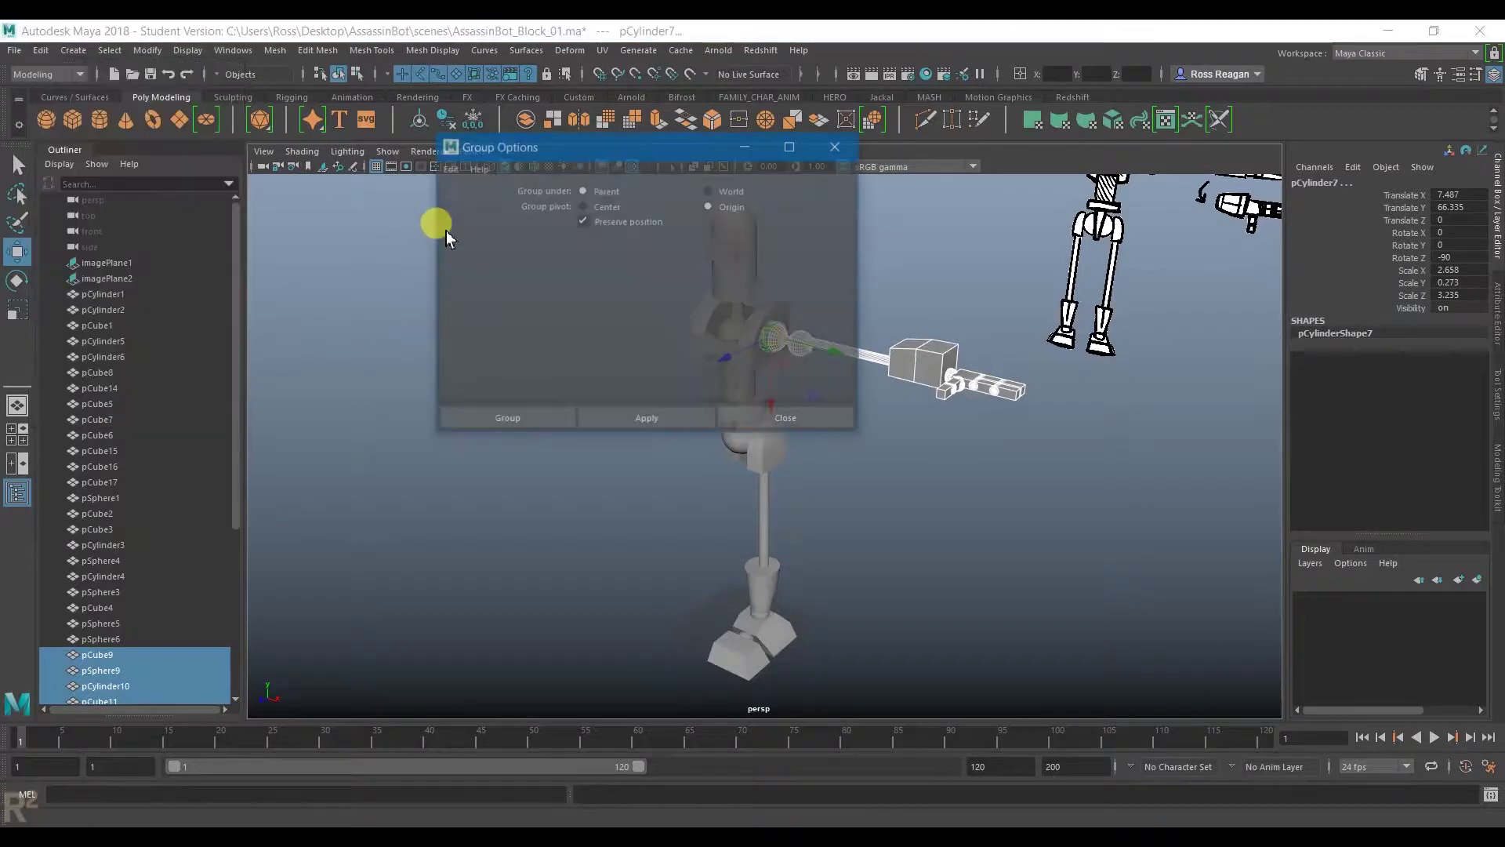
{"action": "left_click", "coordinate": [450, 167]}
{"action": "left_click", "coordinate": [455, 197]}
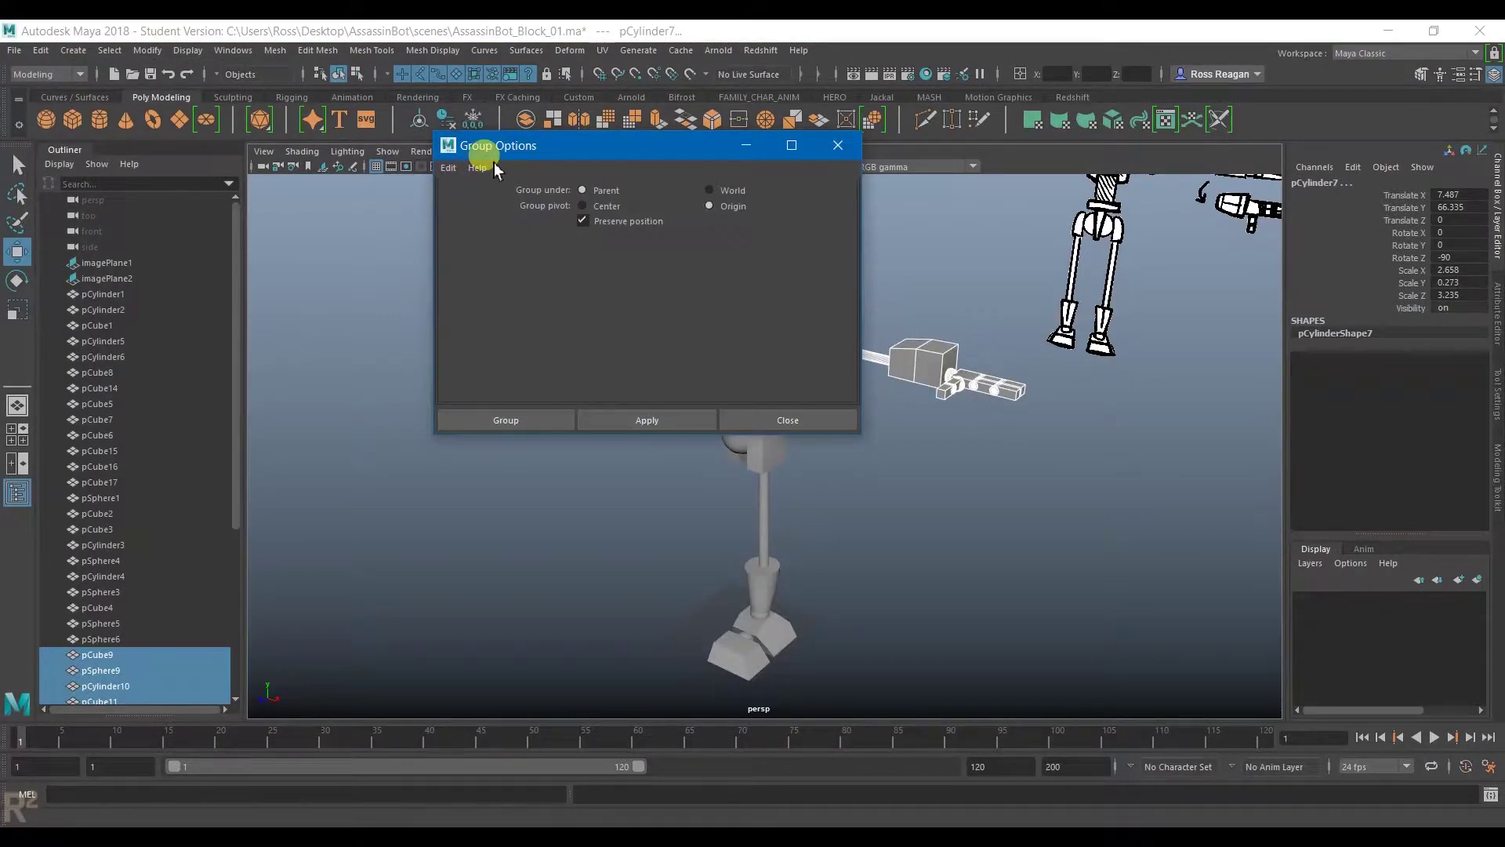
{"action": "left_click", "coordinate": [448, 167]}
{"action": "left_click", "coordinate": [530, 149]}
{"action": "left_click_drag", "start_coordinate": [530, 149], "coordinate": [793, 287]}
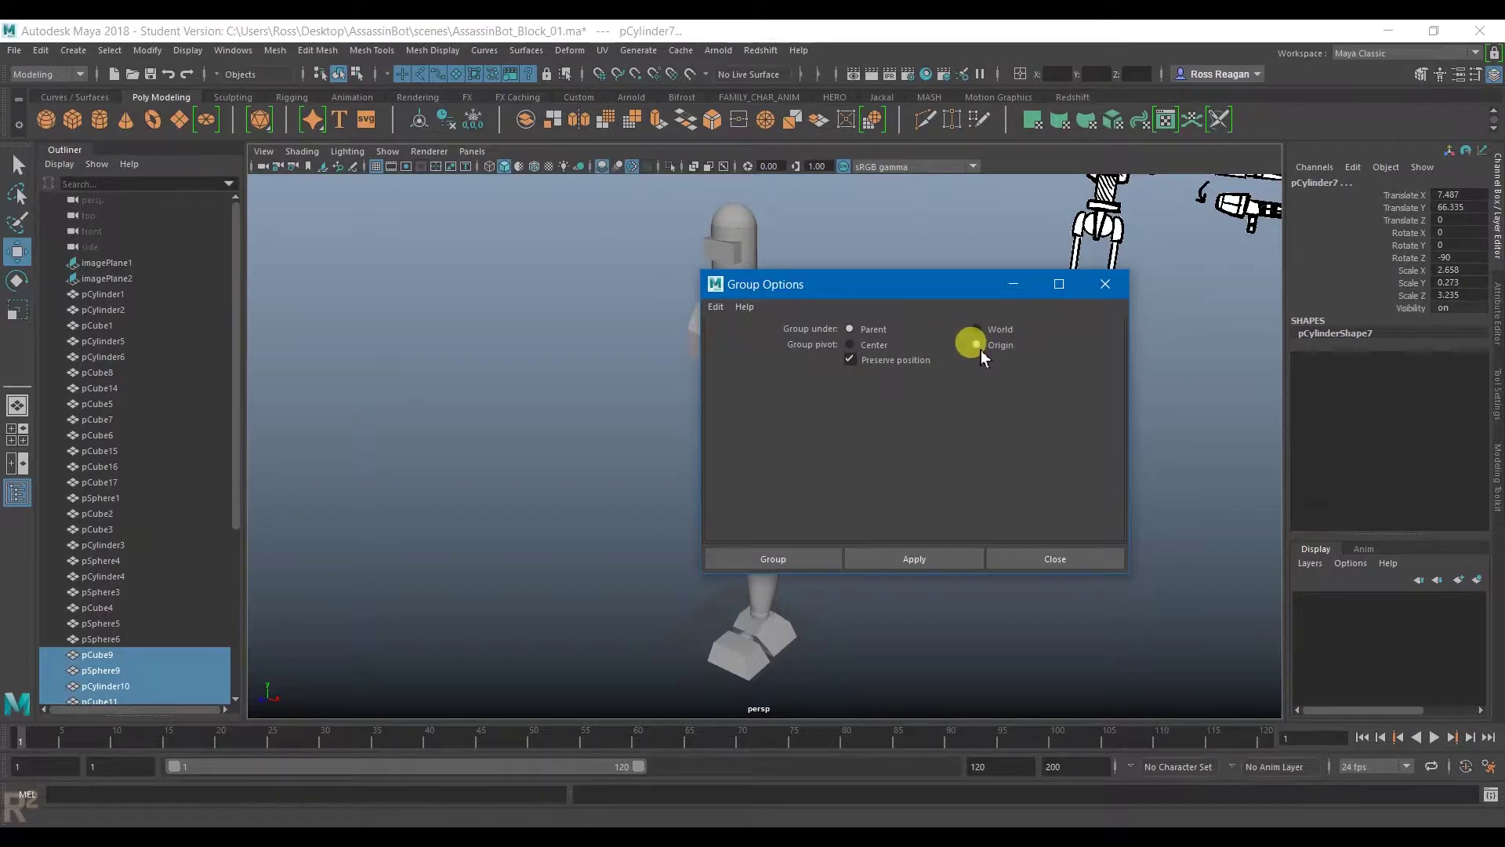
{"action": "left_click", "coordinate": [921, 358]}
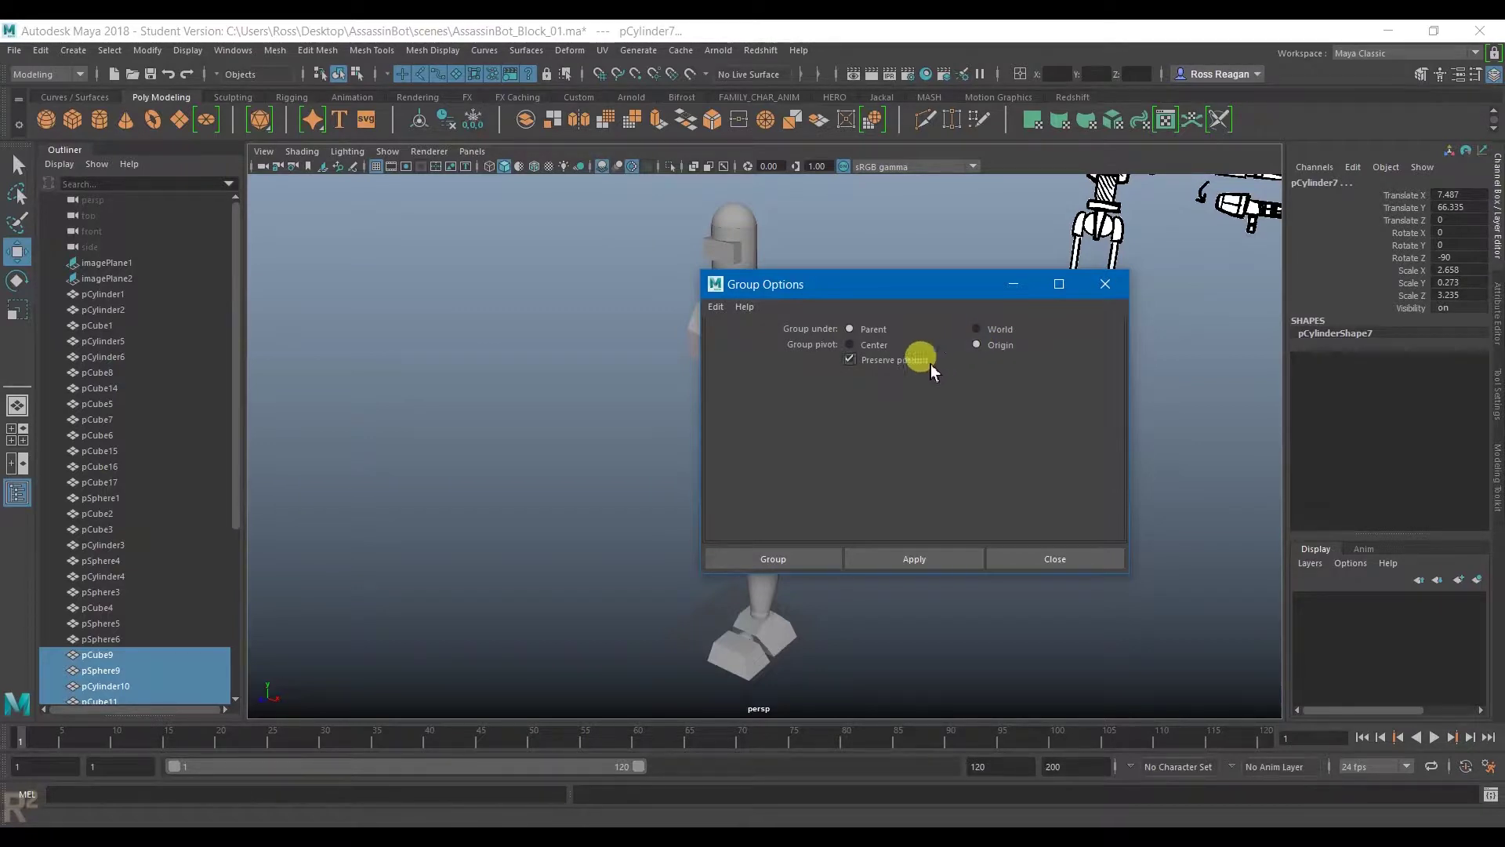
Step: Try grouping the selected arm pieces with the group pivot set to Center, and undo the grouping
{"action": "left_click", "coordinate": [856, 346]}
{"action": "left_click_drag", "start_coordinate": [883, 292], "coordinate": [1286, 327]}
{"action": "middle_click_drag", "start_coordinate": [1059, 402], "coordinate": [961, 404], "text": "alt"}
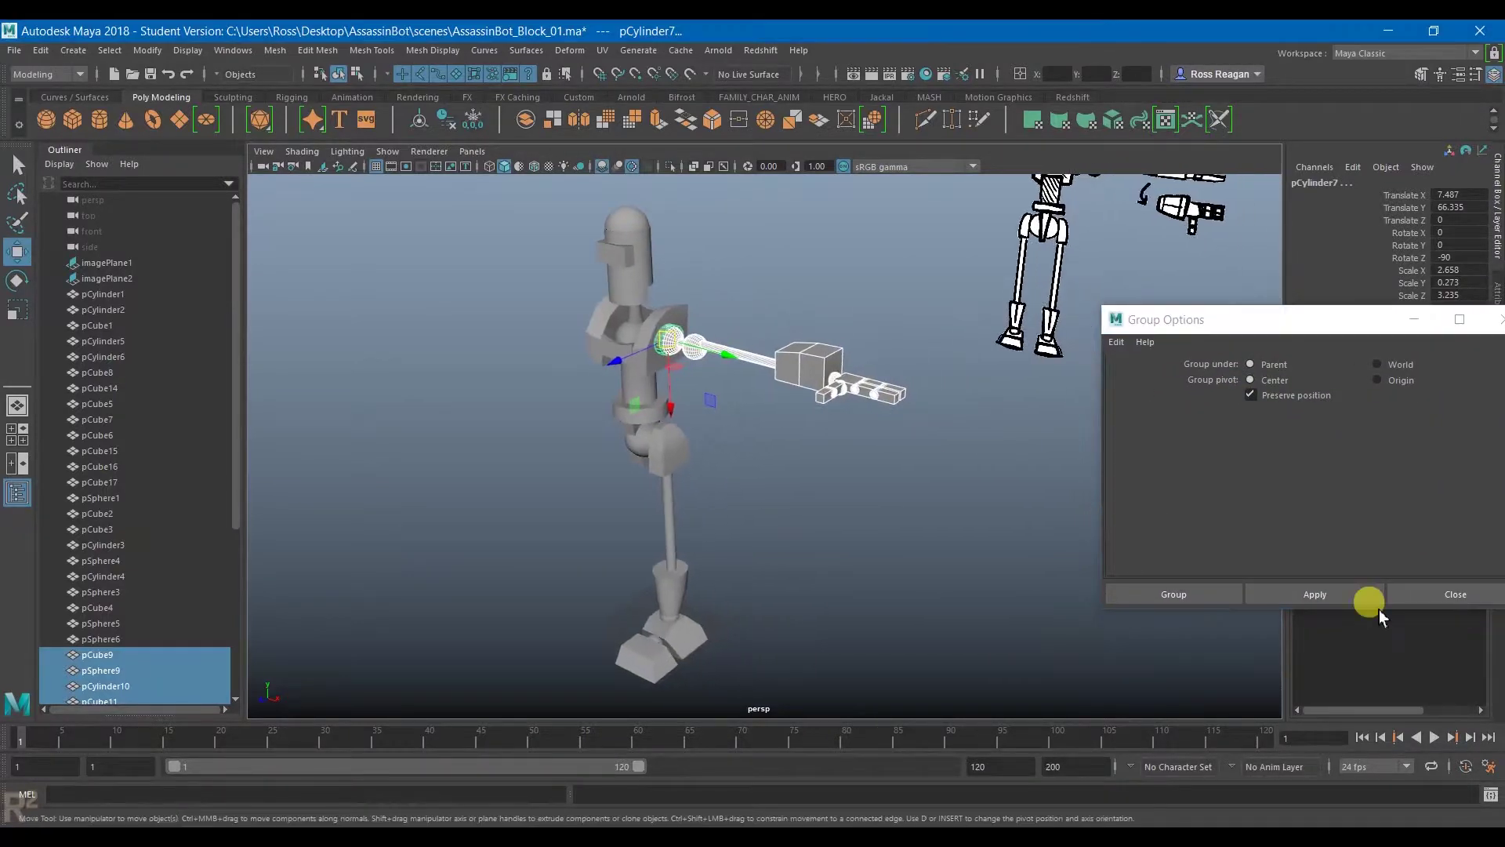
{"action": "left_click", "coordinate": [1325, 594]}
{"action": "left_click_drag", "start_coordinate": [807, 470], "coordinate": [861, 369], "text": "alt"}
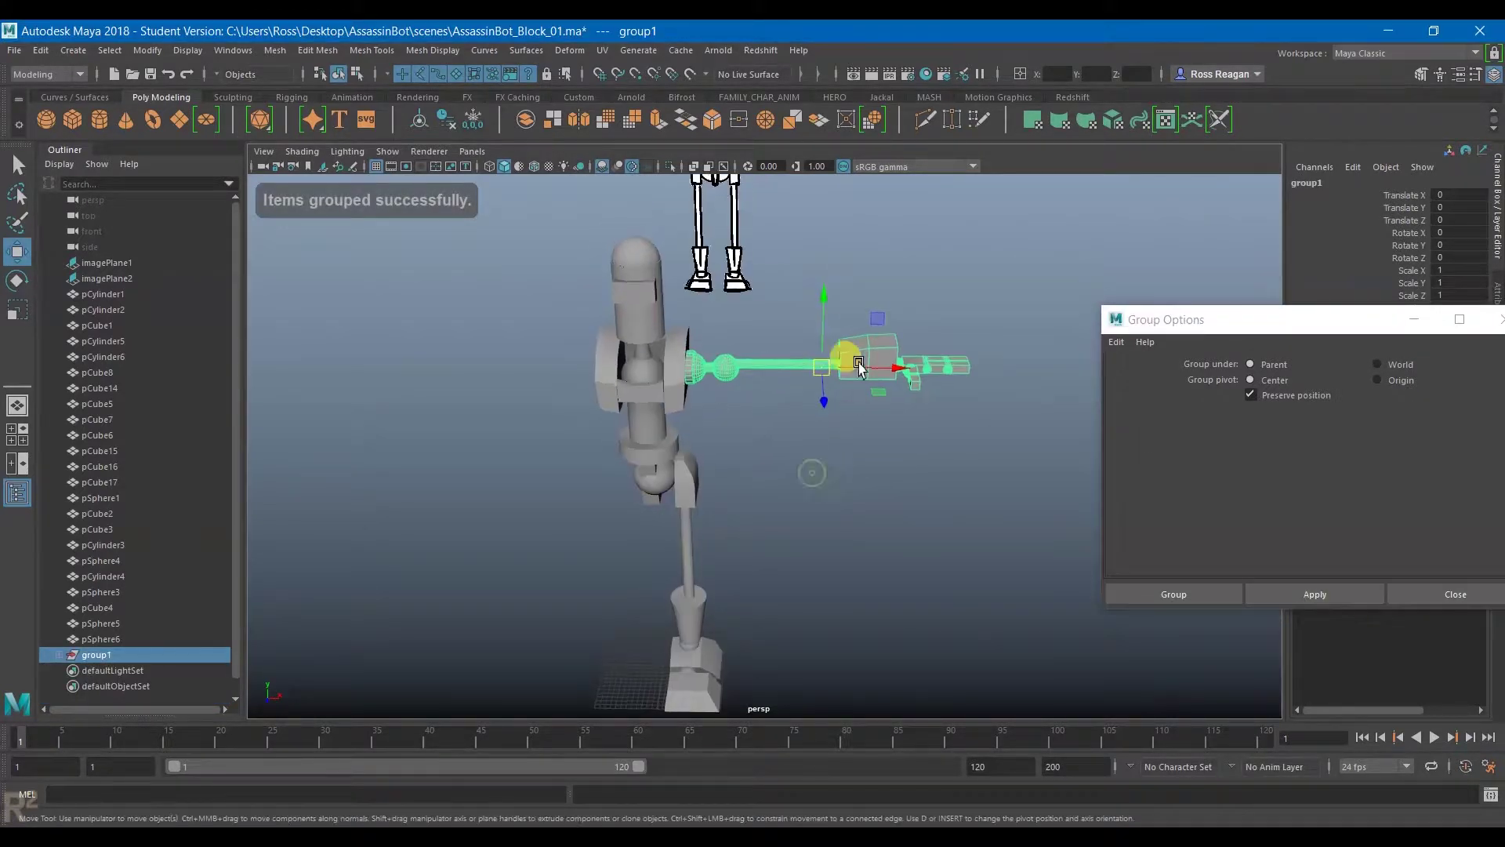
{"action": "left_click_drag", "start_coordinate": [833, 312], "coordinate": [815, 345], "text": "alt"}
{"action": "left_click_drag", "start_coordinate": [896, 390], "coordinate": [1078, 388], "text": "alt"}
{"action": "left_click_drag", "start_coordinate": [1296, 329], "coordinate": [1123, 301]}
{"action": "left_click_drag", "start_coordinate": [695, 448], "coordinate": [766, 464], "text": "alt"}
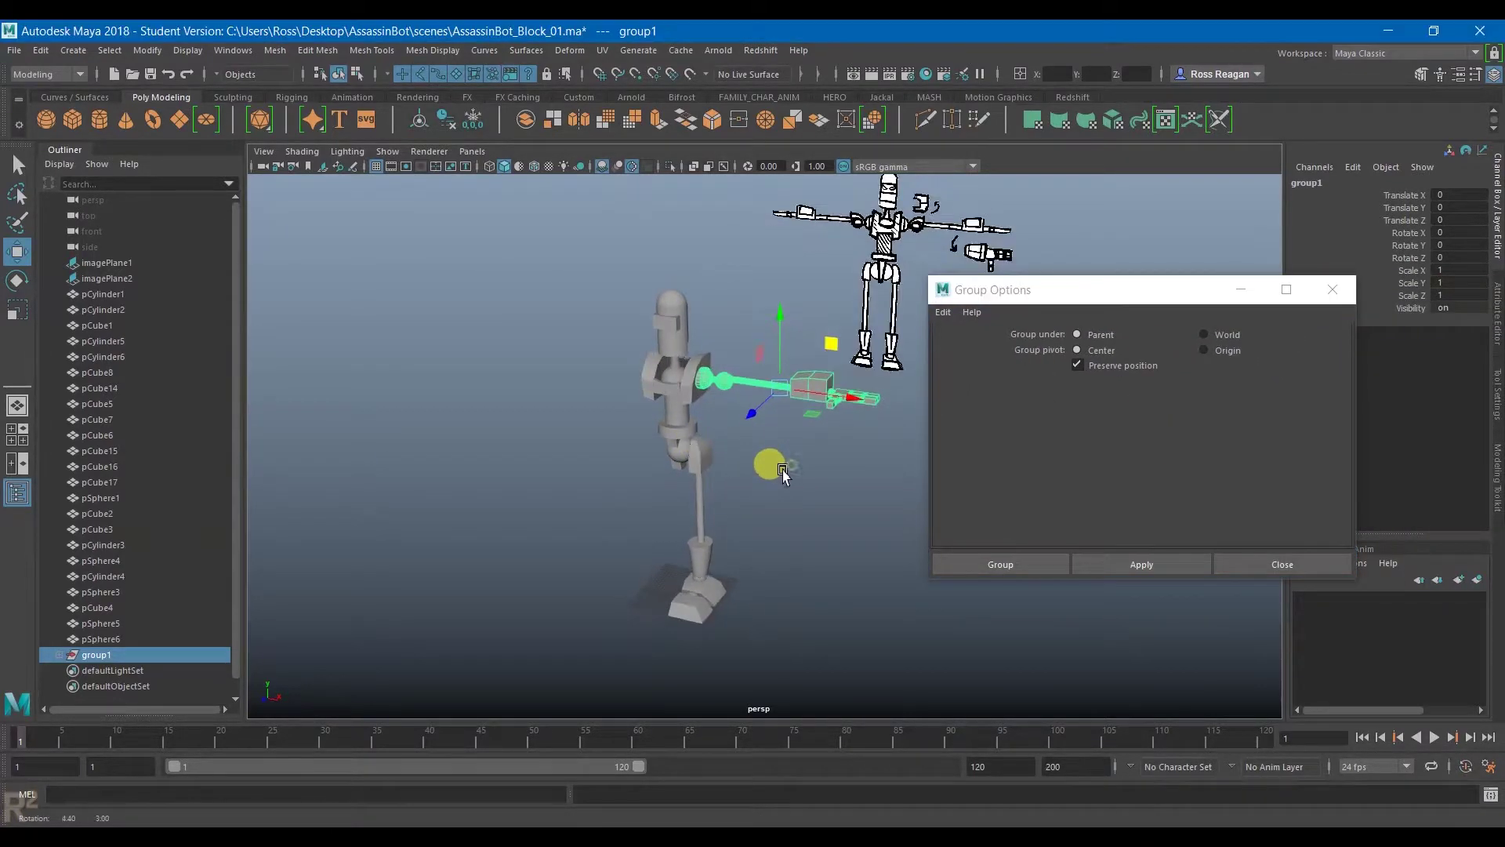
{"action": "key", "text": "ctrl+z"}
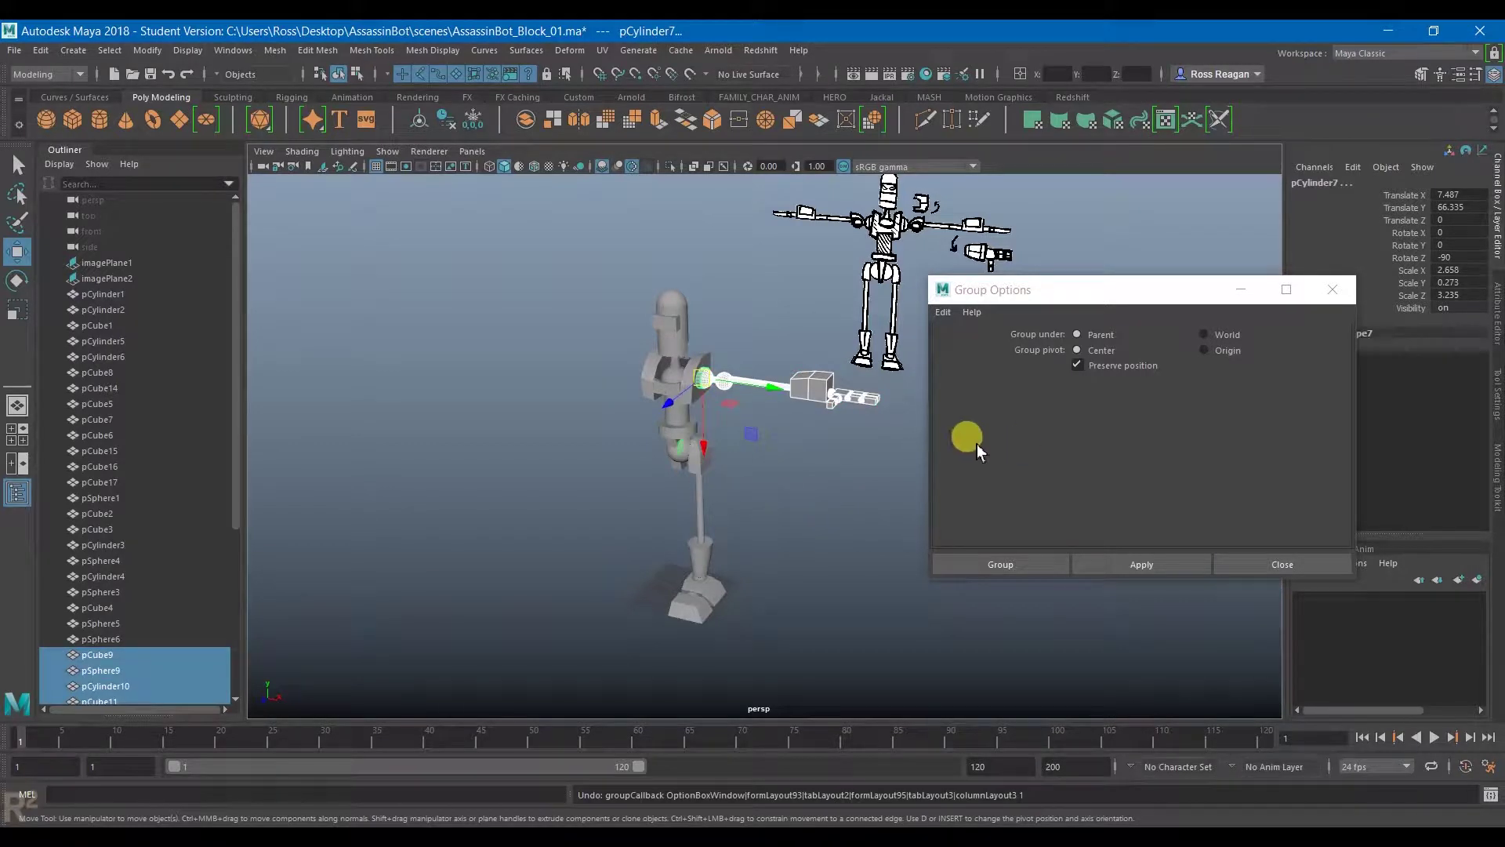
Step: Group the selected arm pieces with the group pivot set to Origin
{"action": "left_click", "coordinate": [1227, 353]}
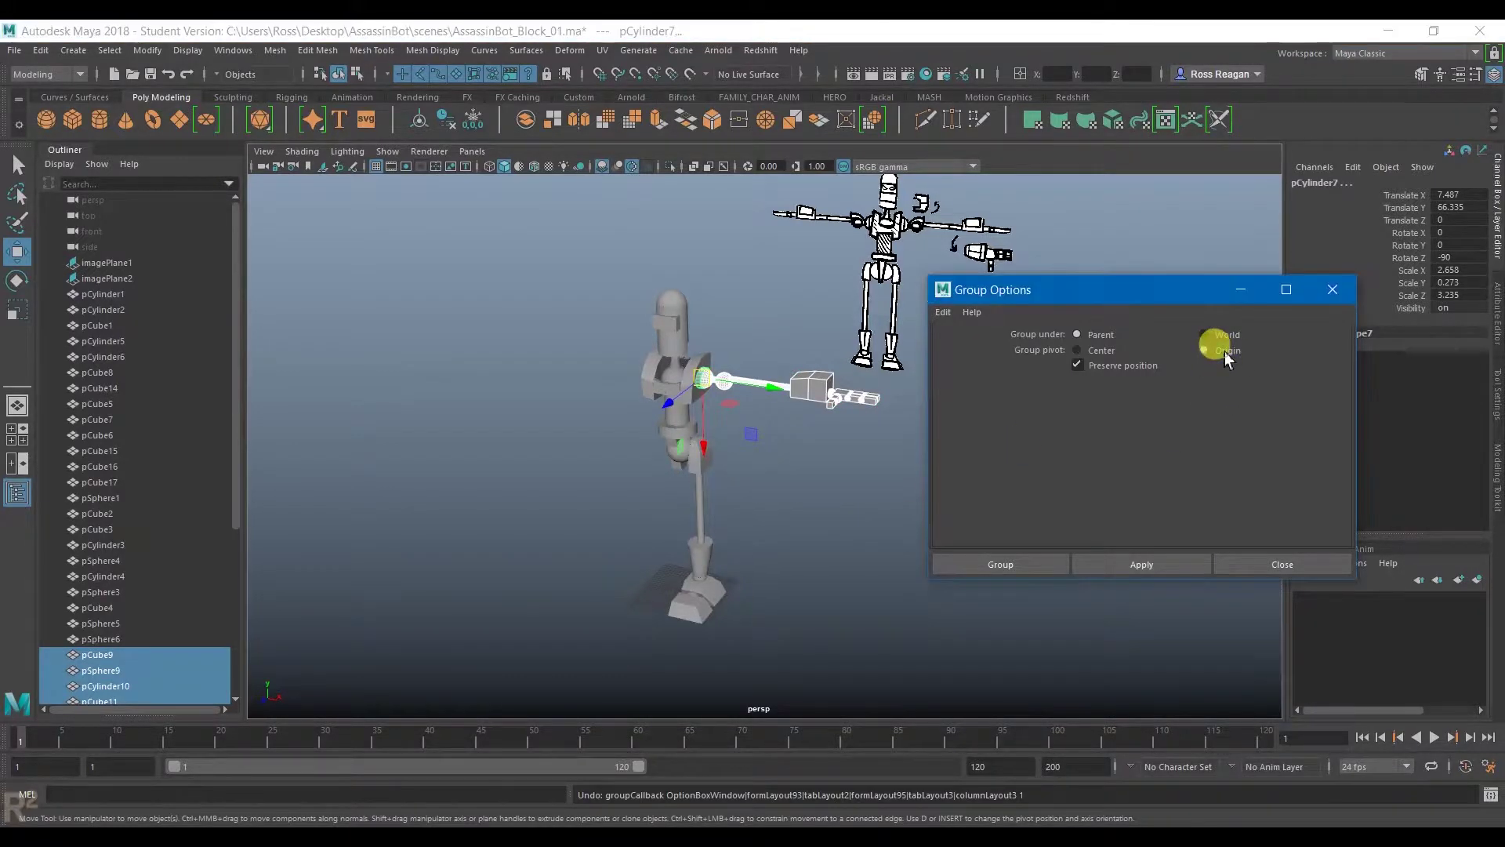
{"action": "left_click", "coordinate": [1131, 561]}
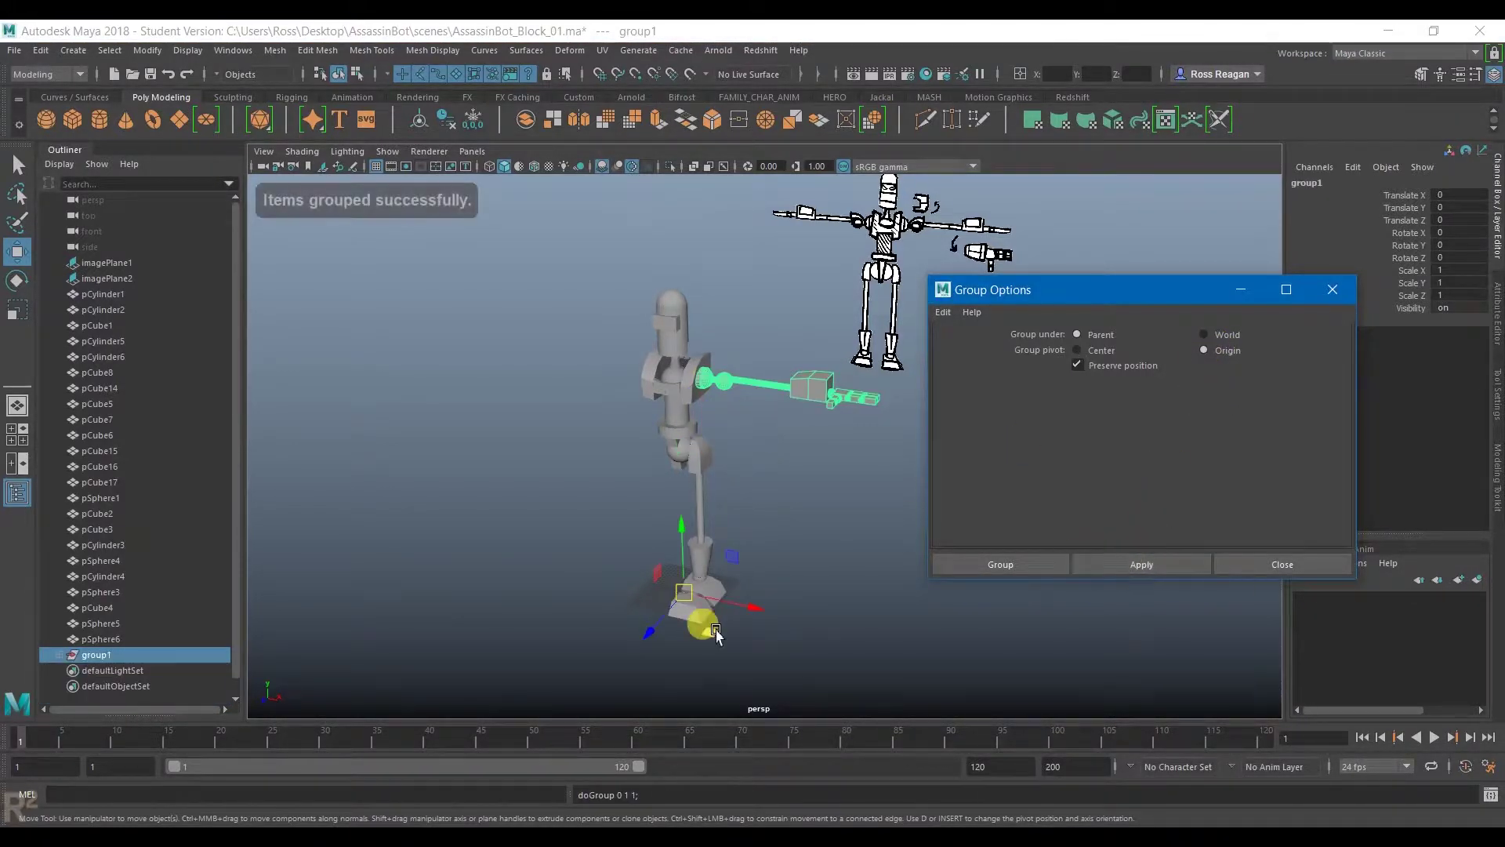
Step: Examine the grouped arm's pivot at the world origin from several angles, then clear the selection
{"action": "left_click_drag", "start_coordinate": [709, 628], "coordinate": [690, 596], "text": "alt"}
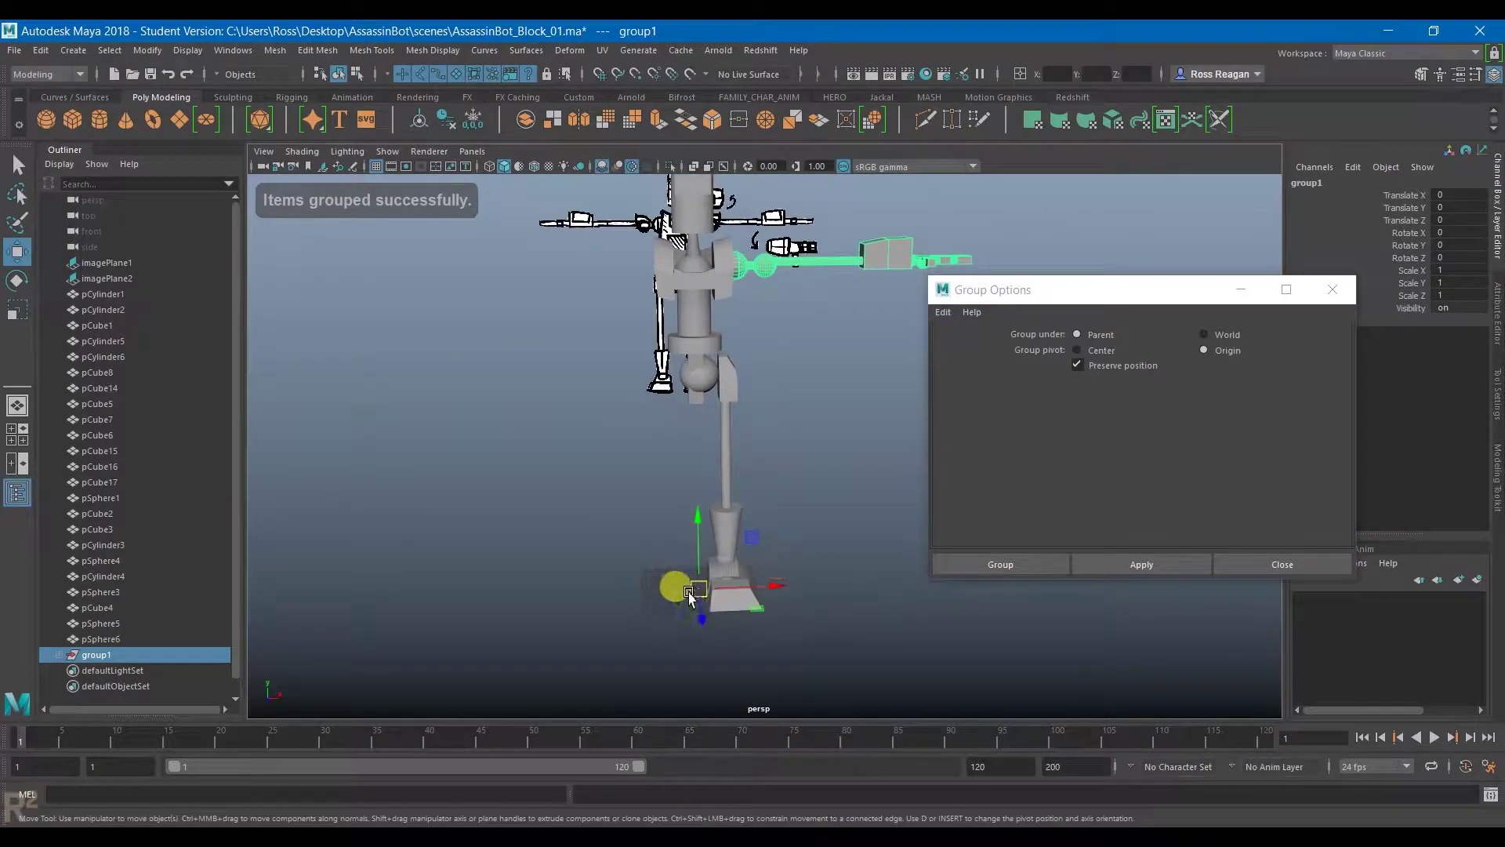
{"action": "left_click_drag", "start_coordinate": [781, 584], "coordinate": [683, 557], "text": "alt"}
{"action": "key", "text": "e"}
{"action": "key", "text": "q"}
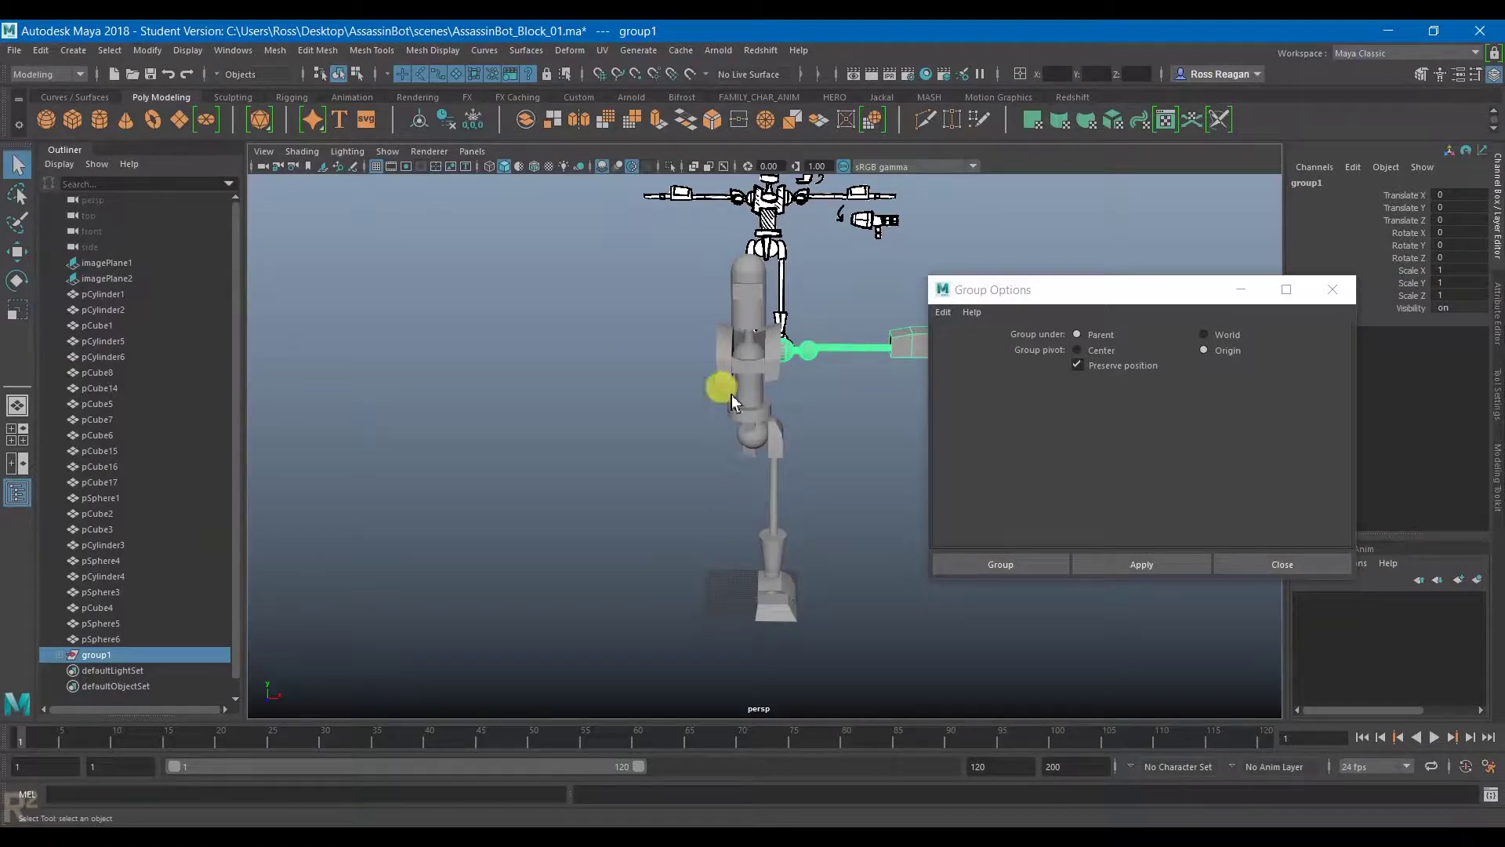
{"action": "left_click", "coordinate": [824, 566]}
{"action": "left_click_drag", "start_coordinate": [834, 562], "coordinate": [808, 554], "text": "alt"}
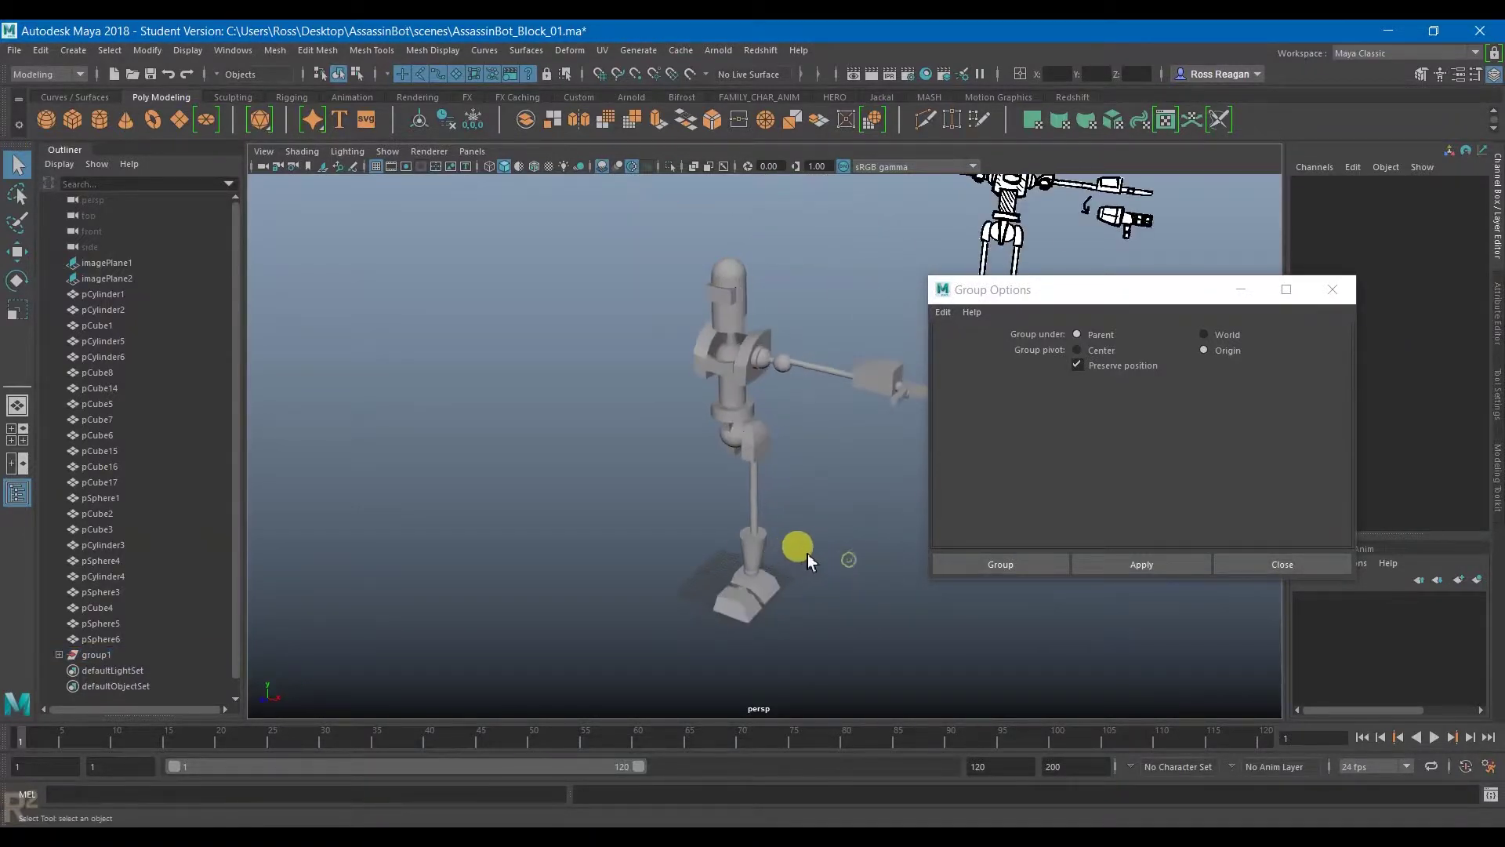
Step: Duplicate the arm group and dismiss the Group options
{"action": "left_click", "coordinate": [118, 654]}
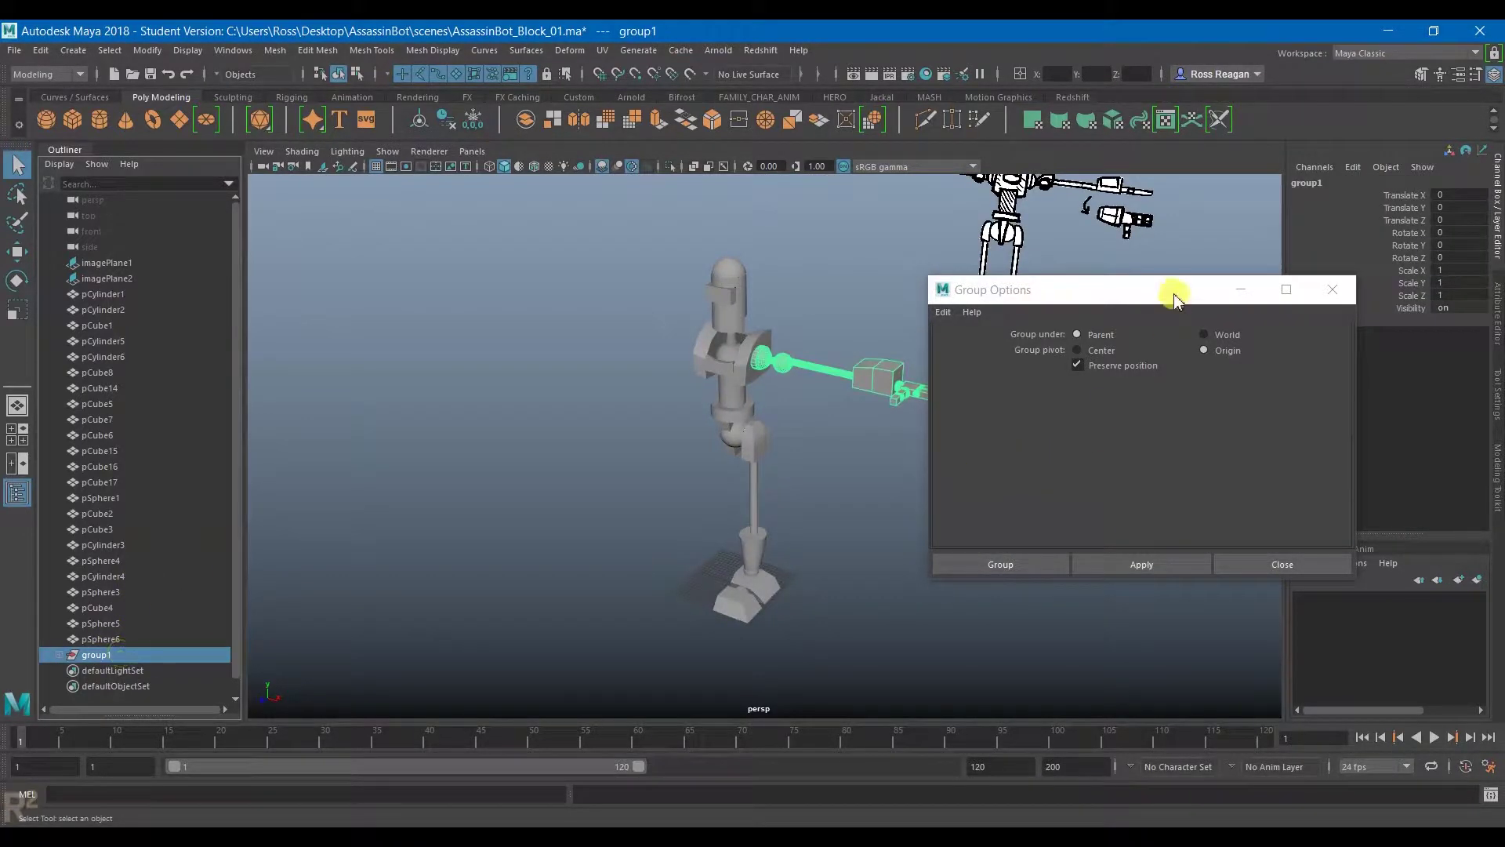
{"action": "left_click_drag", "start_coordinate": [1175, 295], "coordinate": [1163, 568]}
{"action": "left_click_drag", "start_coordinate": [1068, 388], "coordinate": [988, 359], "text": "alt"}
{"action": "scroll", "coordinate": [988, 359], "scroll_direction": "down", "scroll_amount": 5}
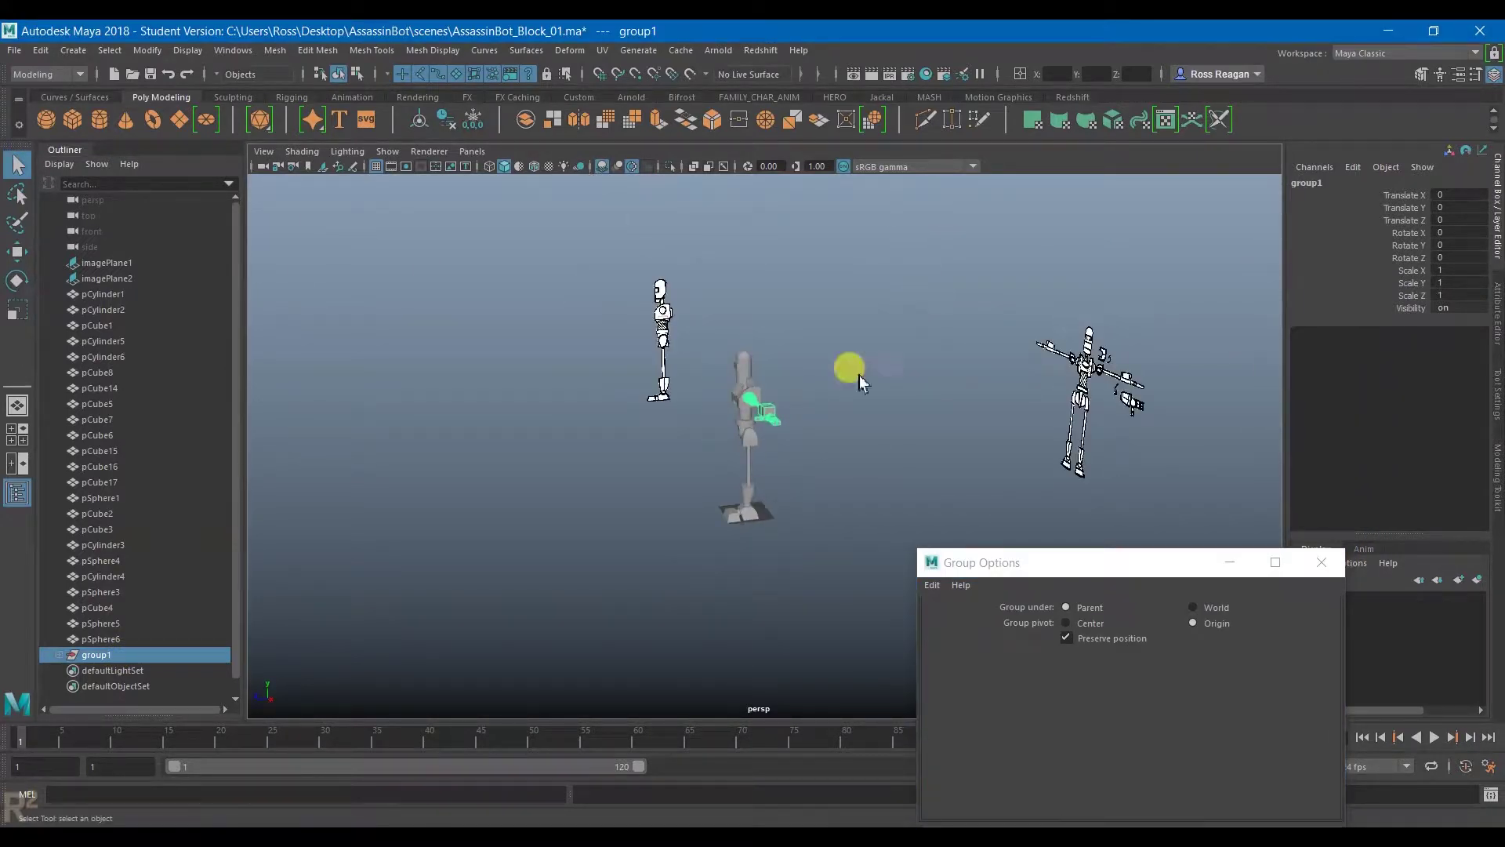
{"action": "scroll", "coordinate": [860, 376], "scroll_direction": "up", "scroll_amount": 5}
{"action": "left_click_drag", "start_coordinate": [601, 497], "coordinate": [815, 537], "text": "alt"}
{"action": "scroll", "coordinate": [717, 510], "scroll_direction": "up", "scroll_amount": 3}
{"action": "left_click_drag", "start_coordinate": [190, 644], "coordinate": [150, 659]}
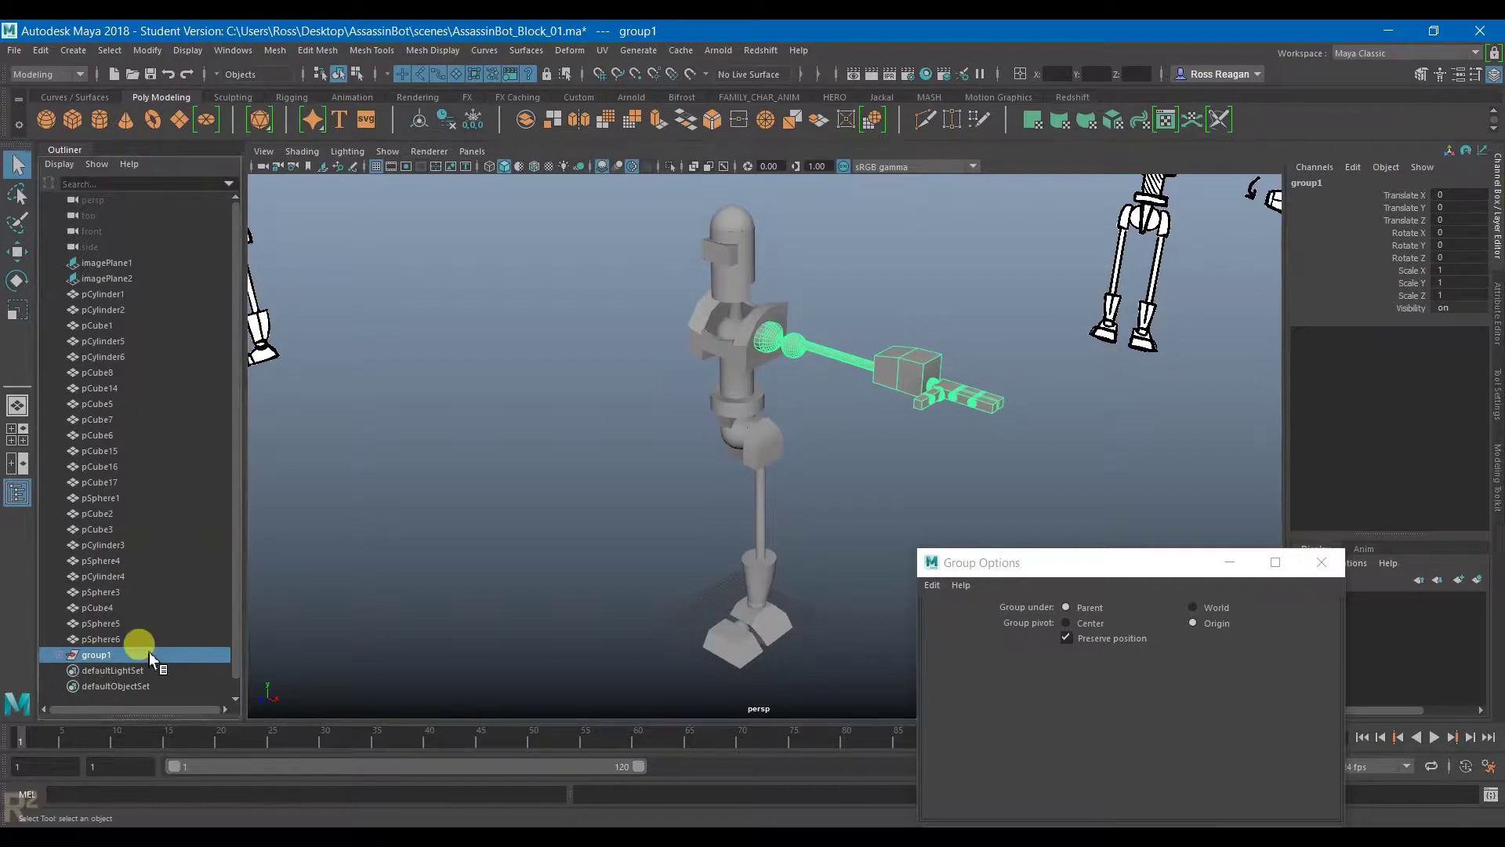
{"action": "key", "text": "ctrl+d"}
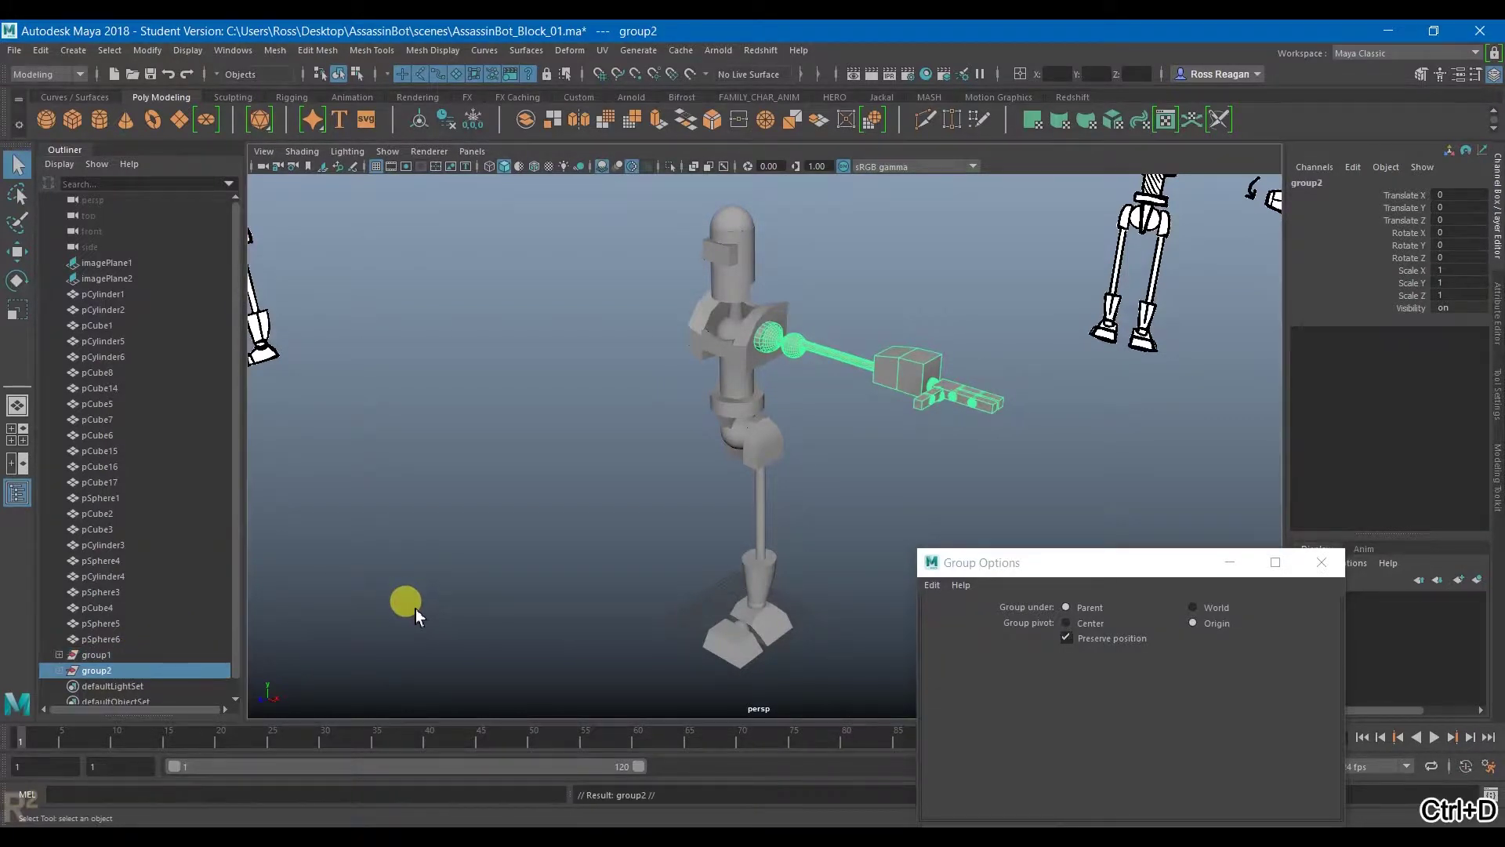
{"action": "left_click", "coordinate": [1322, 562]}
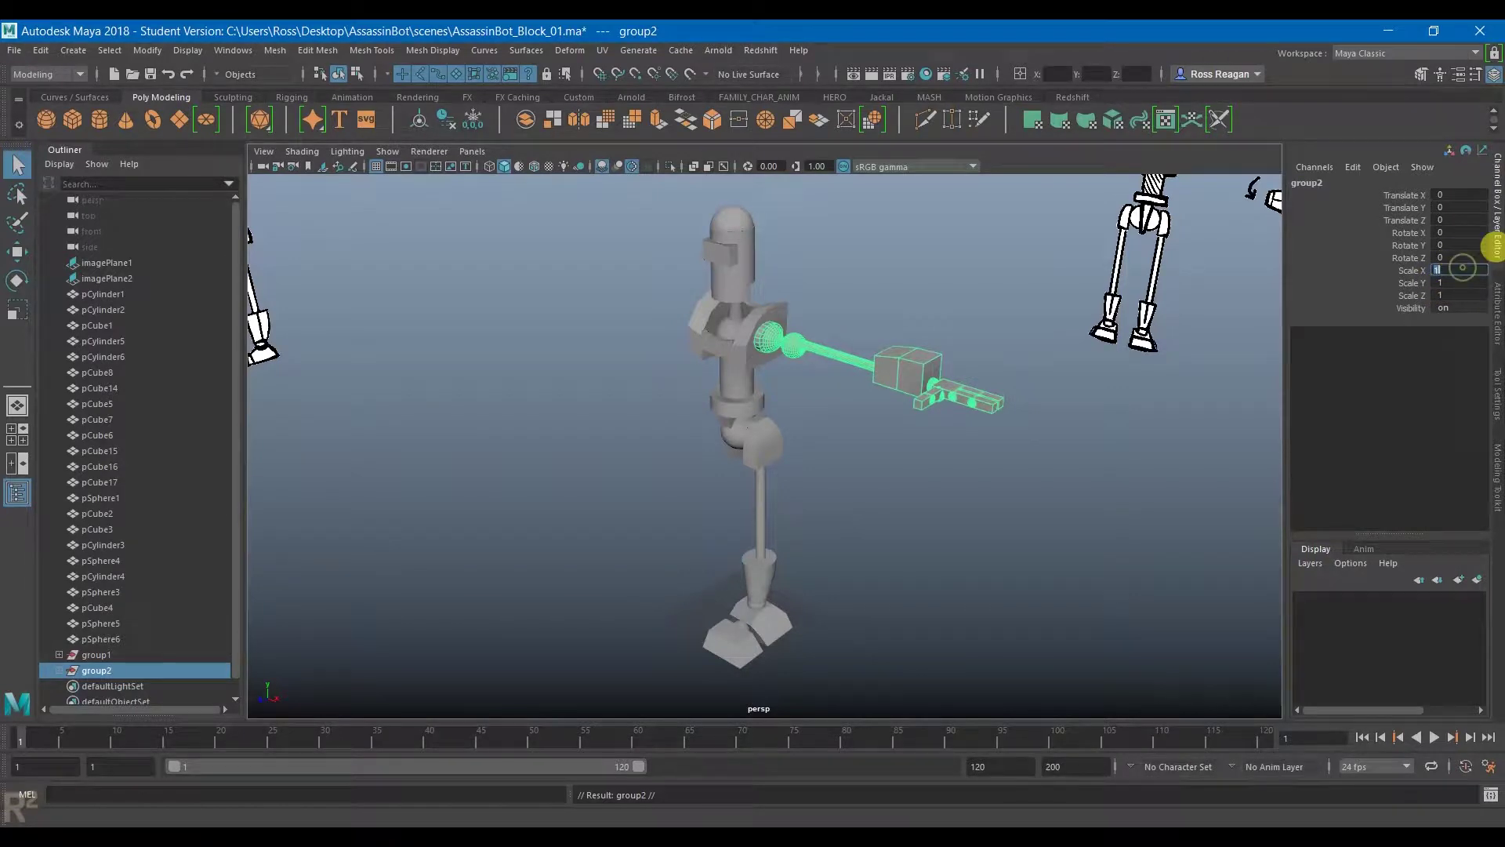
Step: Mirror the duplicated arm group by setting its Scale X to -1, and compare both arm groups using the Move tool
{"action": "type", "text": "-1"}
{"action": "key", "text": "Return"}
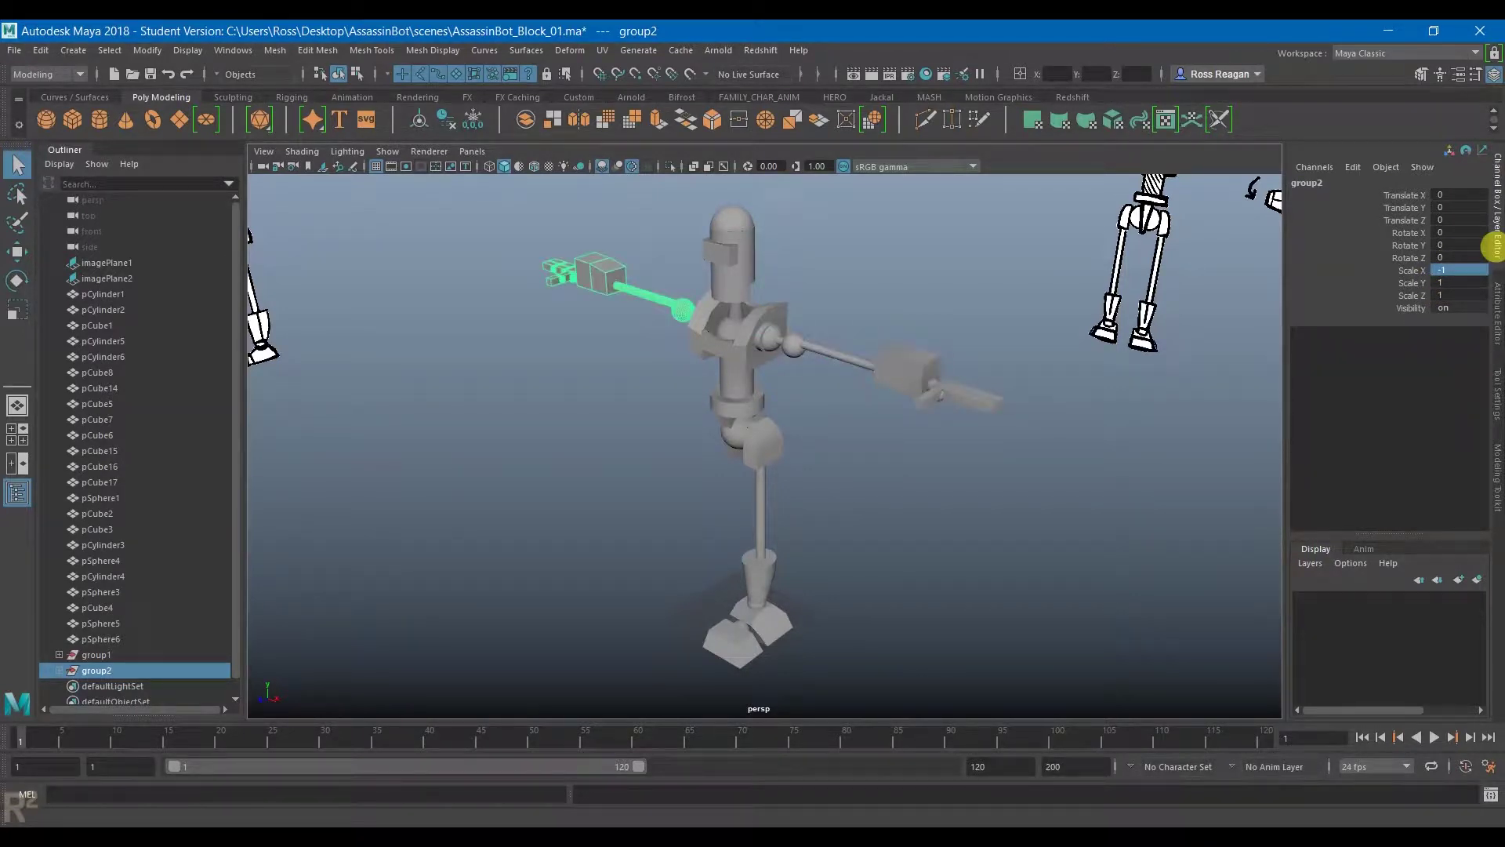
{"action": "left_click_drag", "start_coordinate": [1041, 510], "coordinate": [1153, 471], "text": "alt"}
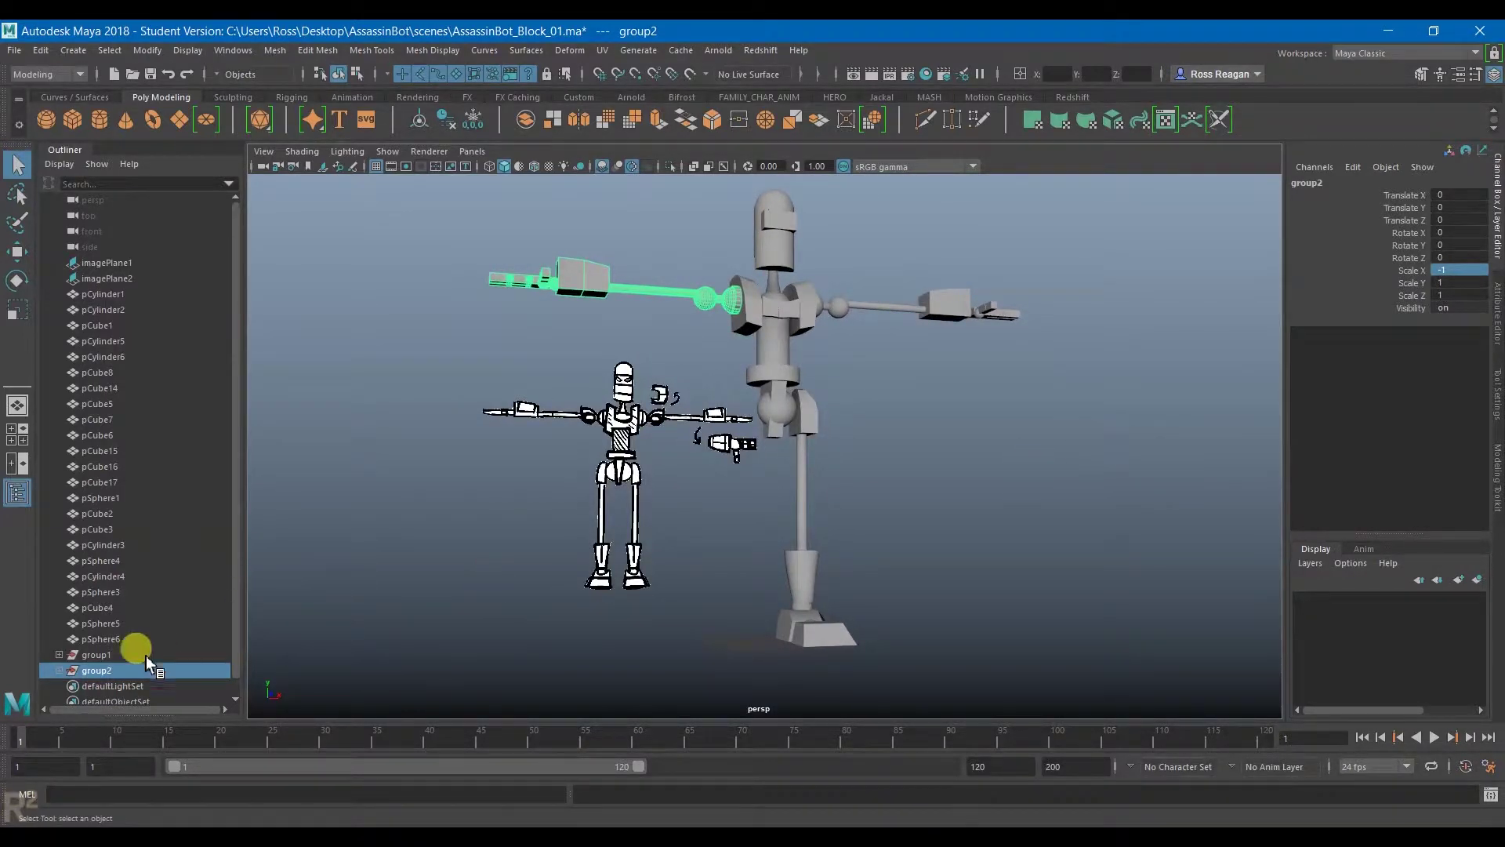
{"action": "left_click", "coordinate": [119, 656]}
{"action": "left_click", "coordinate": [133, 671]}
{"action": "key", "text": "w"}
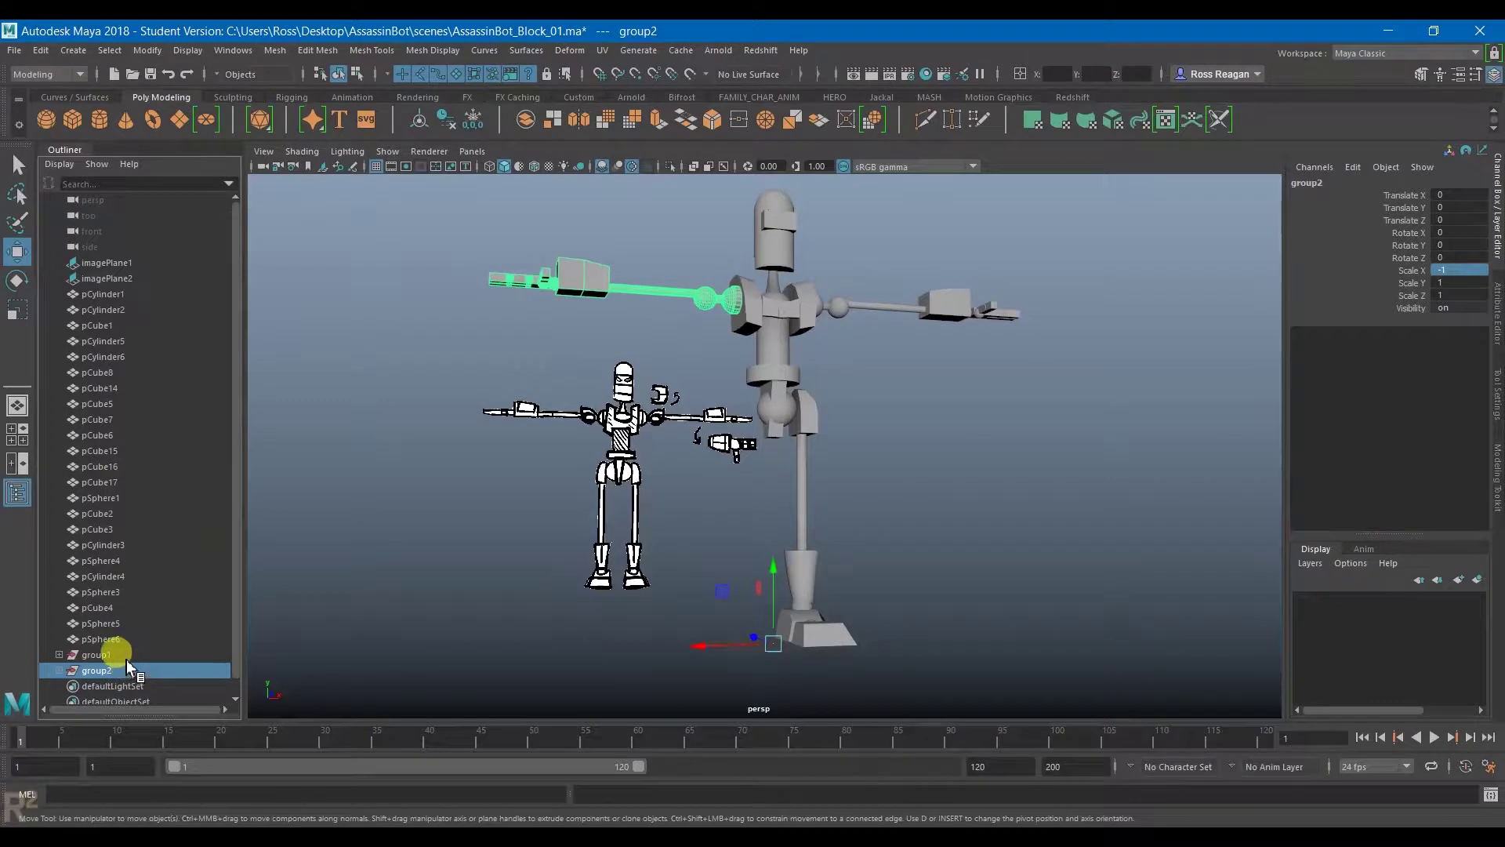
{"action": "left_click", "coordinate": [118, 656]}
{"action": "left_click", "coordinate": [122, 671]}
Step: Set the Freeze Transformations options to freeze only Scale, with normals preserved and Lock normals at Never
{"action": "left_click", "coordinate": [149, 51]}
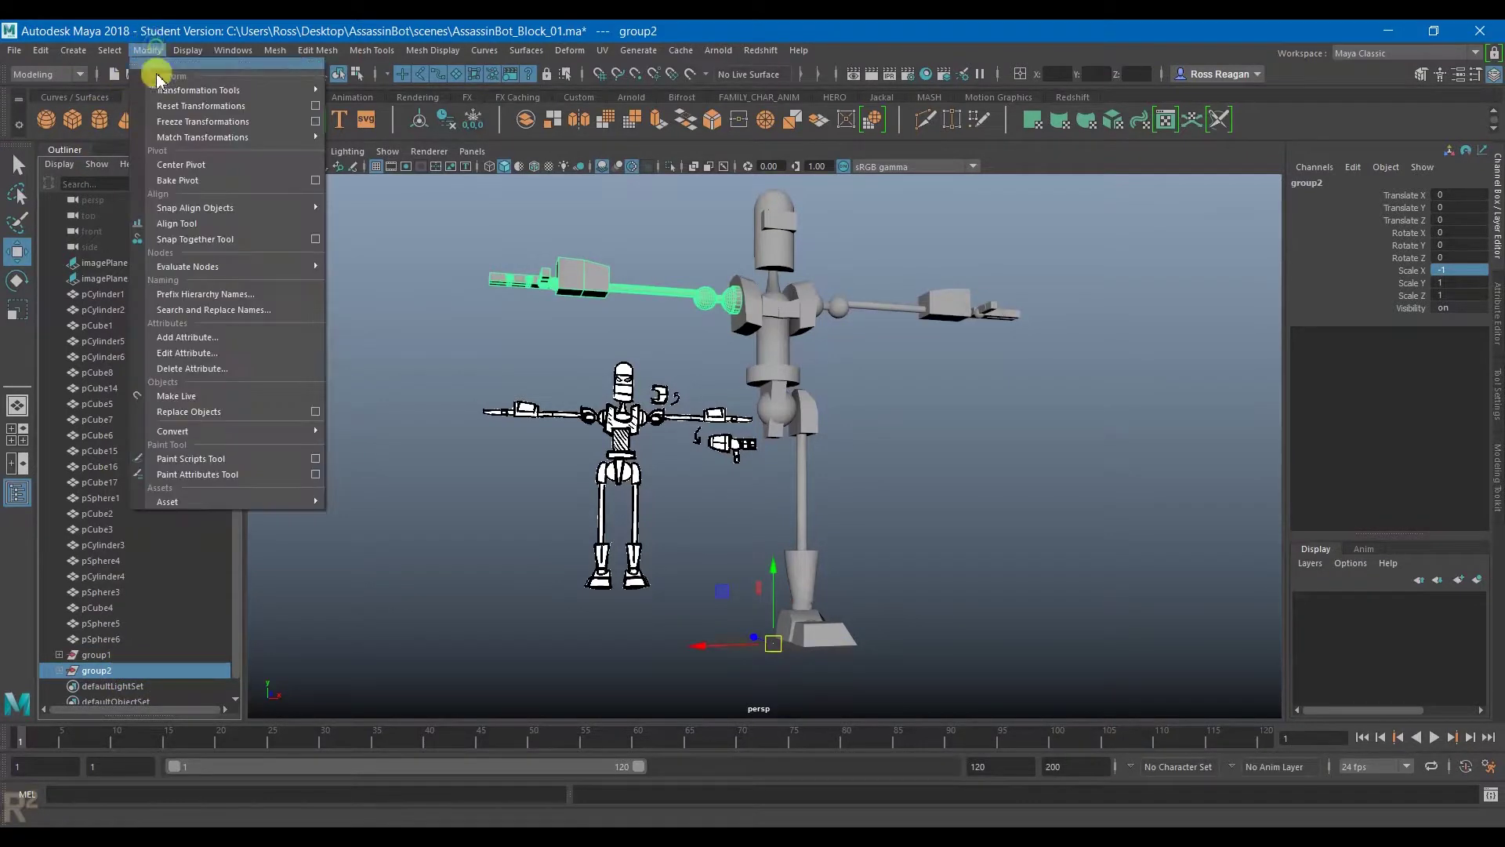
{"action": "left_click", "coordinate": [315, 124]}
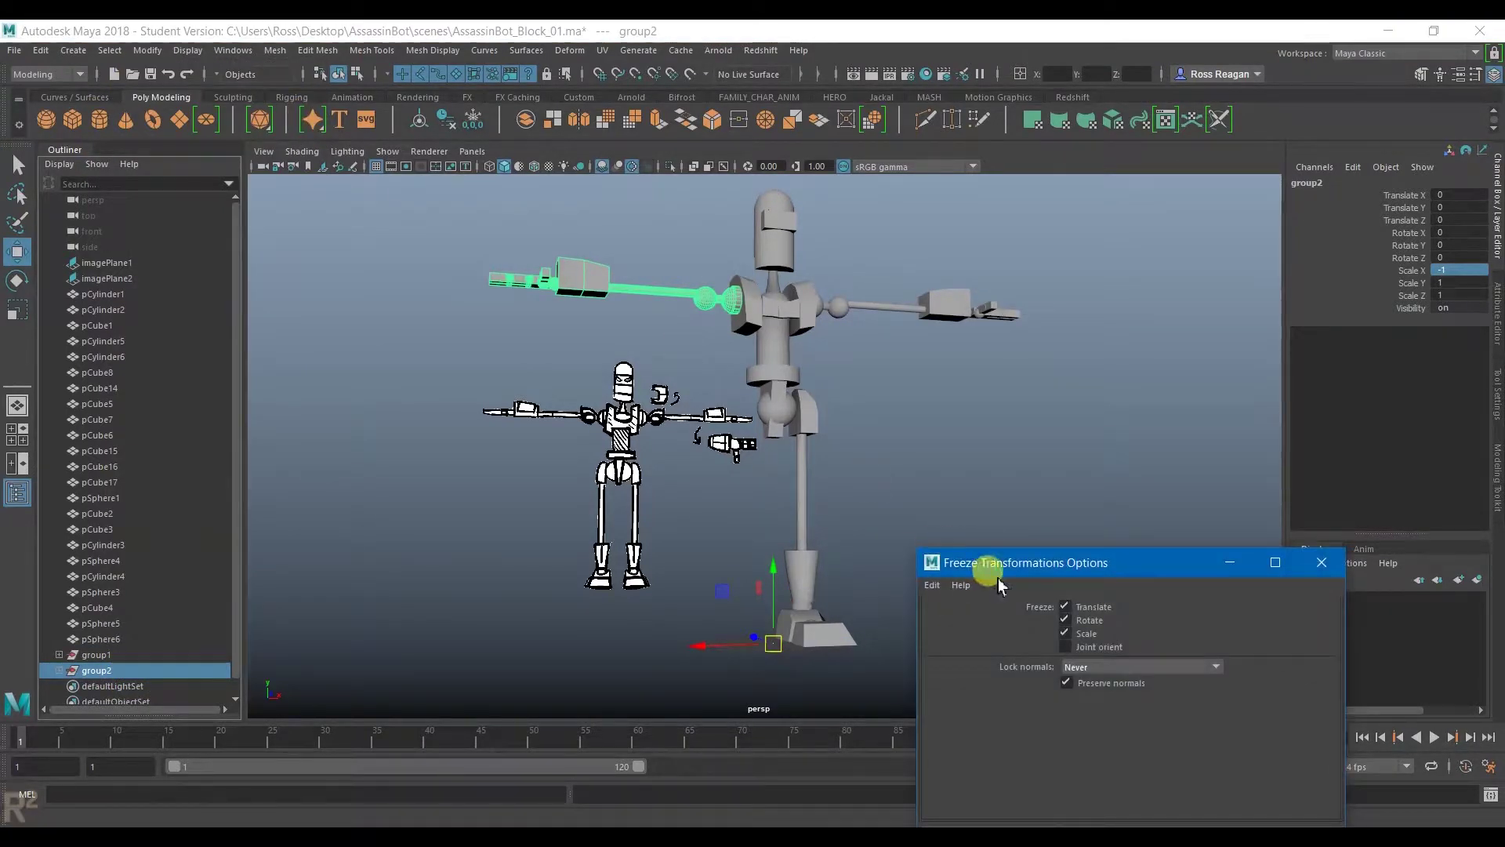
{"action": "left_click_drag", "start_coordinate": [985, 566], "coordinate": [1027, 418]}
{"action": "left_click", "coordinate": [974, 436]}
{"action": "left_click", "coordinate": [992, 461]}
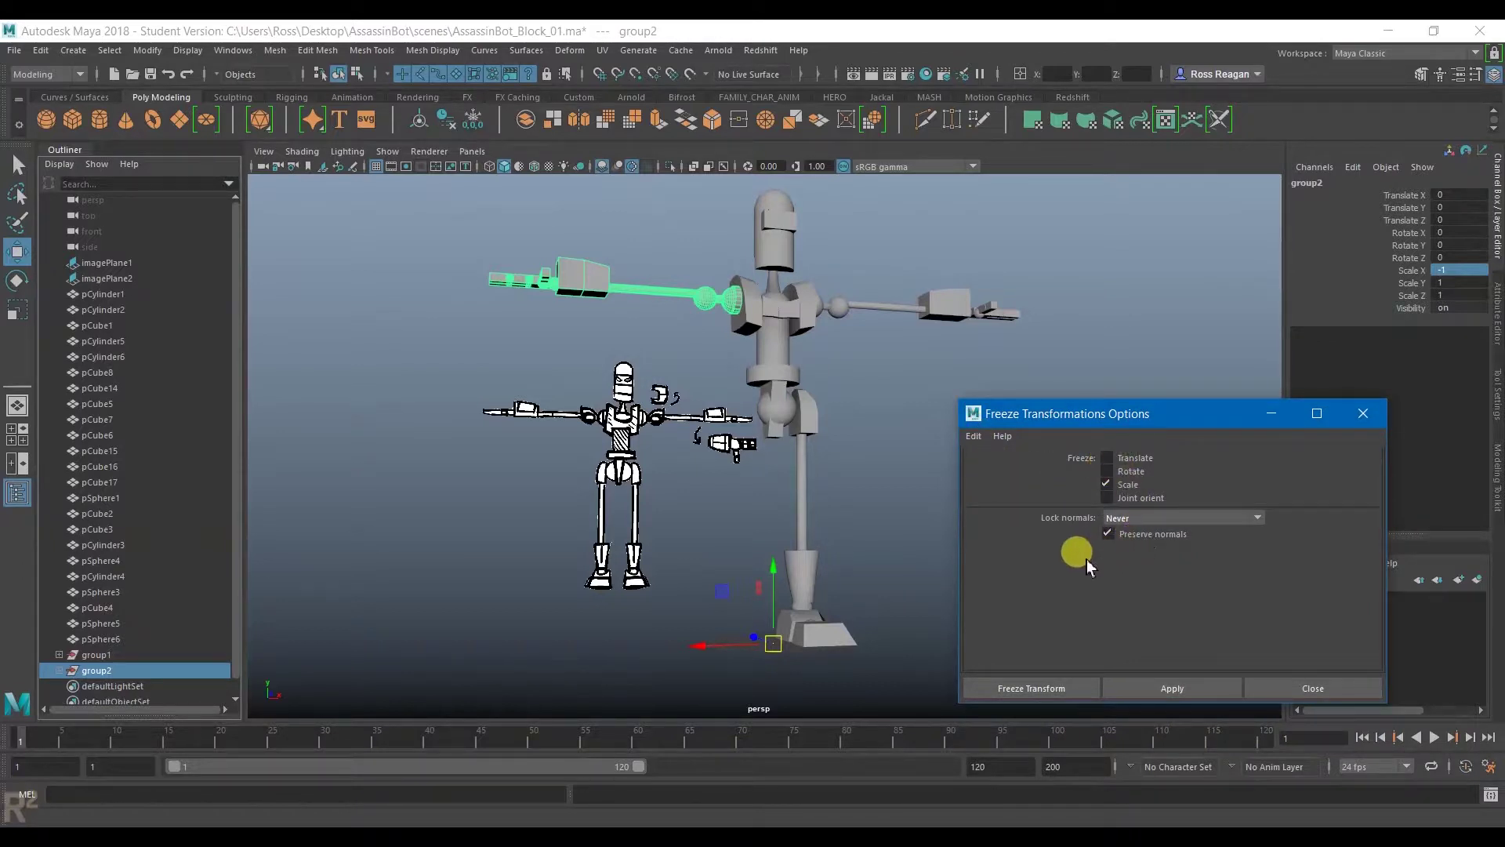
{"action": "left_click", "coordinate": [1120, 534]}
Step: Freeze the scale of the mirrored arm group, inspect the result and dismiss the Freeze Transformations options
{"action": "left_click", "coordinate": [1168, 687]}
{"action": "left_click", "coordinate": [927, 633]}
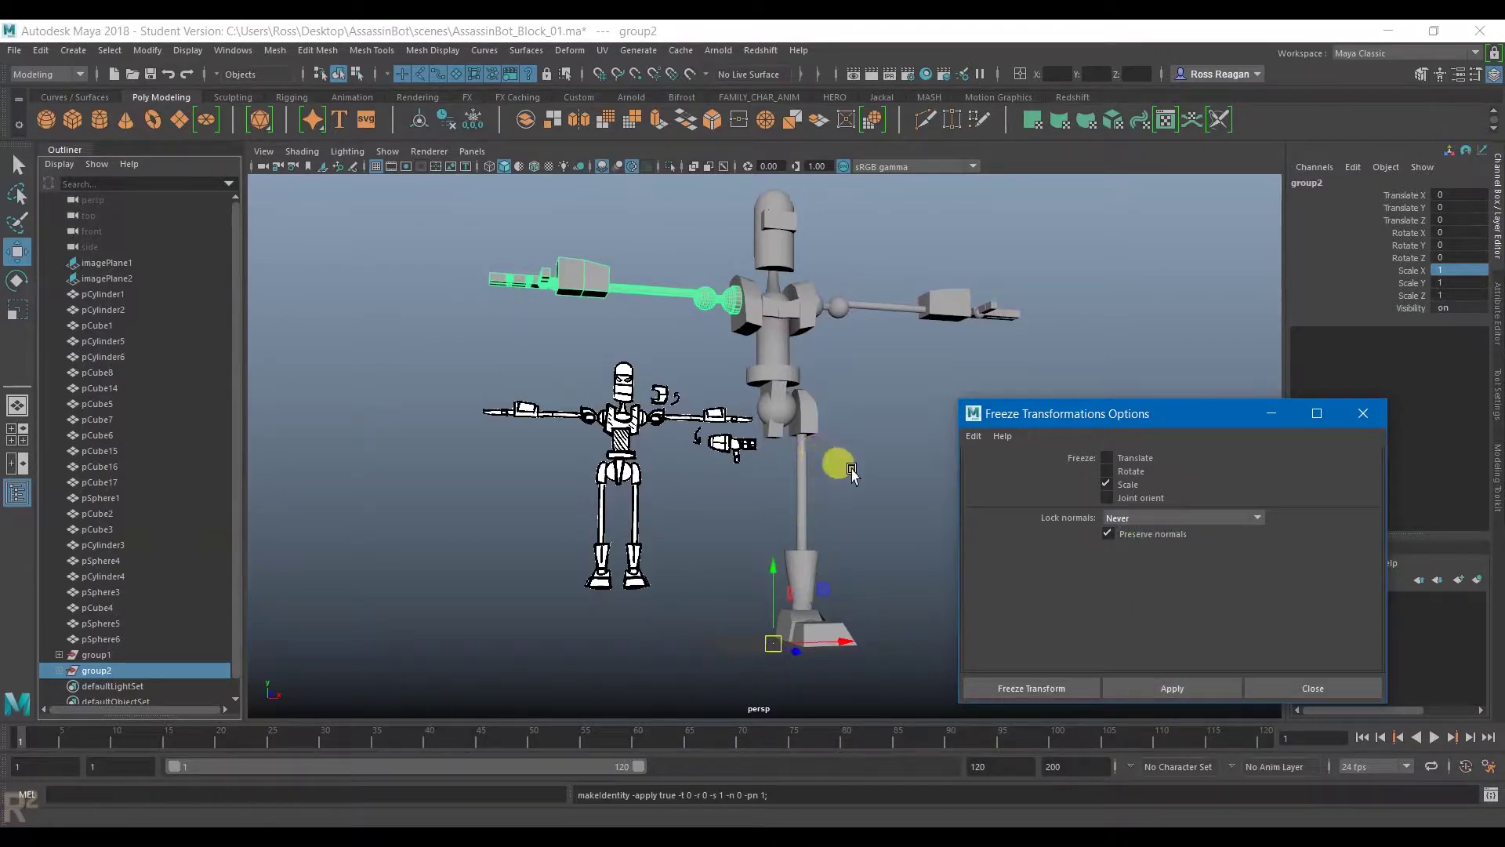
{"action": "left_click_drag", "start_coordinate": [918, 355], "coordinate": [548, 522], "text": "alt"}
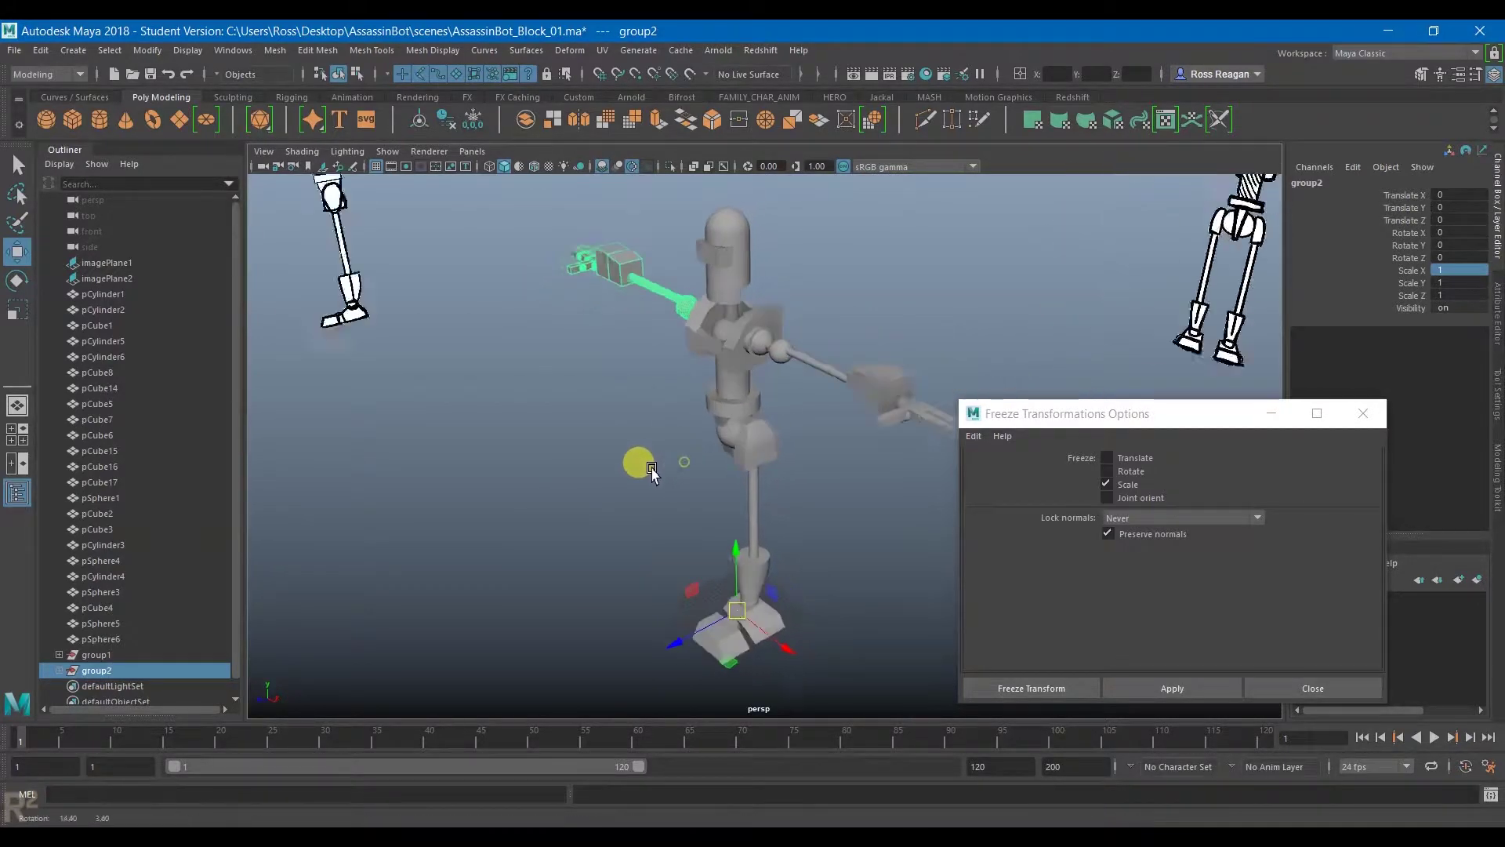
{"action": "mouse_move", "coordinate": [651, 470]}
{"action": "left_mouse_down", "text": "alt"}
{"action": "mouse_move", "coordinate": [608, 460]}
{"action": "mouse_move", "coordinate": [748, 408]}
{"action": "mouse_move", "coordinate": [823, 425]}
{"action": "mouse_move", "coordinate": [703, 476]}
{"action": "mouse_move", "coordinate": [672, 474]}
{"action": "left_mouse_up", "text": "alt"}
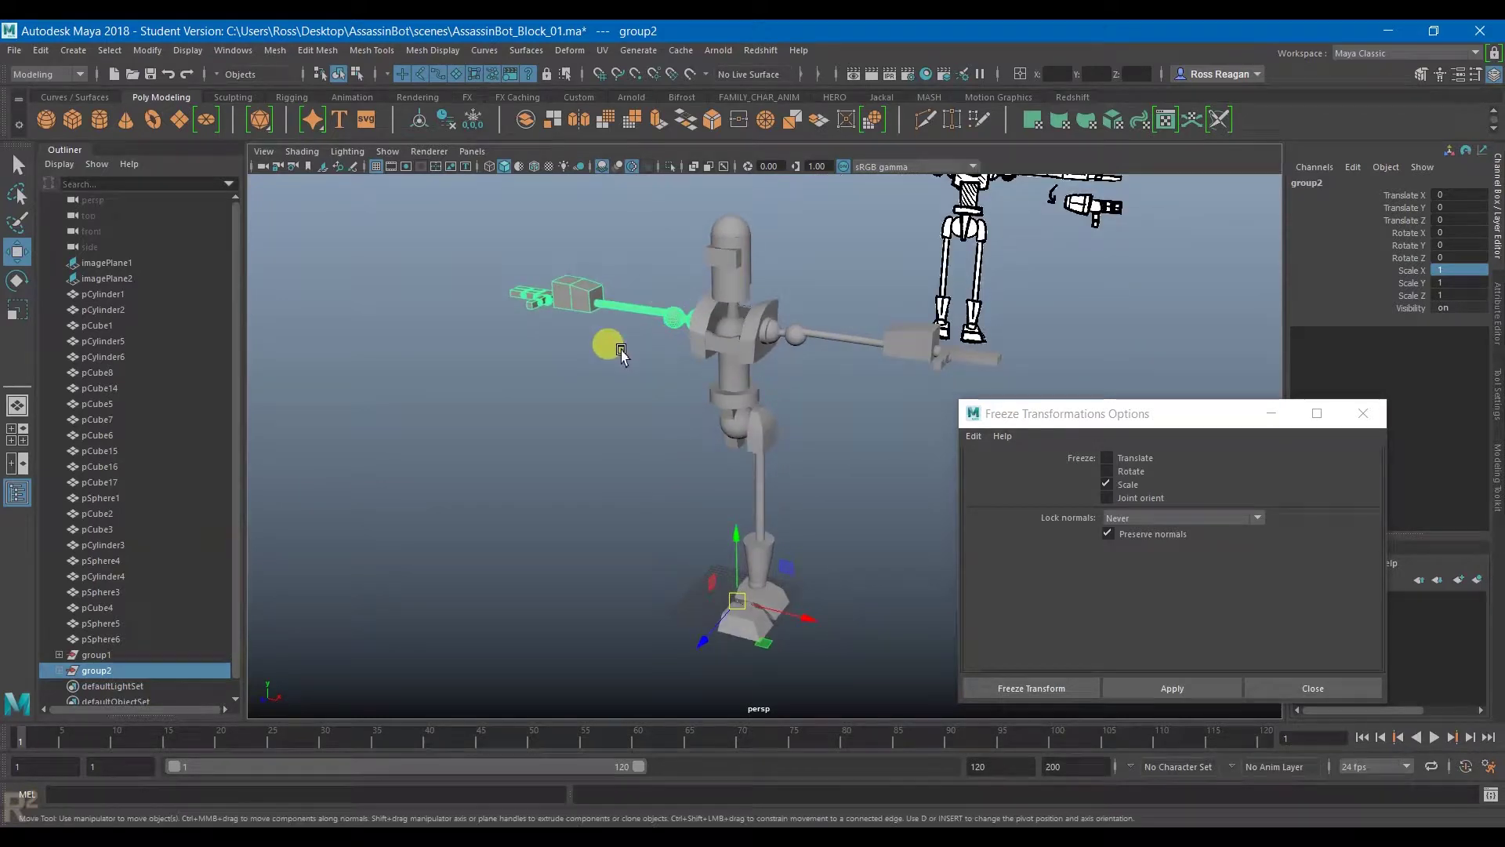
{"action": "left_click", "coordinate": [1315, 686]}
{"action": "left_click", "coordinate": [1187, 619]}
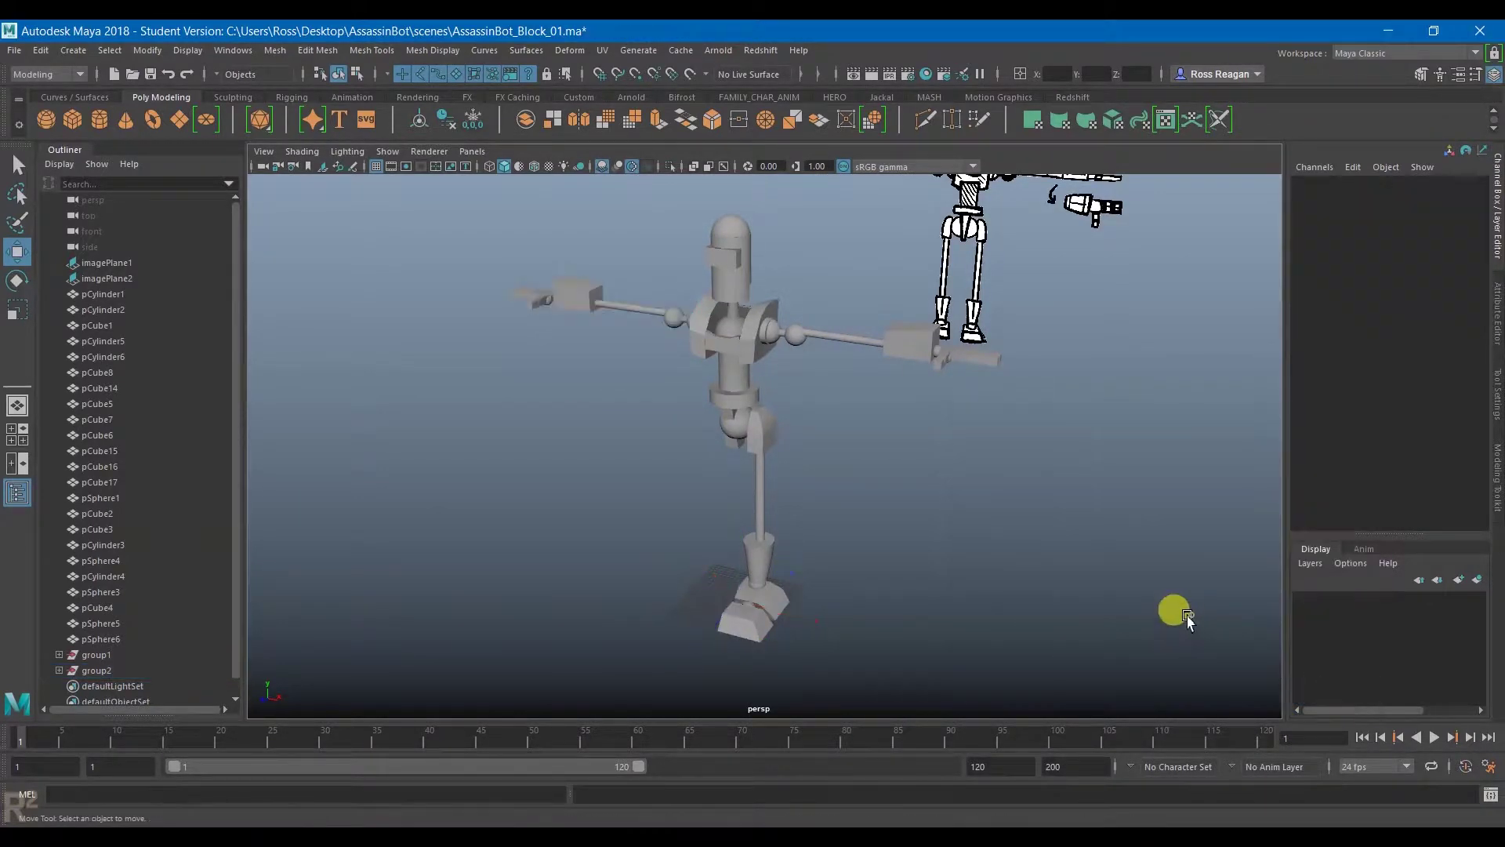
{"action": "left_click_drag", "start_coordinate": [1187, 618], "coordinate": [1048, 614], "text": "alt"}
{"action": "left_click", "coordinate": [121, 670]}
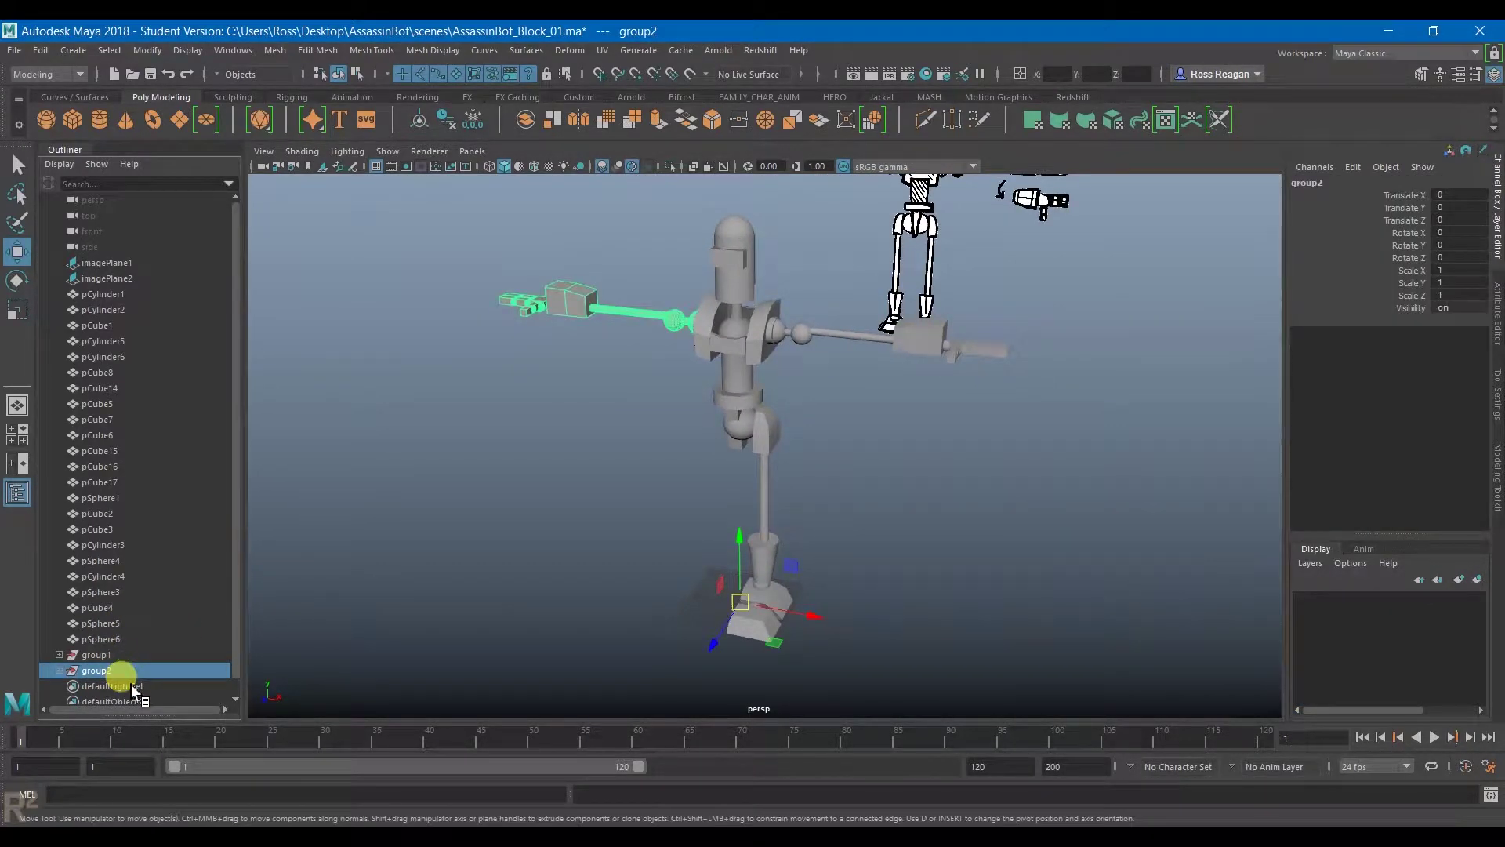
{"action": "key", "text": "Delete"}
{"action": "key", "text": "ctrl+z"}
Step: Insert three edge loops in the original arm's forearm block: one along its length and one on each side of its middle crosswise edge
{"action": "left_click_drag", "start_coordinate": [669, 403], "coordinate": [897, 353], "text": "alt"}
{"action": "left_click", "coordinate": [933, 406]}
{"action": "scroll", "coordinate": [948, 416], "scroll_direction": "up", "scroll_amount": 5}
{"action": "key", "text": "q"}
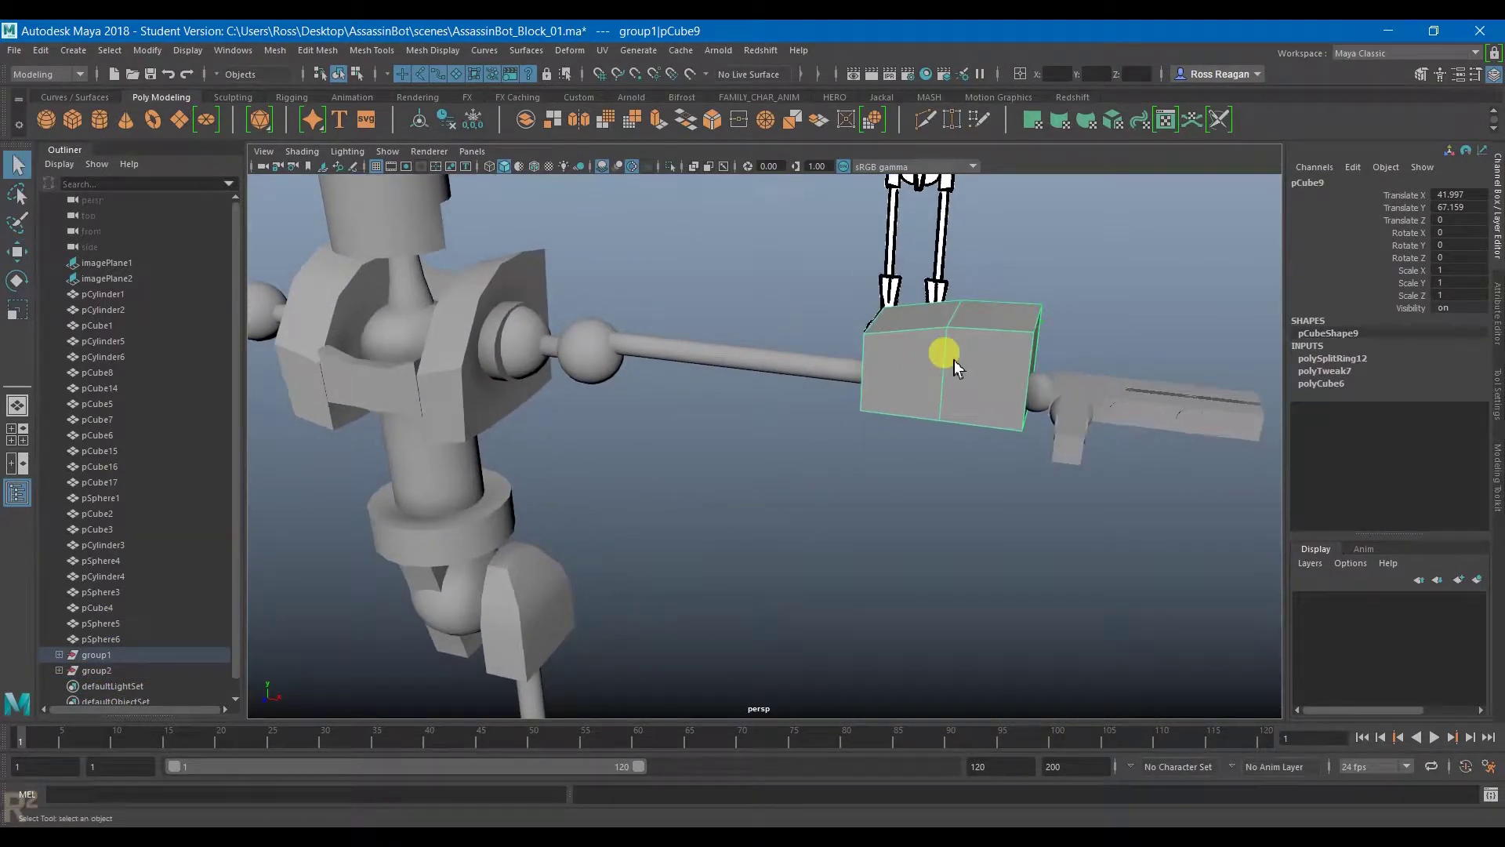
{"action": "right_click_drag", "start_coordinate": [1022, 340], "coordinate": [940, 385]}
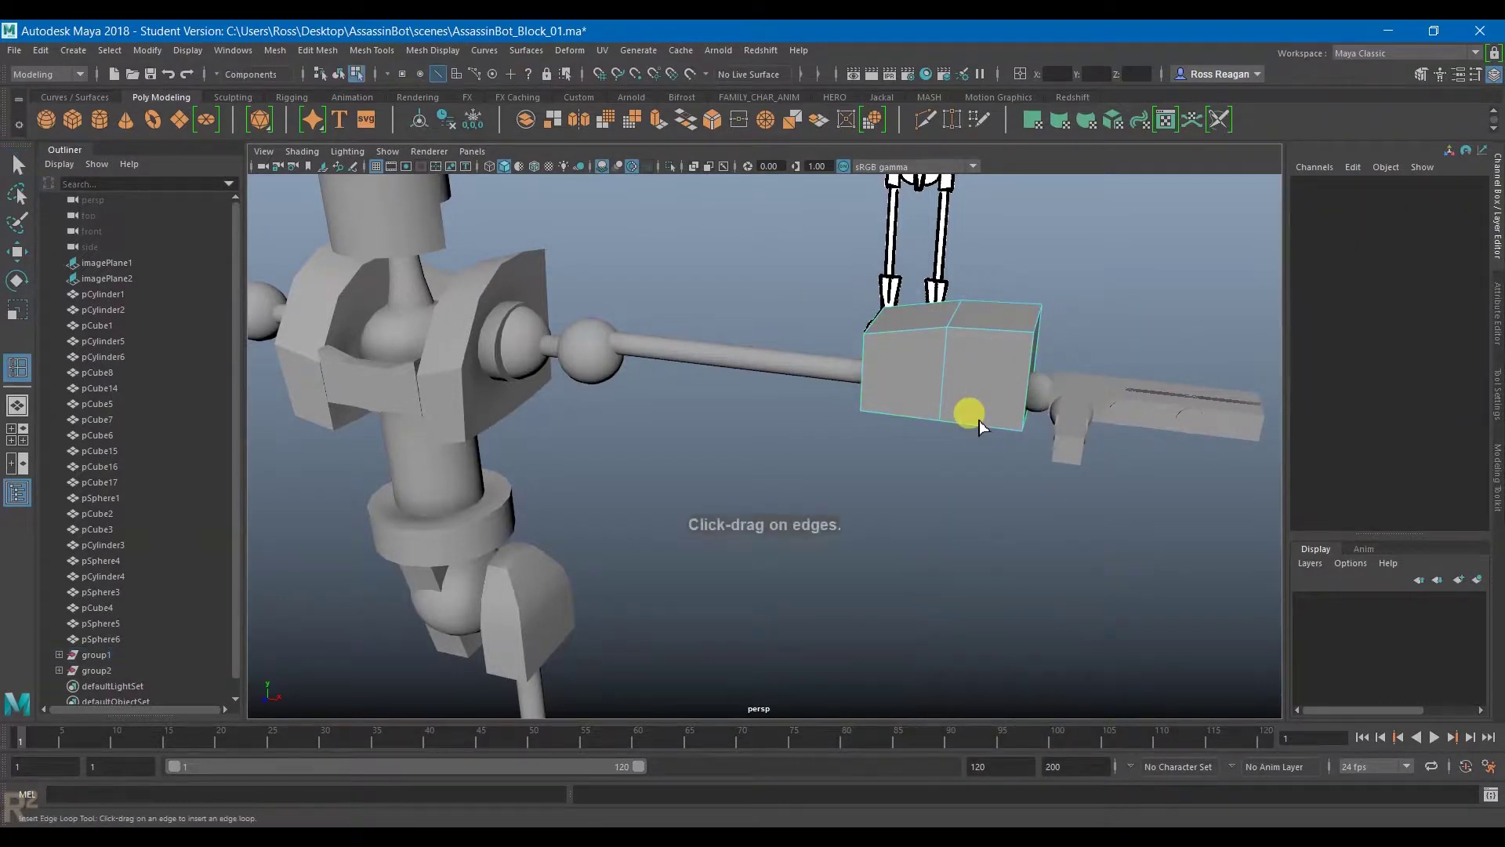
{"action": "left_click_drag", "start_coordinate": [980, 421], "coordinate": [975, 430]}
{"action": "left_click", "coordinate": [942, 389]}
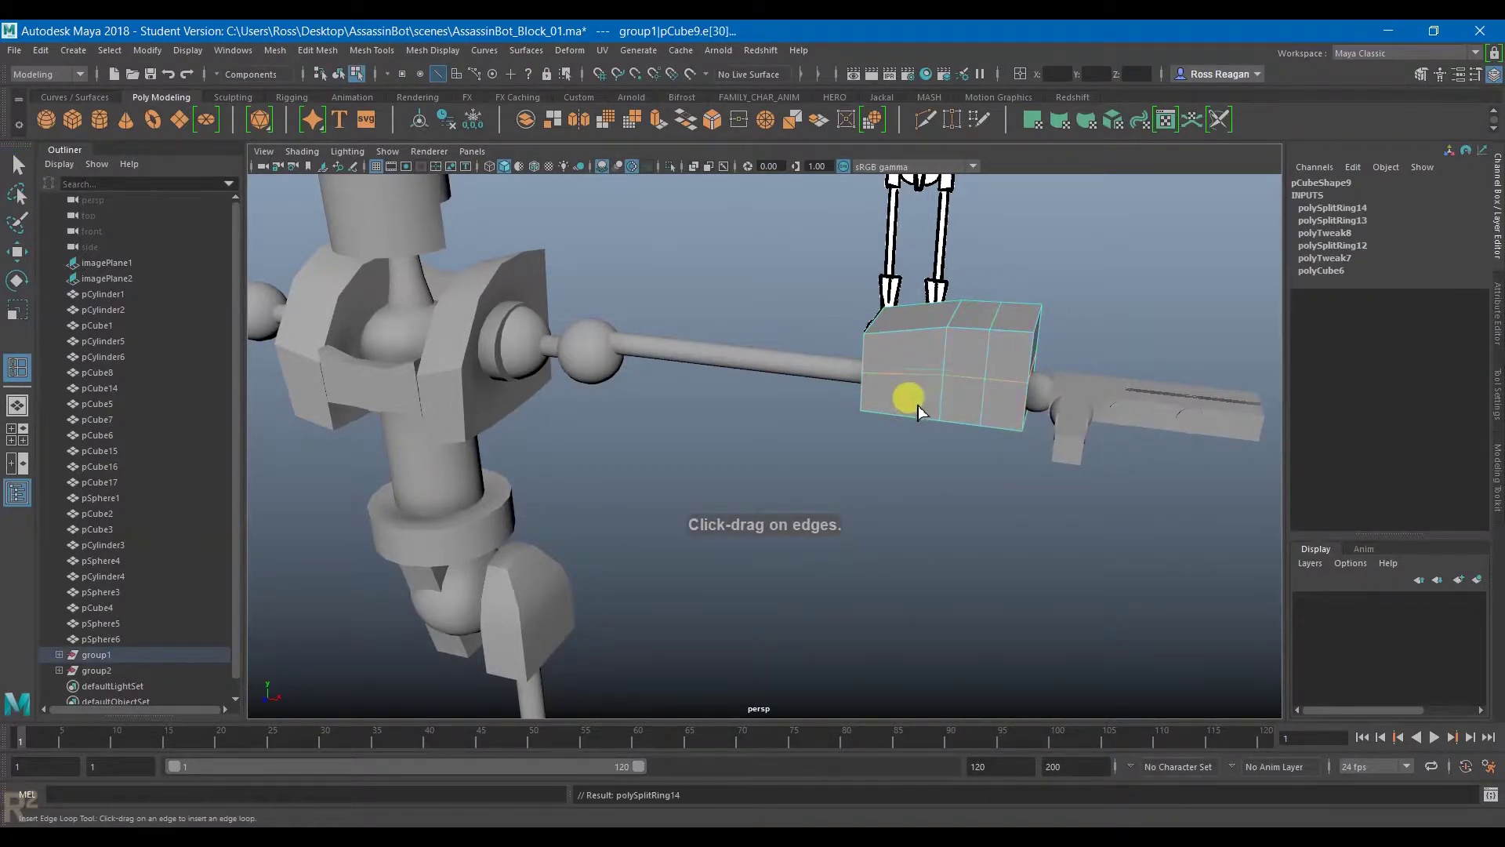
{"action": "left_click", "coordinate": [914, 415]}
{"action": "key", "text": "q"}
{"action": "right_click_drag", "start_coordinate": [974, 388], "coordinate": [1014, 354]}
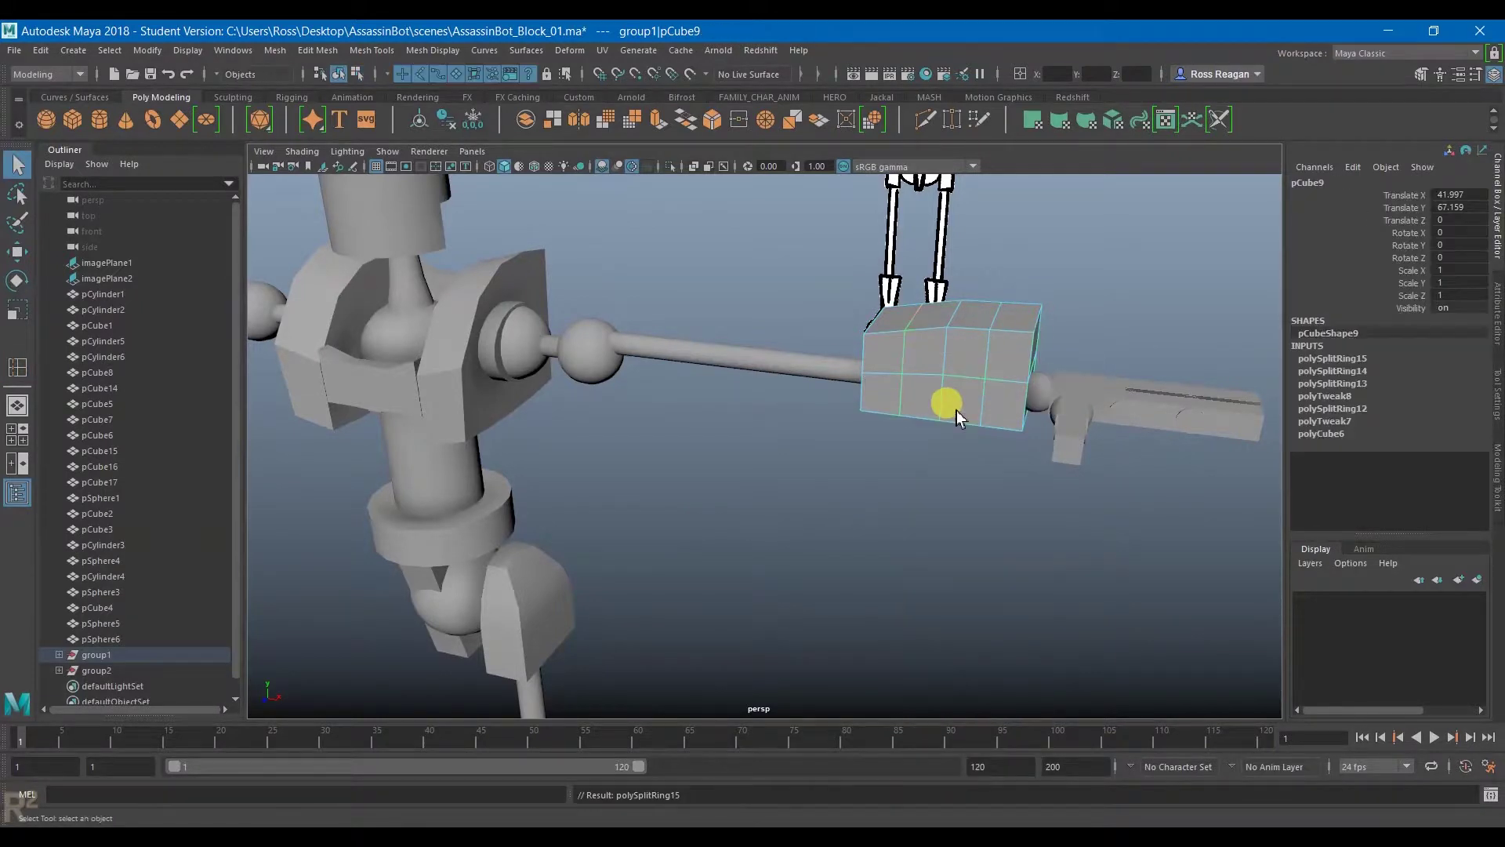
Step: Delete the mirrored duplicate arm group, keeping the original arm with the edited forearm block
{"action": "right_click_drag", "start_coordinate": [951, 413], "coordinate": [759, 511], "text": "alt"}
{"action": "left_click", "coordinate": [757, 514]}
{"action": "left_click", "coordinate": [98, 670]}
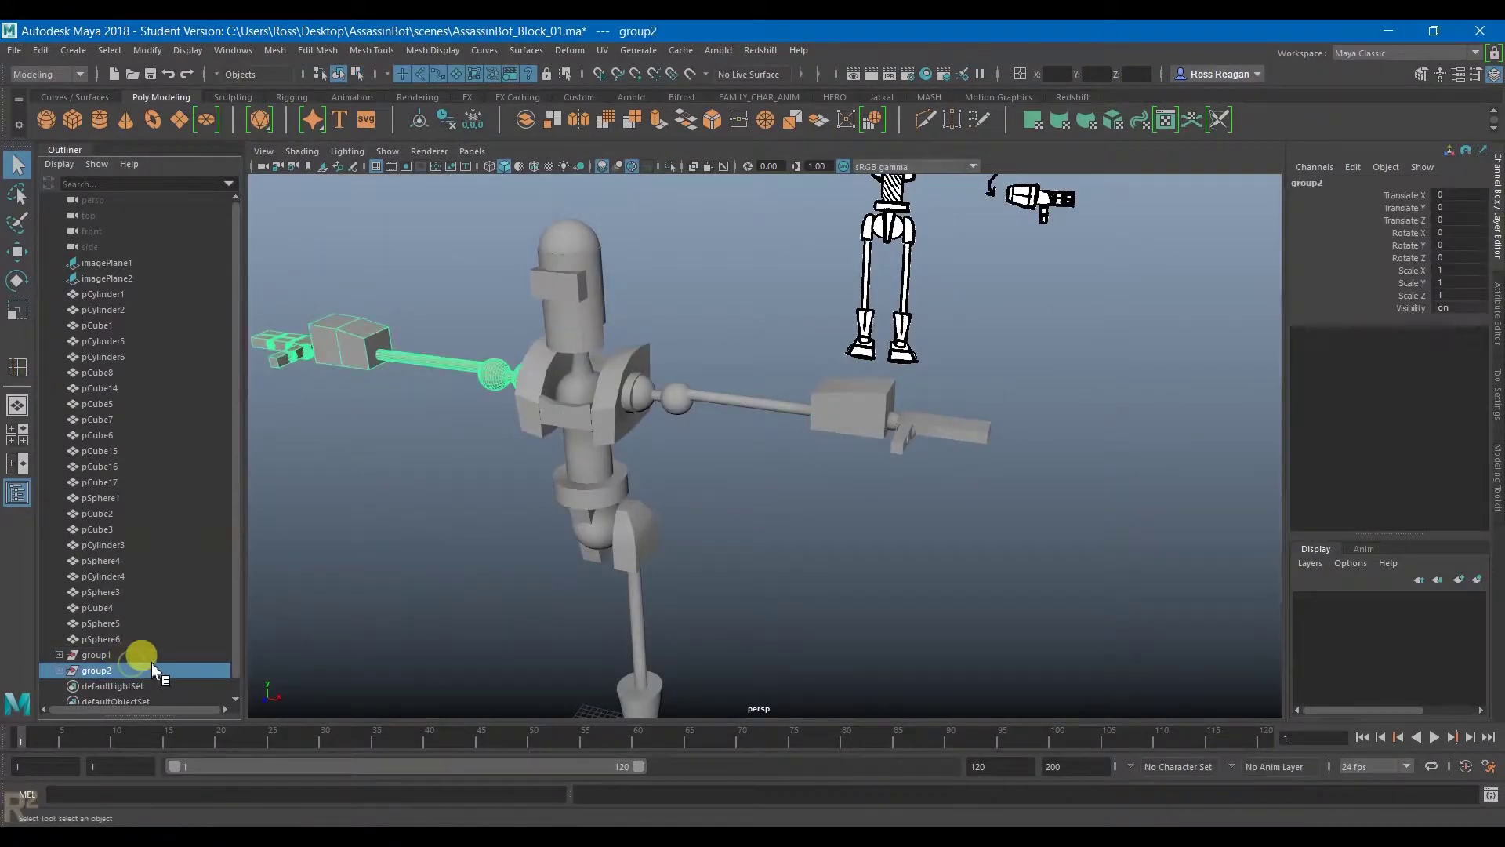
{"action": "key", "text": "Delete"}
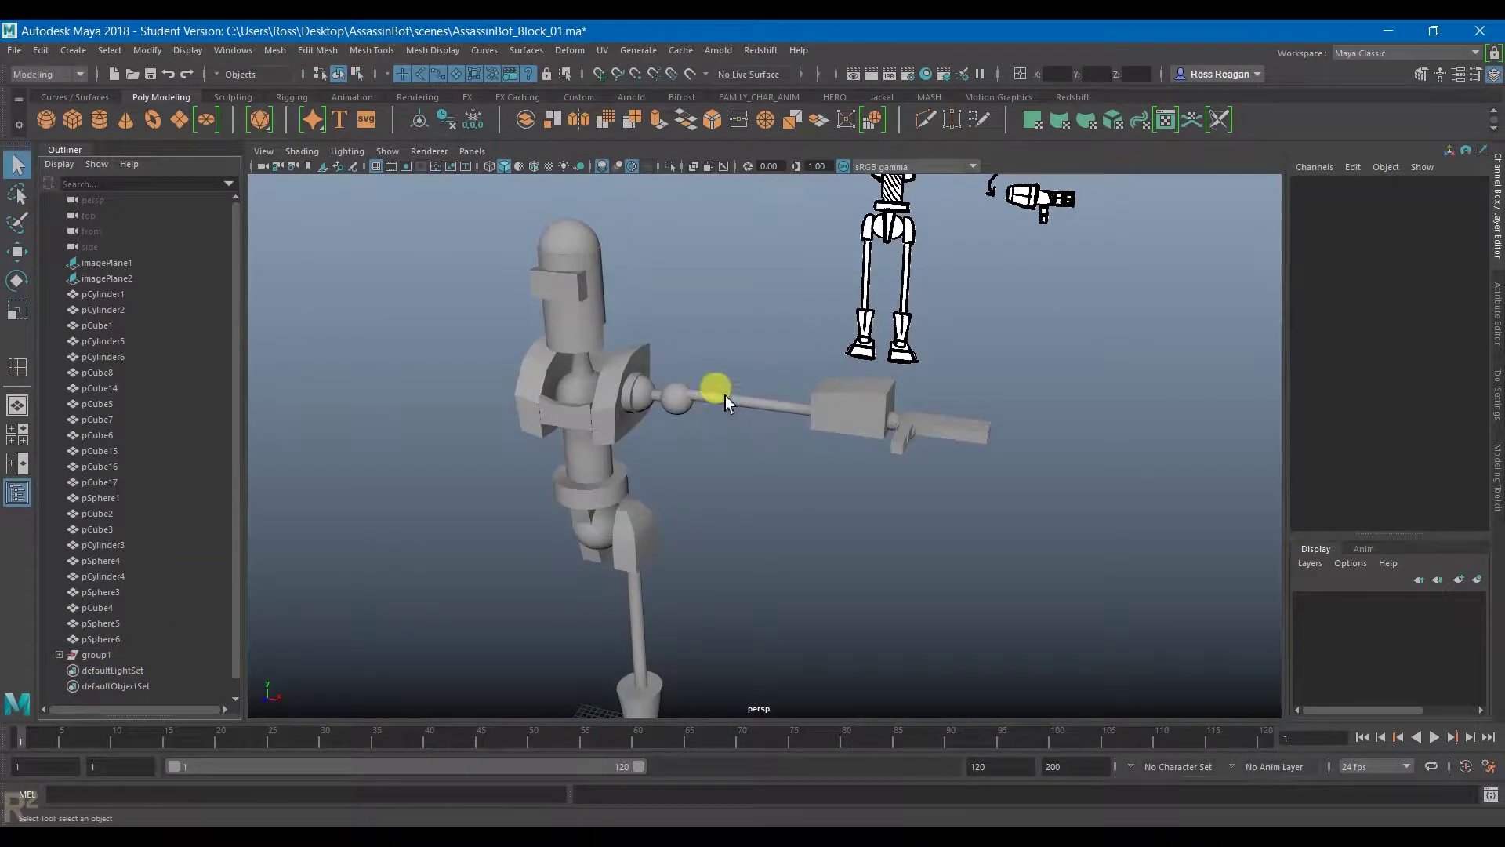
{"action": "left_click", "coordinate": [854, 428]}
{"action": "left_click_drag", "start_coordinate": [854, 428], "coordinate": [789, 519], "text": "alt"}
{"action": "left_click", "coordinate": [952, 492]}
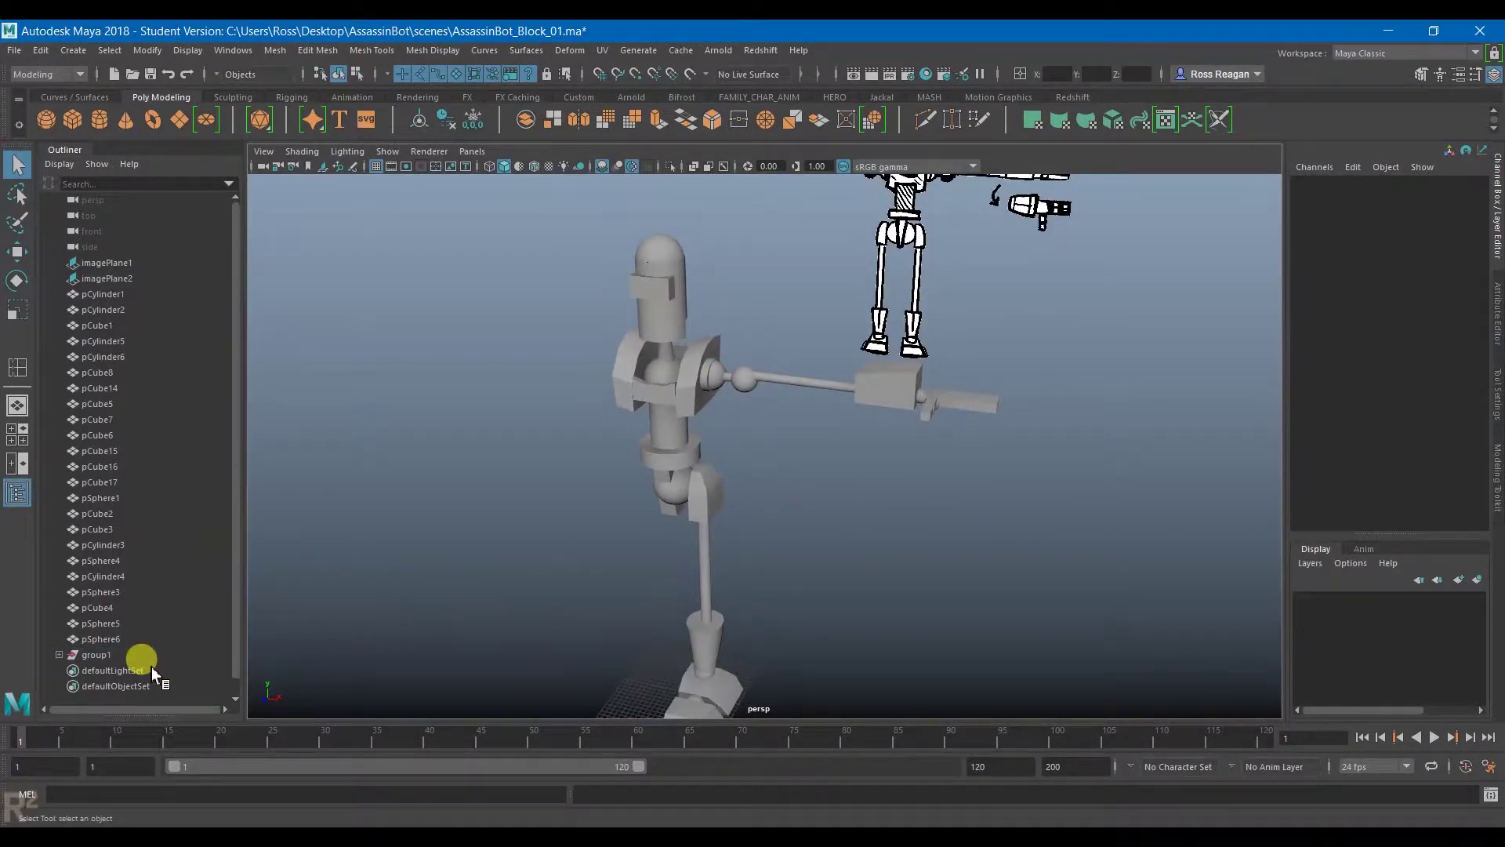
Step: Select the original arm group and reset the Duplicate Special options to their defaults
{"action": "left_click_drag", "start_coordinate": [625, 466], "coordinate": [779, 477], "text": "alt"}
{"action": "left_click", "coordinate": [94, 640]}
{"action": "left_click", "coordinate": [94, 655]}
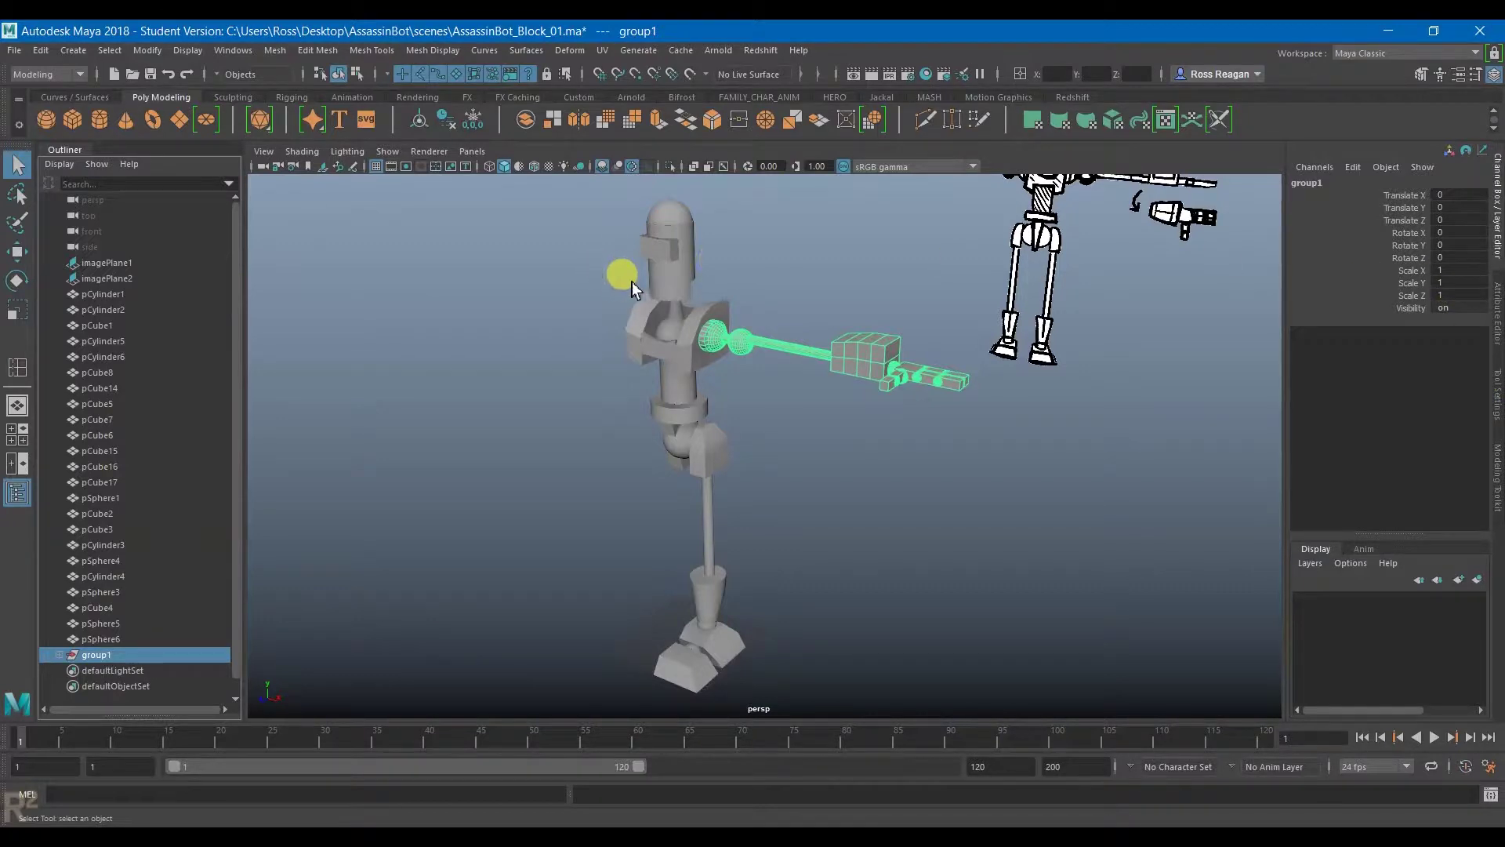
{"action": "left_click", "coordinate": [38, 52]}
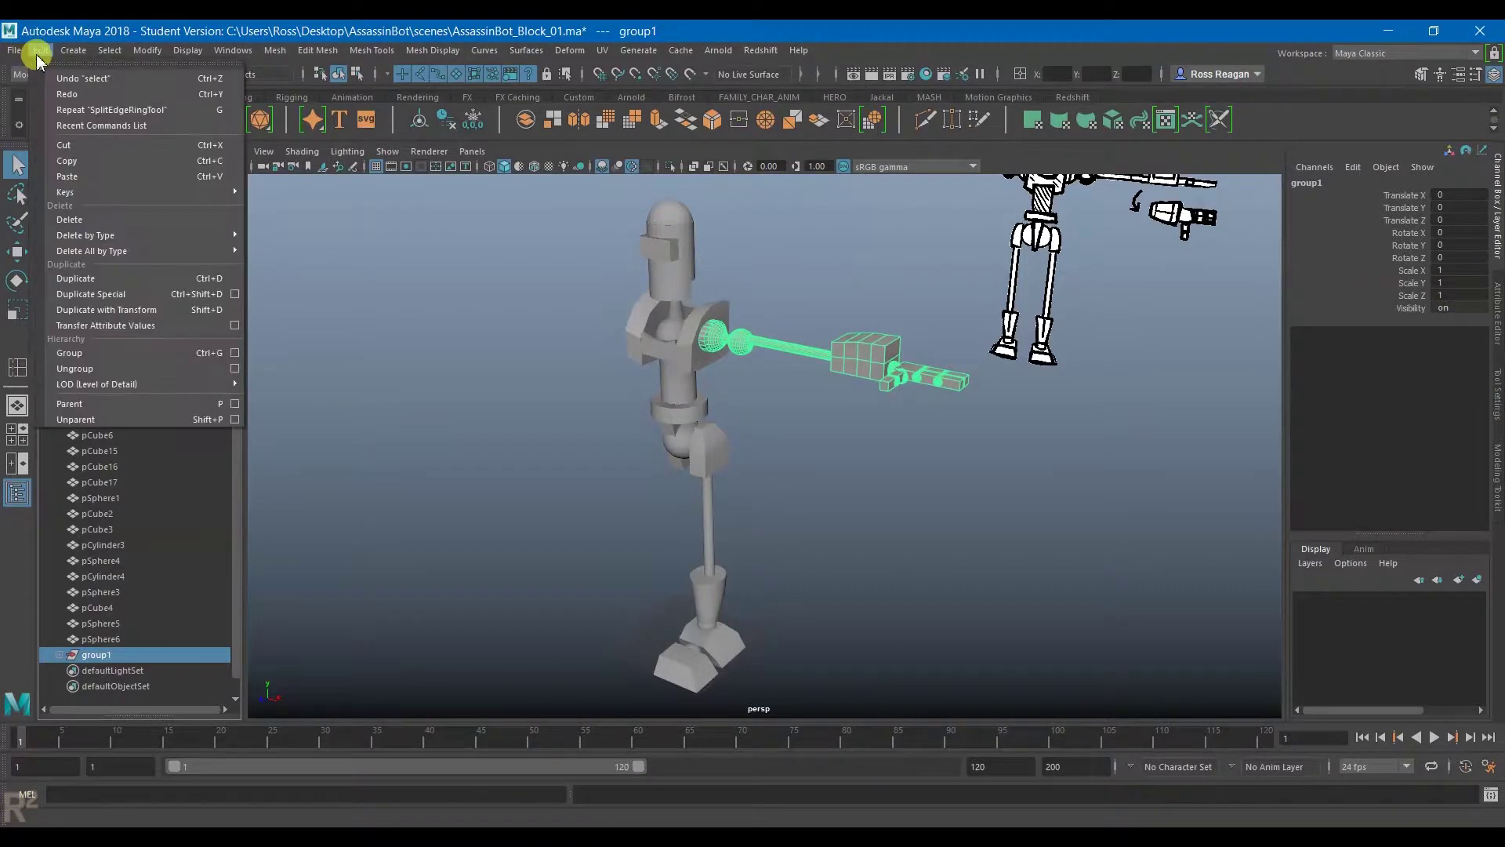
{"action": "left_click", "coordinate": [235, 295]}
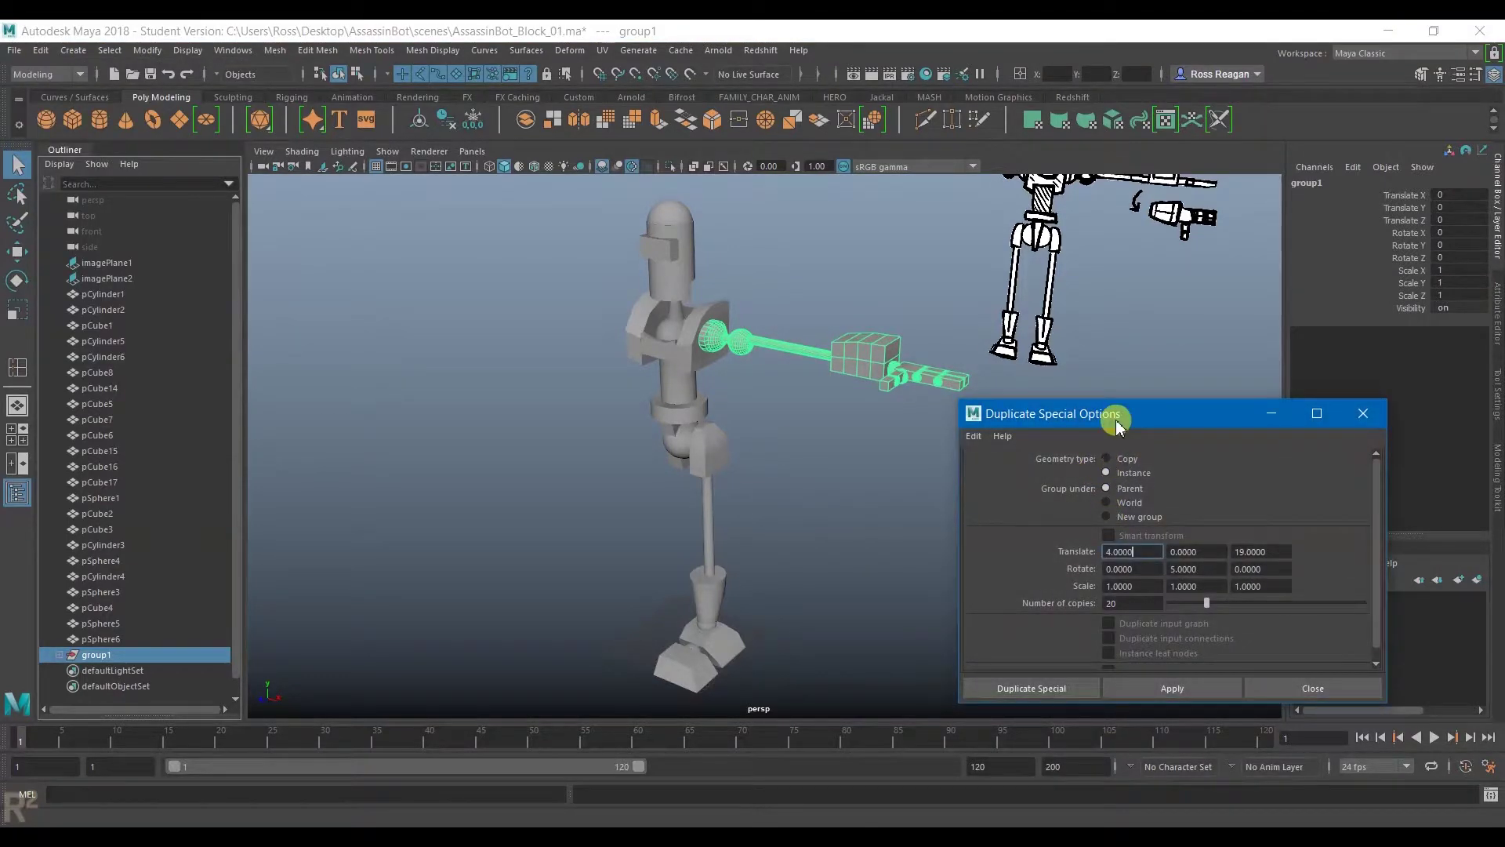
{"action": "left_click", "coordinate": [973, 436]}
{"action": "left_click", "coordinate": [989, 463]}
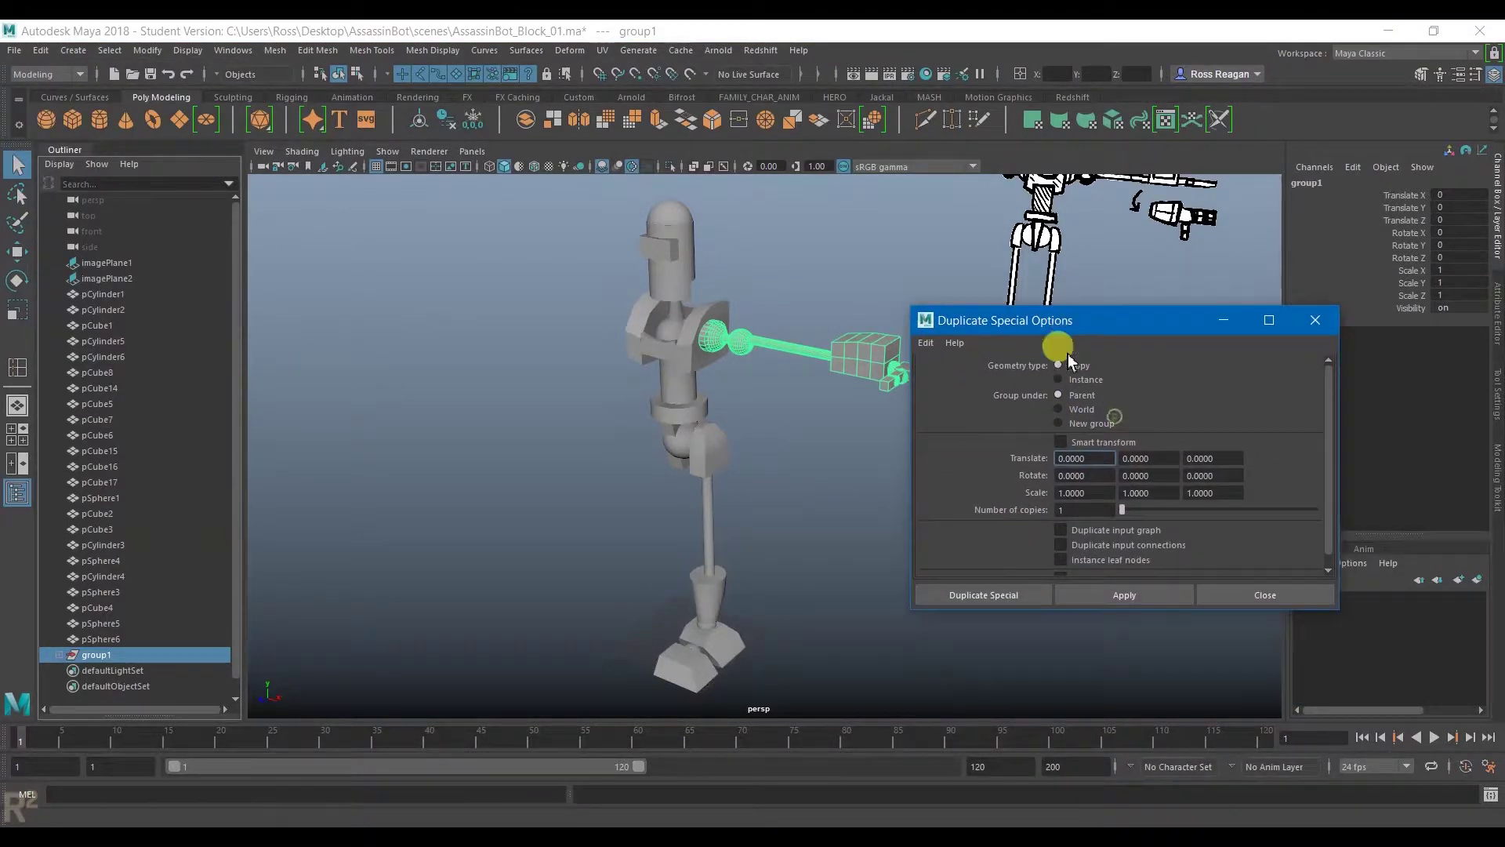
Step: Duplicate the arm group as a mirrored instance, with geometry type Instance, Scale X -1 and one copy
{"action": "left_click", "coordinate": [1071, 382]}
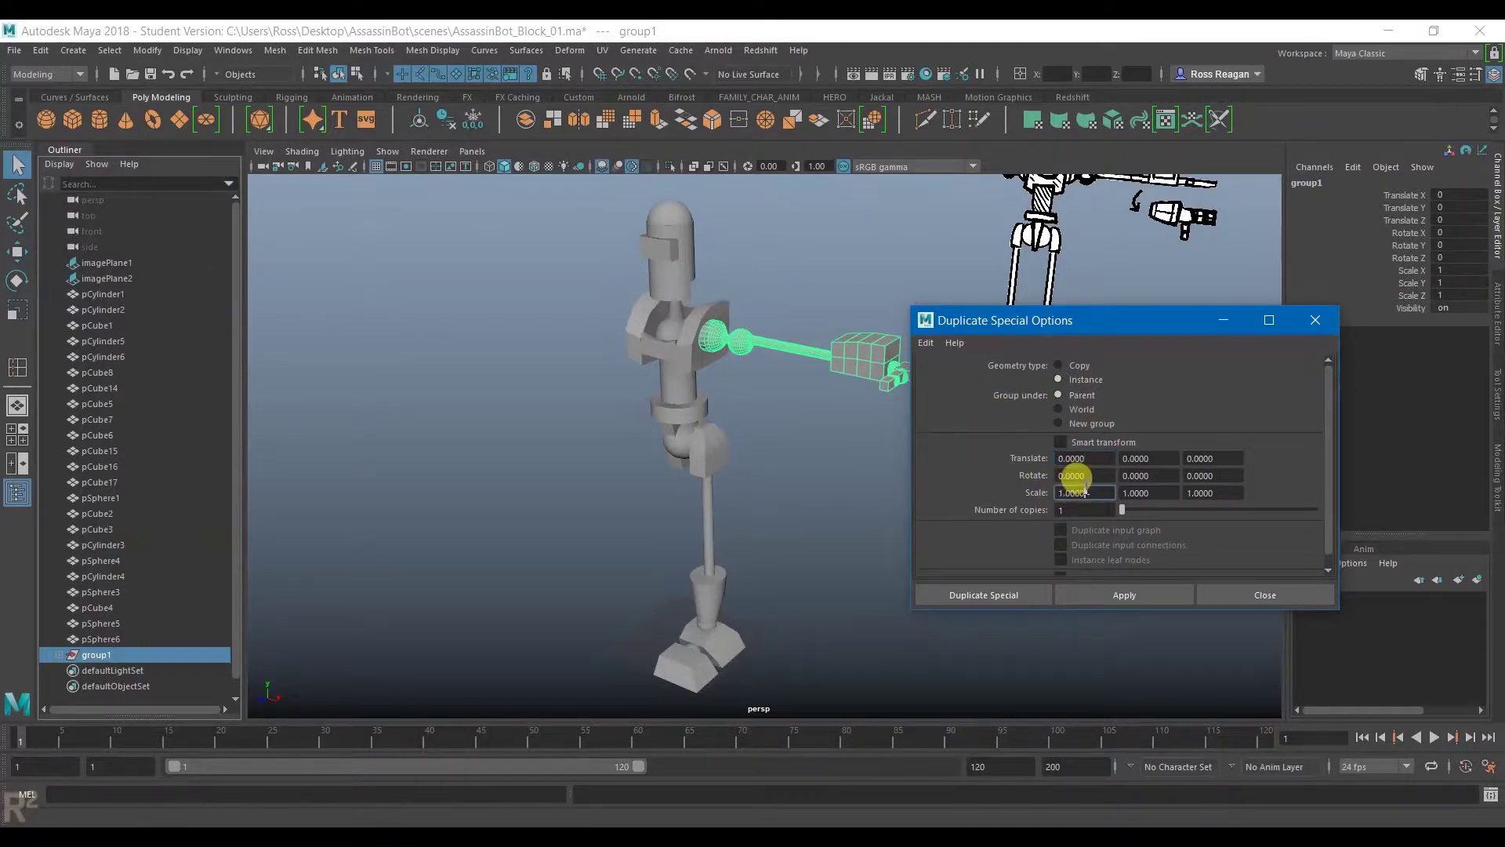
{"action": "type", "text": "-1"}
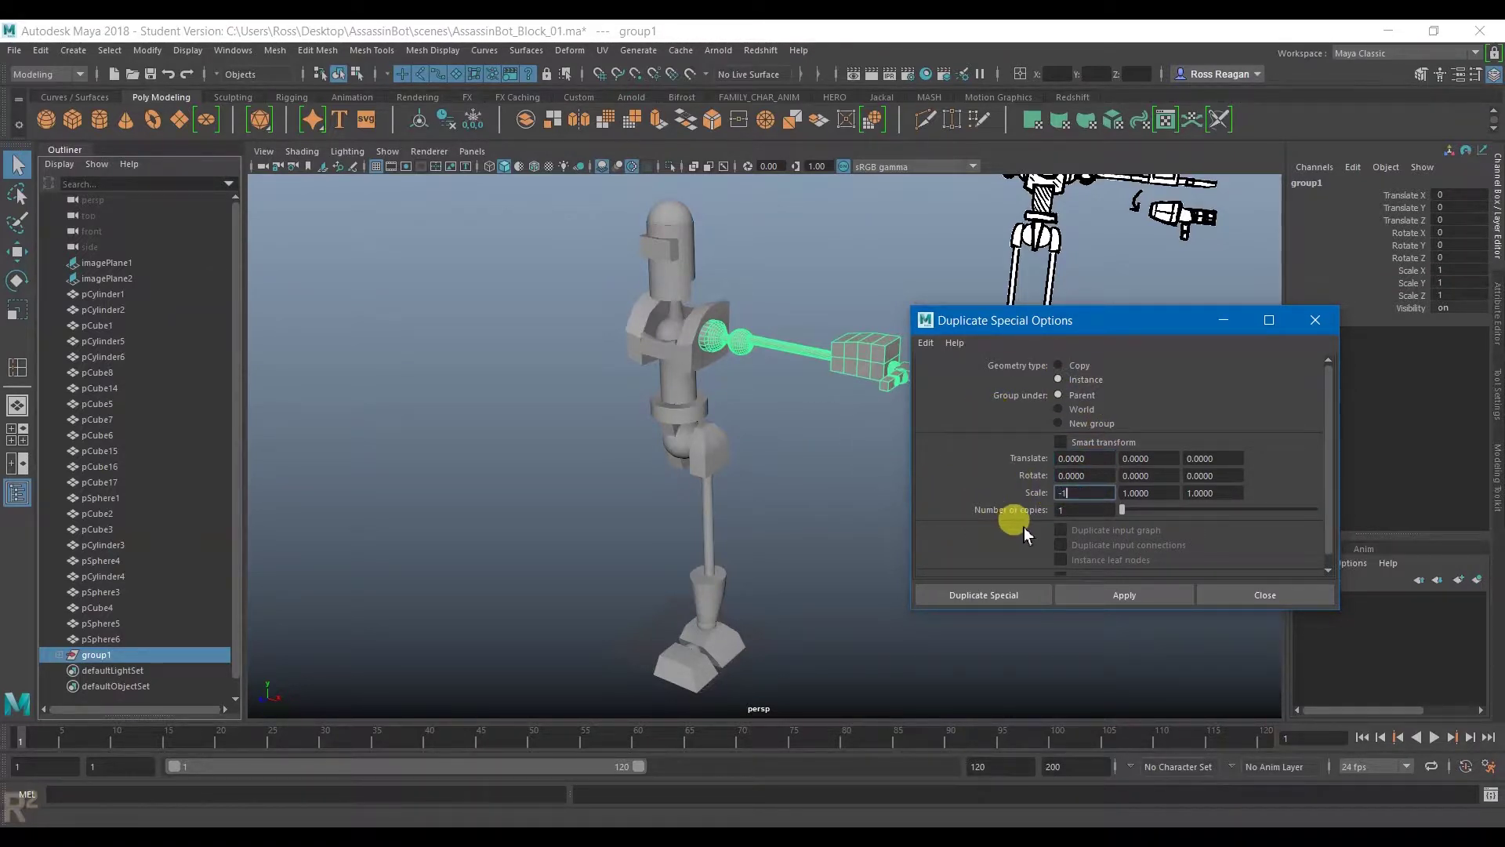
{"action": "scroll", "coordinate": [1037, 515], "scroll_direction": "down", "scroll_amount": 1}
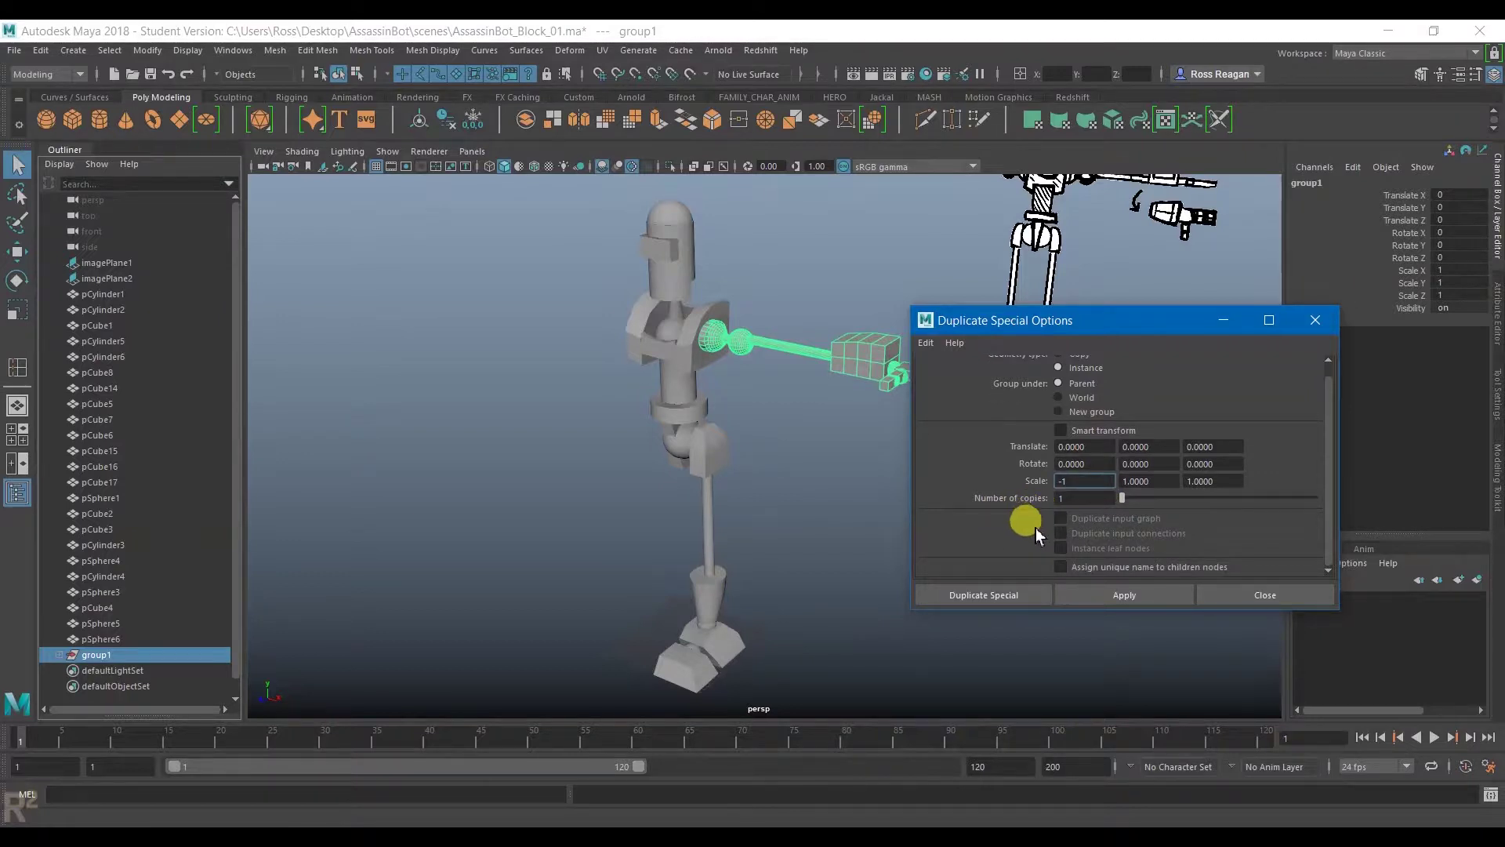
{"action": "left_click", "coordinate": [1097, 594]}
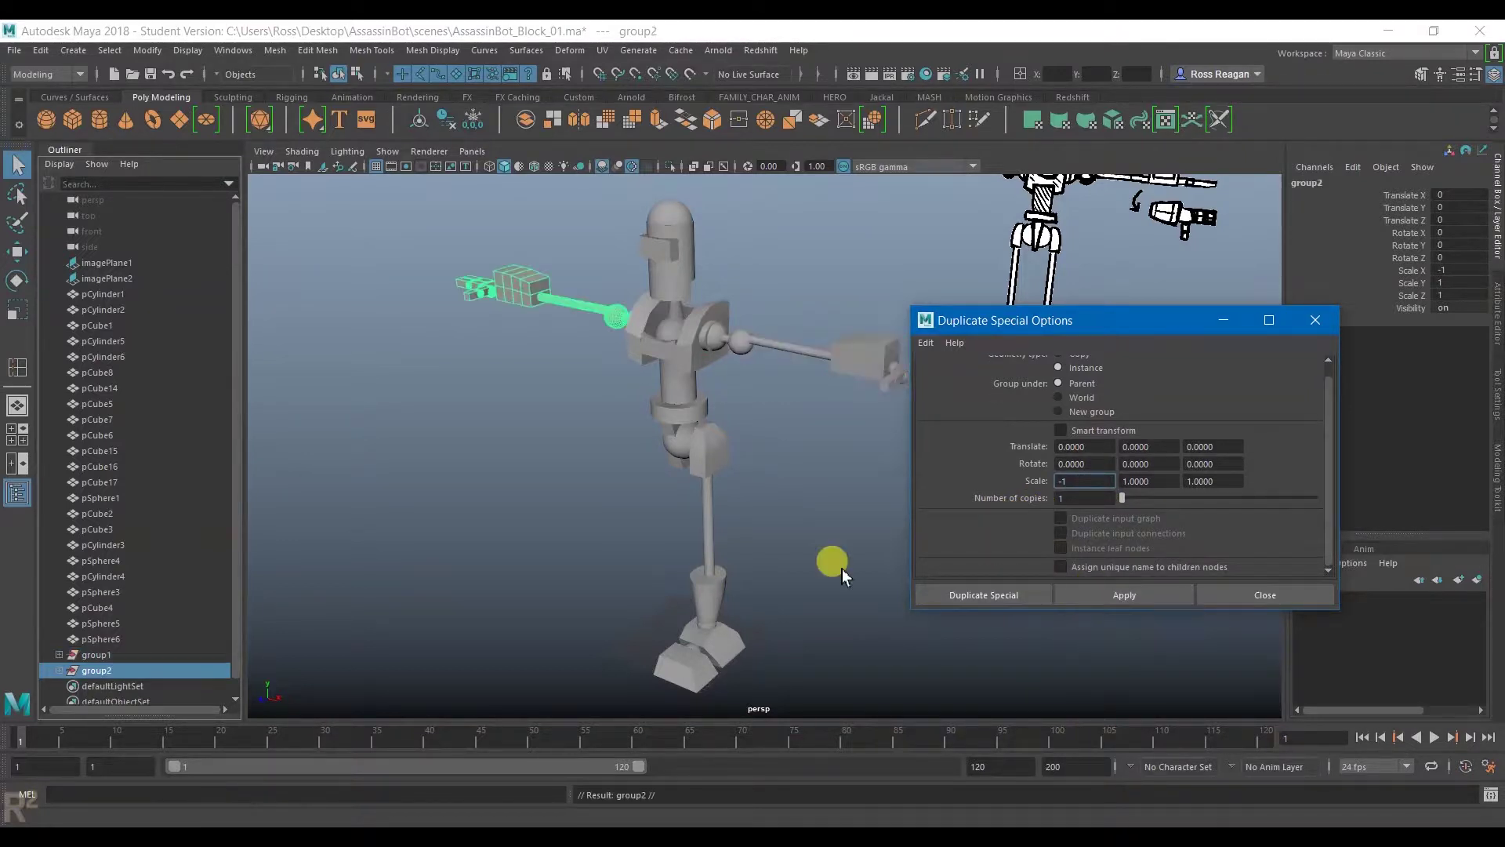
{"action": "left_click_drag", "start_coordinate": [843, 568], "coordinate": [585, 431], "text": "alt"}
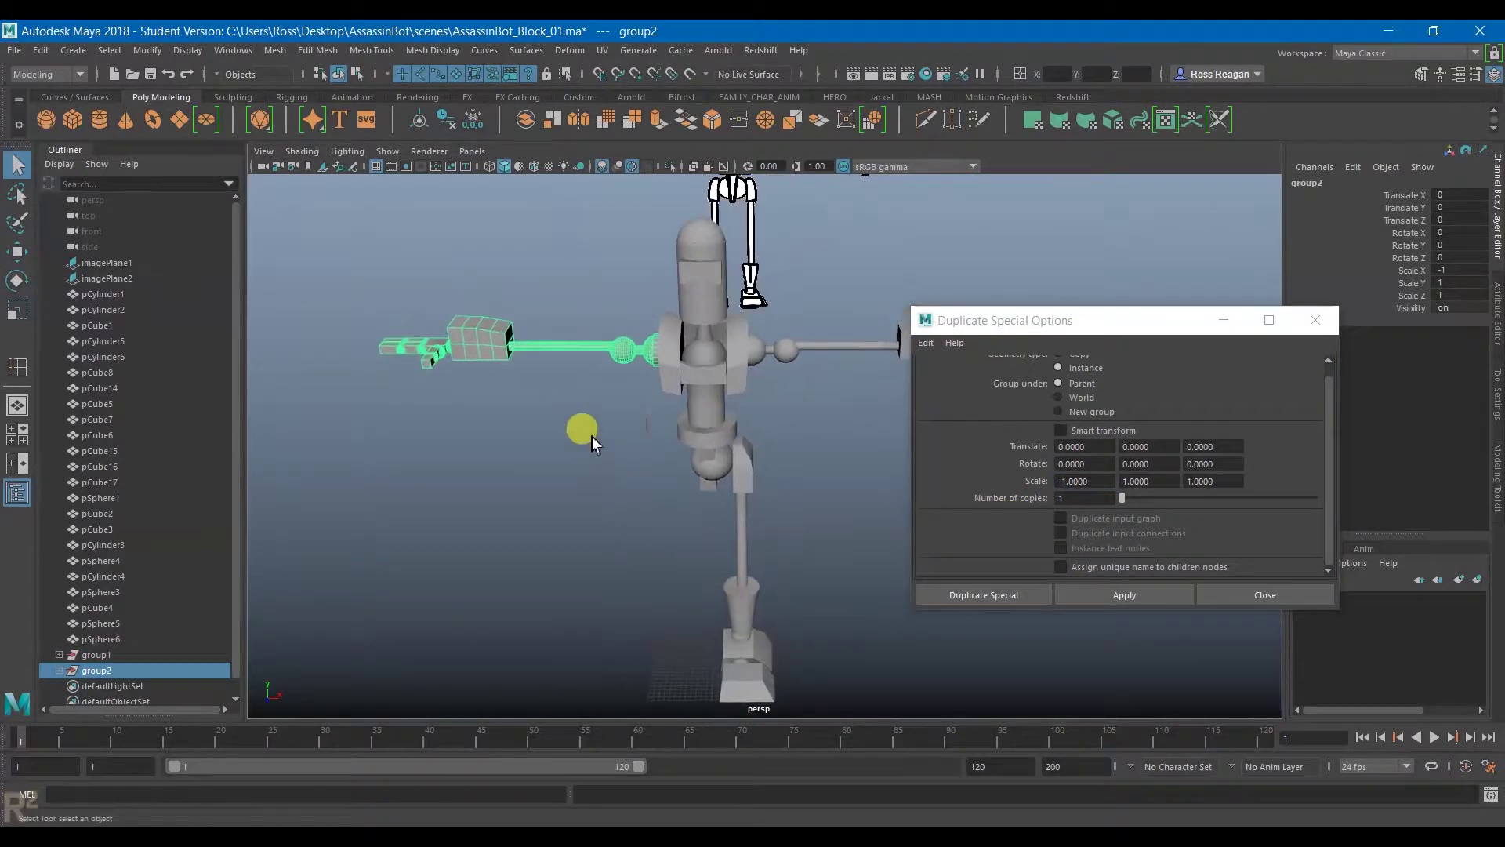
Step: Try moving the original arm's long rod downward to test the instanced arm, and undo the move
{"action": "left_click", "coordinate": [1260, 598]}
{"action": "scroll", "coordinate": [872, 409], "scroll_direction": "up", "scroll_amount": 2}
{"action": "left_click", "coordinate": [870, 411]}
{"action": "left_click", "coordinate": [877, 324]}
{"action": "key", "text": "w"}
{"action": "left_click_drag", "start_coordinate": [808, 385], "coordinate": [811, 444]}
{"action": "key", "text": "ctrl+z"}
{"action": "left_click_drag", "start_coordinate": [996, 492], "coordinate": [490, 357], "text": "alt"}
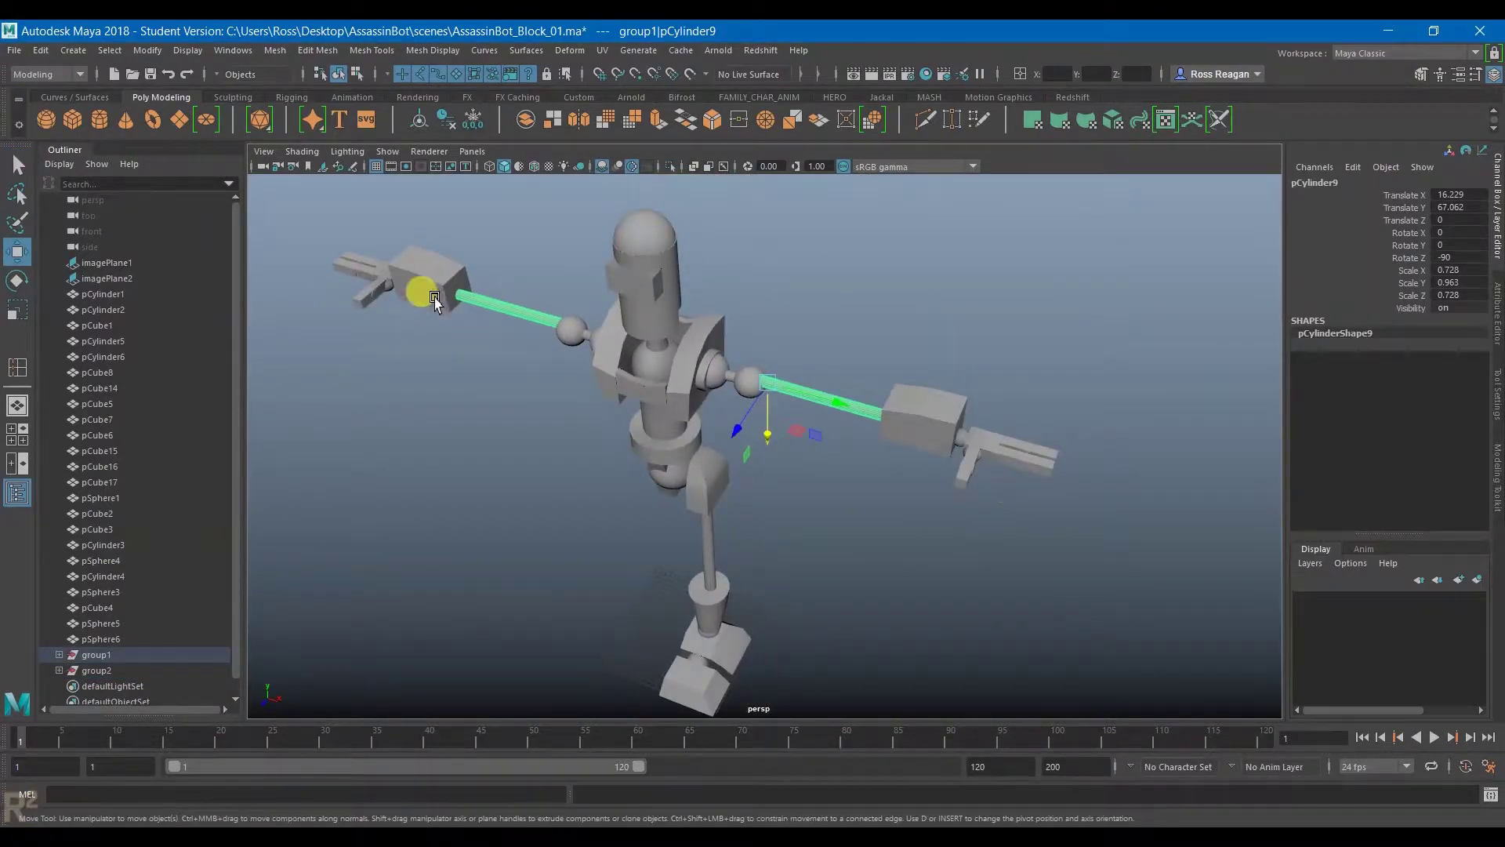
Step: Try moving the small cylinder in the original arm's hand away from the hand to test the instance link
{"action": "left_click", "coordinate": [413, 283]}
{"action": "left_click", "coordinate": [514, 410]}
{"action": "left_click", "coordinate": [917, 415]}
{"action": "key", "text": "q"}
{"action": "left_click", "coordinate": [977, 473]}
{"action": "scroll", "coordinate": [1015, 491], "scroll_direction": "up", "scroll_amount": 5}
{"action": "left_click_drag", "start_coordinate": [1014, 490], "coordinate": [951, 578], "text": "alt"}
{"action": "scroll", "coordinate": [854, 525], "scroll_direction": "down", "scroll_amount": 5}
{"action": "key", "text": "w"}
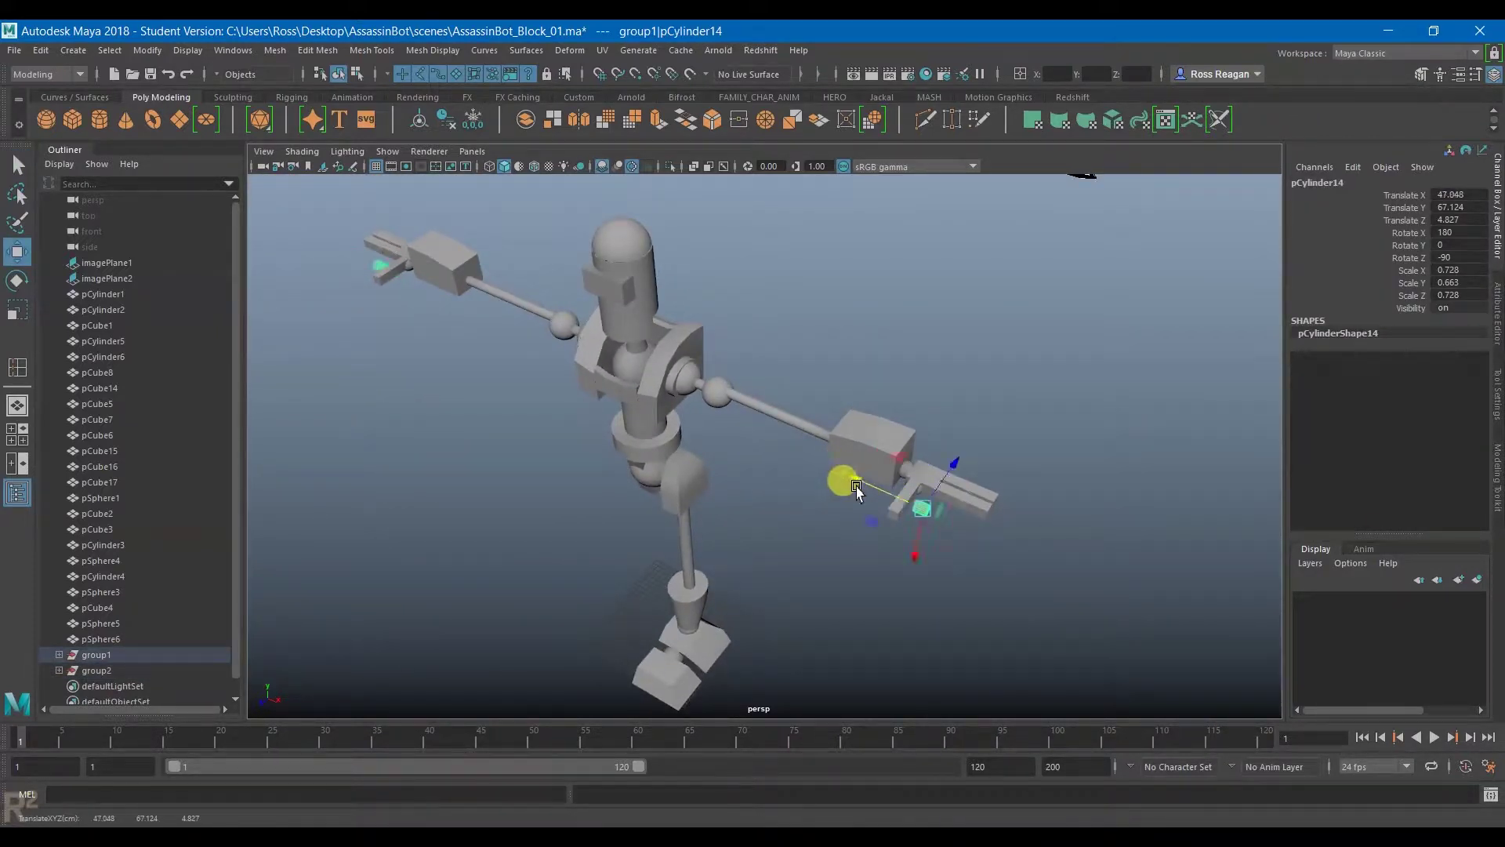
{"action": "left_click_drag", "start_coordinate": [844, 479], "coordinate": [832, 480], "text": "alt"}
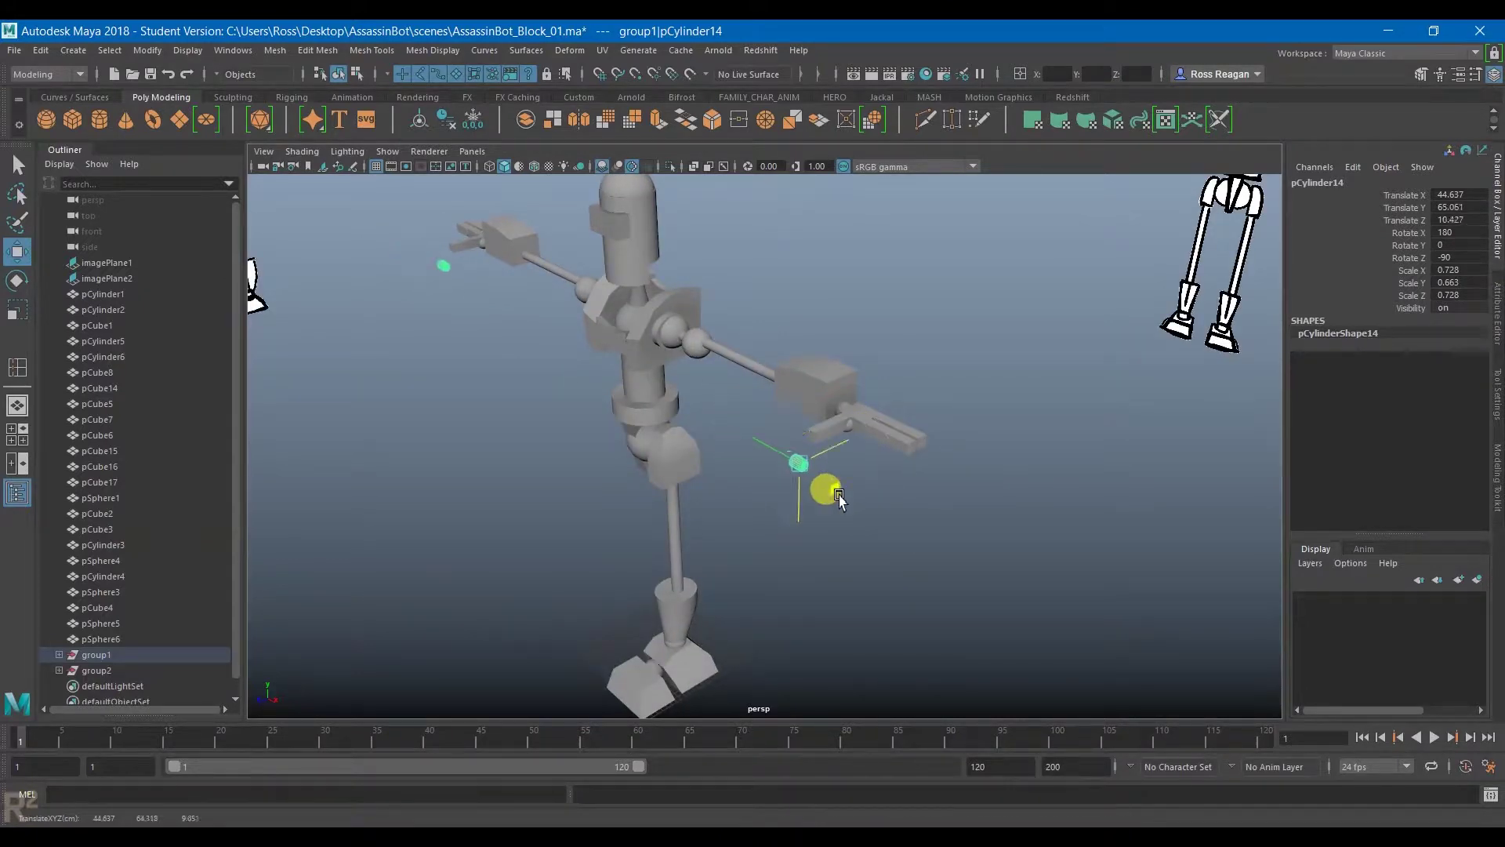
Step: Select the two upper lengthwise edges of the original arm's forearm block in edge mode
{"action": "key", "text": "q"}
{"action": "scroll", "coordinate": [841, 469], "scroll_direction": "up", "scroll_amount": 3}
{"action": "left_click", "coordinate": [859, 341]}
{"action": "right_click_drag", "start_coordinate": [859, 341], "coordinate": [864, 332]}
{"action": "middle_click_drag", "start_coordinate": [864, 332], "coordinate": [926, 483], "text": "alt"}
{"action": "key", "text": "w"}
{"action": "left_click_drag", "start_coordinate": [925, 484], "coordinate": [925, 499], "text": "alt"}
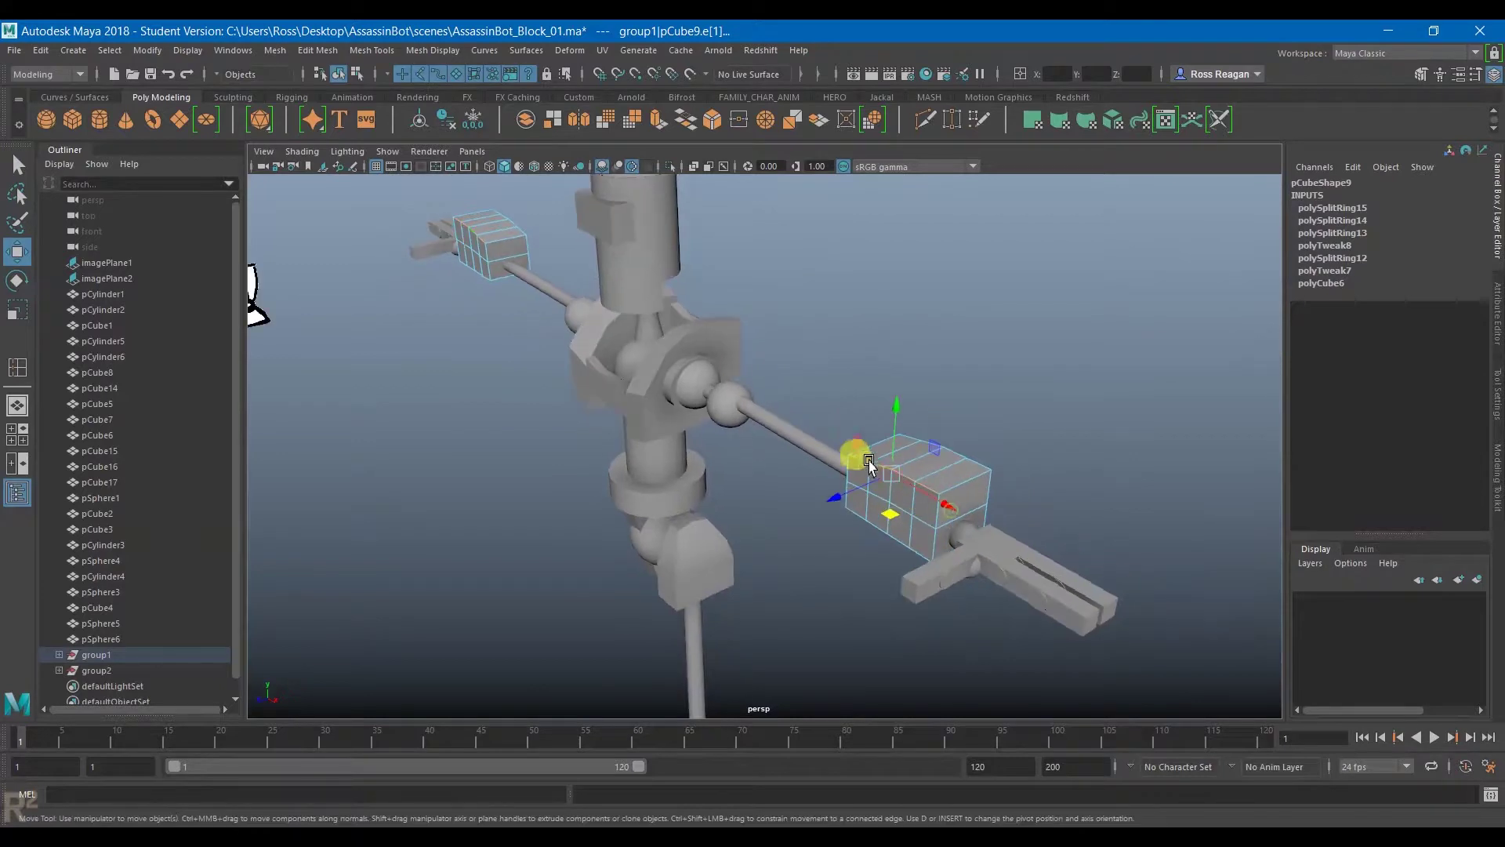
{"action": "left_click_drag", "start_coordinate": [855, 446], "coordinate": [851, 484]}
{"action": "left_click", "coordinate": [851, 484], "text": "shift"}
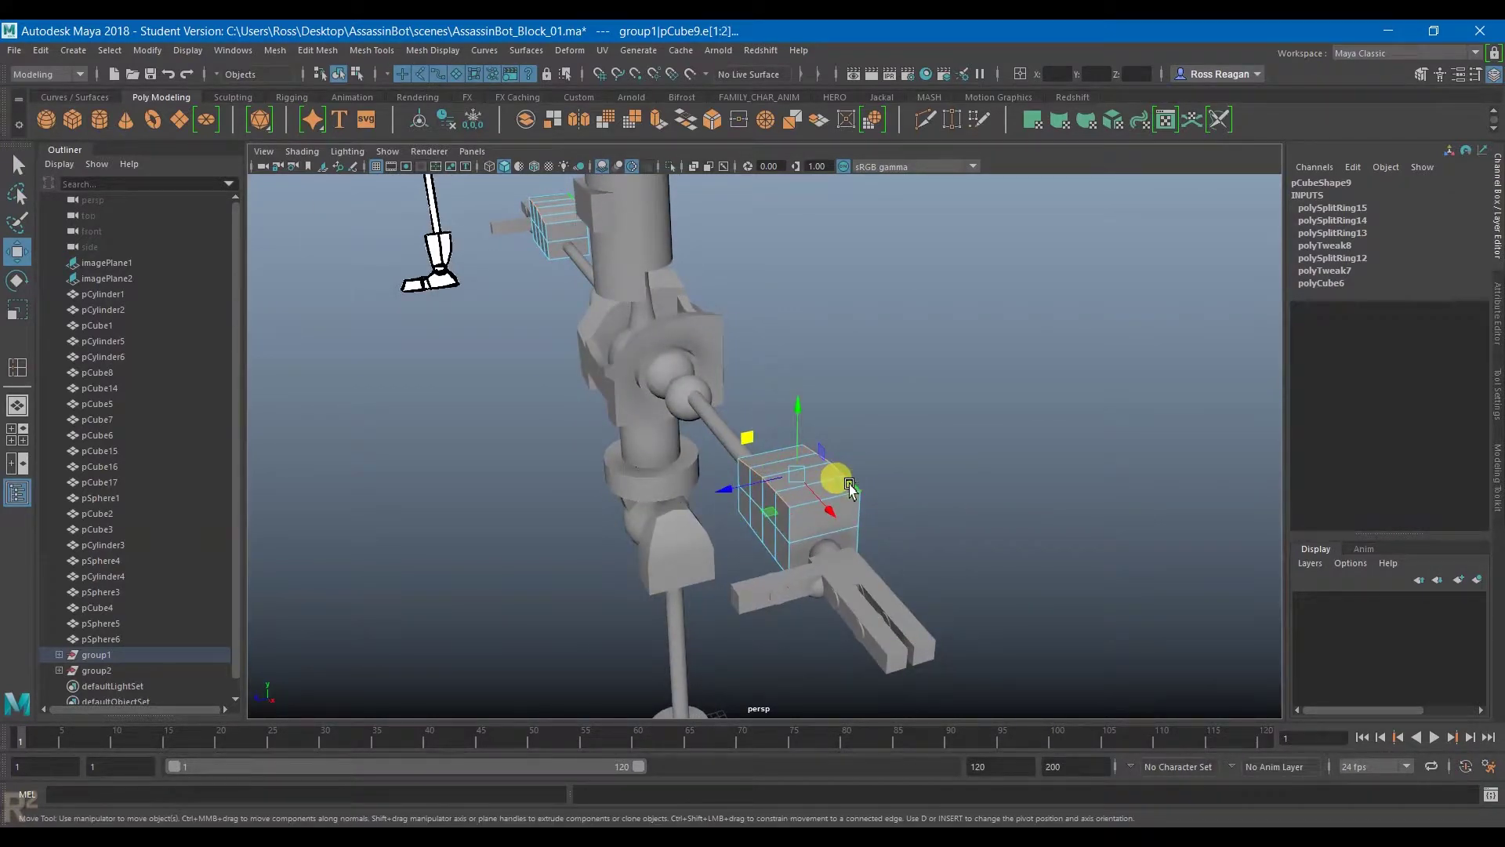
Step: Try scaling and moving the forearm block's two selected edges vertically, and undo the move
{"action": "key", "text": "r"}
{"action": "left_click_drag", "start_coordinate": [800, 476], "coordinate": [797, 421]}
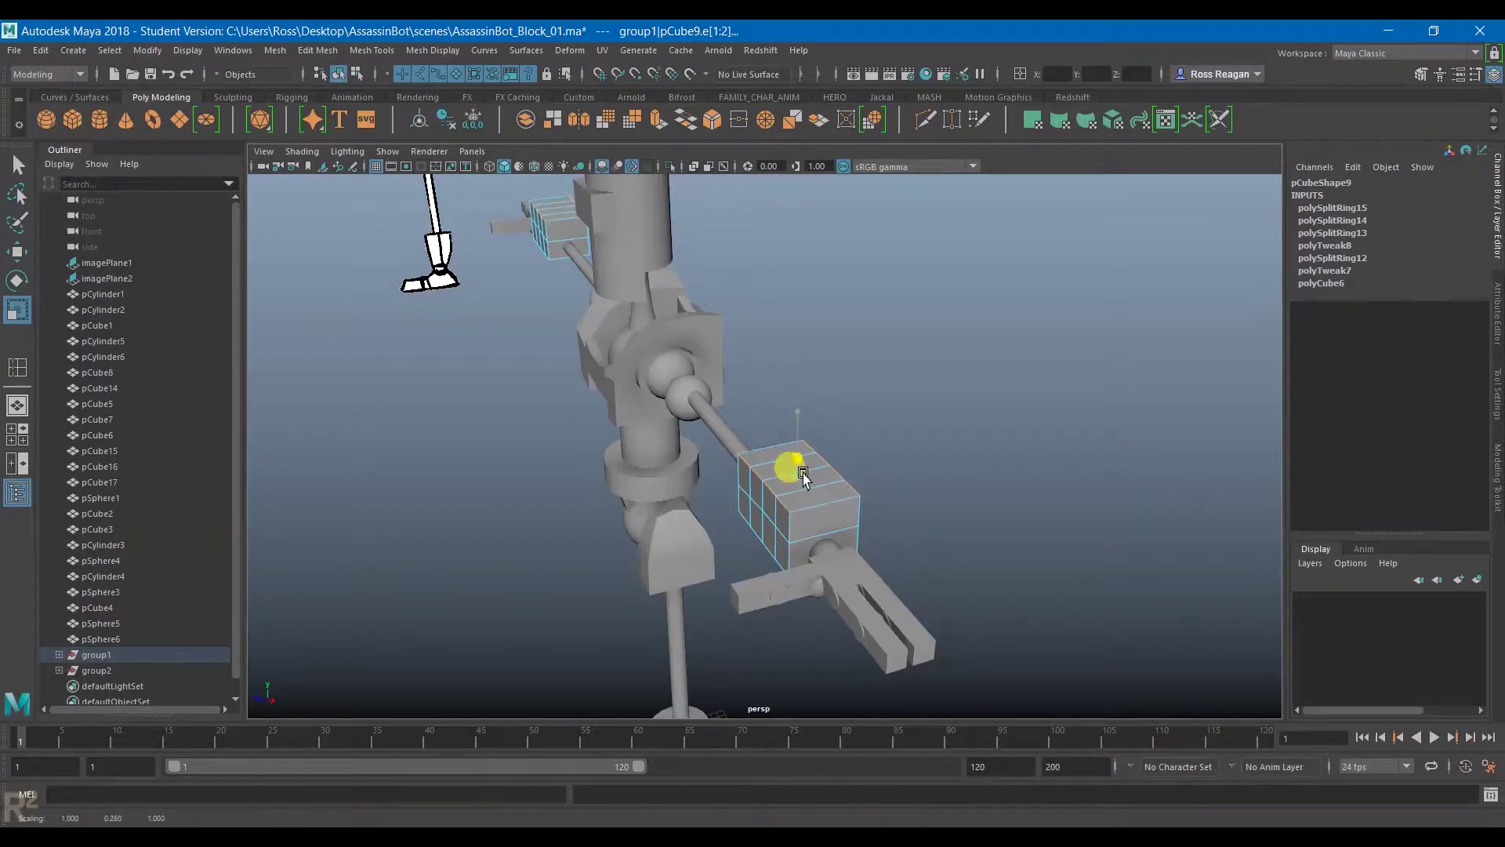
{"action": "left_click_drag", "start_coordinate": [802, 473], "coordinate": [819, 530]}
{"action": "key", "text": "q"}
{"action": "key", "text": "w"}
{"action": "left_click_drag", "start_coordinate": [794, 407], "coordinate": [797, 424]}
{"action": "key", "text": "ctrl+z"}
{"action": "key", "text": "q"}
Step: Taper the forearm block by scaling its selected upper edges inward along Z, and return to object mode with nothing selected
{"action": "key", "text": "r"}
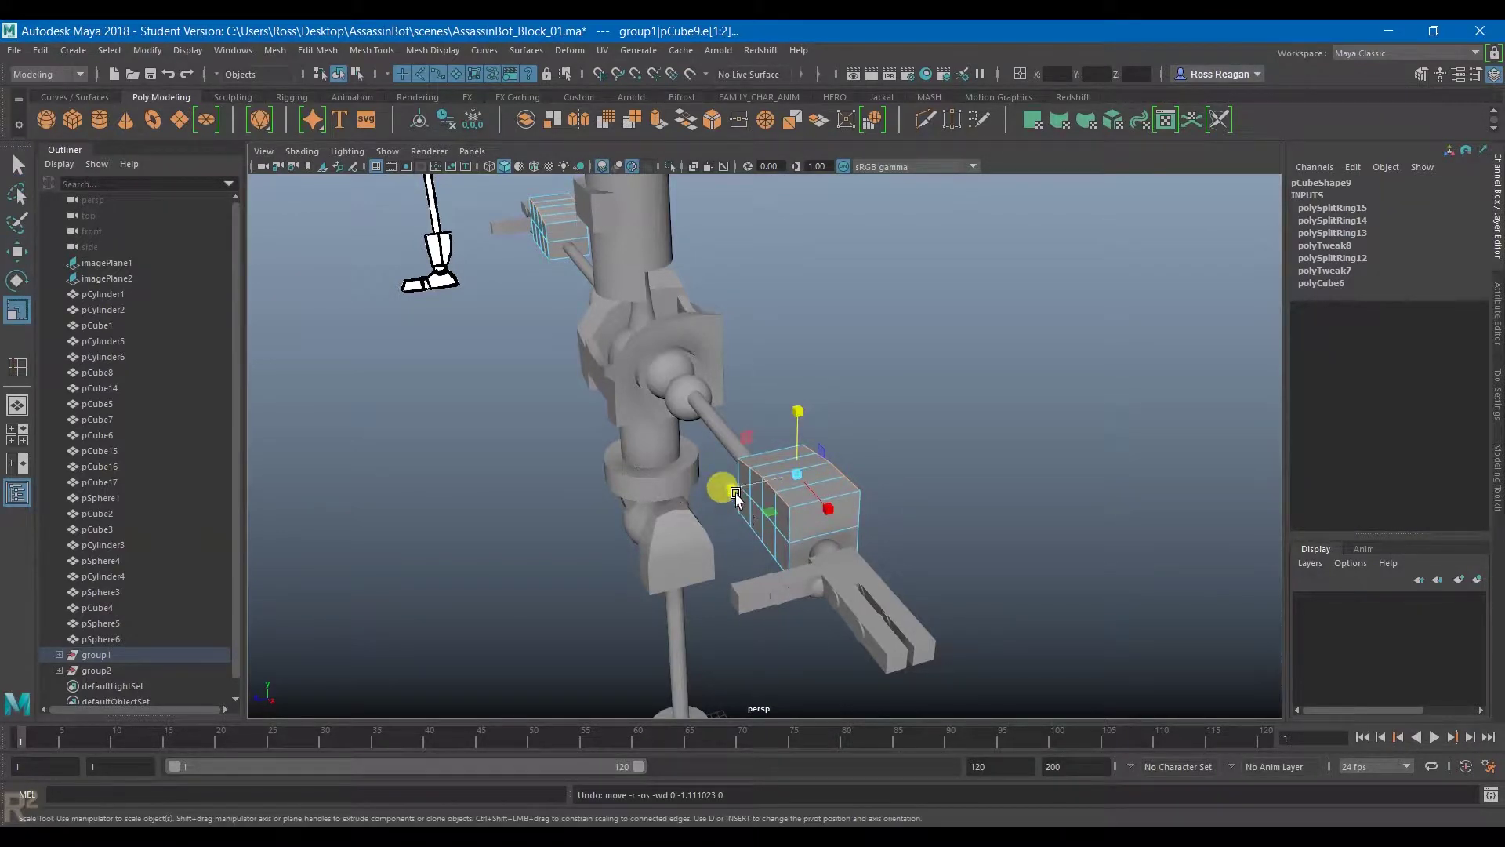
{"action": "left_click_drag", "start_coordinate": [756, 494], "coordinate": [796, 490], "text": "alt"}
{"action": "scroll", "coordinate": [796, 490], "scroll_direction": "down", "scroll_amount": 3}
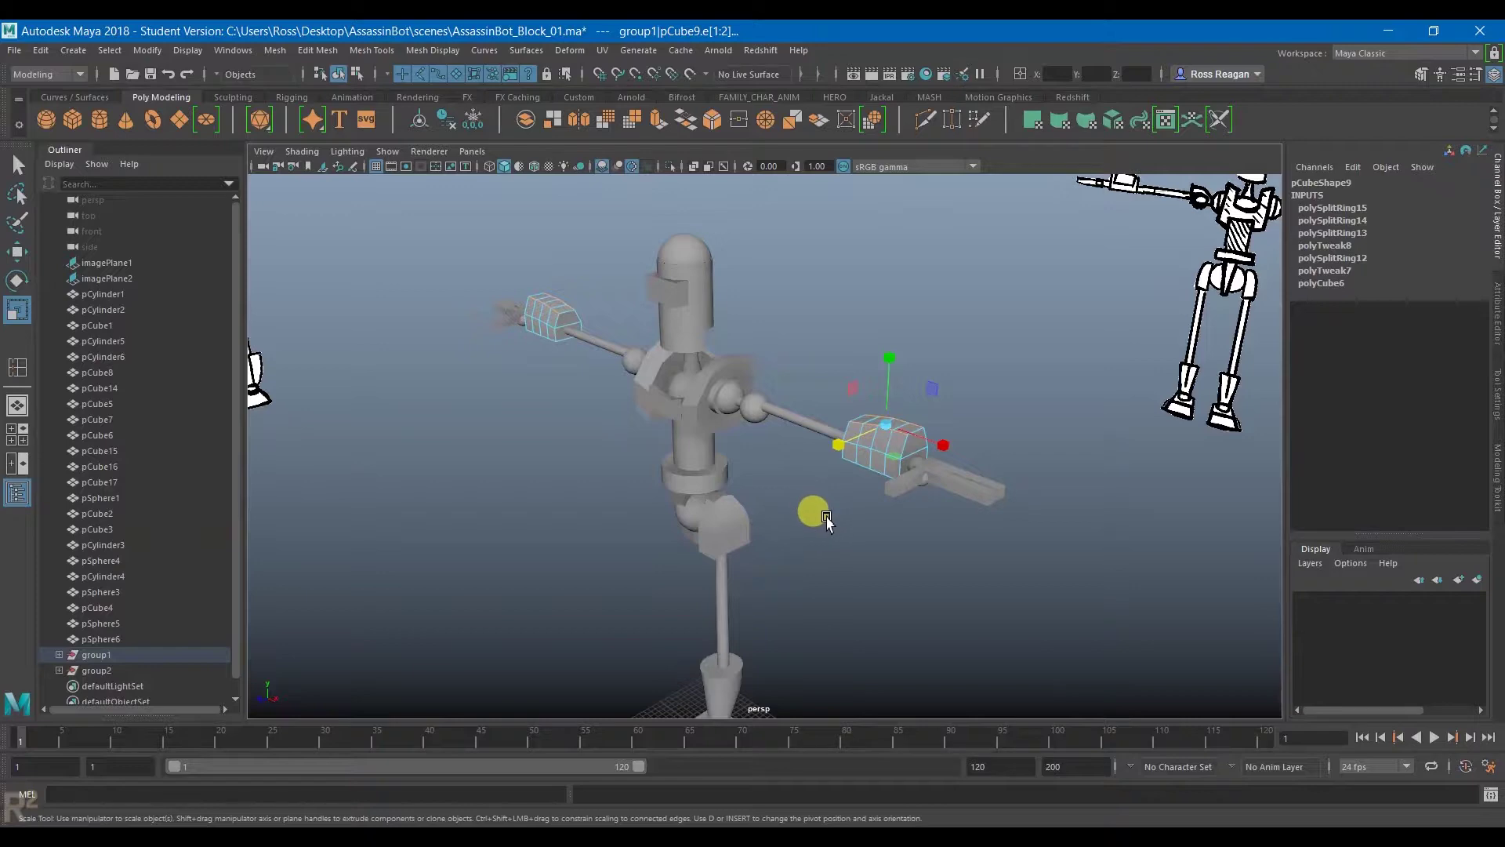
{"action": "left_click_drag", "start_coordinate": [984, 453], "coordinate": [897, 518], "text": "alt"}
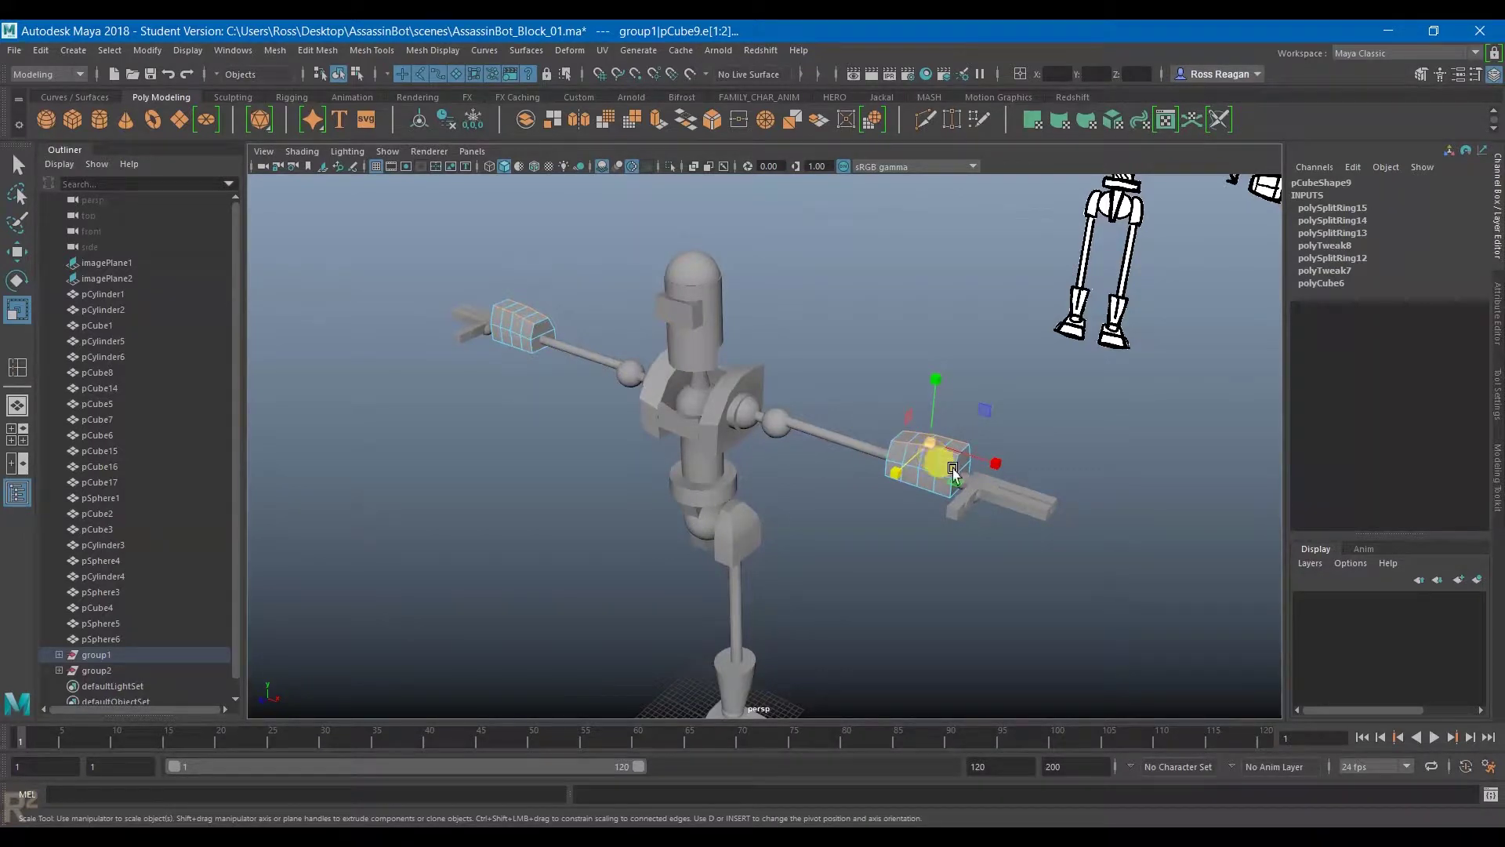
{"action": "mouse_move", "coordinate": [914, 521]}
{"action": "left_mouse_down", "text": "alt"}
{"action": "mouse_move", "coordinate": [812, 508]}
{"action": "mouse_move", "coordinate": [803, 525]}
{"action": "mouse_move", "coordinate": [844, 528]}
{"action": "mouse_move", "coordinate": [884, 501]}
{"action": "mouse_move", "coordinate": [846, 529]}
{"action": "left_mouse_up", "text": "alt"}
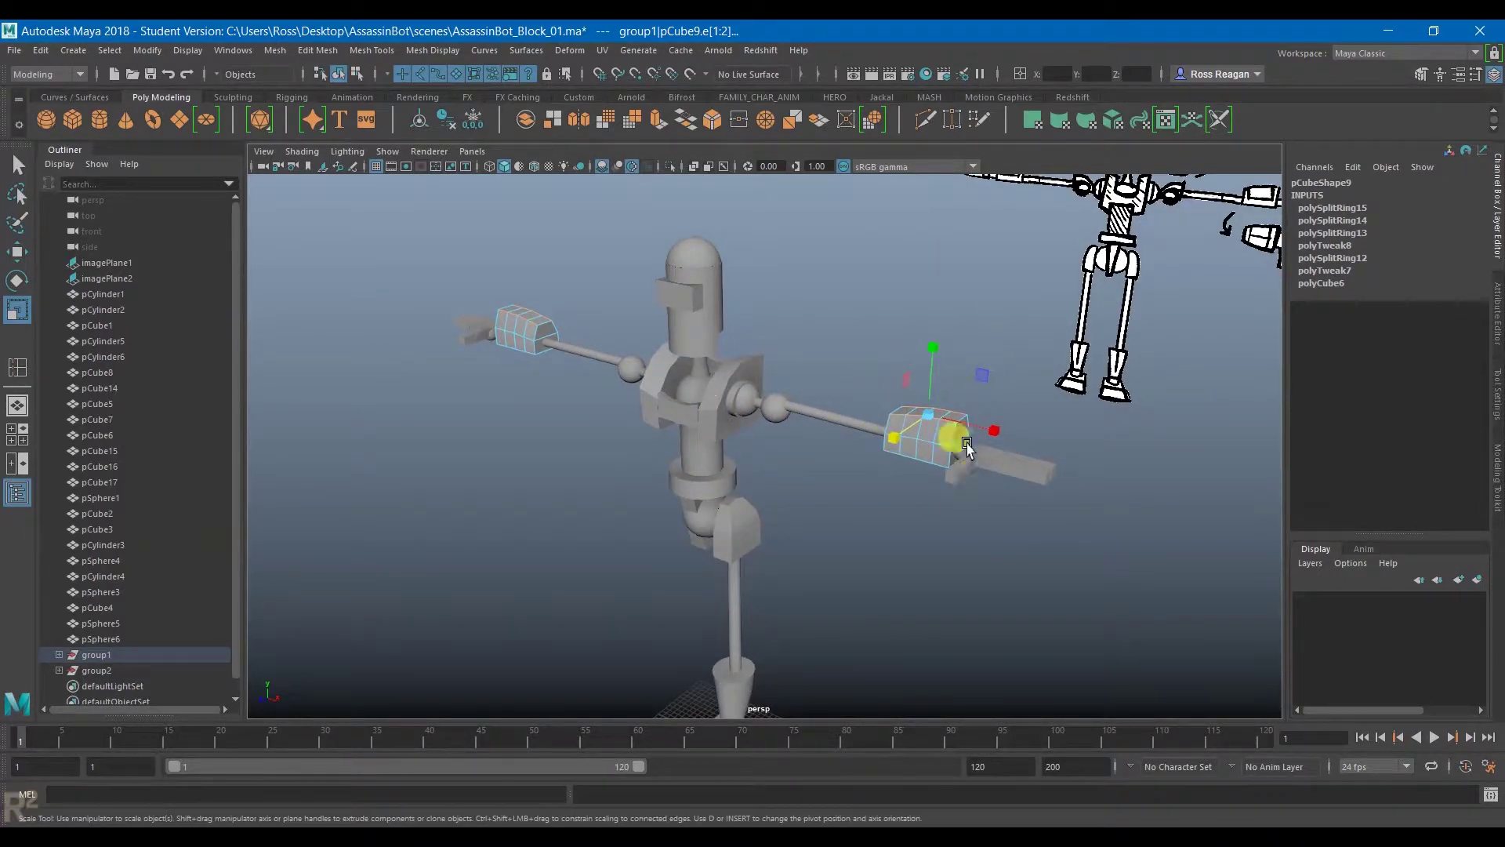
{"action": "mouse_move", "coordinate": [1071, 516]}
{"action": "left_mouse_down", "text": "alt"}
{"action": "mouse_move", "coordinate": [1037, 571]}
{"action": "mouse_move", "coordinate": [903, 584]}
{"action": "mouse_move", "coordinate": [1055, 563]}
{"action": "left_mouse_up", "text": "alt"}
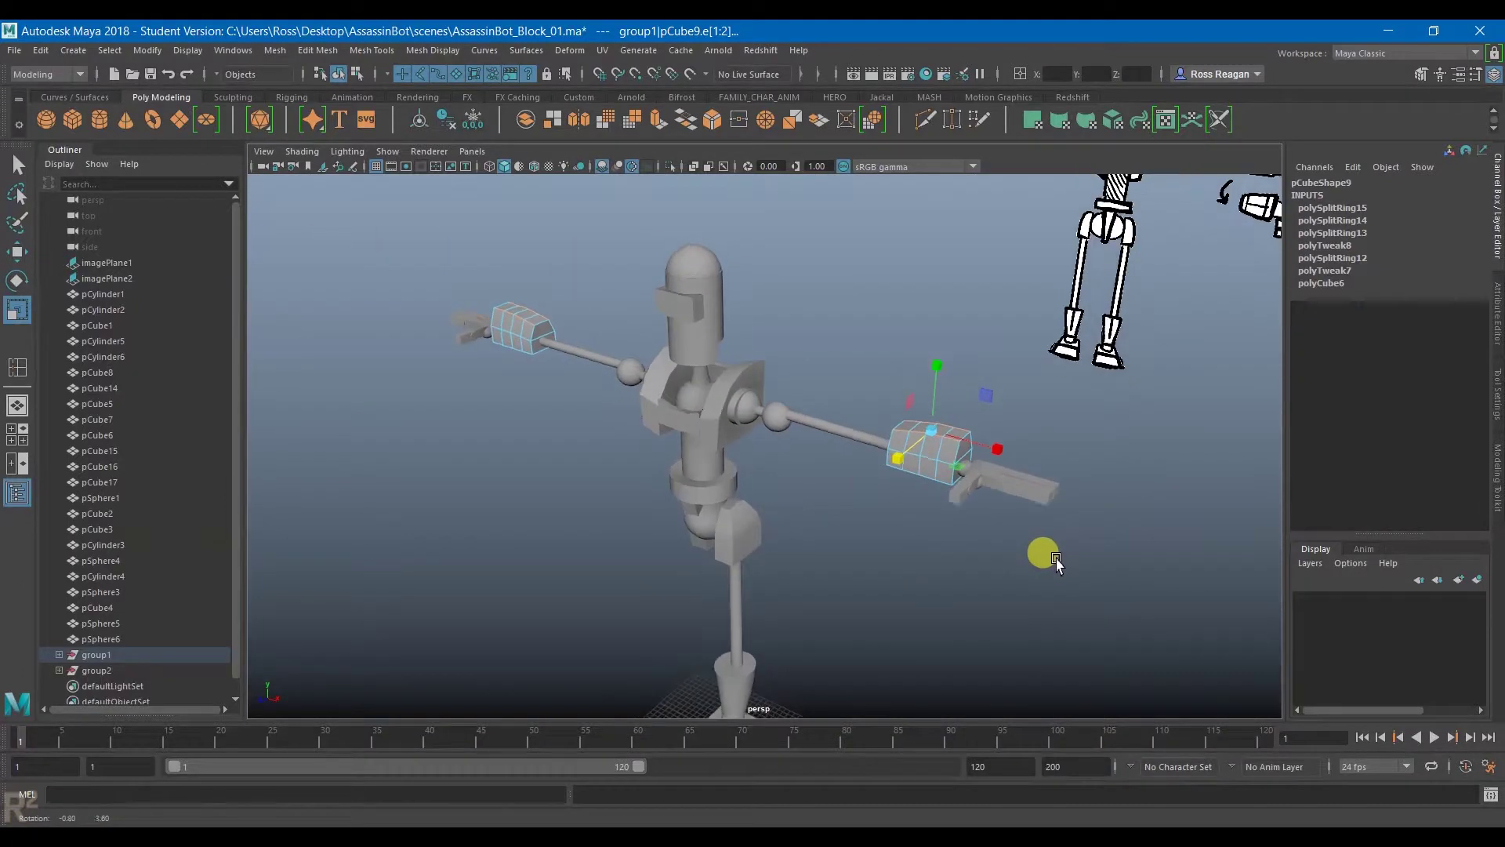
{"action": "key", "text": "q"}
{"action": "right_click_drag", "start_coordinate": [813, 328], "coordinate": [864, 301]}
{"action": "left_click", "coordinate": [889, 353]}
{"action": "mouse_move", "coordinate": [881, 460]}
{"action": "middle_mouse_down", "text": "alt"}
{"action": "mouse_move", "coordinate": [908, 390]}
{"action": "mouse_move", "coordinate": [898, 345]}
{"action": "middle_mouse_up", "text": "alt"}
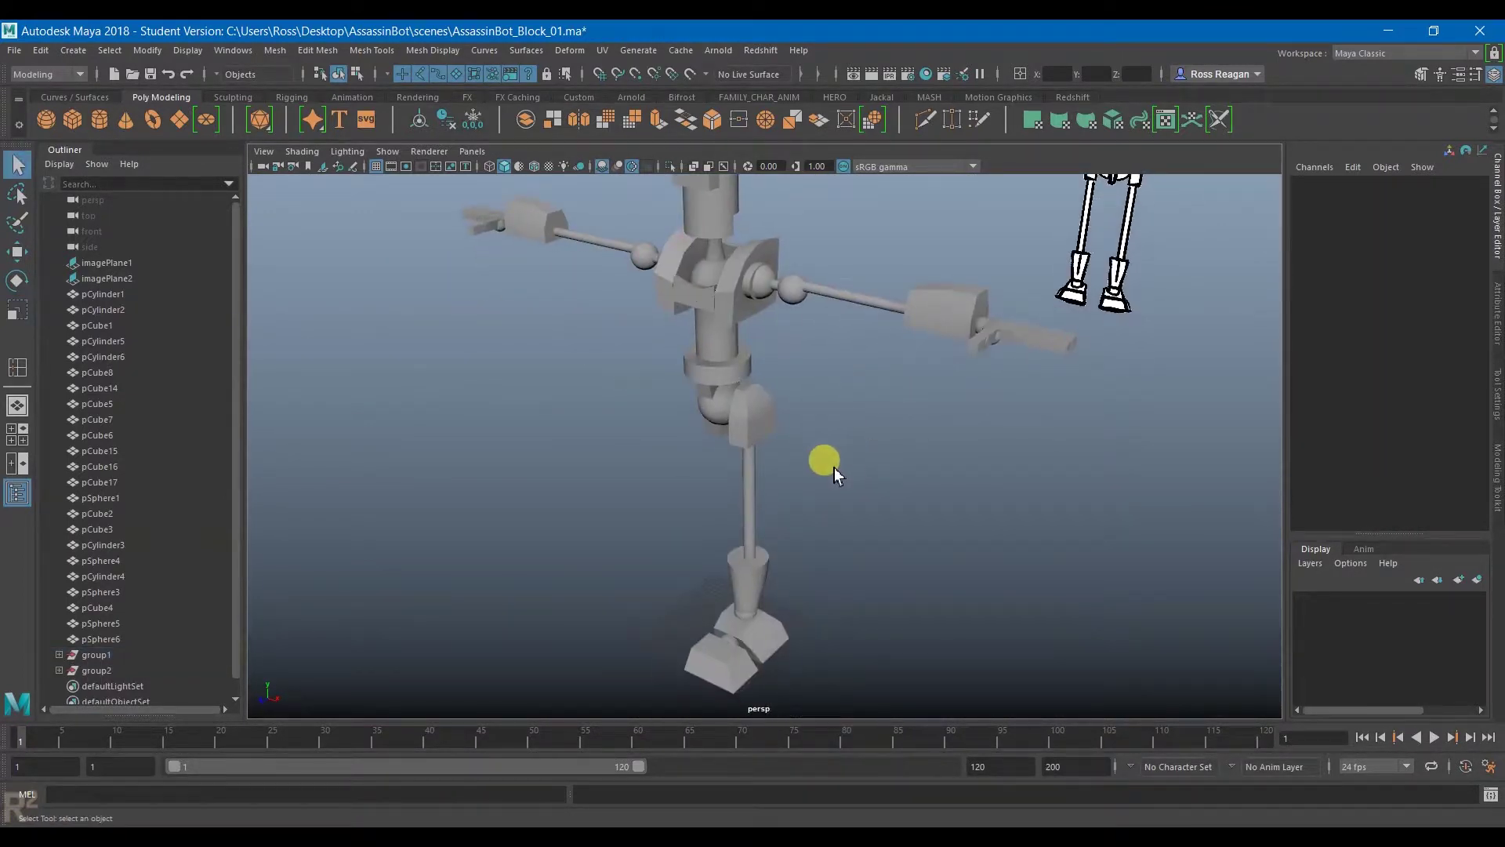
Step: Select the hip ball, hip block, thigh rod and tapered lower-leg cylinder of the robot's leg
{"action": "left_click", "coordinate": [752, 433]}
{"action": "left_click_drag", "start_coordinate": [751, 433], "coordinate": [792, 488], "text": "alt"}
{"action": "left_click", "coordinate": [863, 473]}
{"action": "left_click", "coordinate": [741, 412]}
{"action": "left_click", "coordinate": [766, 439], "text": "shift"}
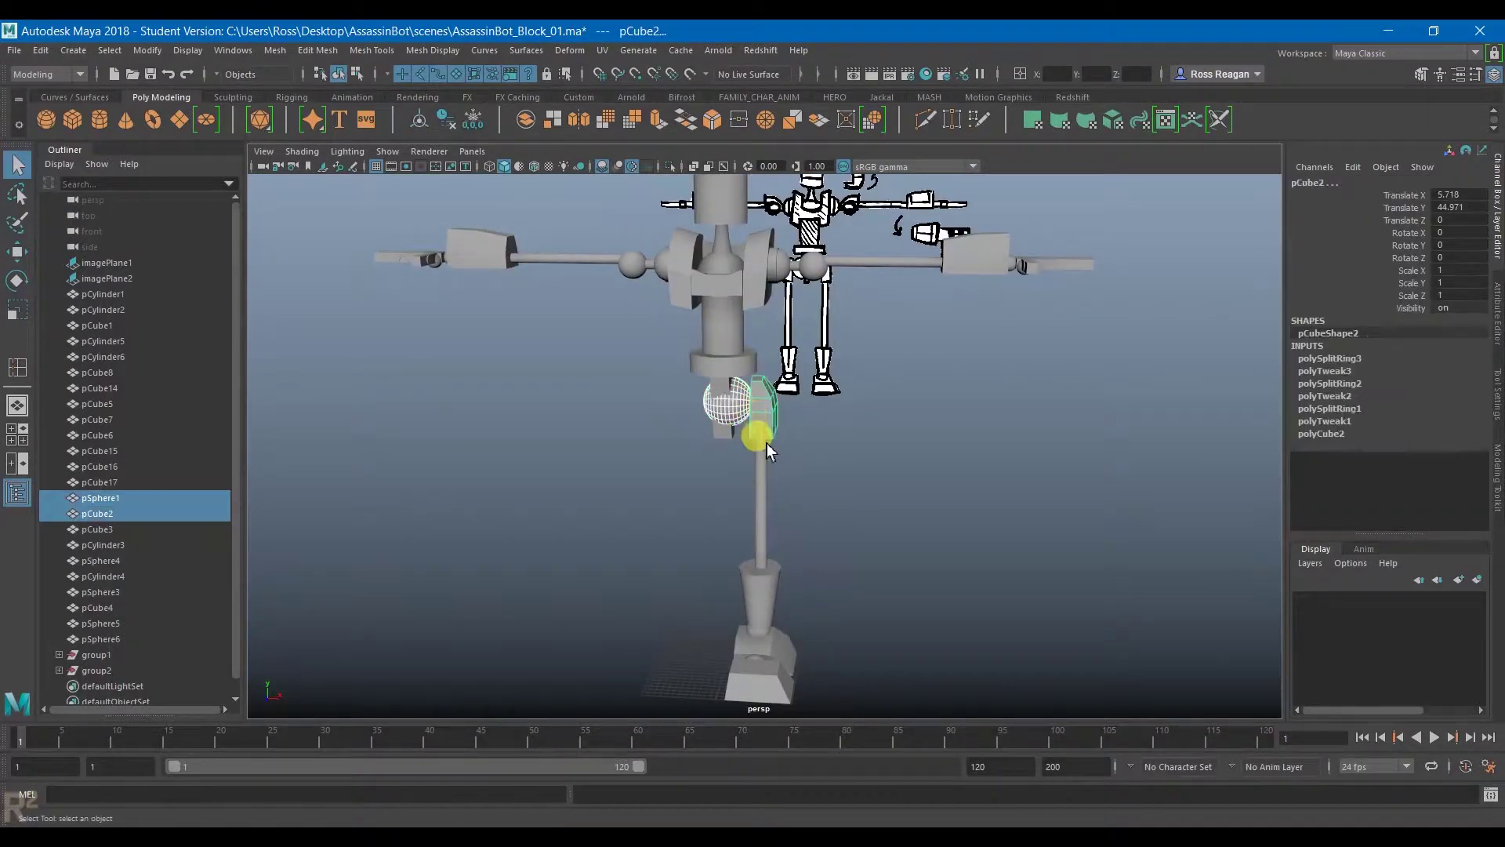
{"action": "left_click", "coordinate": [763, 549], "text": "shift"}
{"action": "left_click", "coordinate": [786, 594], "text": "shift"}
{"action": "right_click_drag", "start_coordinate": [786, 594], "coordinate": [956, 551], "text": "alt"}
{"action": "left_click_drag", "start_coordinate": [957, 551], "coordinate": [988, 562], "text": "alt"}
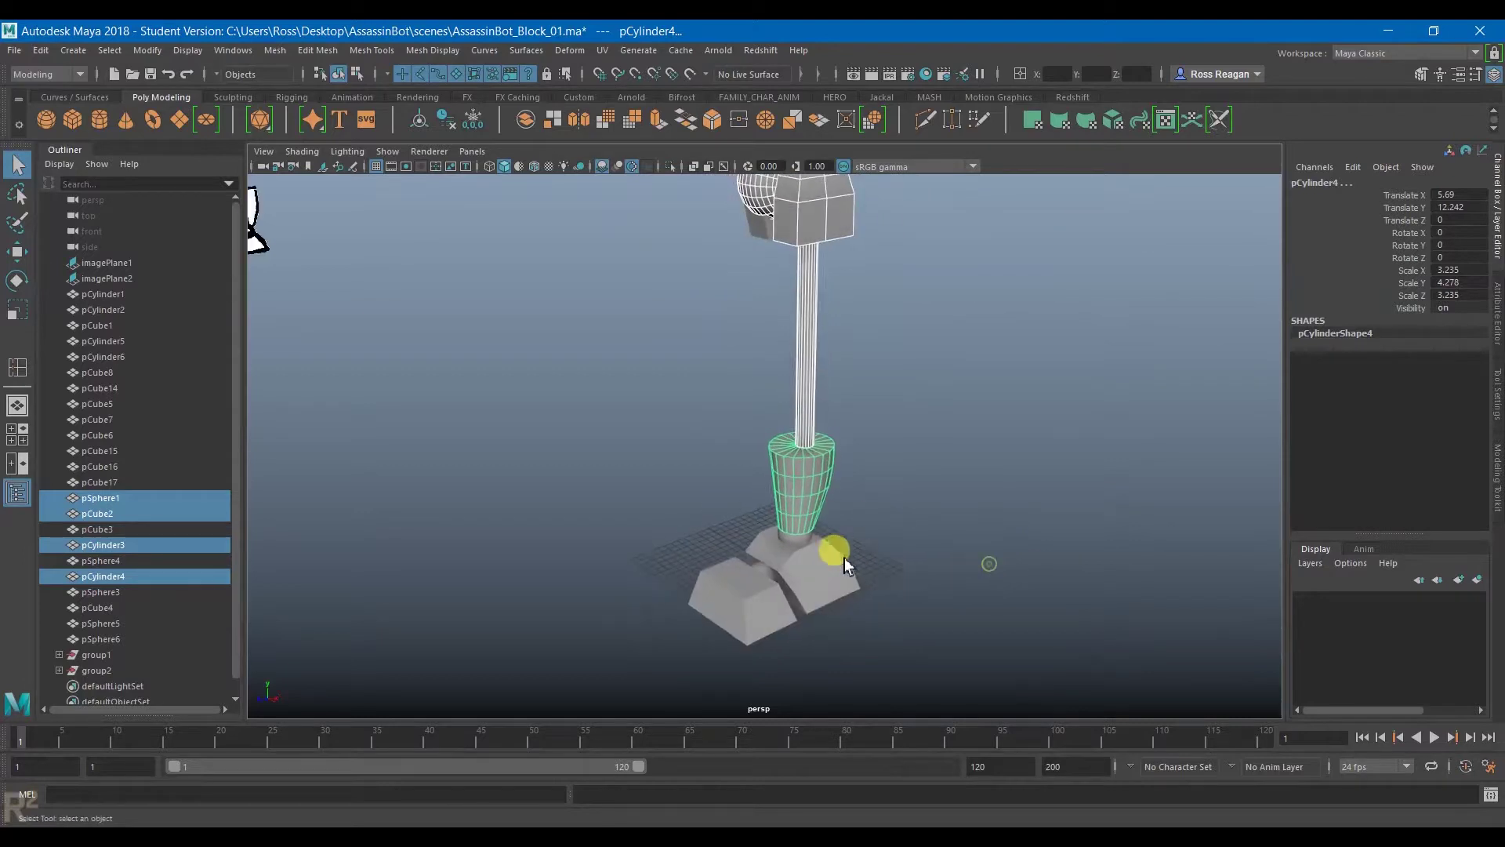
Step: Add the two foot blocks and their joint spheres to the selection, keeping the hip and leg parts selected
{"action": "left_click", "coordinate": [843, 557], "text": "shift"}
{"action": "left_click", "coordinate": [796, 533], "text": "shift"}
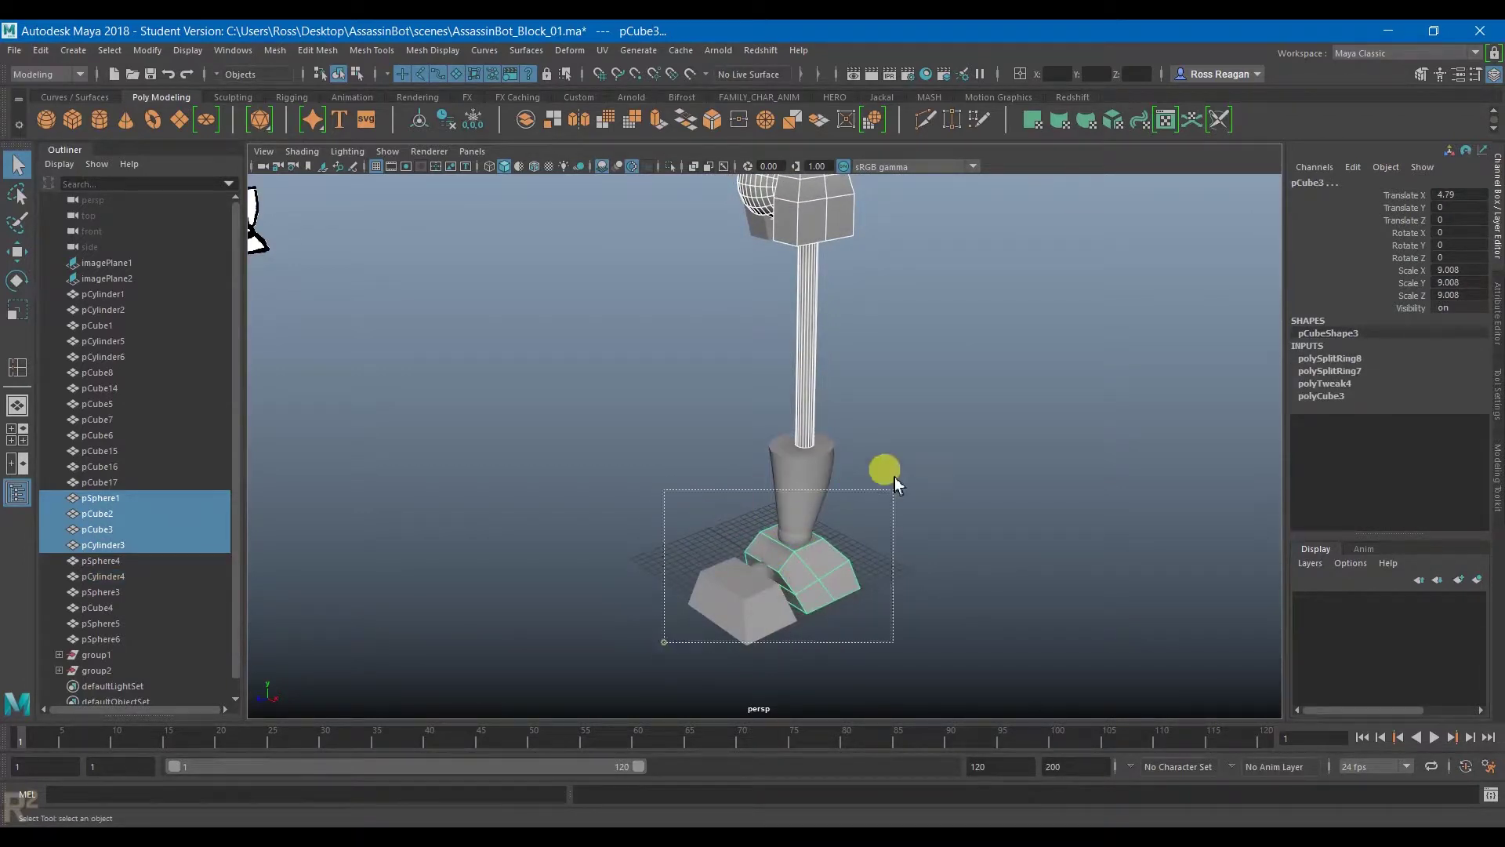
{"action": "left_click_drag", "start_coordinate": [895, 476], "coordinate": [896, 464]}
{"action": "left_click", "coordinate": [812, 224], "text": "shift"}
{"action": "middle_click_drag", "start_coordinate": [813, 224], "coordinate": [805, 331], "text": "alt"}
{"action": "left_click", "coordinate": [755, 298], "text": "shift"}
{"action": "right_click_drag", "start_coordinate": [755, 298], "coordinate": [688, 416], "text": "alt"}
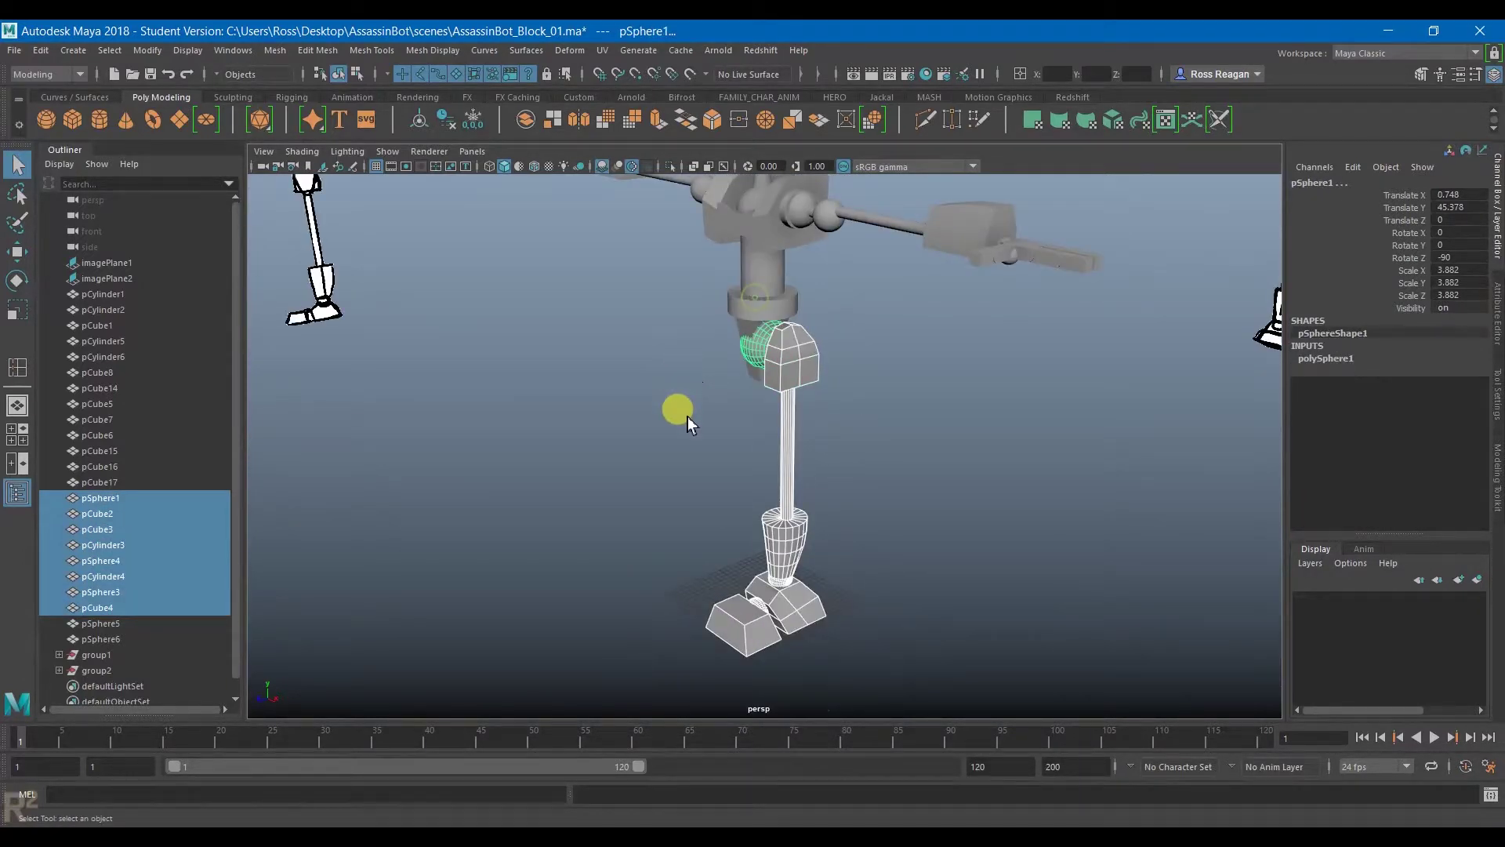
{"action": "left_click_drag", "start_coordinate": [696, 449], "coordinate": [879, 441], "text": "alt"}
Step: Group the selected leg parts under Parent with the group pivot at Origin and Preserve position on
{"action": "key", "text": "w"}
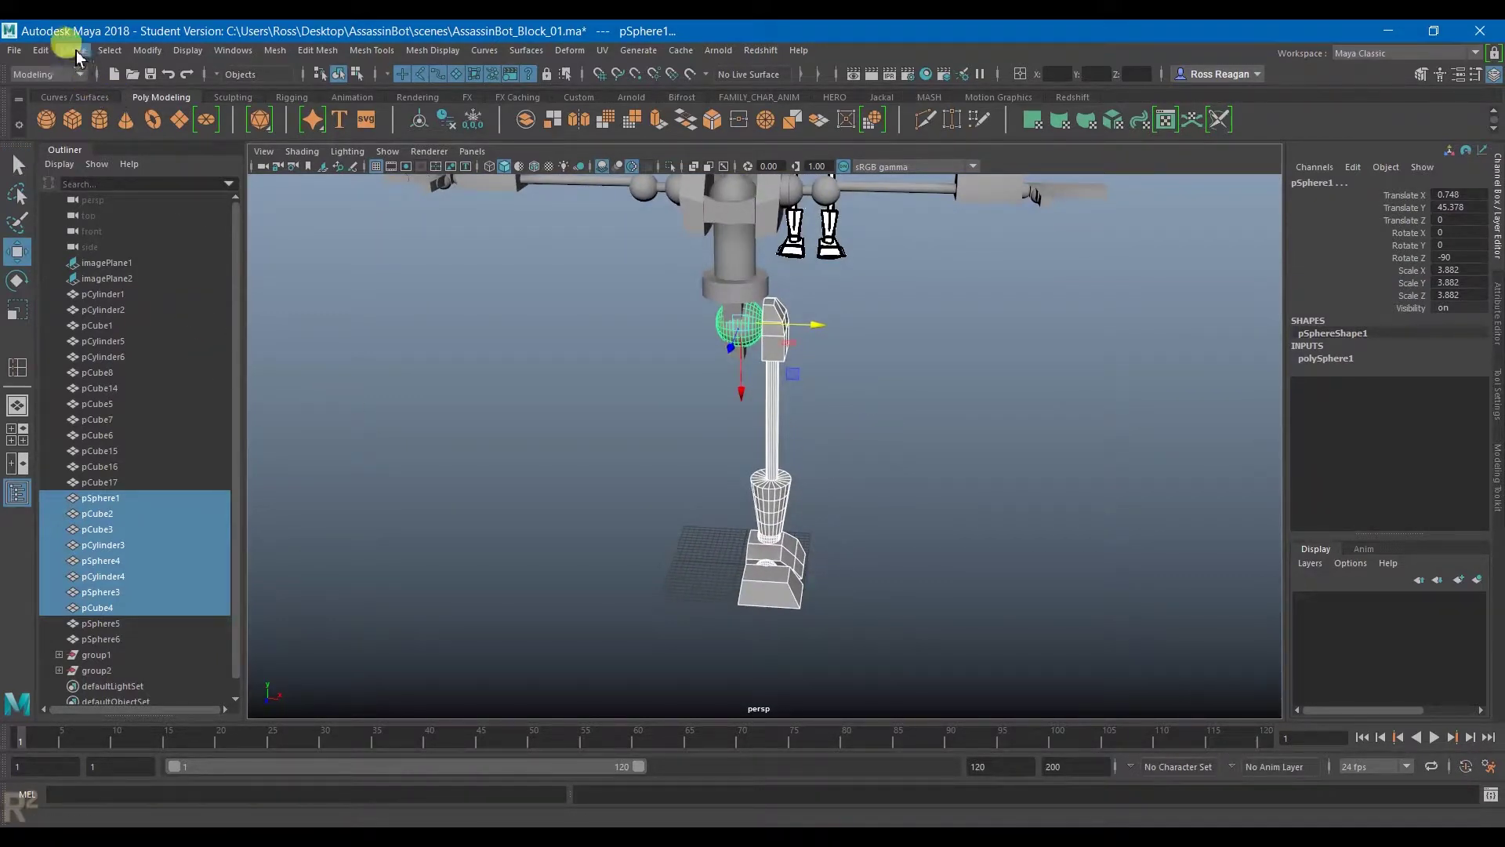
{"action": "left_click", "coordinate": [41, 50]}
{"action": "left_click", "coordinate": [238, 363]}
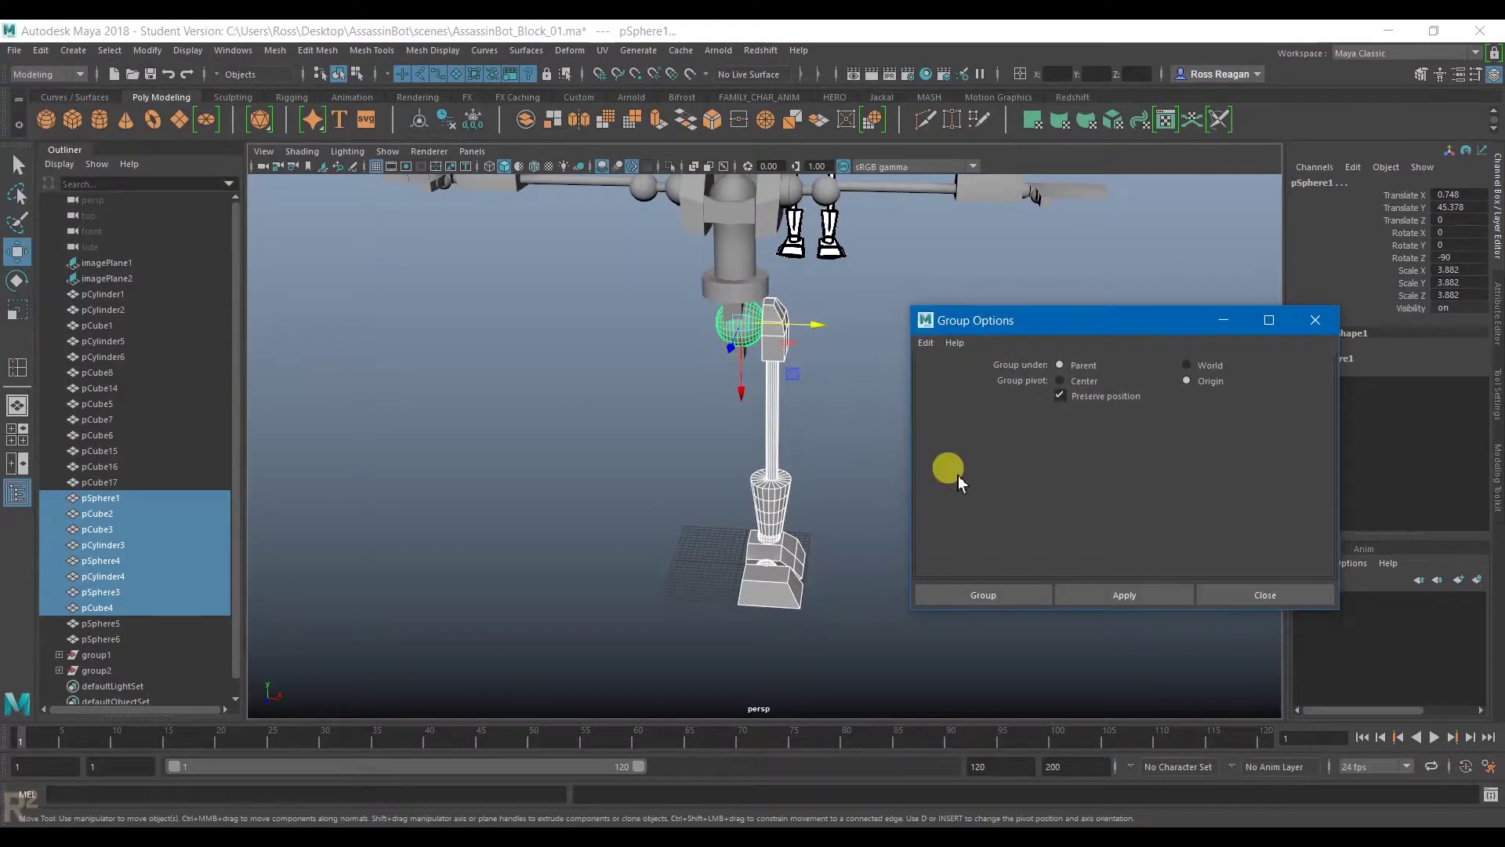
{"action": "left_click", "coordinate": [983, 595]}
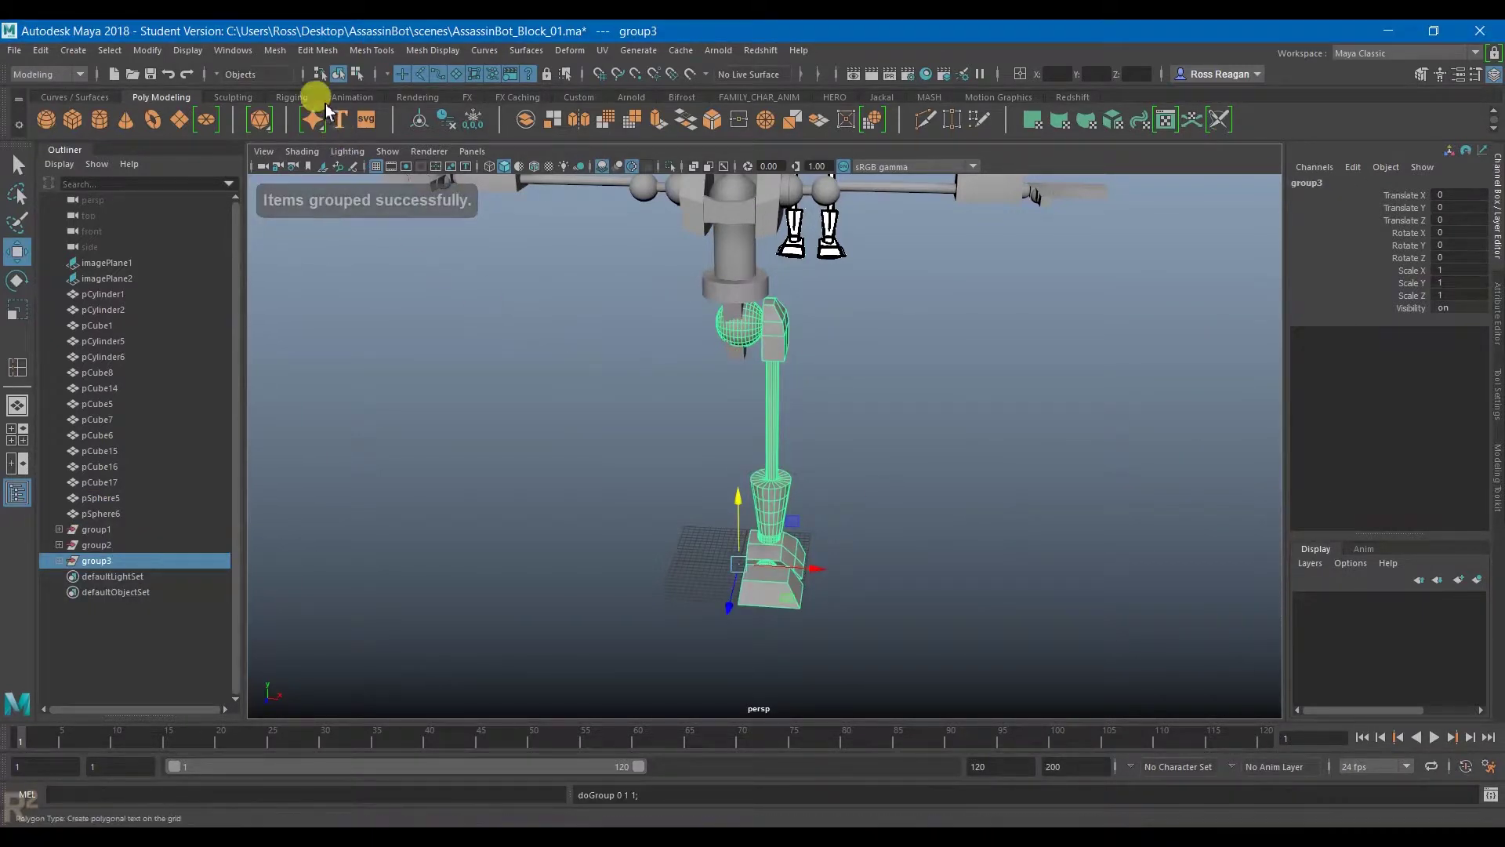
Step: Reset the Mirror options for the leg group, with World as the mirror axis position and X as the axis
{"action": "left_click", "coordinate": [275, 51]}
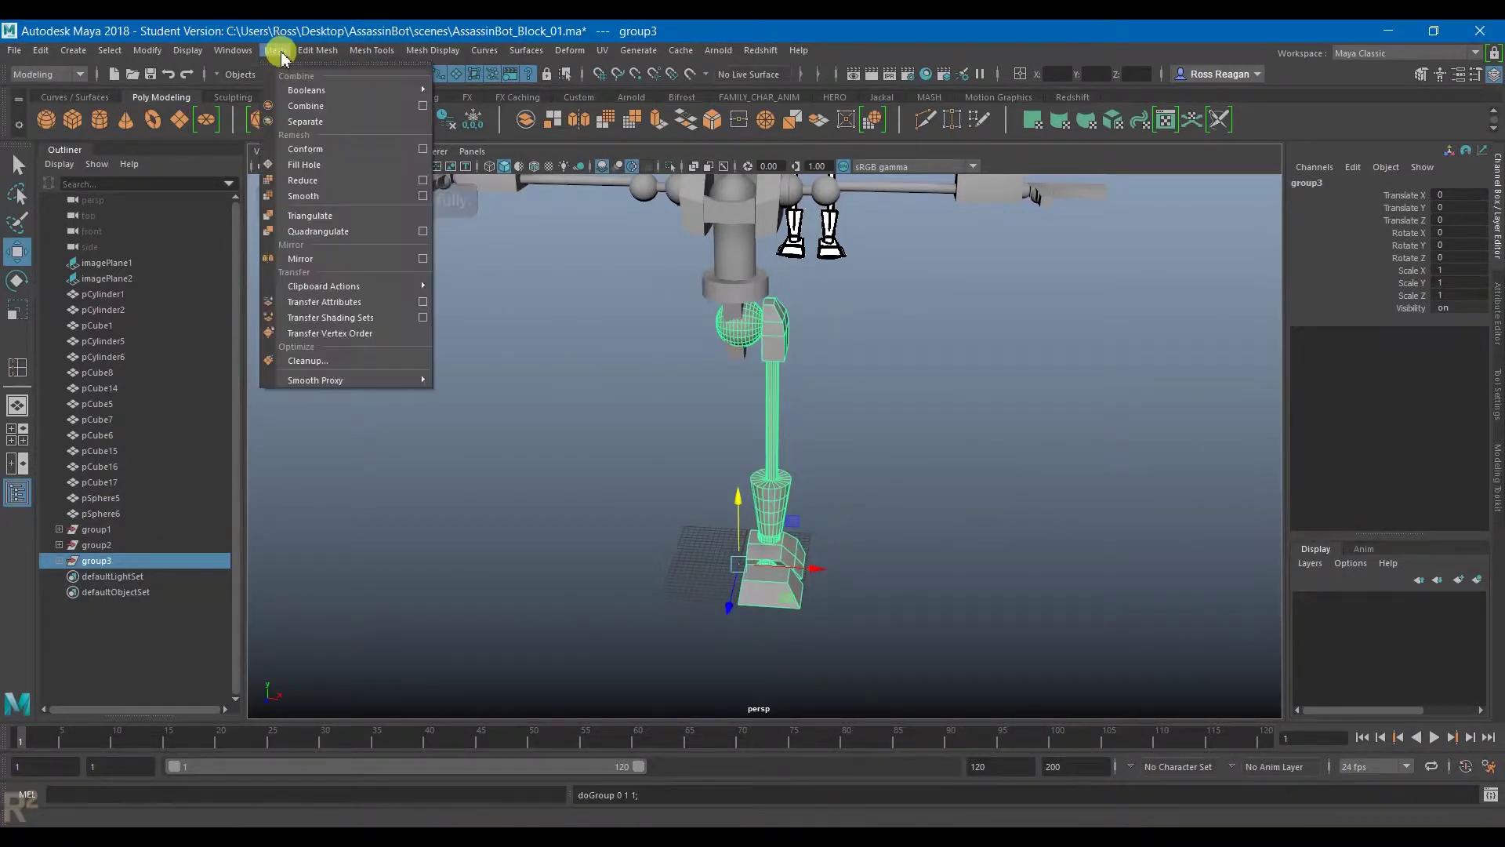
{"action": "left_click", "coordinate": [423, 258]}
{"action": "left_click", "coordinate": [926, 343]}
{"action": "left_click", "coordinate": [945, 367]}
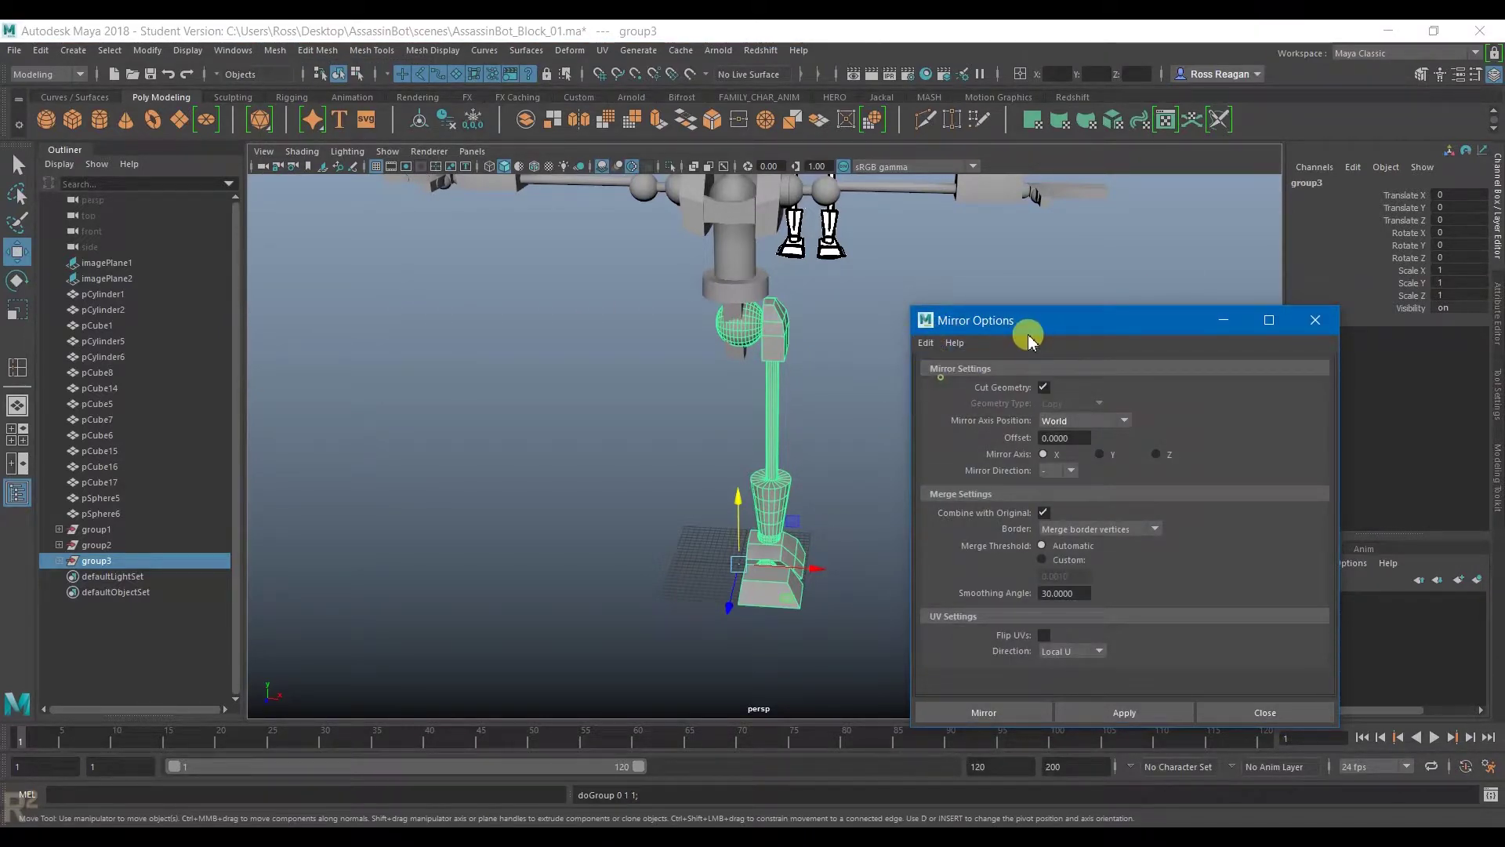
{"action": "left_click_drag", "start_coordinate": [1031, 328], "coordinate": [1002, 260]}
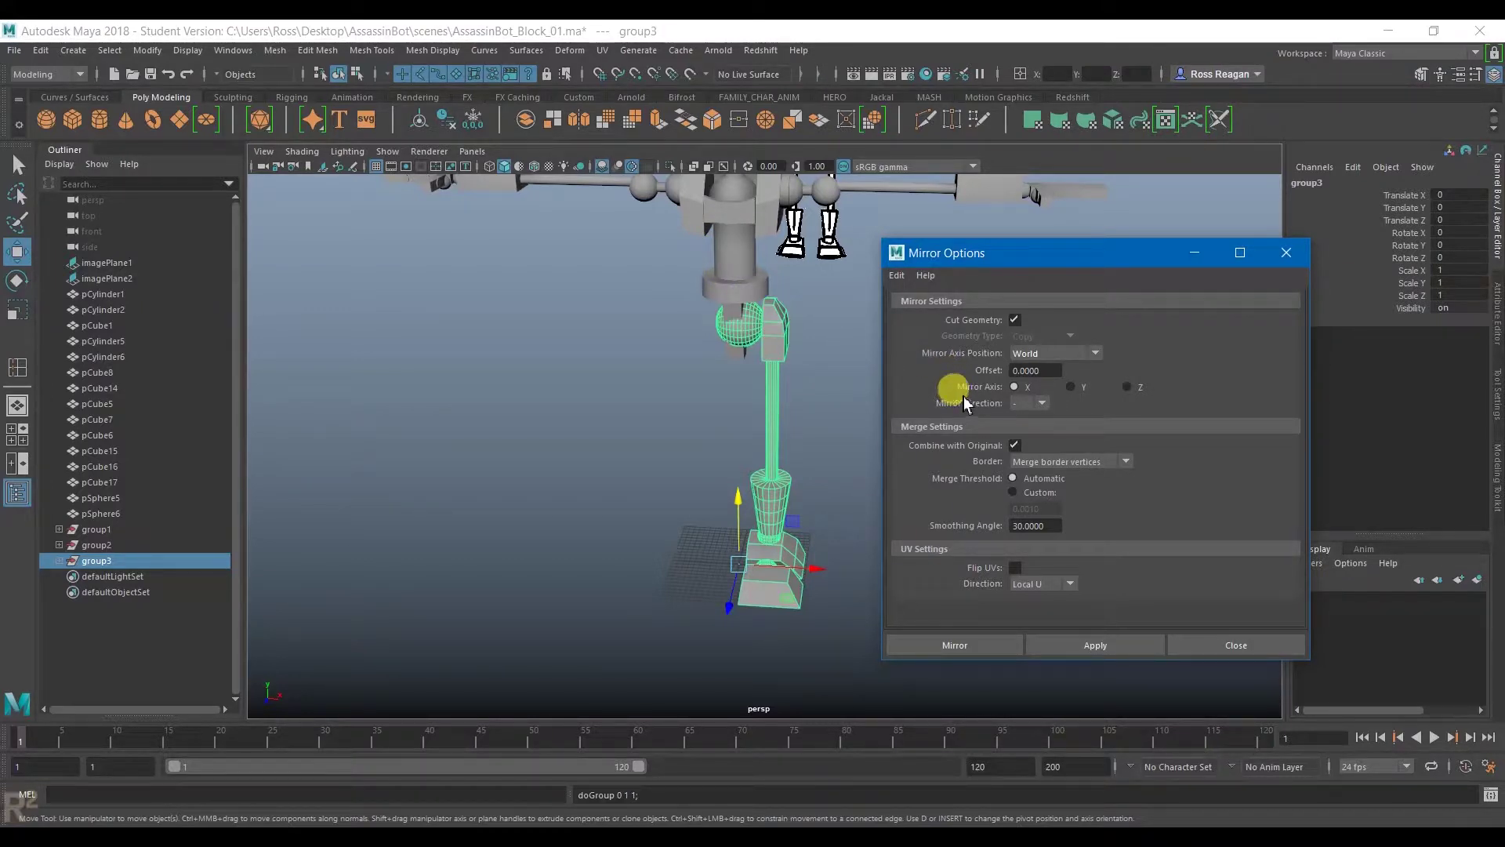
{"action": "left_click", "coordinate": [1055, 352]}
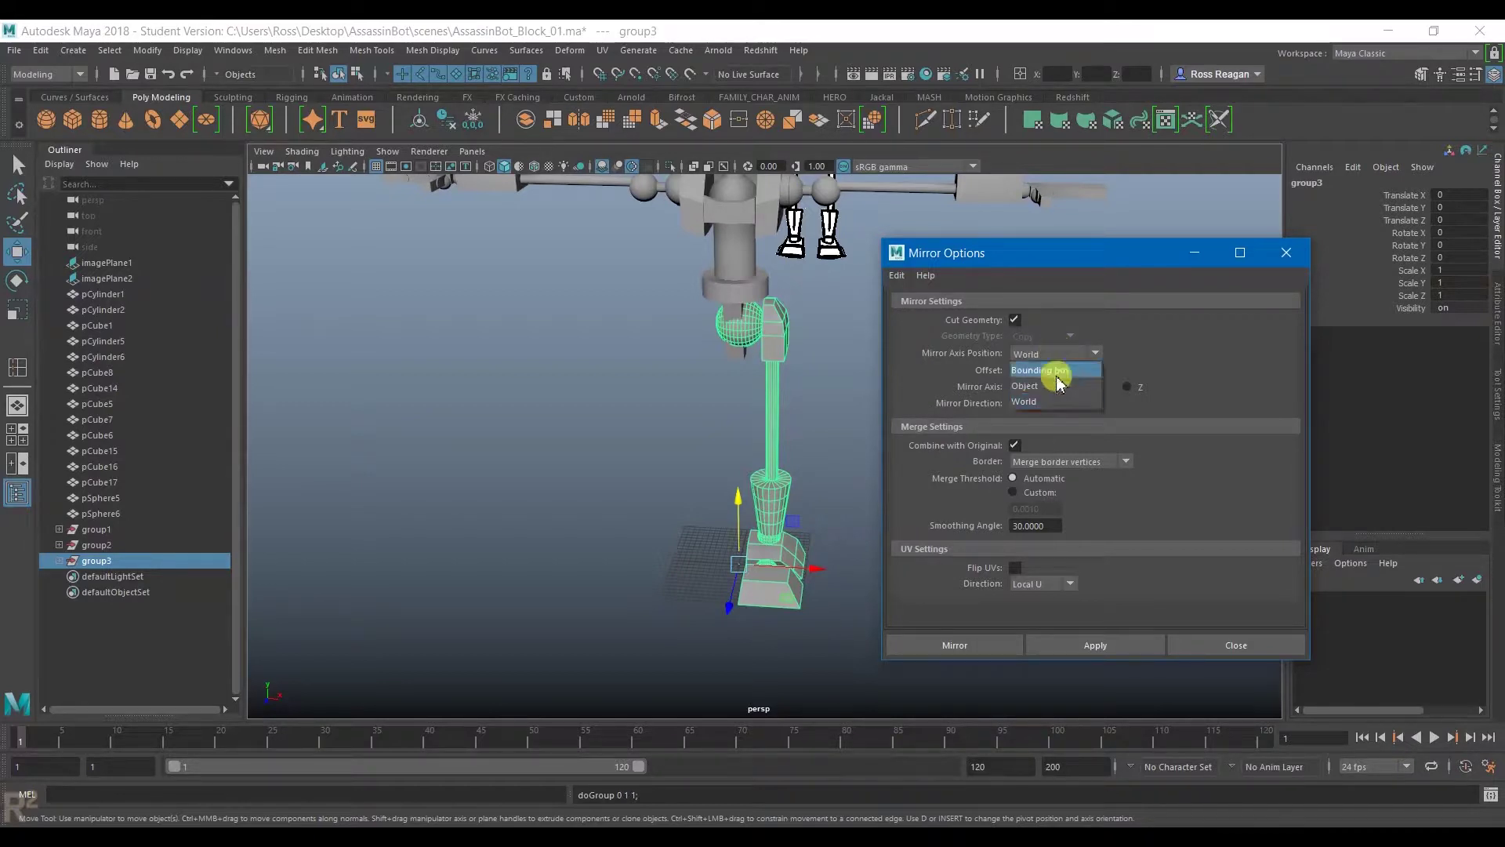
{"action": "left_click", "coordinate": [1049, 370]}
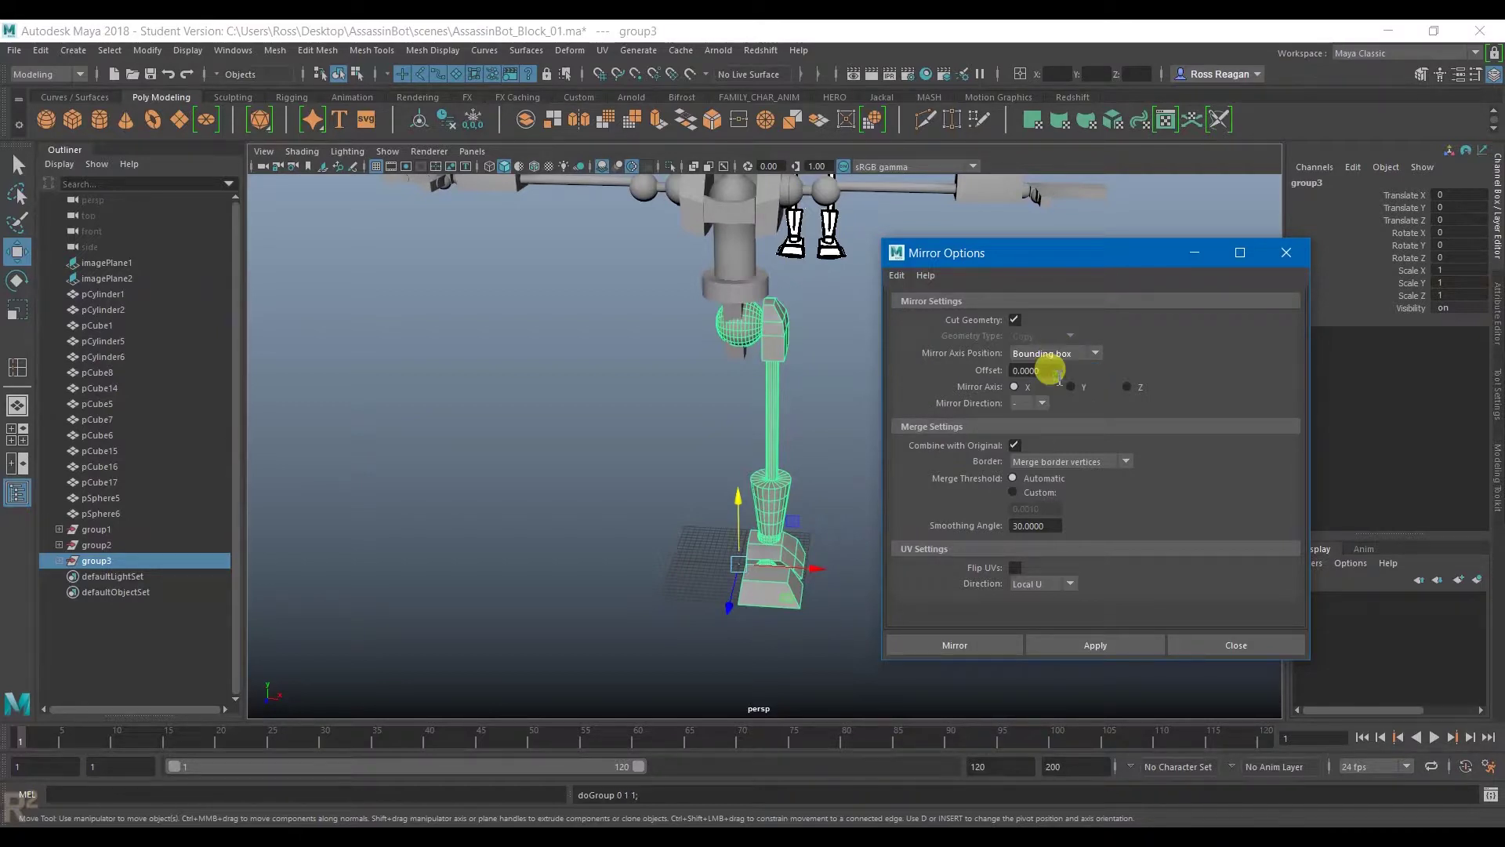
{"action": "left_click", "coordinate": [1019, 354]}
{"action": "left_click", "coordinate": [1019, 387]}
Step: Mirror the leg group with Cut Geometry off, geometry type Copy and Combine with Original off
{"action": "left_click", "coordinate": [1015, 321]}
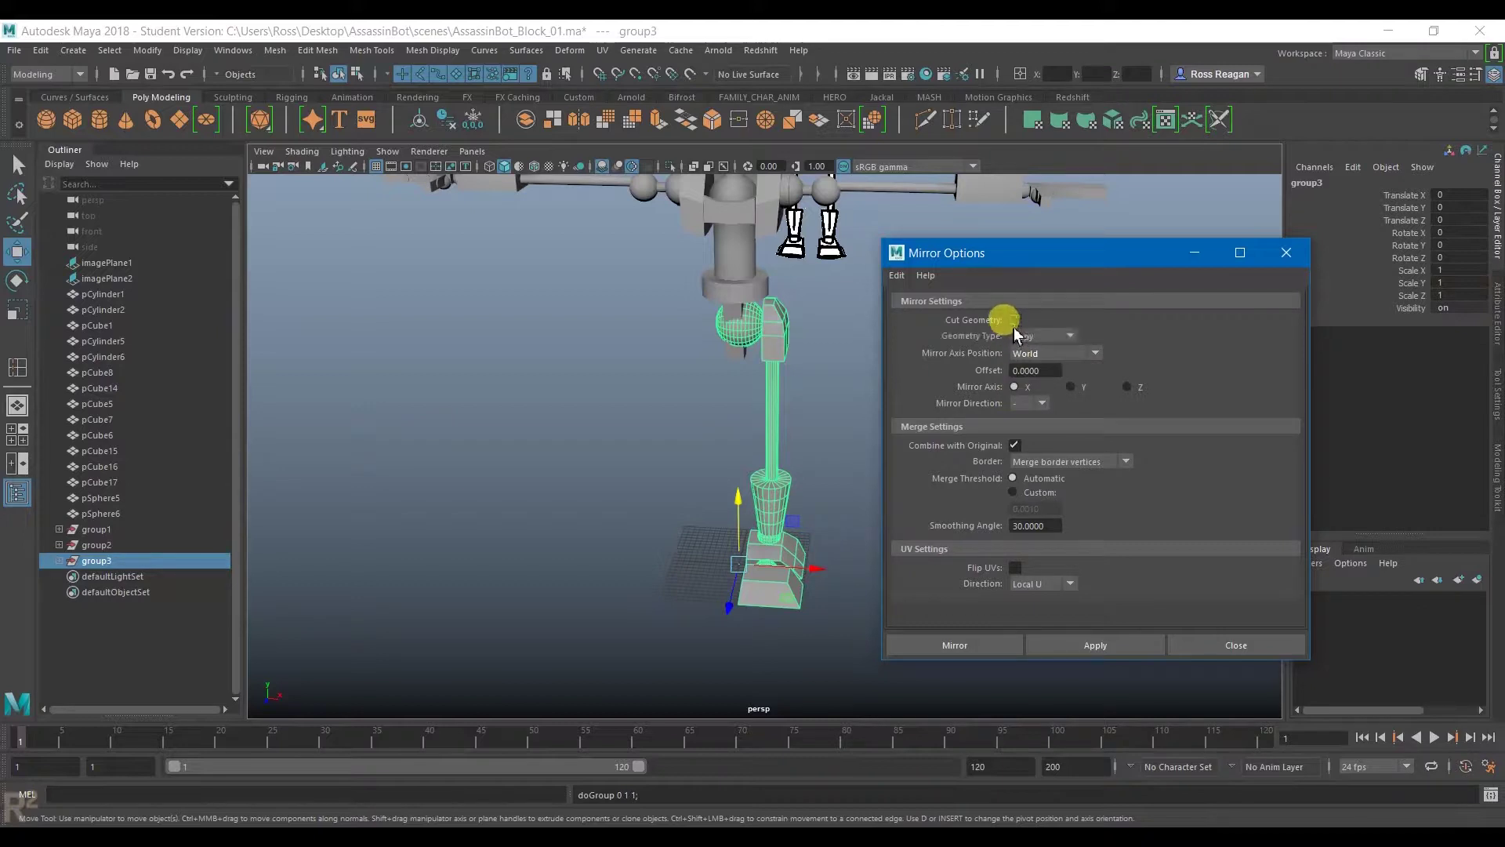
{"action": "left_click", "coordinate": [1034, 336]}
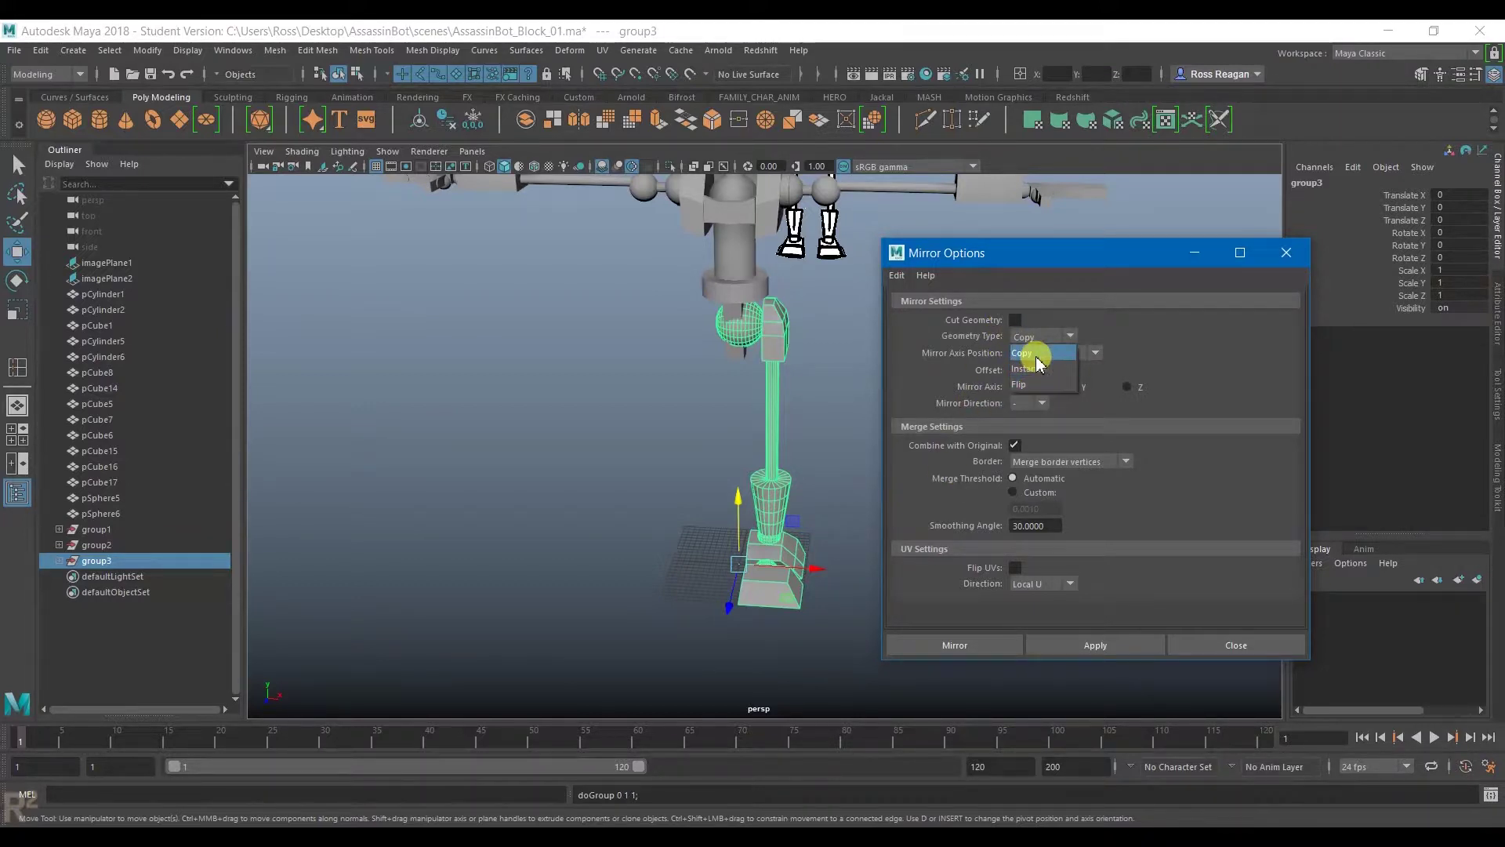
{"action": "left_click", "coordinate": [1035, 354]}
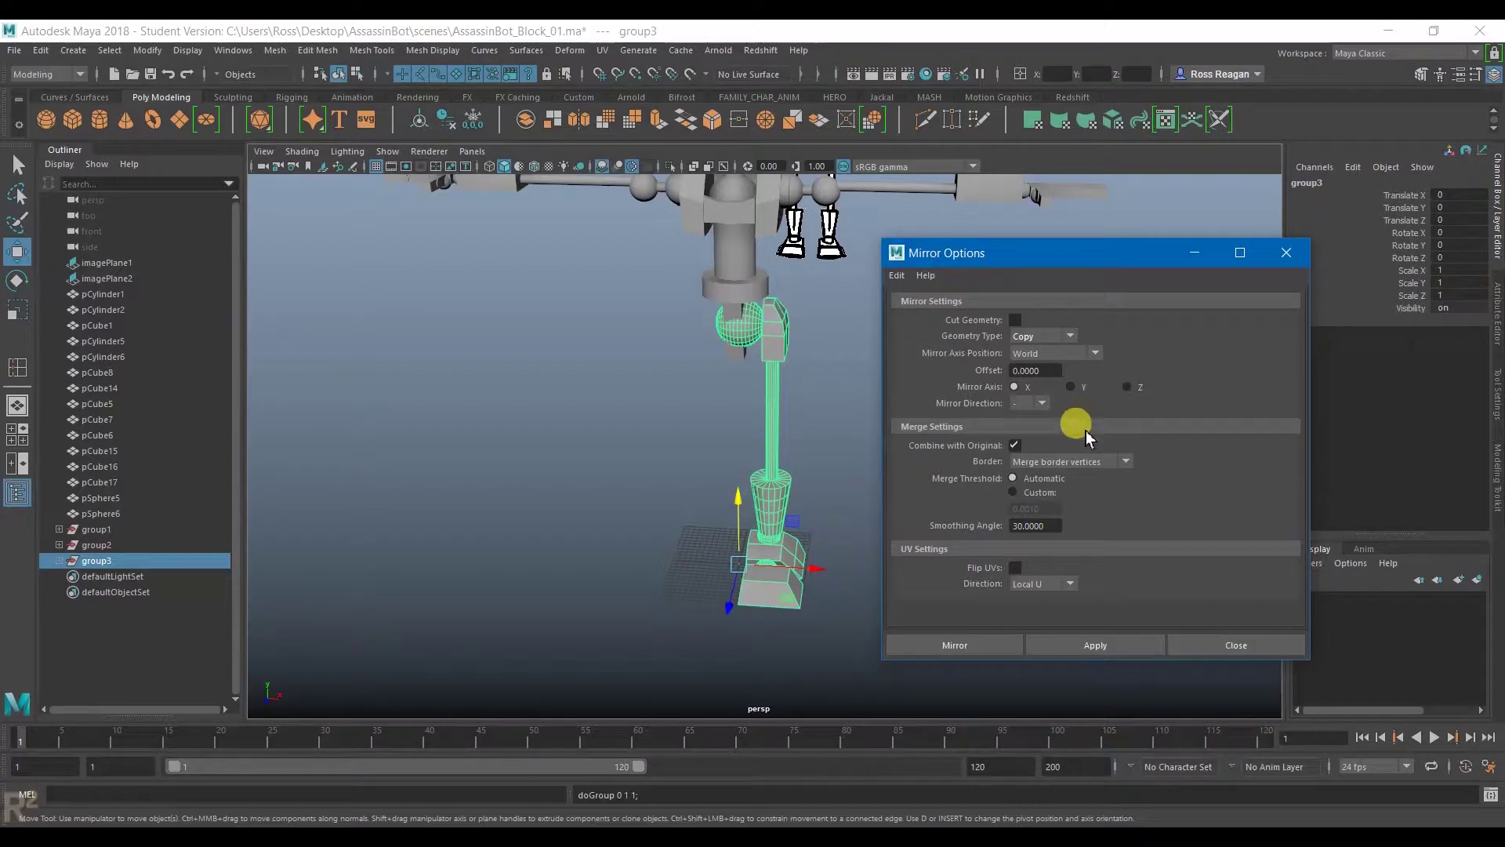
{"action": "left_click", "coordinate": [1017, 446]}
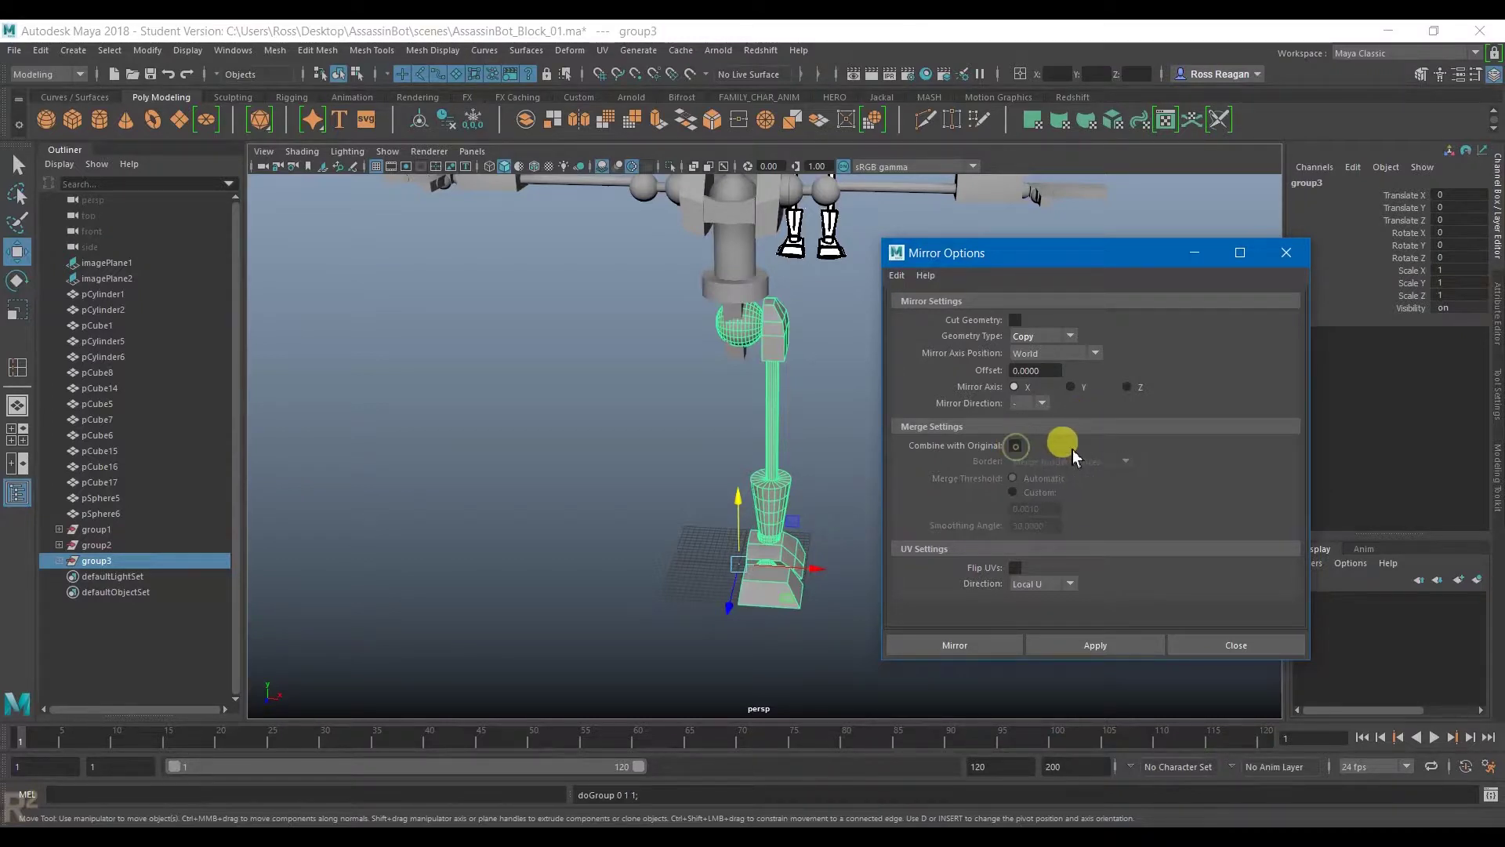
{"action": "left_click", "coordinate": [1106, 647]}
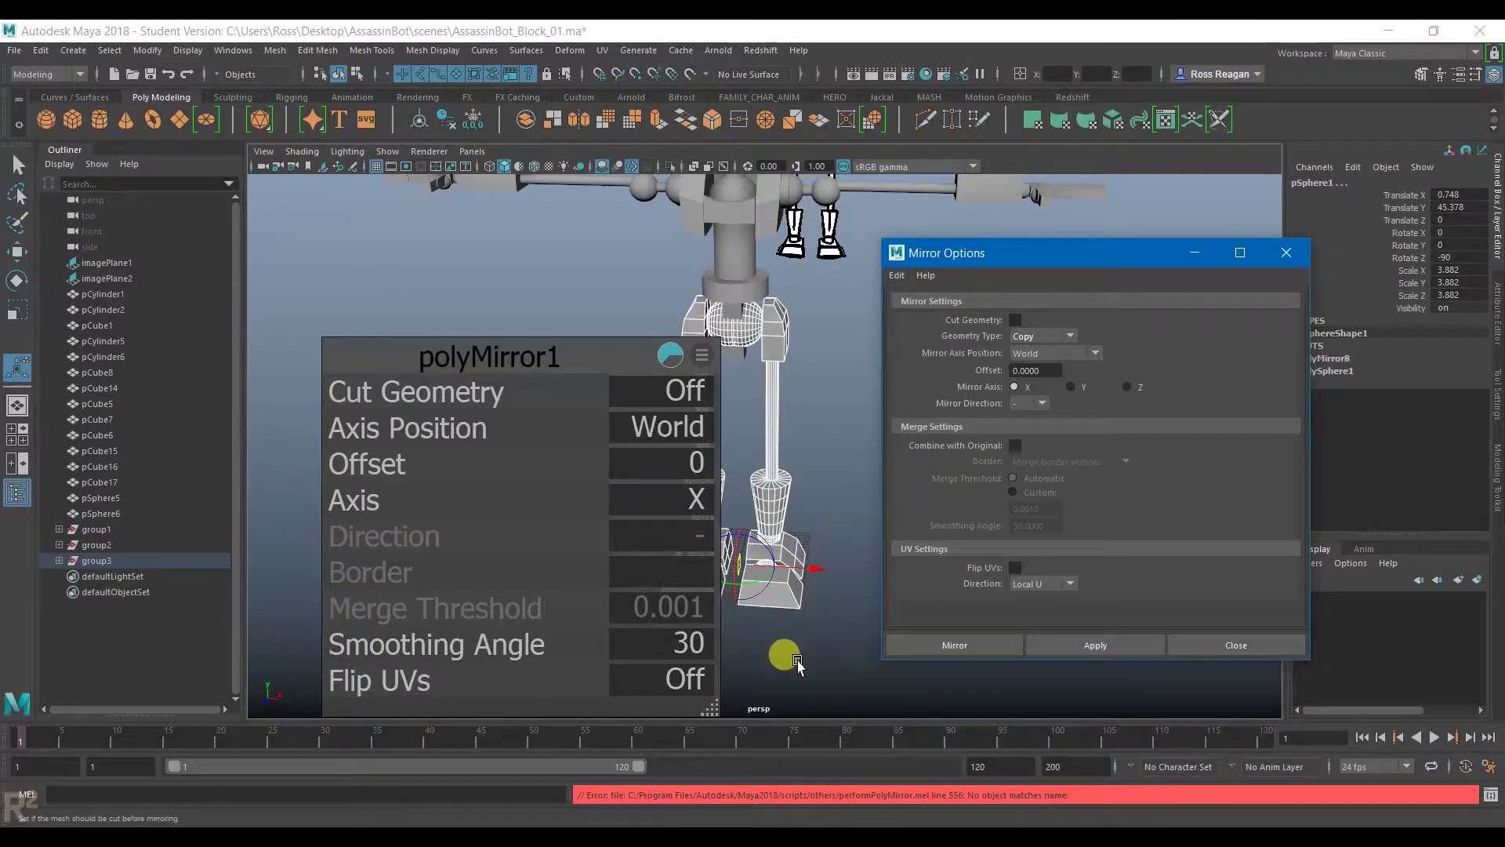
Step: Examine the mirrored legs up close, selecting a thigh rod, the leg group and a hip block to check how the sides are joined
{"action": "left_click_drag", "start_coordinate": [797, 662], "coordinate": [810, 665], "text": "alt"}
{"action": "key", "text": "q"}
{"action": "scroll", "coordinate": [810, 664], "scroll_direction": "up", "scroll_amount": 3}
{"action": "middle_click_drag", "start_coordinate": [810, 664], "coordinate": [810, 611], "text": "alt"}
{"action": "scroll", "coordinate": [737, 580], "scroll_direction": "up", "scroll_amount": 3}
{"action": "middle_click_drag", "start_coordinate": [682, 559], "coordinate": [672, 600], "text": "alt"}
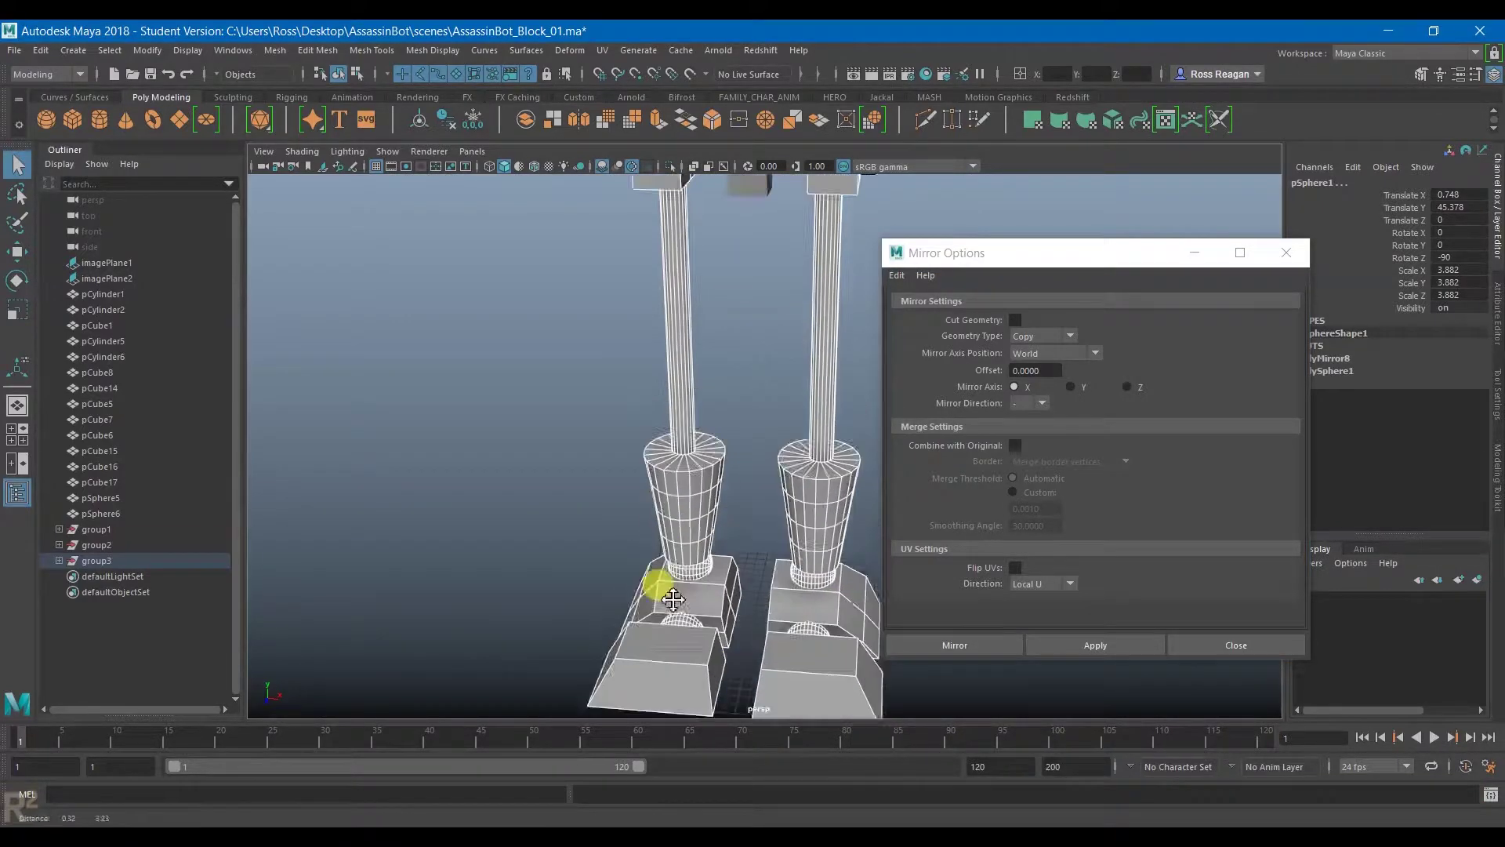
{"action": "right_click_drag", "start_coordinate": [672, 600], "coordinate": [662, 447], "text": "alt"}
{"action": "left_click", "coordinate": [710, 397]}
{"action": "key", "text": "w"}
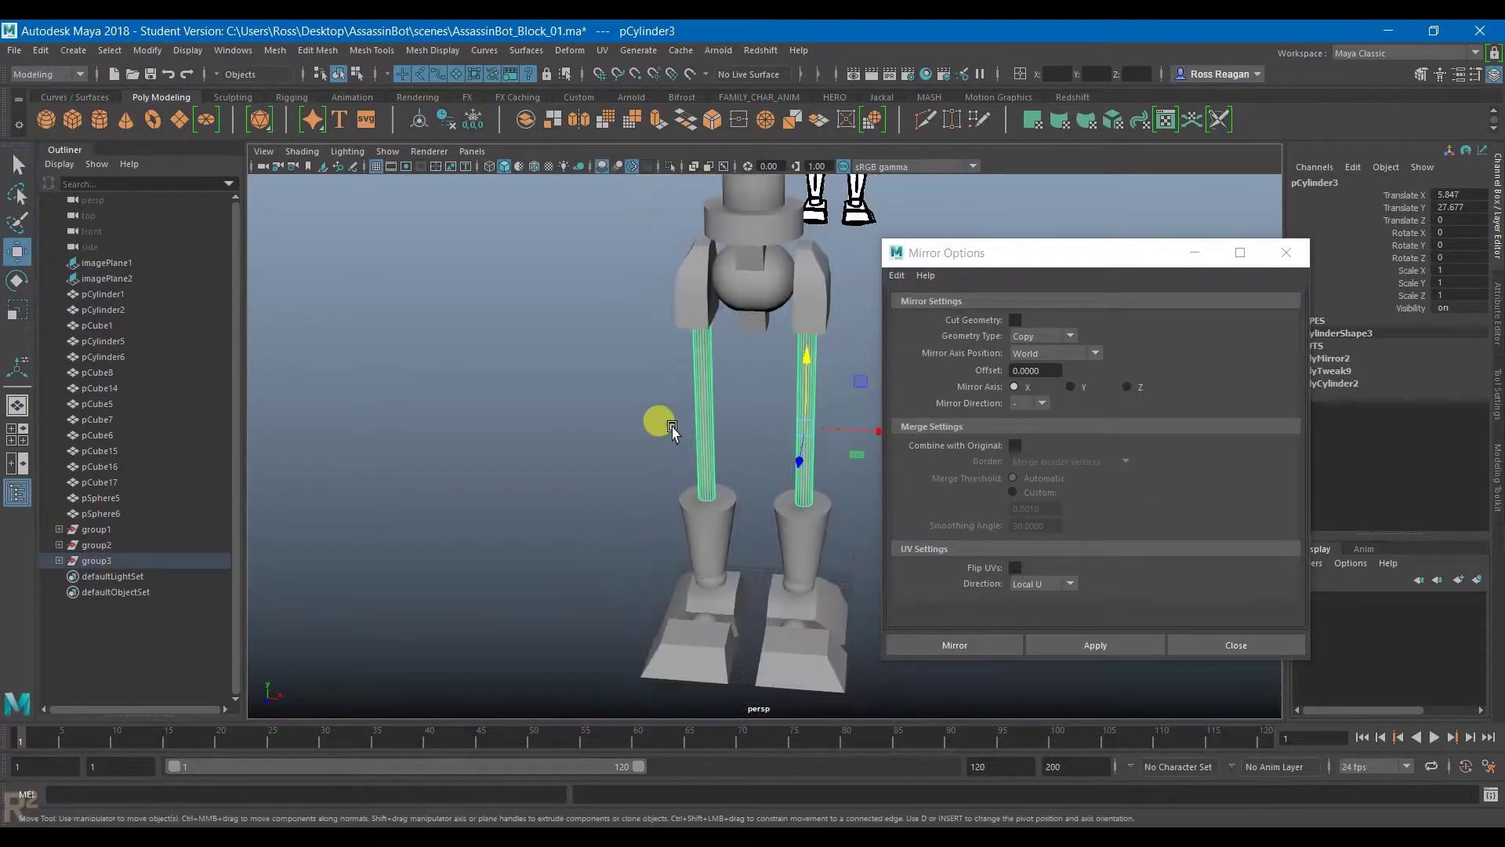
{"action": "left_click", "coordinate": [117, 561]}
{"action": "left_click_drag", "start_coordinate": [431, 470], "coordinate": [621, 327], "text": "alt"}
{"action": "left_click", "coordinate": [622, 326]}
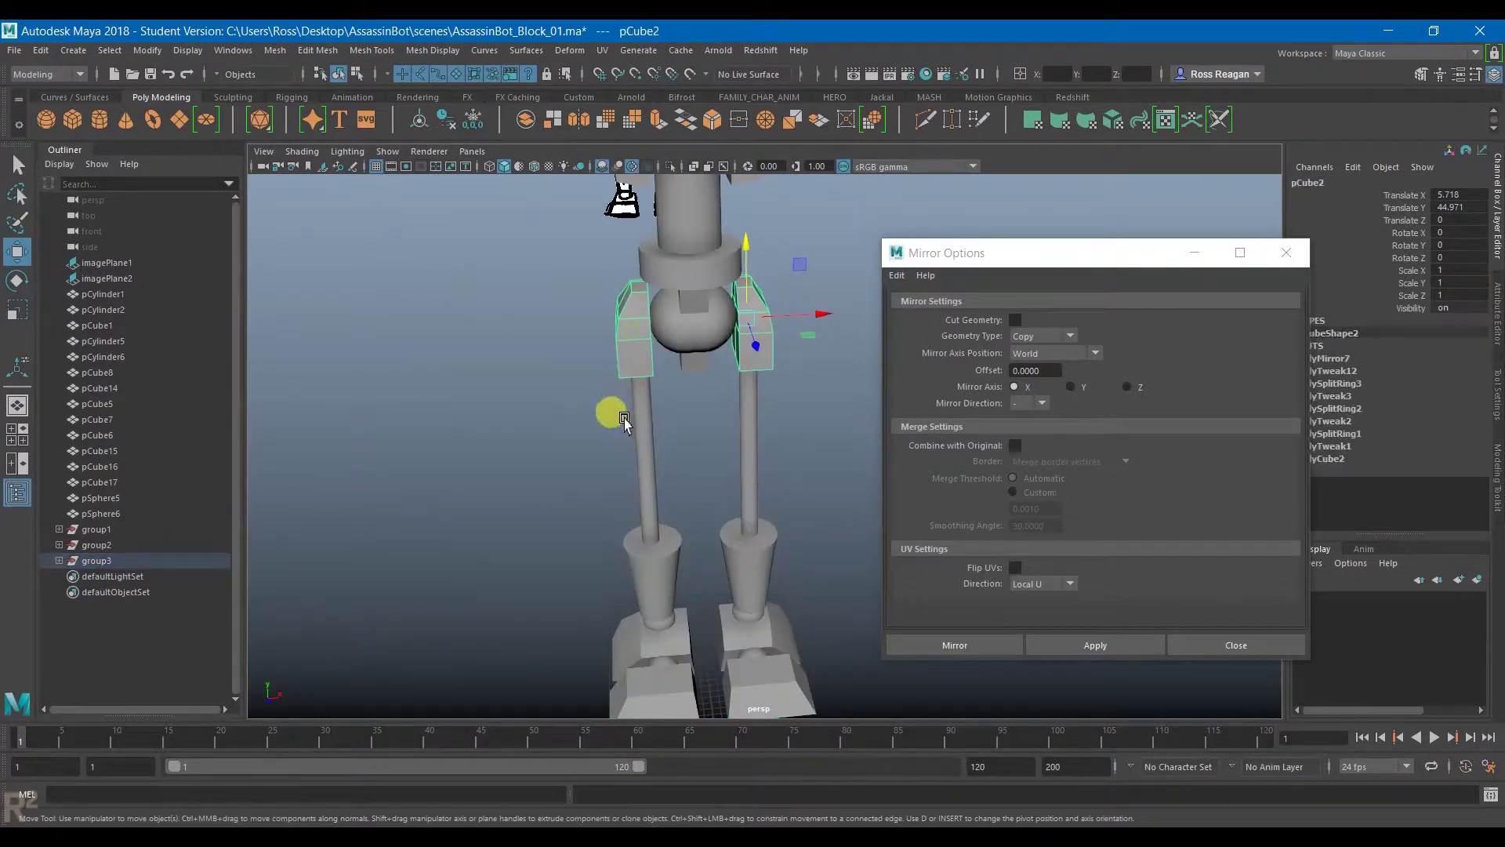
Step: Check the hip ball, lower leg and thigh rods individually to see which mirrored parts select together
{"action": "key", "text": "q"}
{"action": "left_click", "coordinate": [683, 343]}
{"action": "left_click", "coordinate": [715, 486]}
{"action": "scroll", "coordinate": [714, 471], "scroll_direction": "down", "scroll_amount": 3}
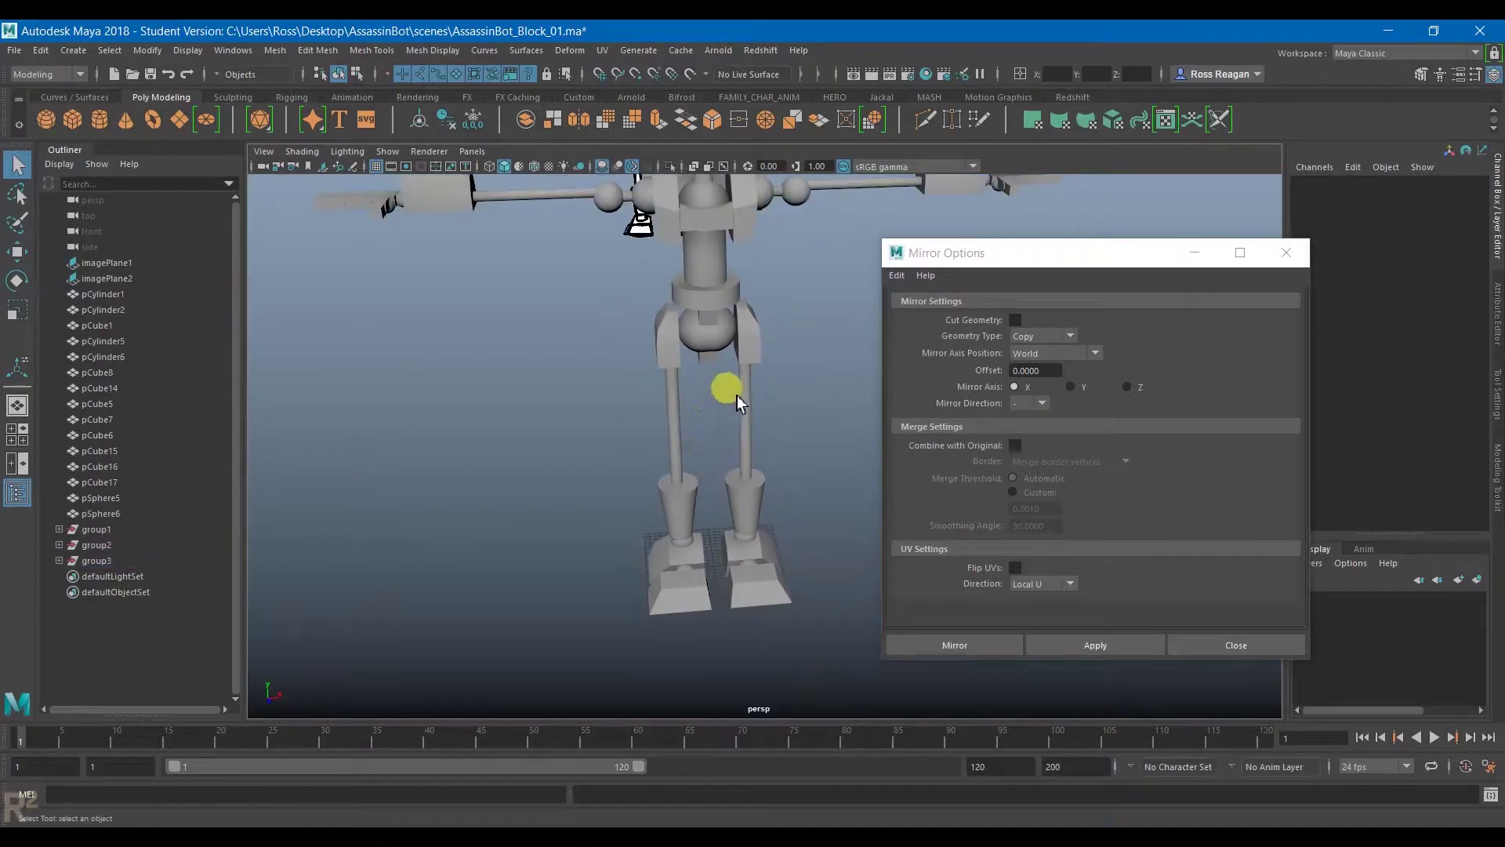
{"action": "mouse_move", "coordinate": [733, 426]}
{"action": "left_mouse_down", "text": "alt"}
{"action": "mouse_move", "coordinate": [709, 372]}
{"action": "mouse_move", "coordinate": [723, 403]}
{"action": "left_mouse_up", "text": "alt"}
{"action": "left_click", "coordinate": [682, 502]}
{"action": "left_click_drag", "start_coordinate": [690, 511], "coordinate": [675, 578], "text": "alt"}
{"action": "left_click", "coordinate": [746, 453]}
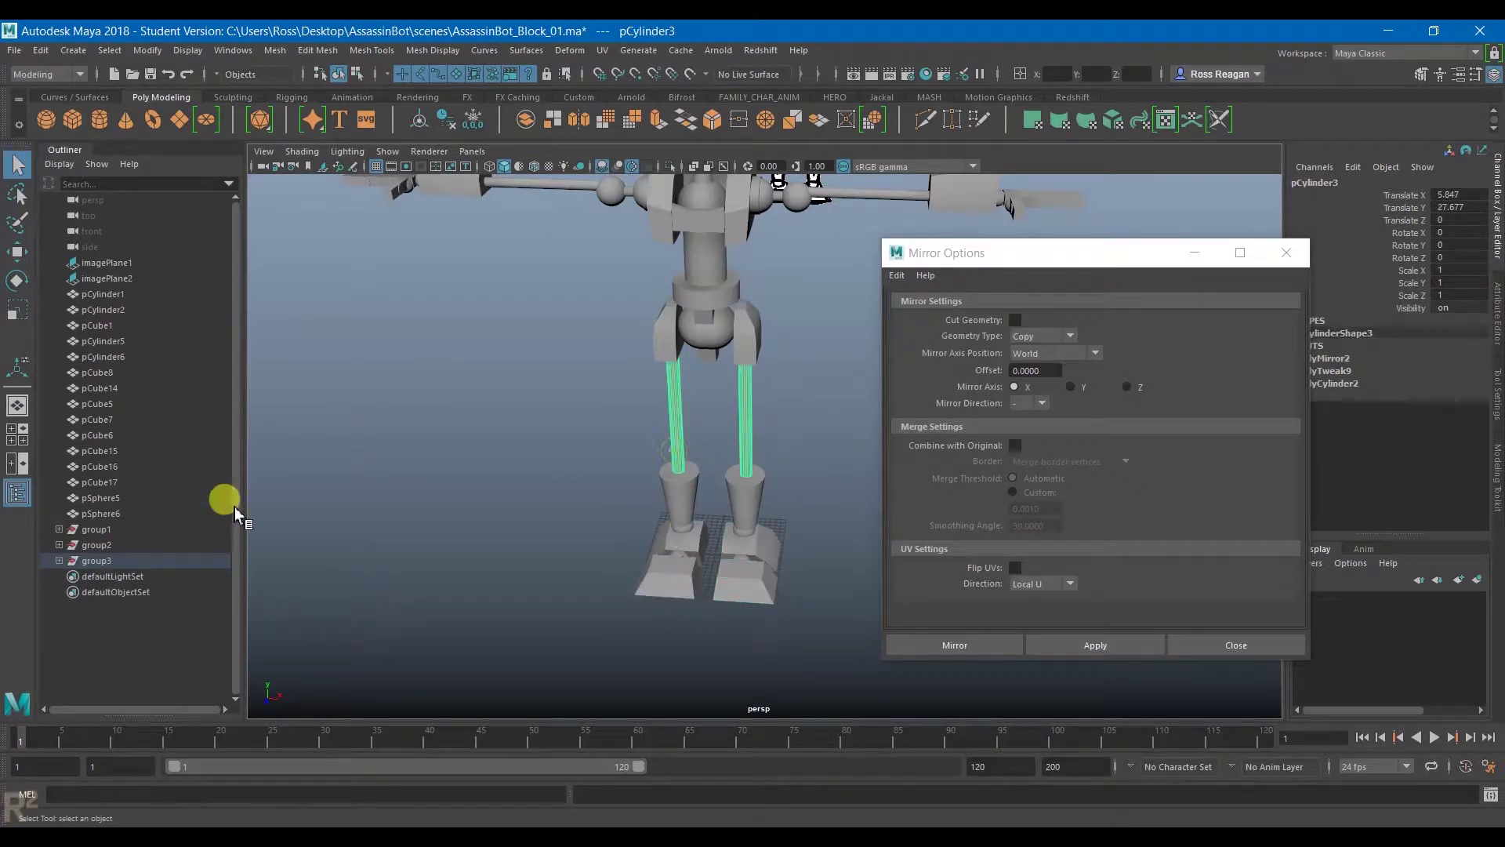
Step: Select the leg group and expand its hierarchy to examine the parts it contains
{"action": "left_click", "coordinate": [162, 562]}
{"action": "left_click", "coordinate": [59, 561]}
{"action": "scroll", "coordinate": [123, 579], "scroll_direction": "down", "scroll_amount": 1}
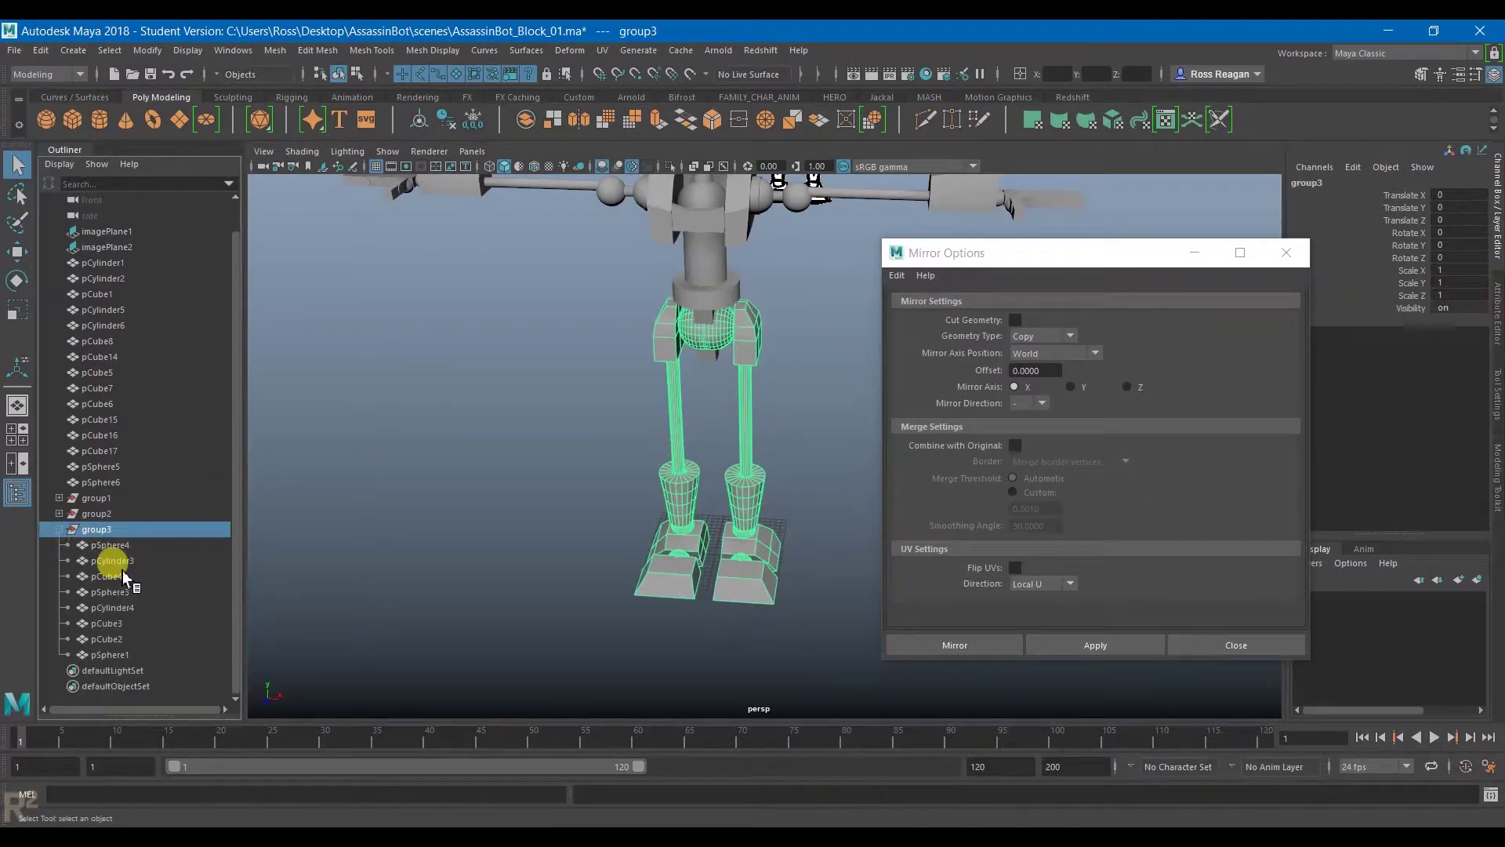
Step: Select individual parts inside the leg group to check whether both sides belong to the same objects
{"action": "left_click", "coordinate": [139, 561]}
{"action": "left_click", "coordinate": [143, 547]}
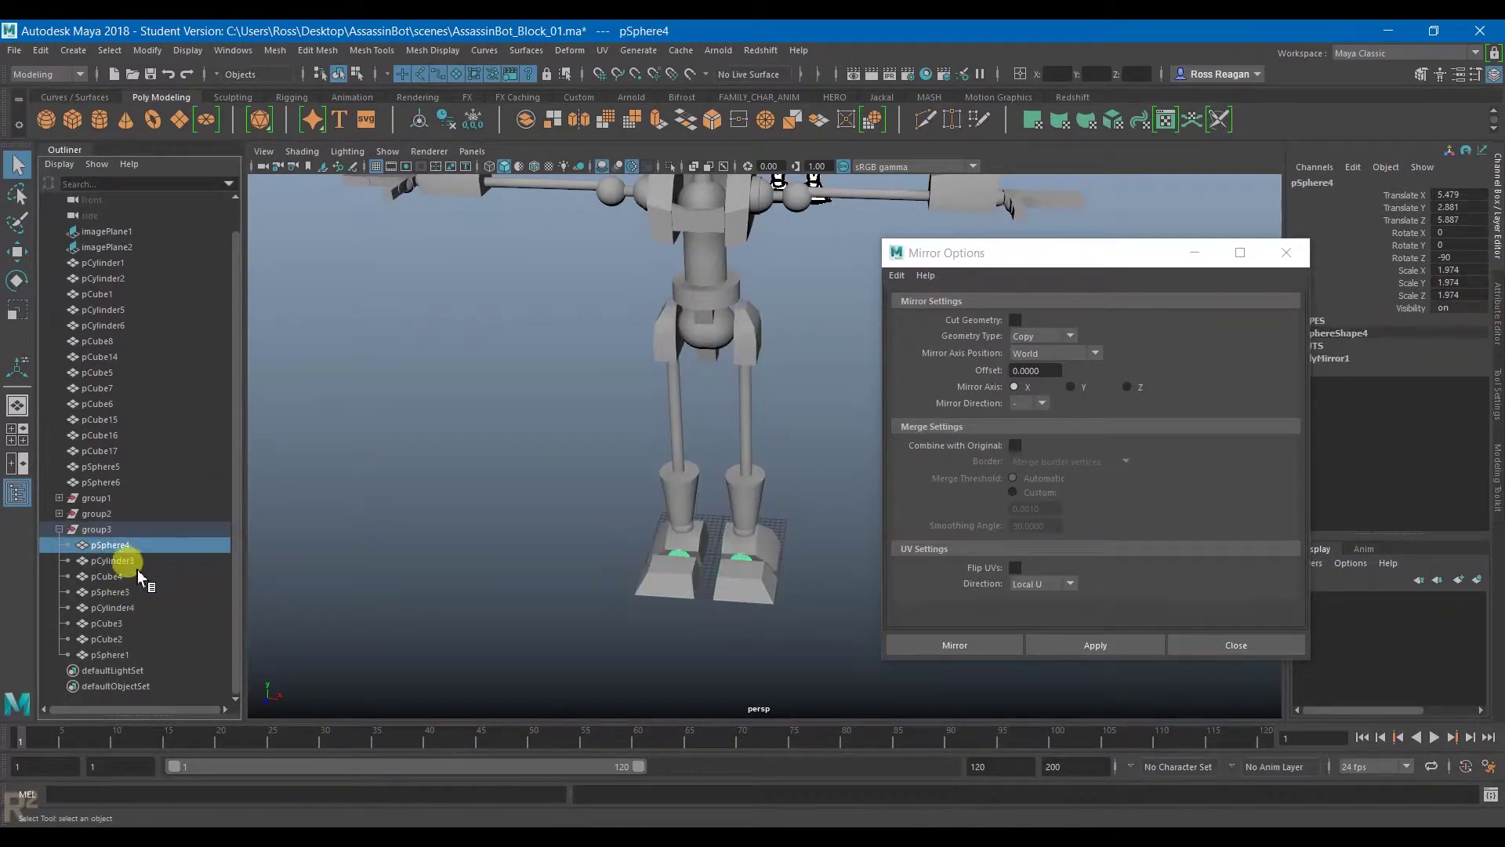
{"action": "left_click", "coordinate": [141, 578]}
{"action": "left_click", "coordinate": [133, 606]}
{"action": "left_click_drag", "start_coordinate": [455, 553], "coordinate": [460, 520], "text": "alt"}
{"action": "left_click", "coordinate": [465, 541]}
{"action": "left_click_drag", "start_coordinate": [608, 528], "coordinate": [565, 561], "text": "alt"}
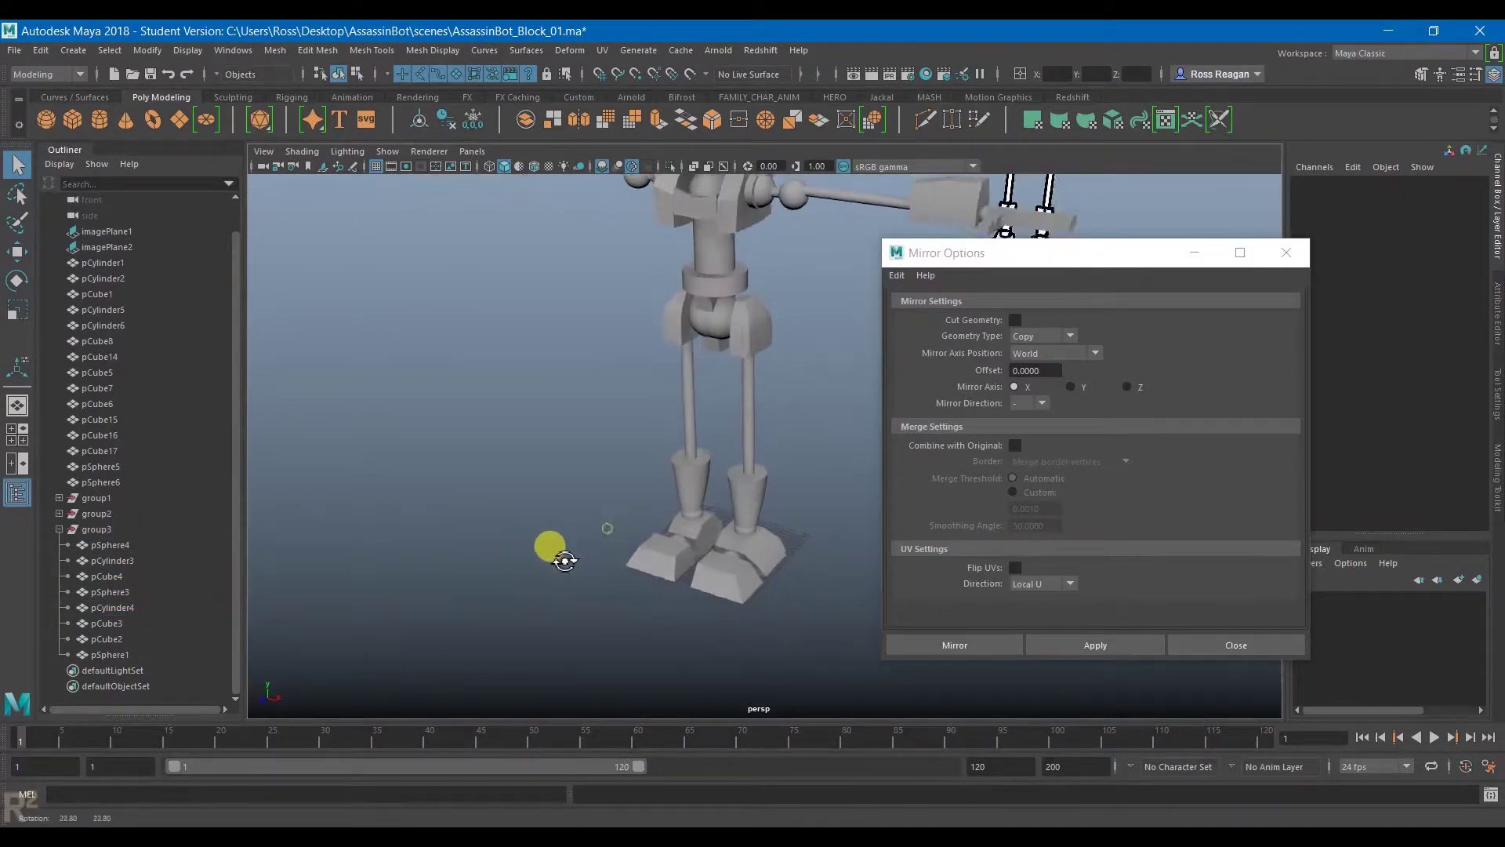
{"action": "middle_click_drag", "start_coordinate": [565, 559], "coordinate": [530, 519], "text": "alt"}
{"action": "mouse_move", "coordinate": [523, 540]}
{"action": "left_mouse_down", "text": "alt"}
{"action": "mouse_move", "coordinate": [572, 515]}
{"action": "mouse_move", "coordinate": [675, 521]}
{"action": "mouse_move", "coordinate": [761, 491]}
{"action": "mouse_move", "coordinate": [712, 511]}
{"action": "mouse_move", "coordinate": [494, 527]}
{"action": "left_mouse_up", "text": "alt"}
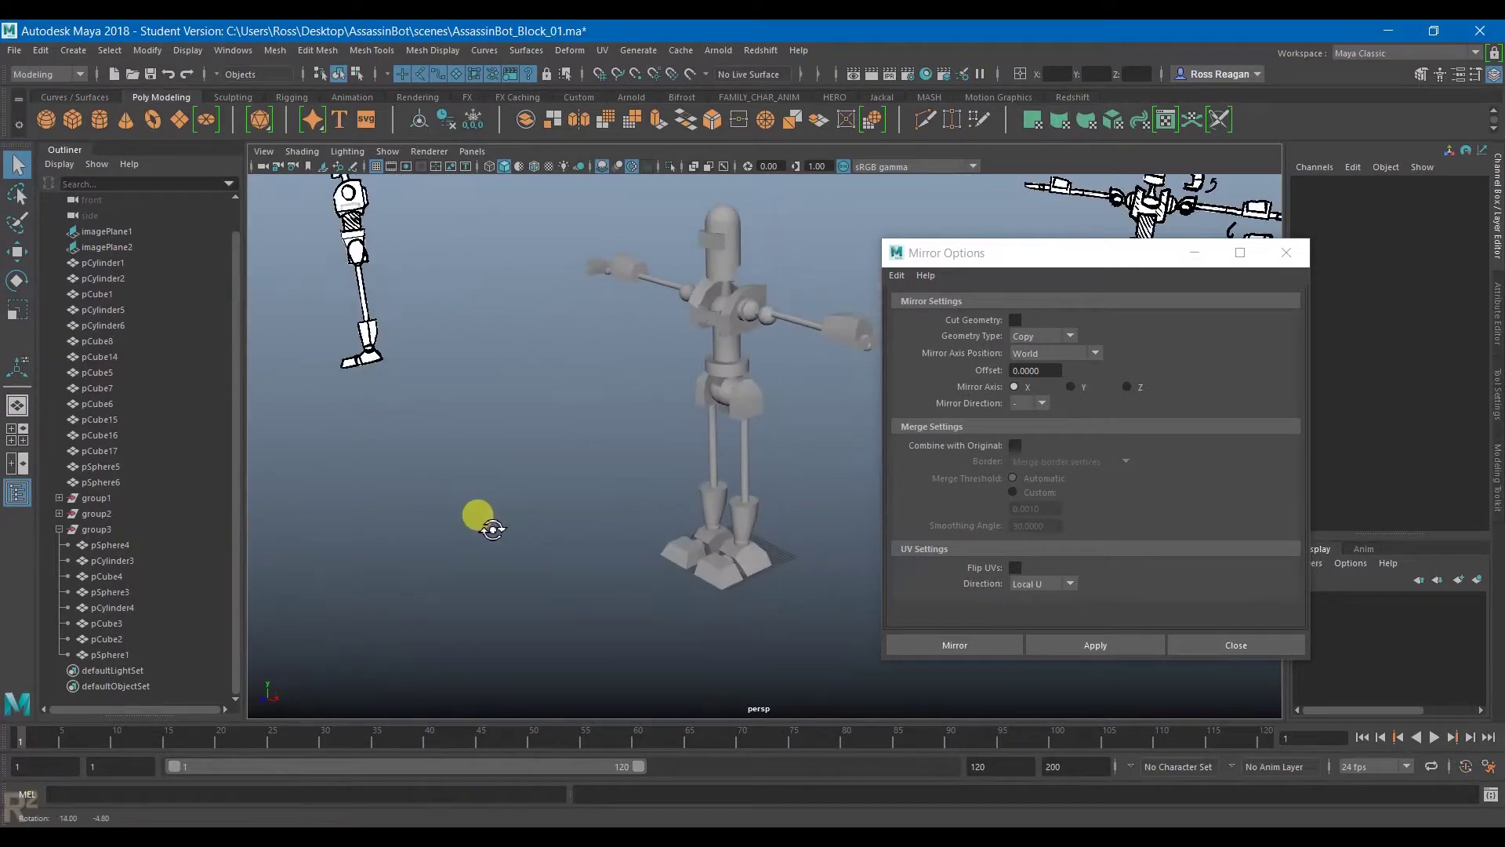
{"action": "scroll", "coordinate": [506, 513], "scroll_direction": "up", "scroll_amount": 2}
Step: Undo the copied leg mirroring along with the part selections made since, leaving a single leg
{"action": "key", "text": "ctrl+z"}
{"action": "key", "text": "ctrl+z"}
{"action": "key", "text": "ctrl+z"}
{"action": "key", "text": "ctrl+z"}
{"action": "key", "text": "ctrl+z"}
{"action": "key", "text": "ctrl+z"}
{"action": "key", "text": "ctrl+z"}
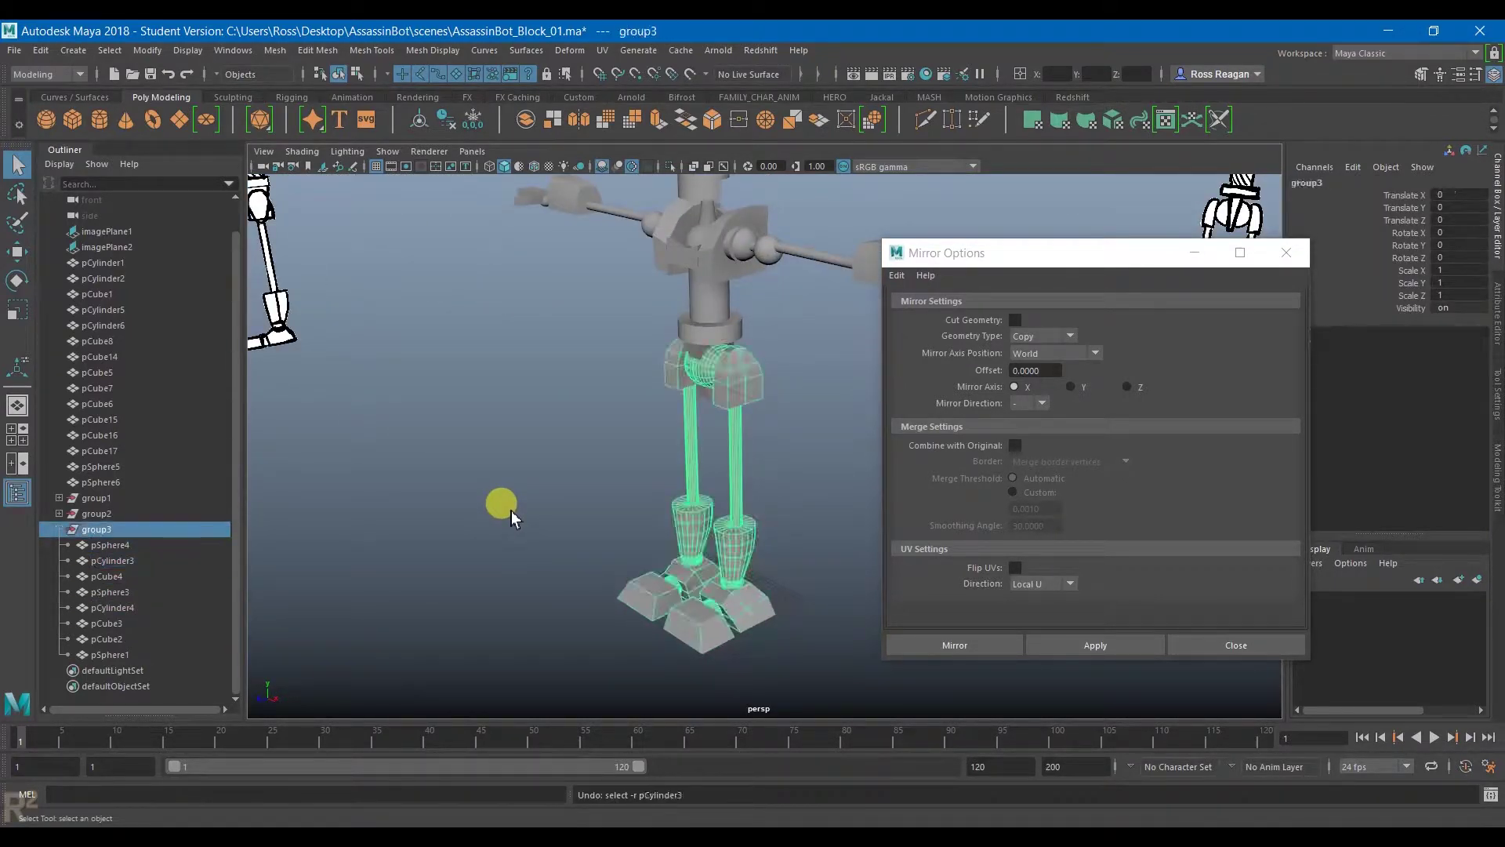
{"action": "key", "text": "ctrl+z"}
{"action": "key", "text": "ctrl+z"}
{"action": "key", "text": "ctrl+z"}
{"action": "key", "text": "ctrl+z"}
{"action": "key", "text": "ctrl+z"}
{"action": "key", "text": "ctrl+z"}
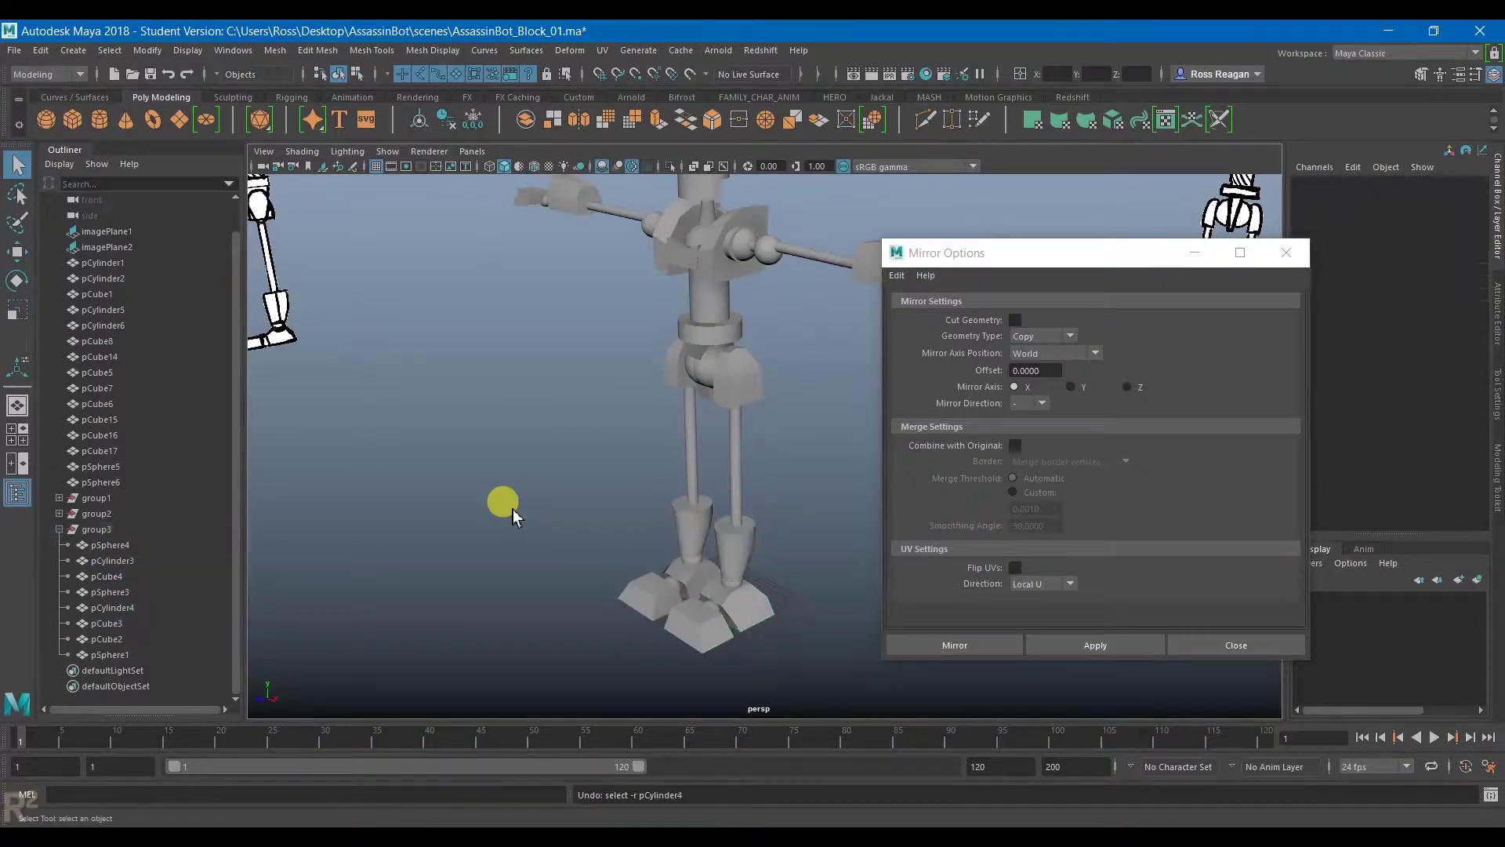
{"action": "key", "text": "ctrl+z"}
{"action": "key", "text": "ctrl+z"}
{"action": "key", "text": "ctrl+z"}
{"action": "key", "text": "ctrl+z"}
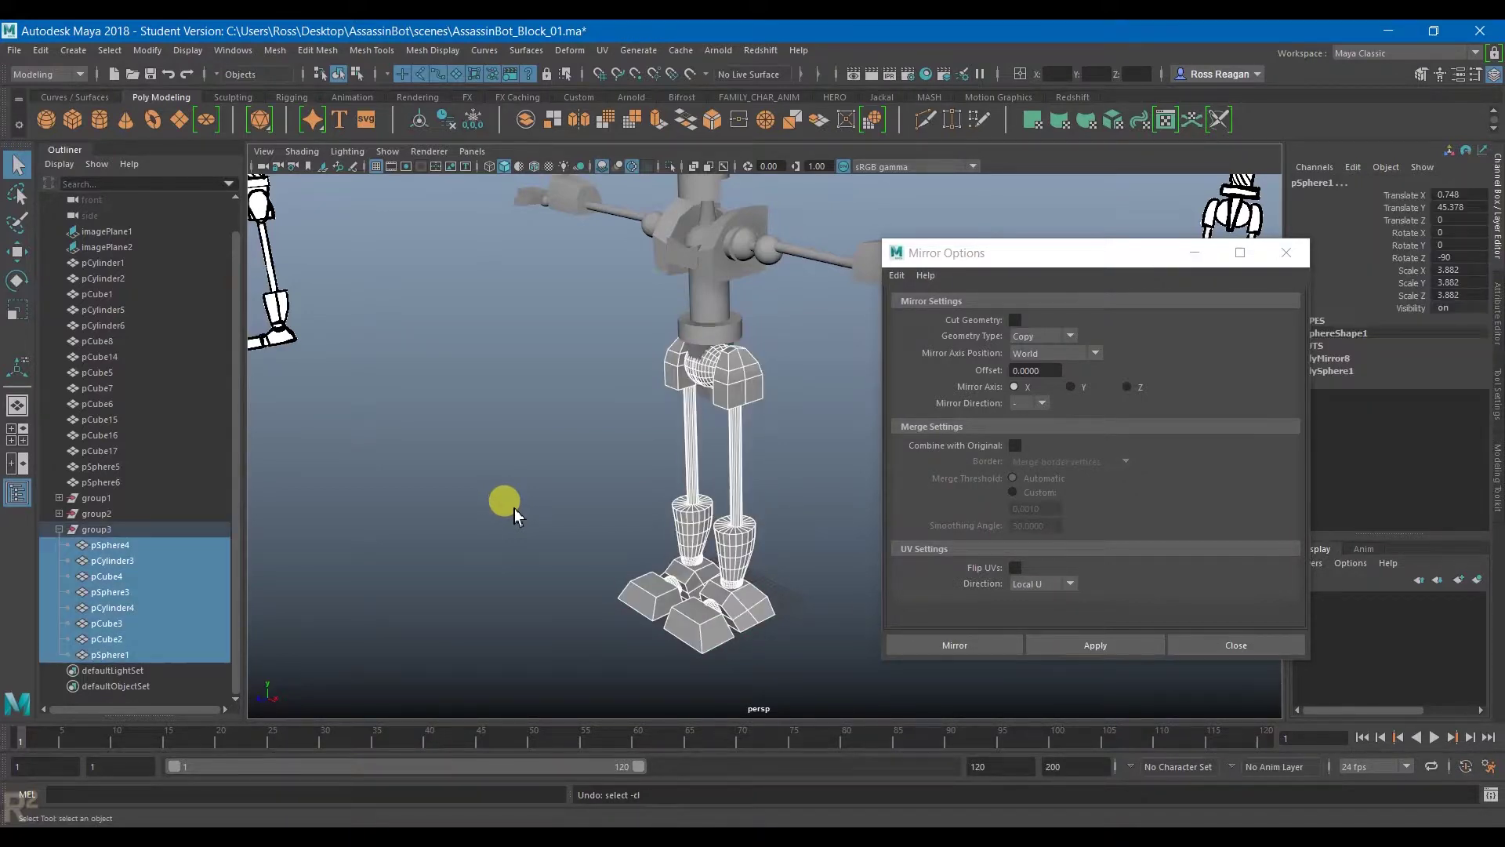
Step: Mirror the leg group across the world X axis with geometry type Instance
{"action": "left_click", "coordinate": [156, 533]}
{"action": "left_click", "coordinate": [1022, 335]}
{"action": "left_click", "coordinate": [1047, 368]}
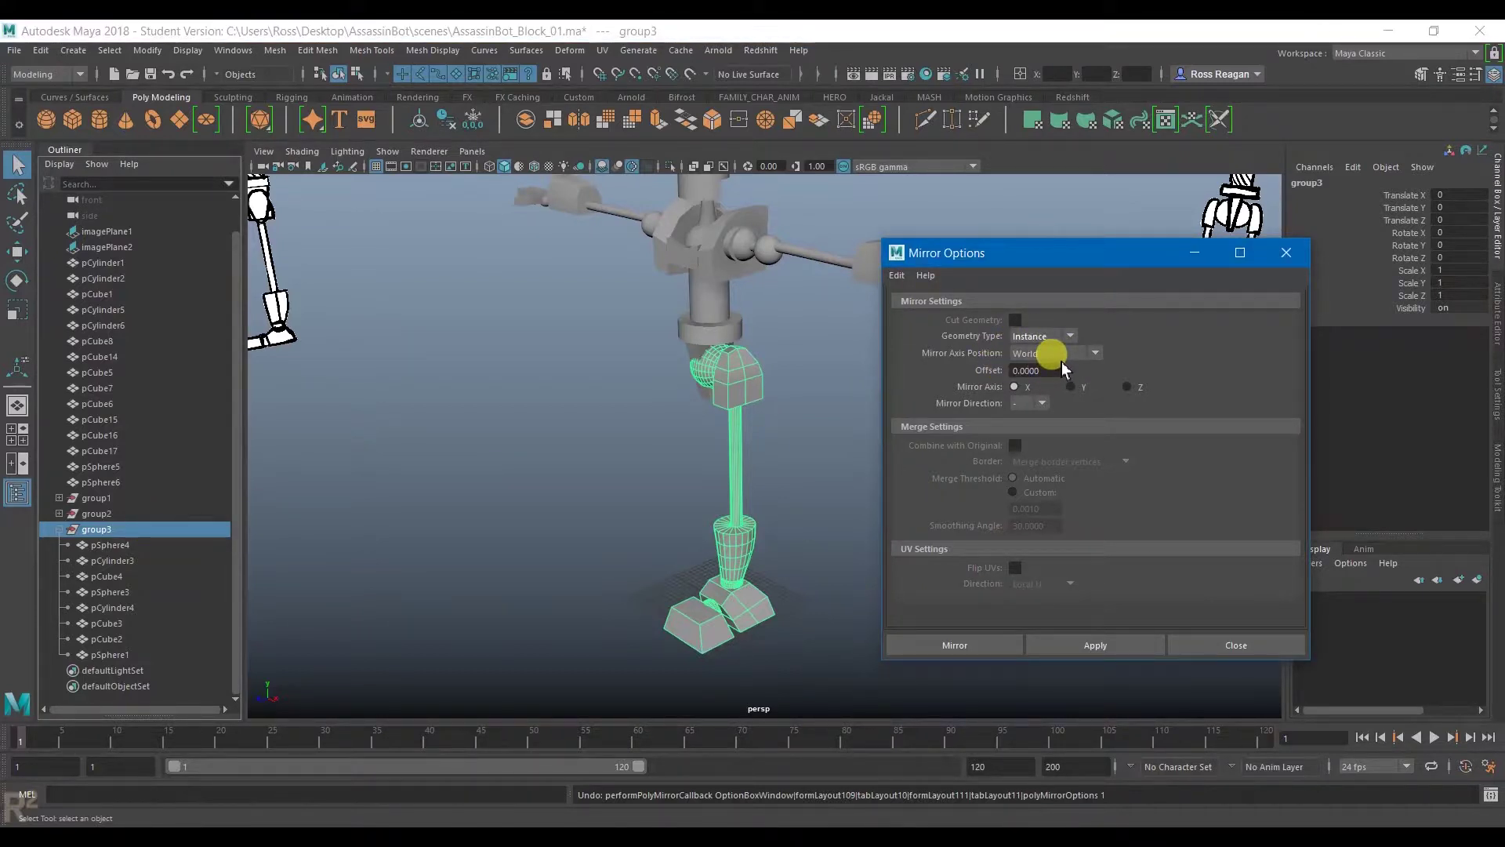
{"action": "left_click", "coordinate": [1062, 359]}
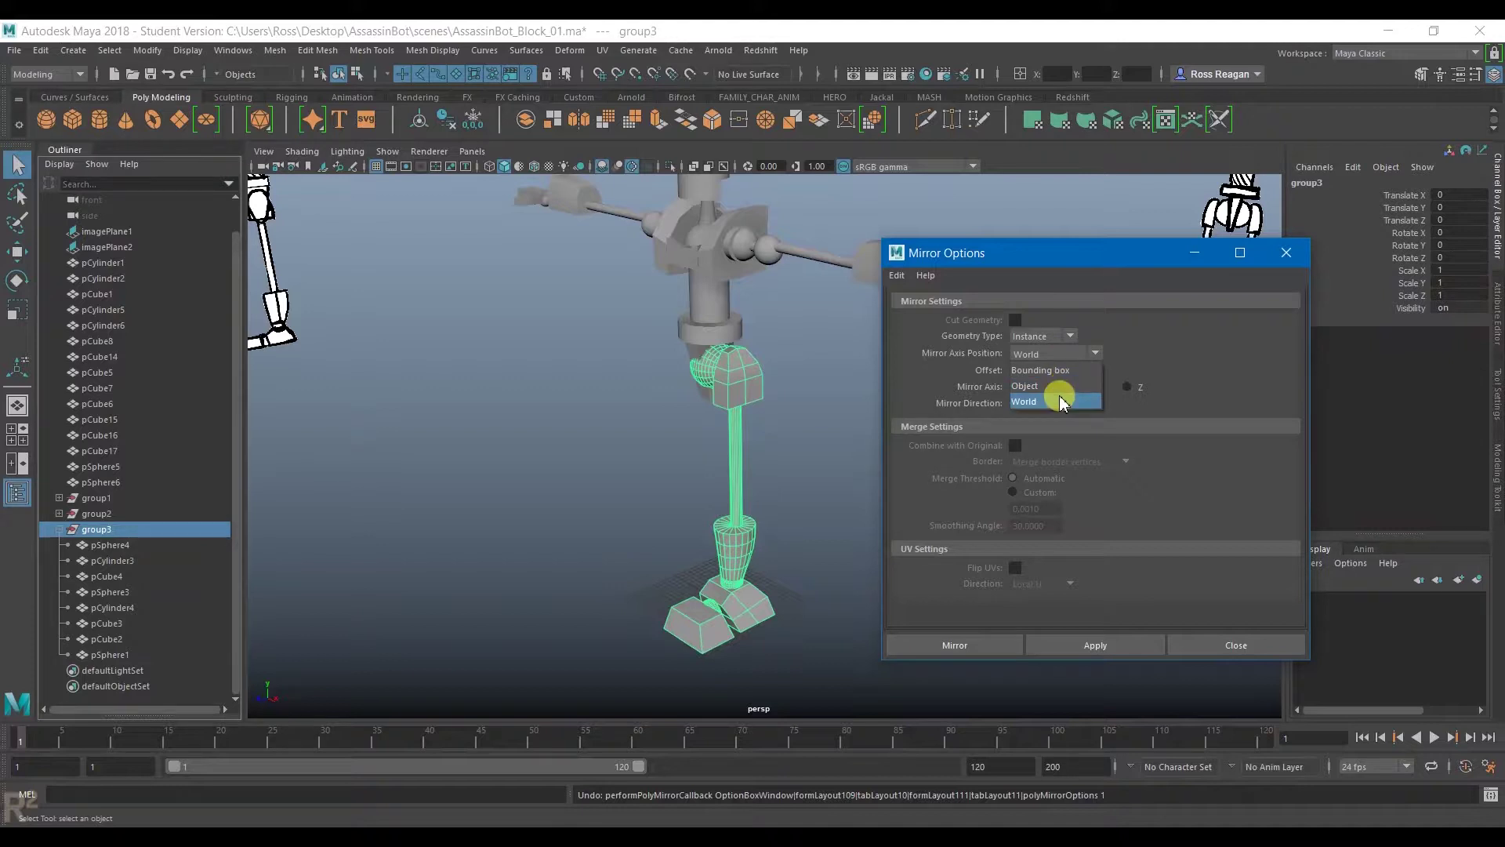
{"action": "left_click", "coordinate": [1018, 386]}
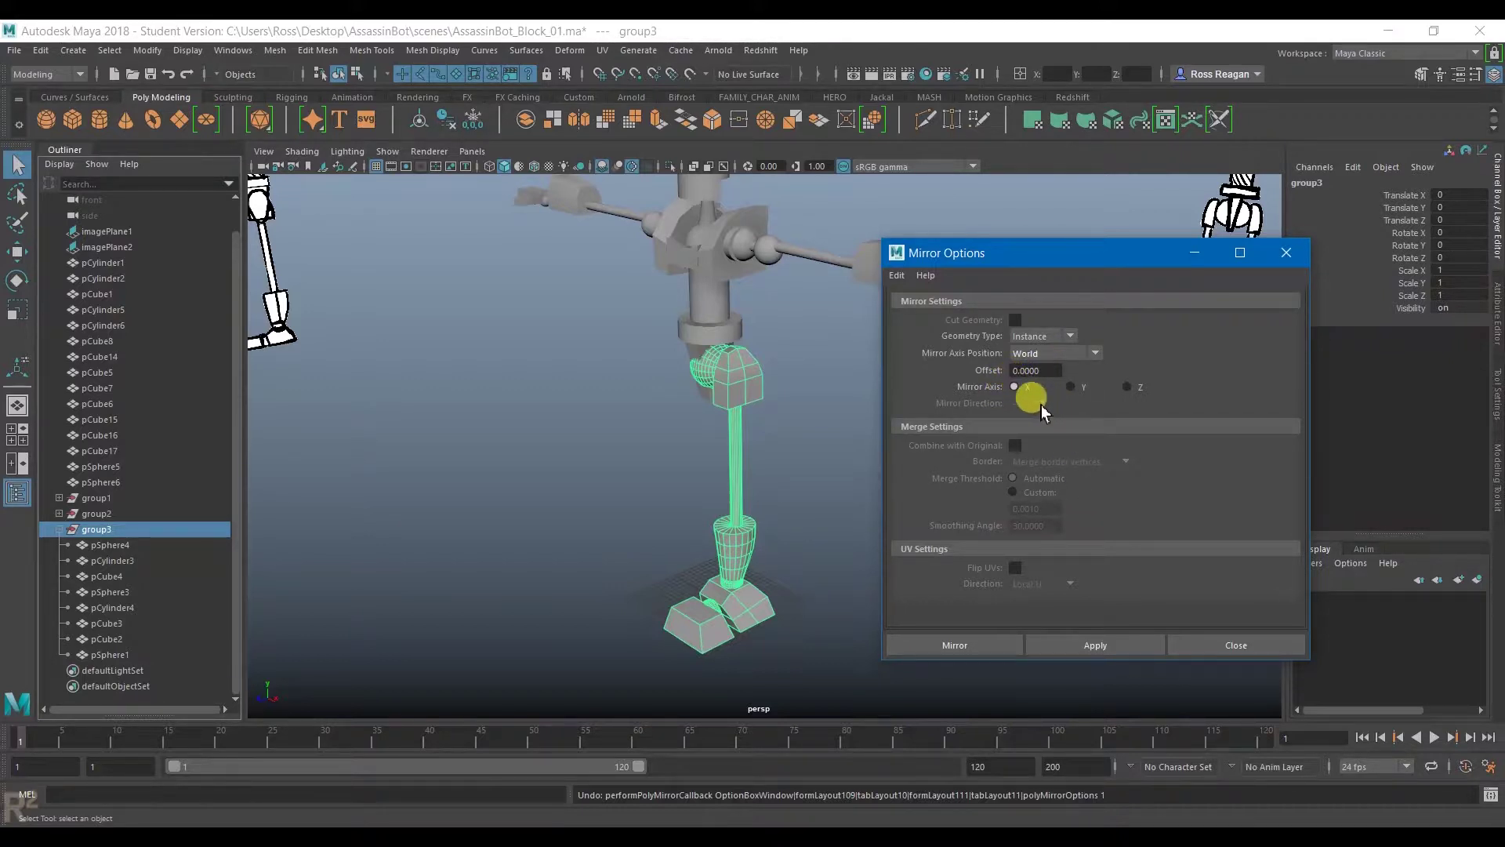
{"action": "left_click", "coordinate": [1081, 641]}
{"action": "left_click_drag", "start_coordinate": [683, 538], "coordinate": [697, 535], "text": "alt"}
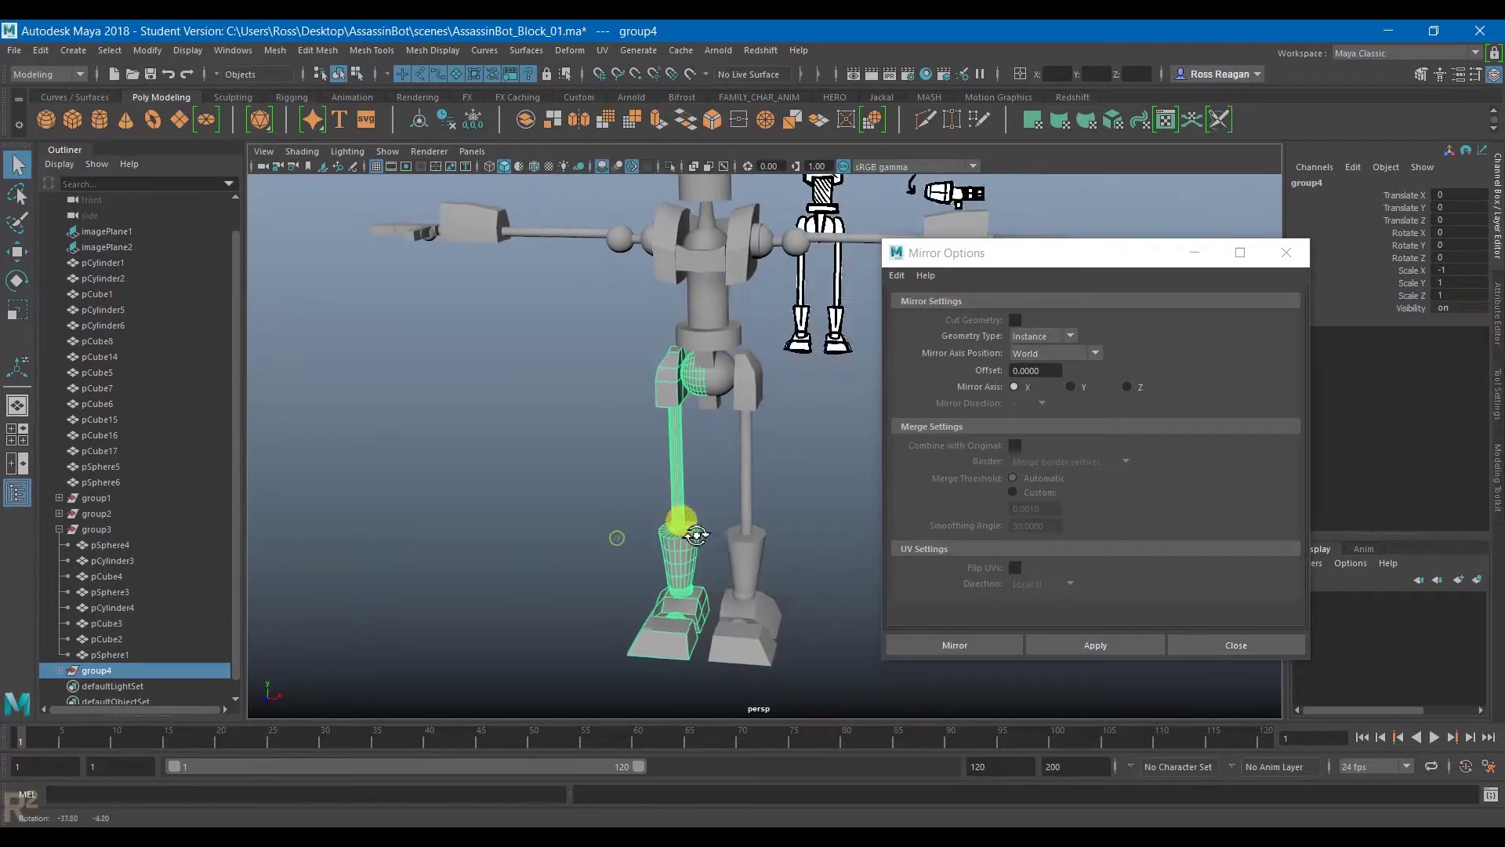
{"action": "right_click_drag", "start_coordinate": [697, 534], "coordinate": [501, 563], "text": "alt"}
Step: Expand the mirrored leg's group and select its foot ball to check that both sides are linked
{"action": "left_click", "coordinate": [59, 671]}
{"action": "scroll", "coordinate": [110, 612], "scroll_direction": "down", "scroll_amount": 4}
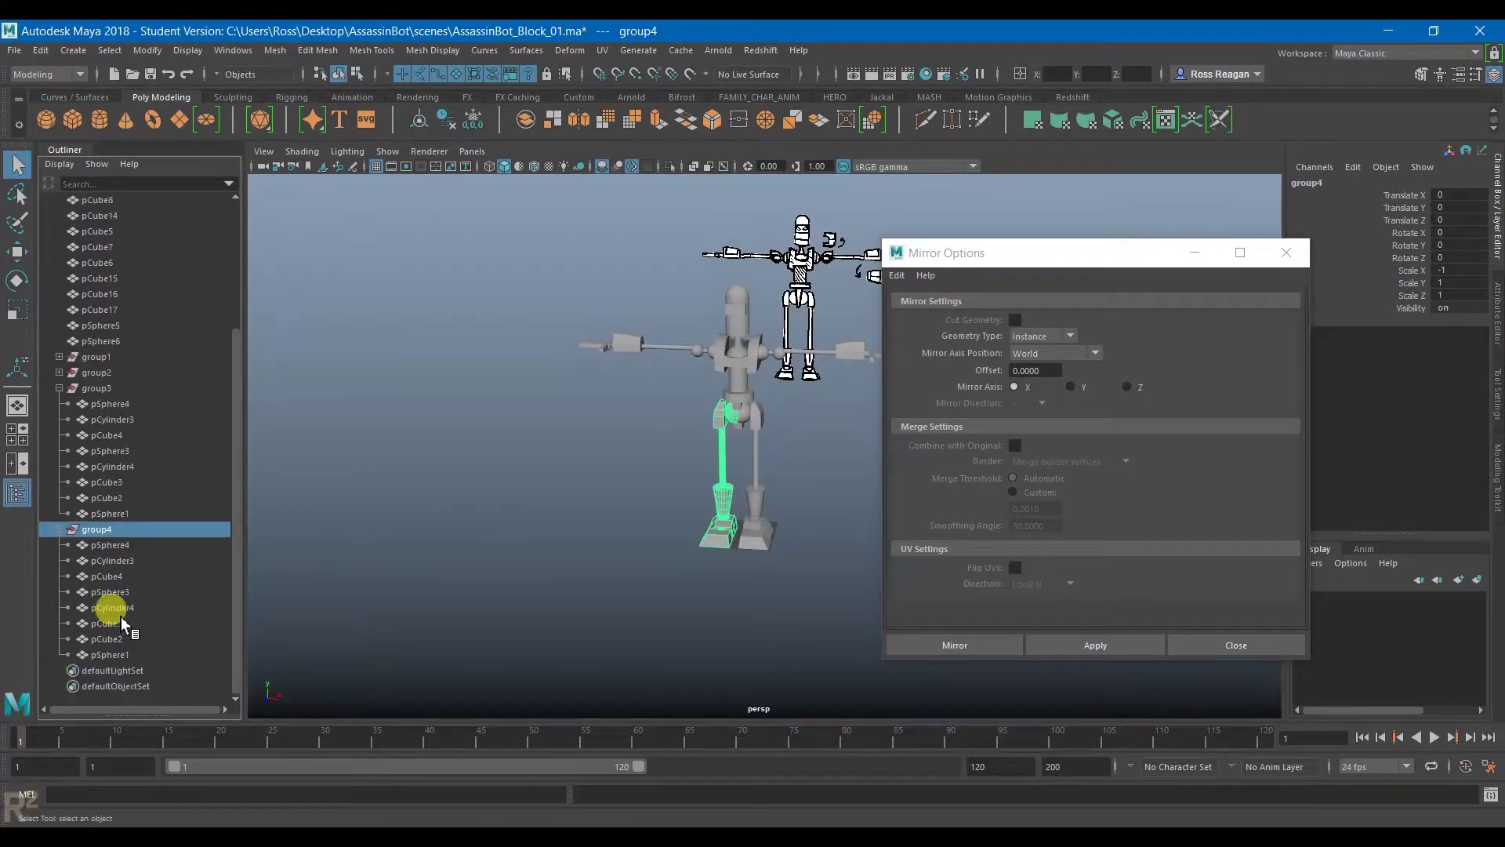
{"action": "left_click", "coordinate": [110, 545]}
{"action": "key", "text": "f"}
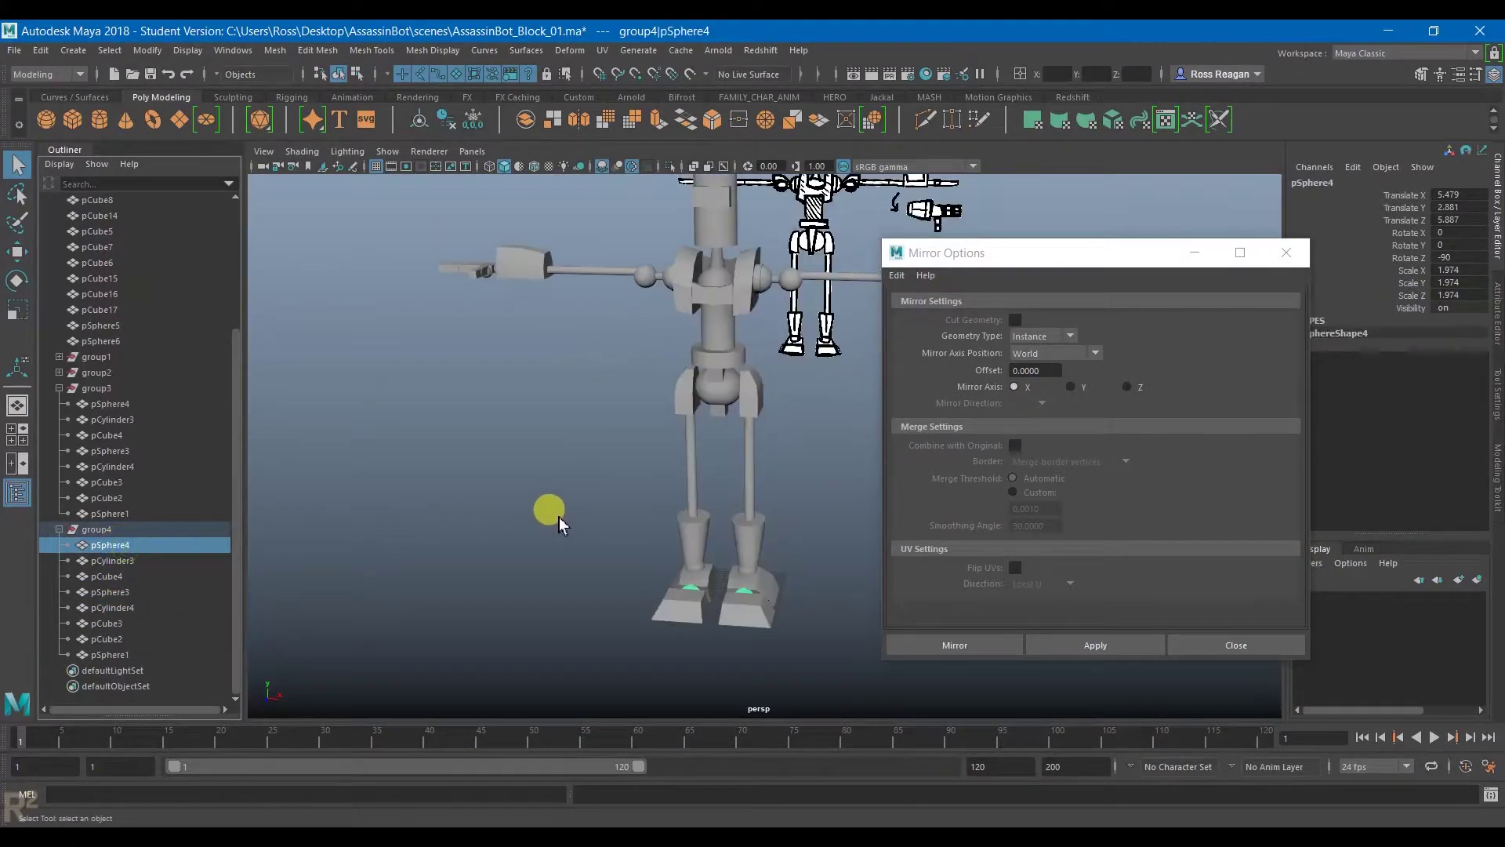
{"action": "scroll", "coordinate": [558, 516], "scroll_direction": "up", "scroll_amount": 4}
{"action": "left_click", "coordinate": [790, 520]}
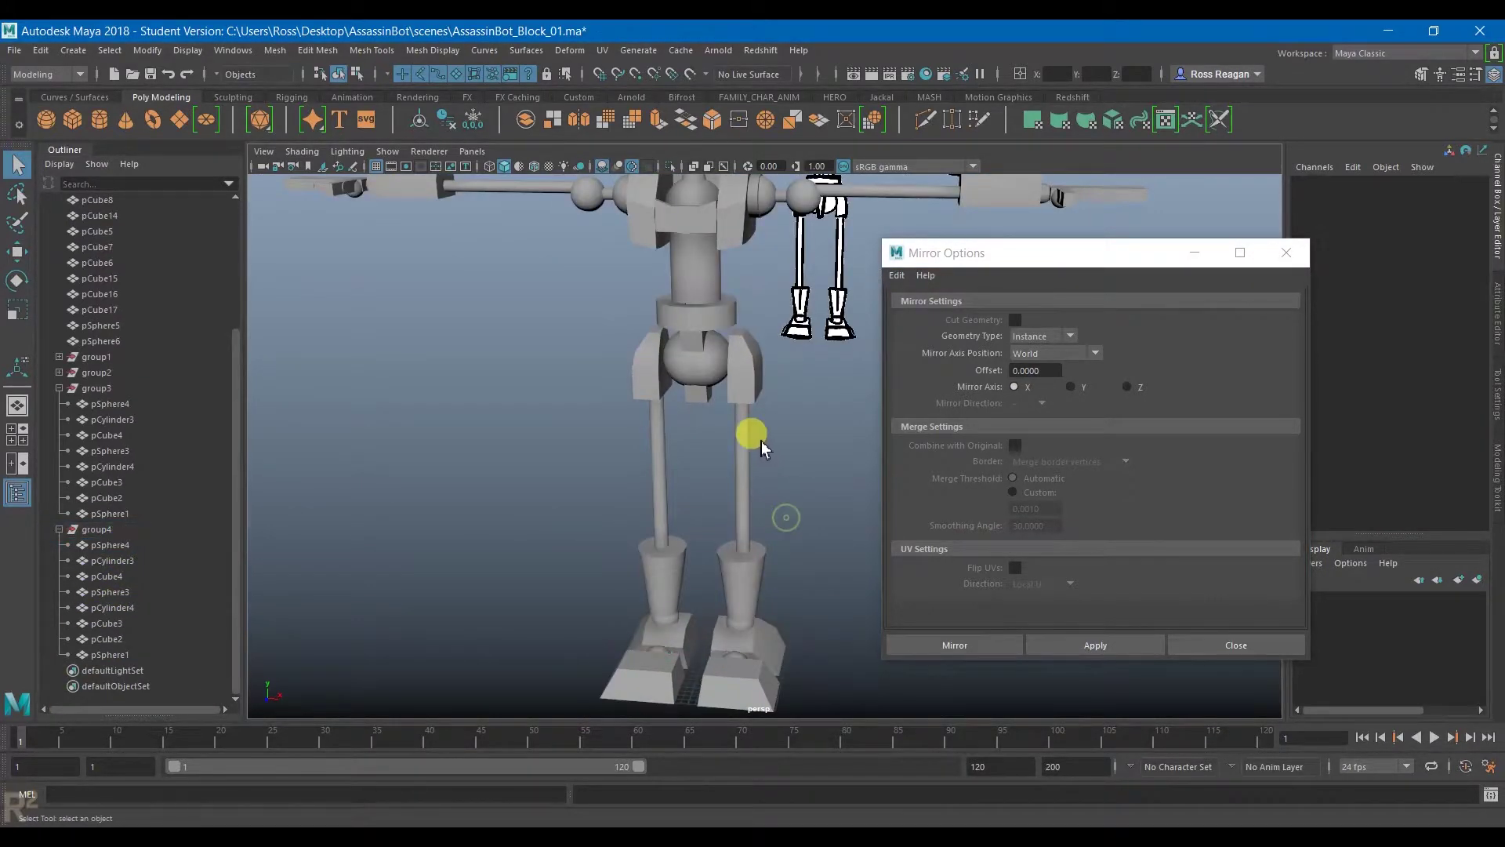
Step: Test the instancing by moving the original thigh rod sideways, and undo the move
{"action": "left_click", "coordinate": [746, 446]}
{"action": "key", "text": "w"}
{"action": "left_click_drag", "start_coordinate": [804, 486], "coordinate": [902, 506]}
{"action": "key", "text": "ctrl+z"}
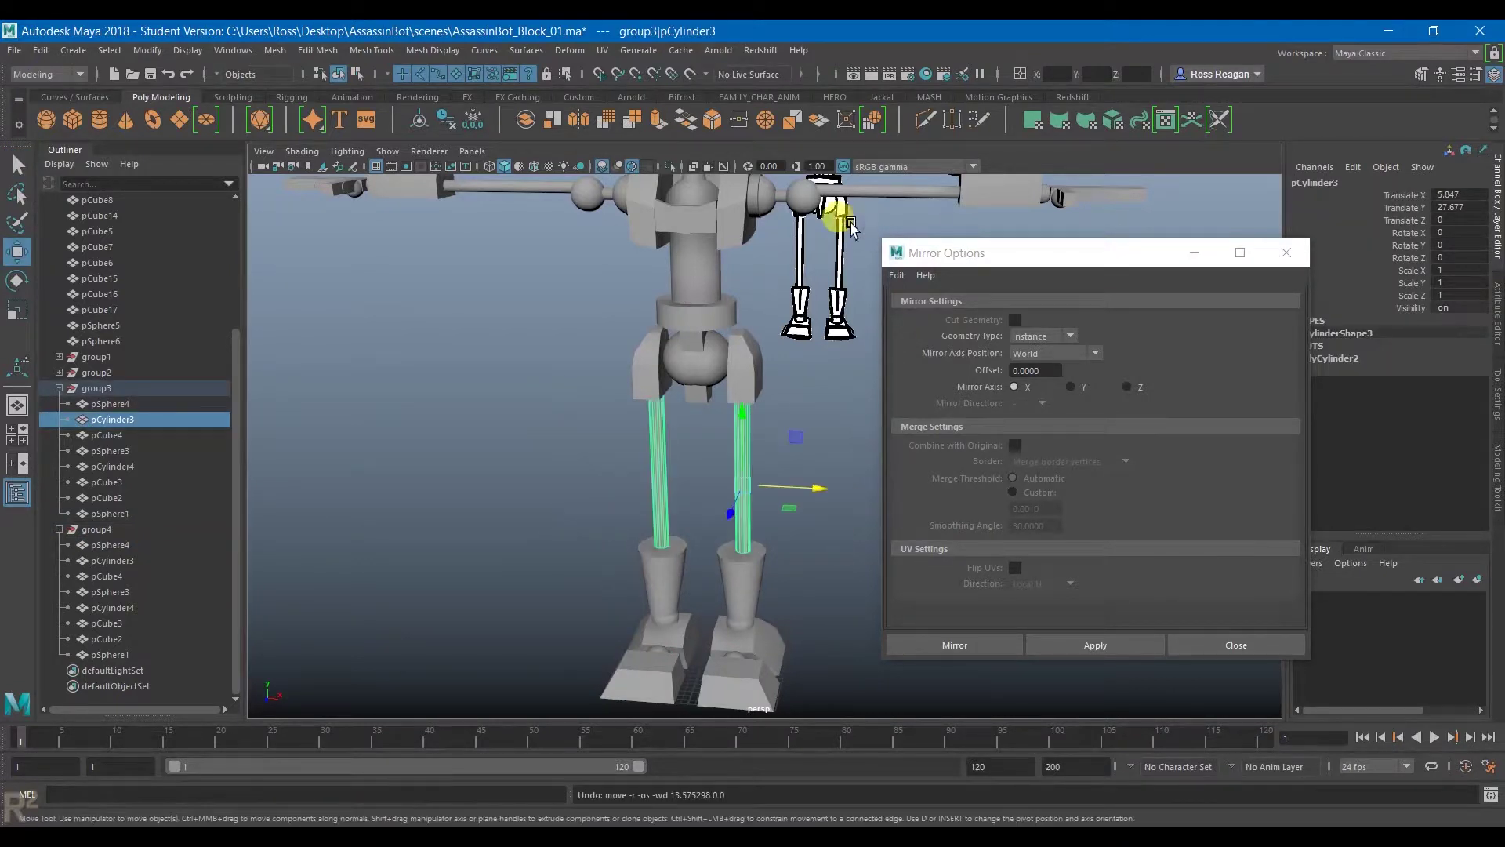
{"action": "right_click_drag", "start_coordinate": [853, 219], "coordinate": [776, 361], "text": "alt"}
Step: Test-move the original leg's hip block to check its mirrored instance, and undo the move
{"action": "left_click_drag", "start_coordinate": [776, 362], "coordinate": [761, 410], "text": "alt"}
{"action": "key", "text": "q"}
{"action": "left_click", "coordinate": [738, 435]}
{"action": "scroll", "coordinate": [733, 435], "scroll_direction": "up", "scroll_amount": 3}
{"action": "key", "text": "w"}
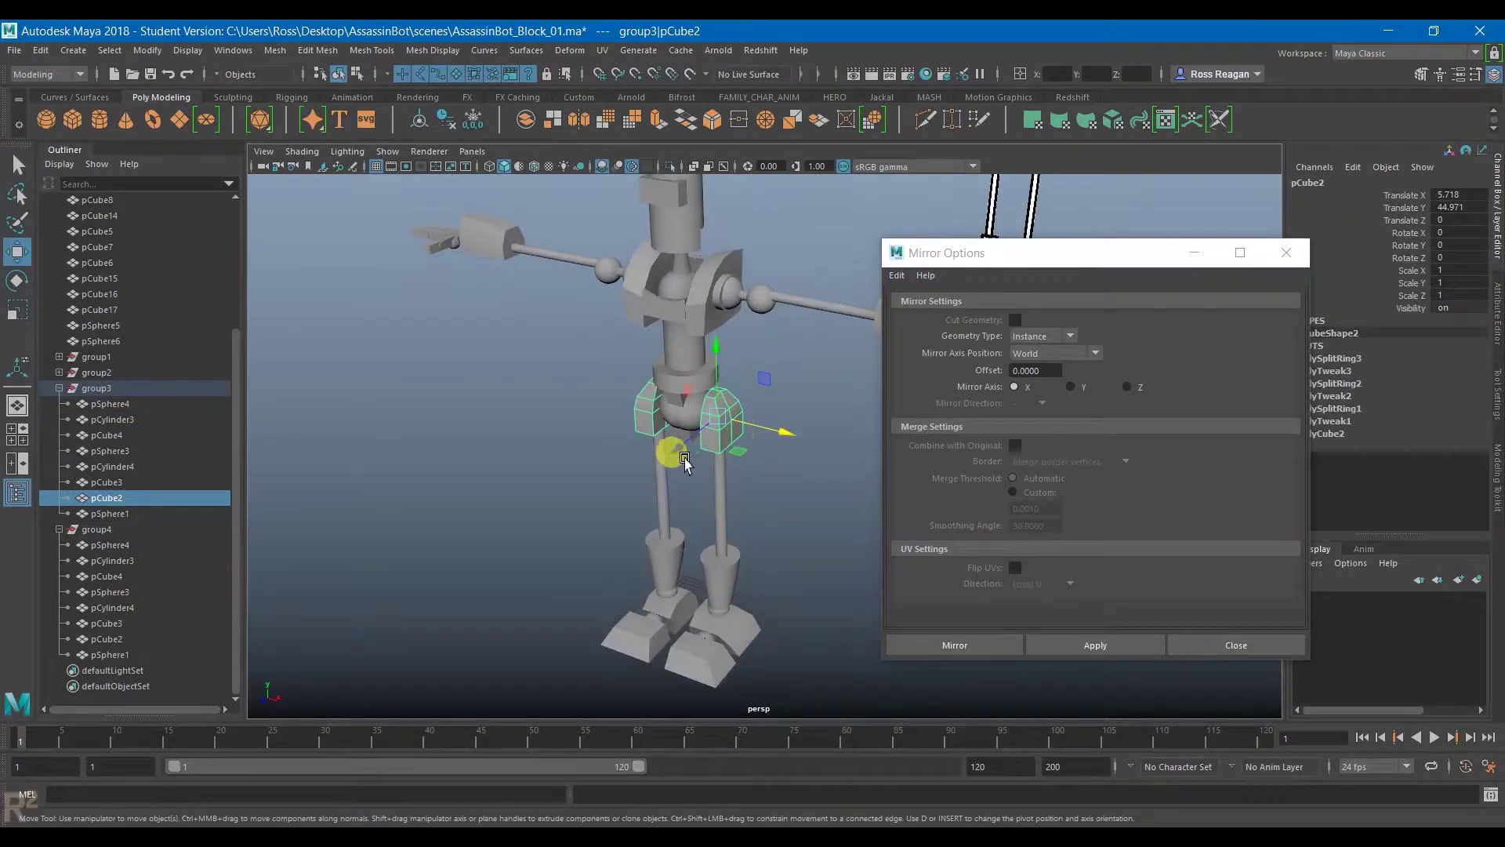
{"action": "left_click_drag", "start_coordinate": [681, 458], "coordinate": [734, 422]}
{"action": "key", "text": "ctrl+z"}
Step: Test-move the thigh rod and the lower leg in turn, undo each move, and clear the selection
{"action": "left_click", "coordinate": [712, 516]}
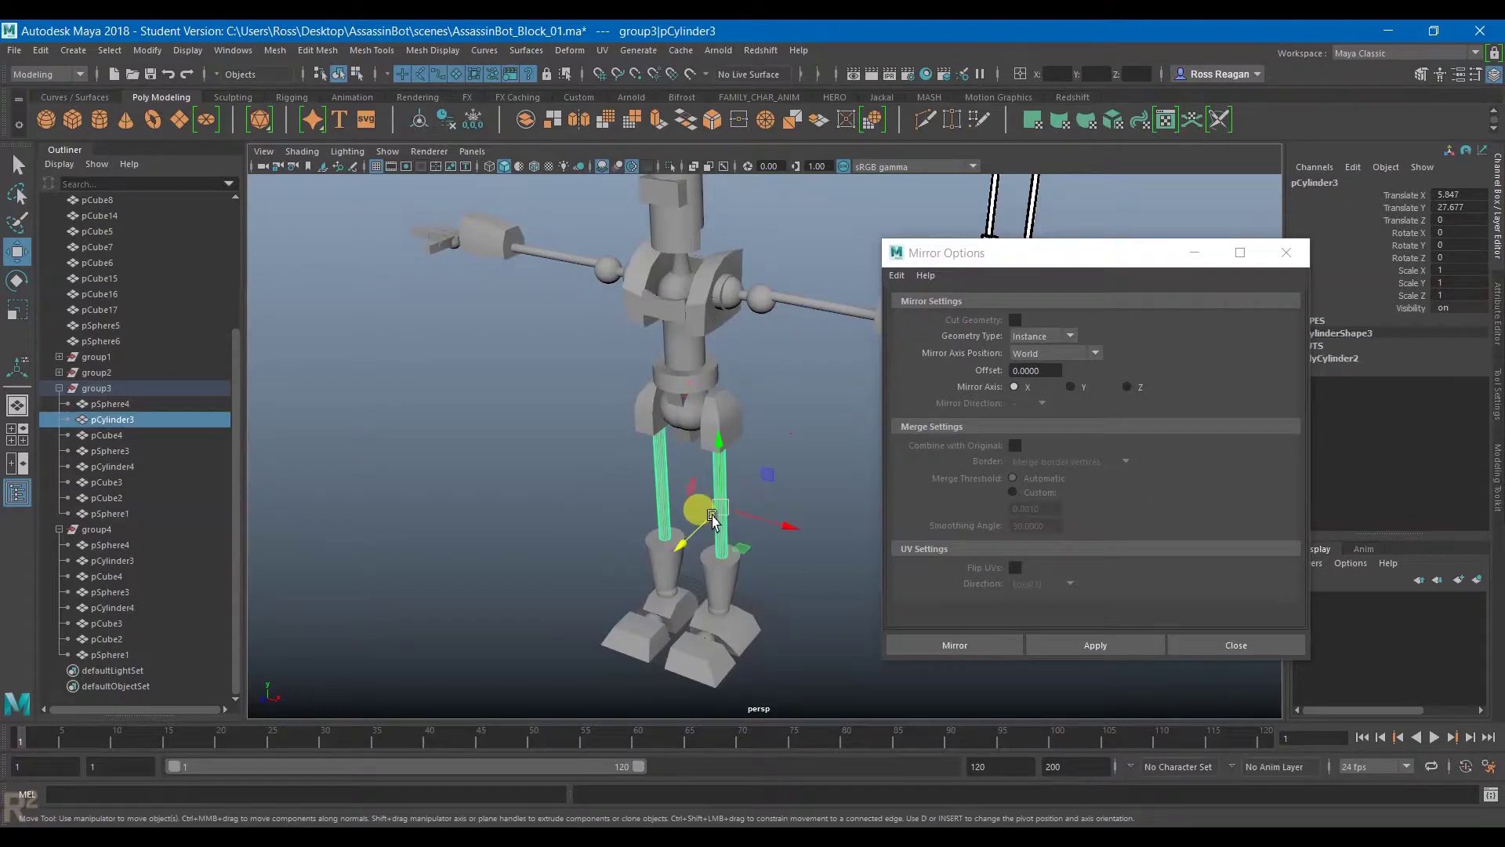
{"action": "left_click_drag", "start_coordinate": [675, 539], "coordinate": [637, 576]}
{"action": "key", "text": "ctrl+z"}
{"action": "left_click", "coordinate": [727, 578]}
{"action": "left_click_drag", "start_coordinate": [775, 603], "coordinate": [824, 615]}
{"action": "key", "text": "ctrl+z"}
{"action": "left_click", "coordinate": [816, 500]}
Step: Examine the torso's front plate up close, selecting both halves to see how they are divided
{"action": "scroll", "coordinate": [796, 521], "scroll_direction": "down", "scroll_amount": 5}
{"action": "scroll", "coordinate": [796, 533], "scroll_direction": "up", "scroll_amount": 3}
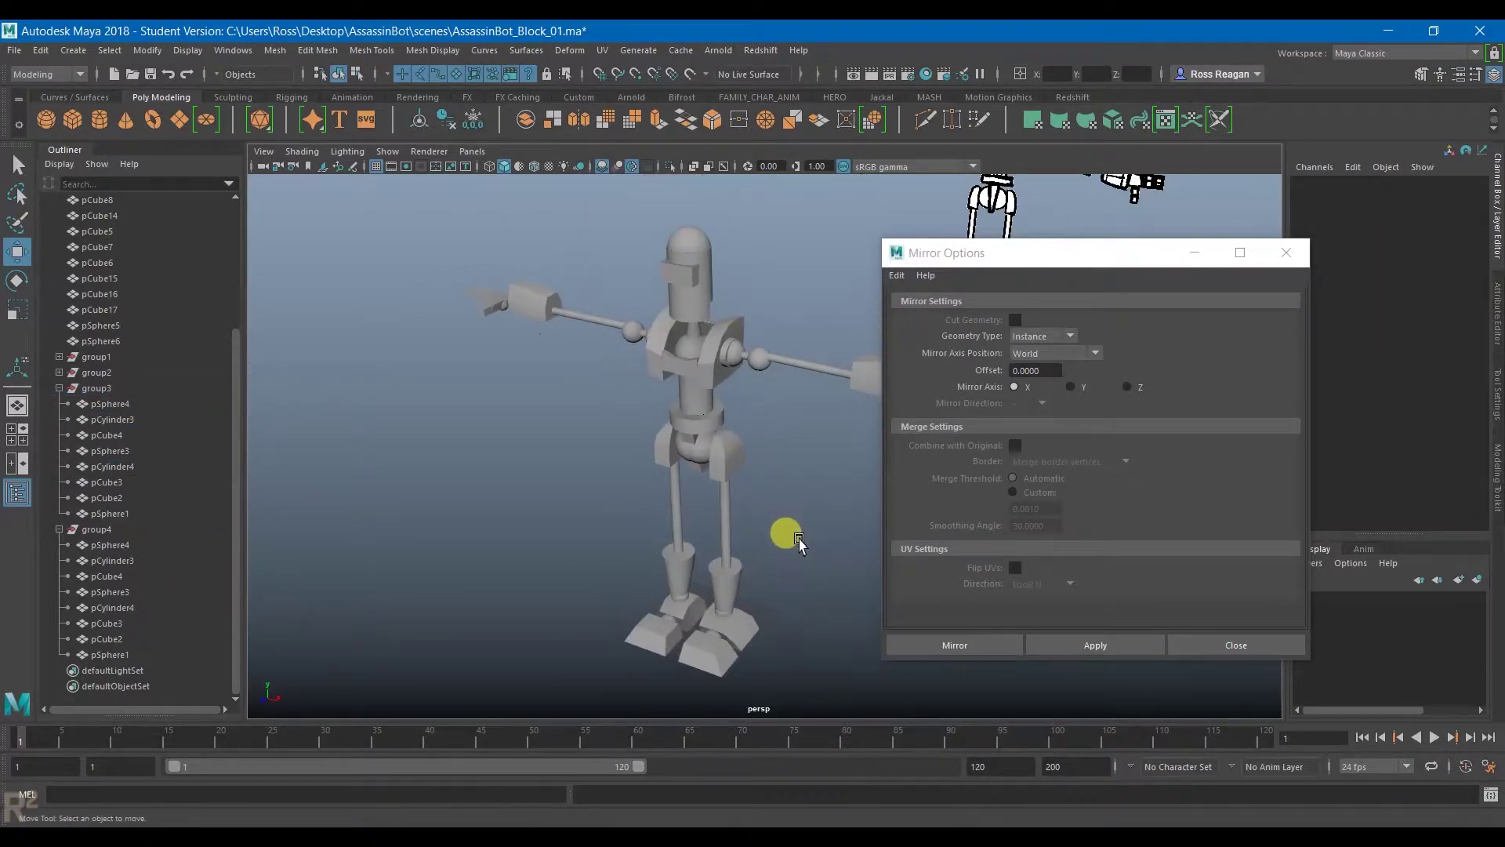
{"action": "right_click_drag", "start_coordinate": [739, 531], "coordinate": [823, 564], "text": "alt"}
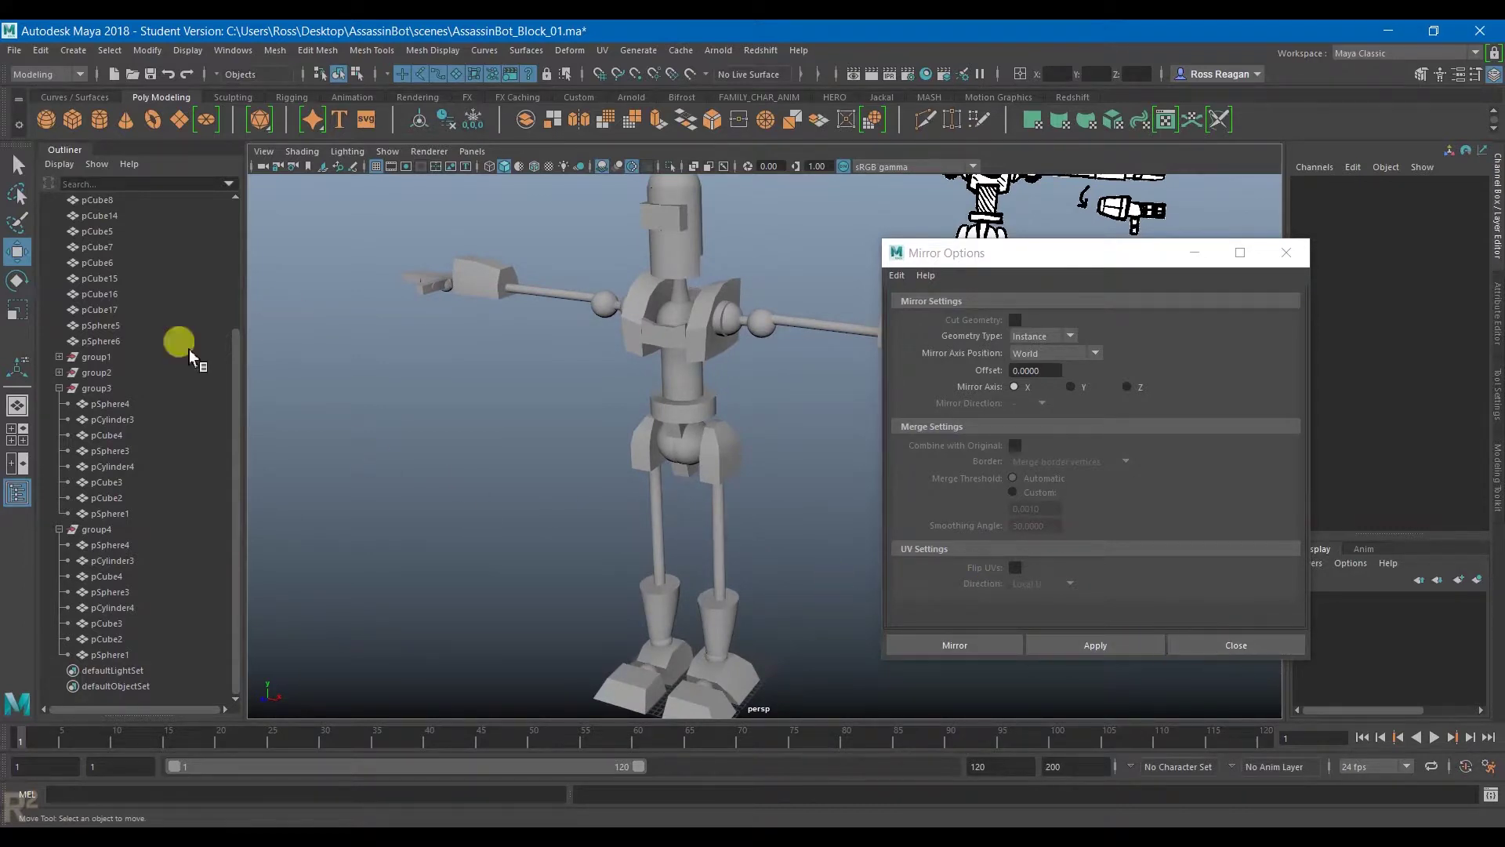
{"action": "middle_click_drag", "start_coordinate": [661, 525], "coordinate": [679, 574], "text": "alt"}
{"action": "right_click_drag", "start_coordinate": [679, 574], "coordinate": [719, 598], "text": "alt"}
{"action": "left_click_drag", "start_coordinate": [719, 598], "coordinate": [780, 582], "text": "alt"}
{"action": "middle_click_drag", "start_coordinate": [780, 582], "coordinate": [717, 547], "text": "alt"}
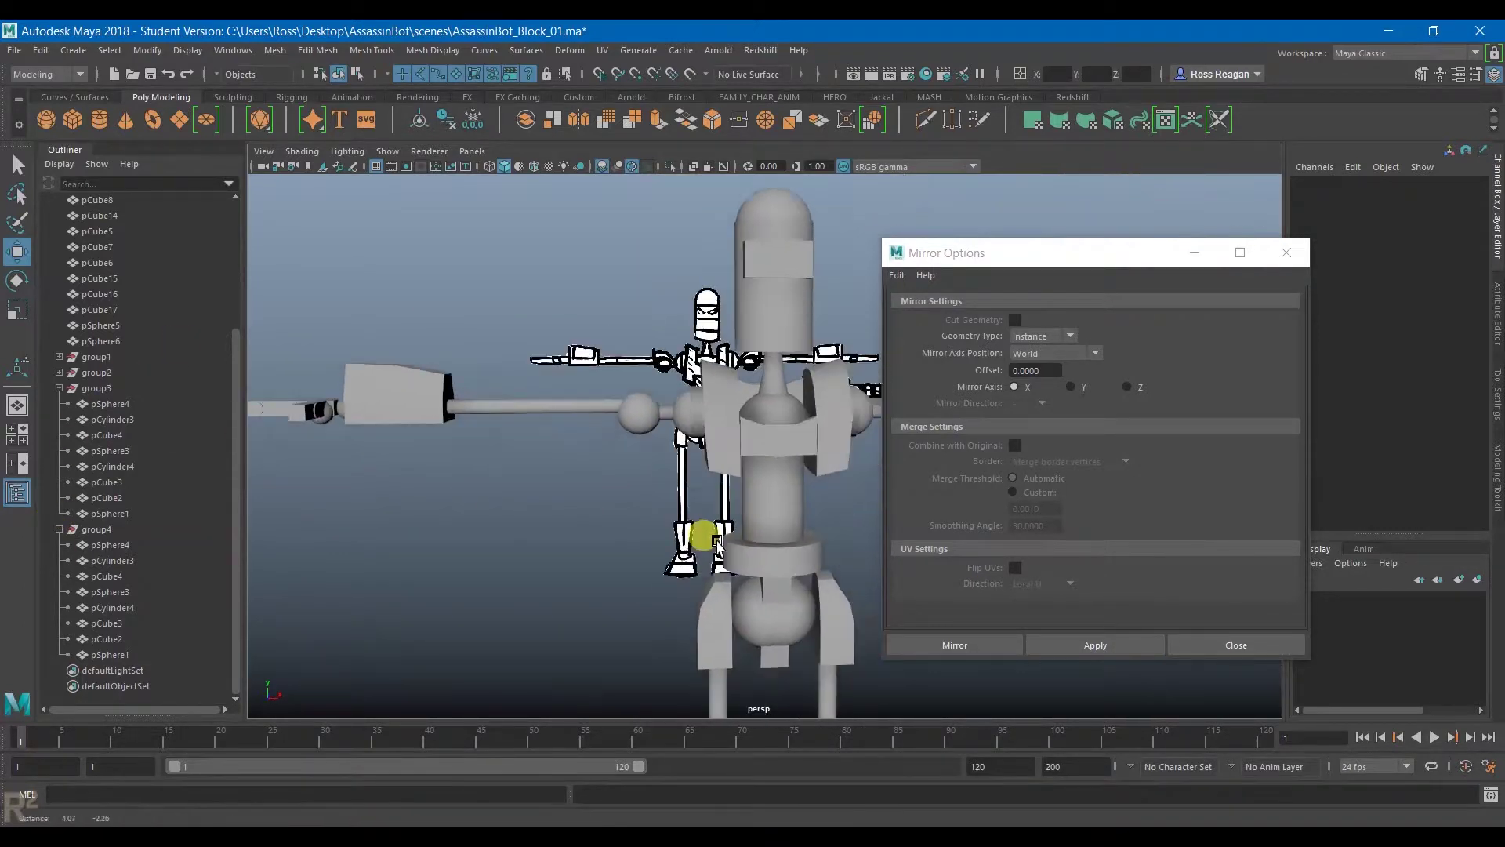
{"action": "right_click_drag", "start_coordinate": [718, 541], "coordinate": [858, 520], "text": "alt"}
{"action": "left_click", "coordinate": [725, 458]}
{"action": "left_click", "coordinate": [657, 479]}
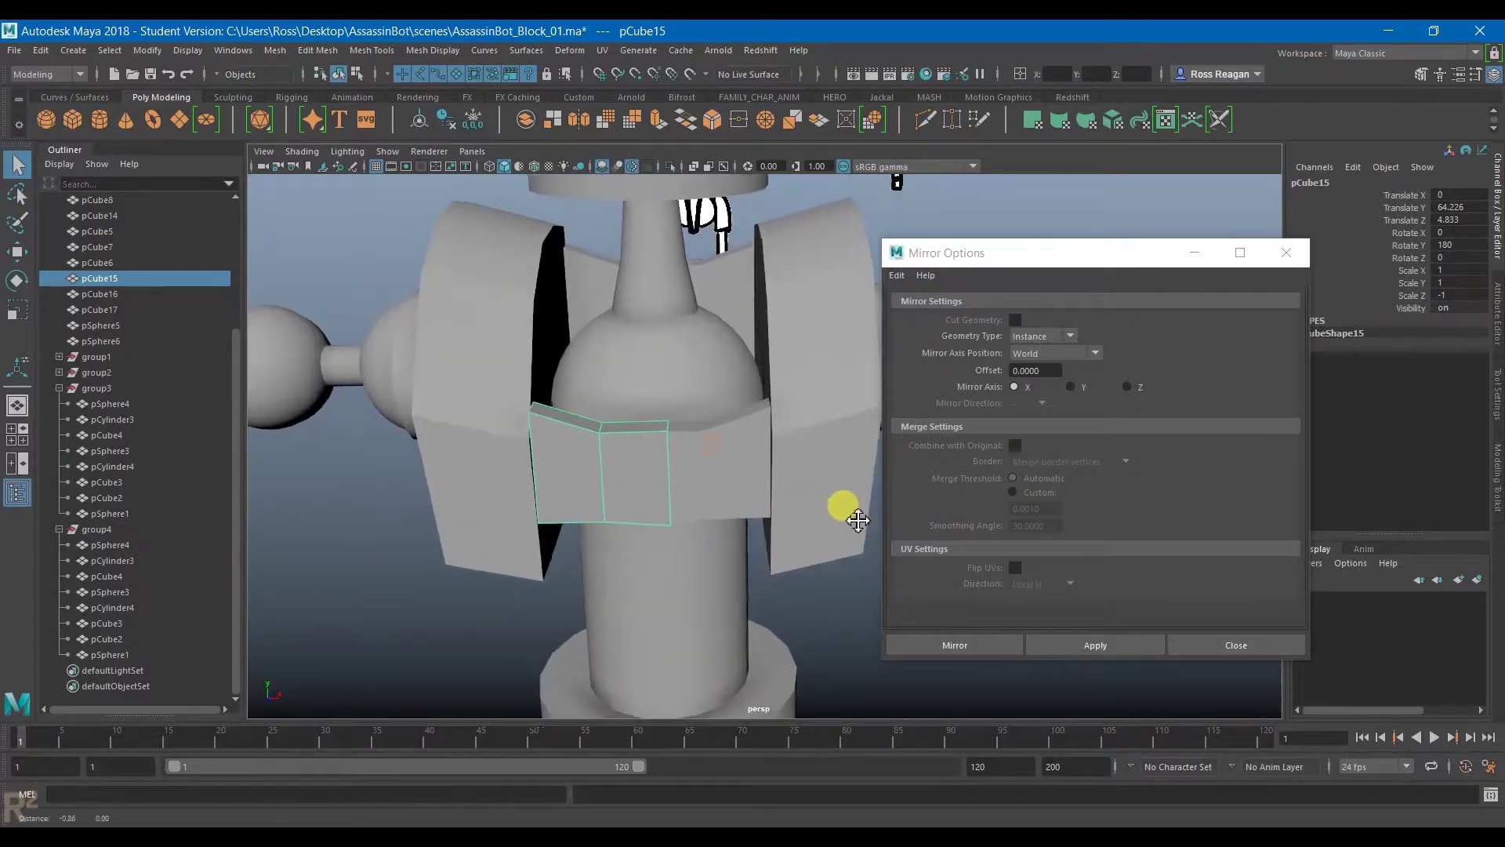
{"action": "middle_click_drag", "start_coordinate": [858, 520], "coordinate": [874, 527], "text": "alt"}
{"action": "left_click_drag", "start_coordinate": [763, 538], "coordinate": [753, 523], "text": "alt"}
{"action": "left_click", "coordinate": [764, 407], "text": "shift"}
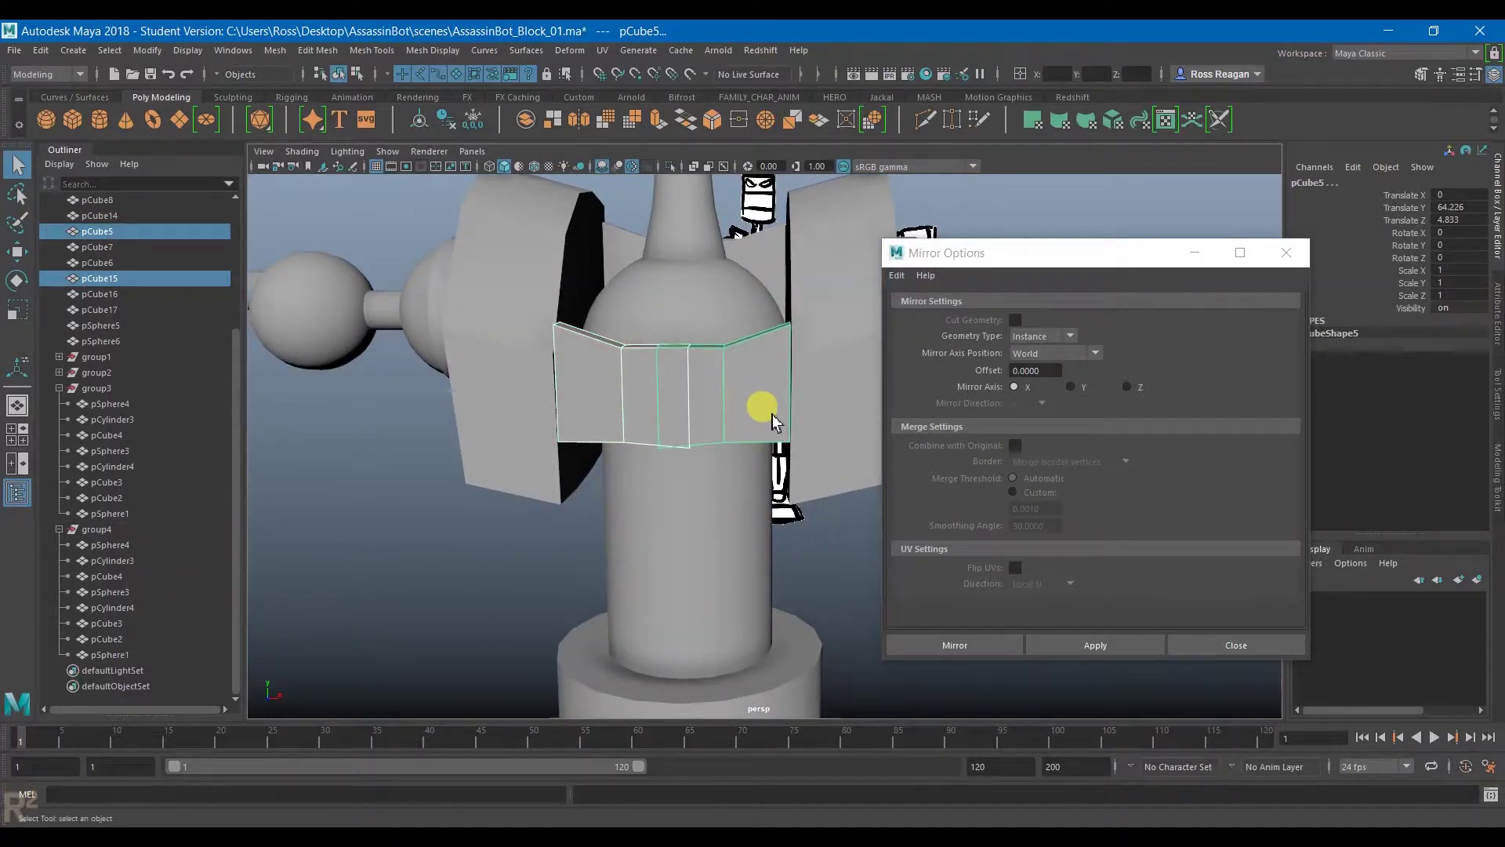
Step: Delete the mirrored half of the torso's front plate
{"action": "left_click_drag", "start_coordinate": [773, 414], "coordinate": [673, 408], "text": "alt"}
{"action": "left_click", "coordinate": [688, 416]}
{"action": "key", "text": "Delete"}
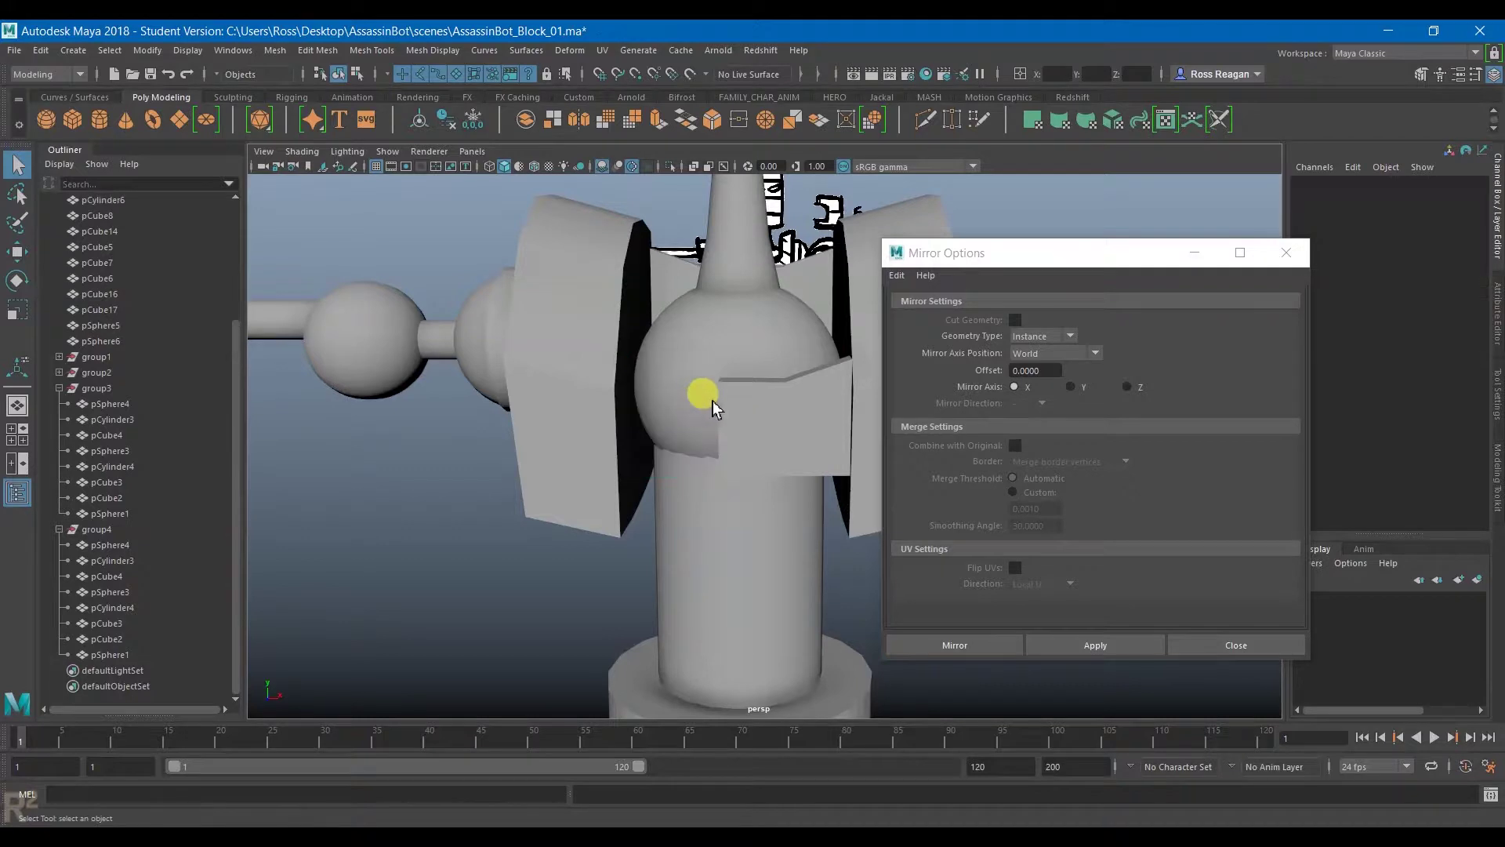
Step: Select the remaining half of the front plate and reset the Mirror options to their defaults
{"action": "left_click", "coordinate": [769, 416]}
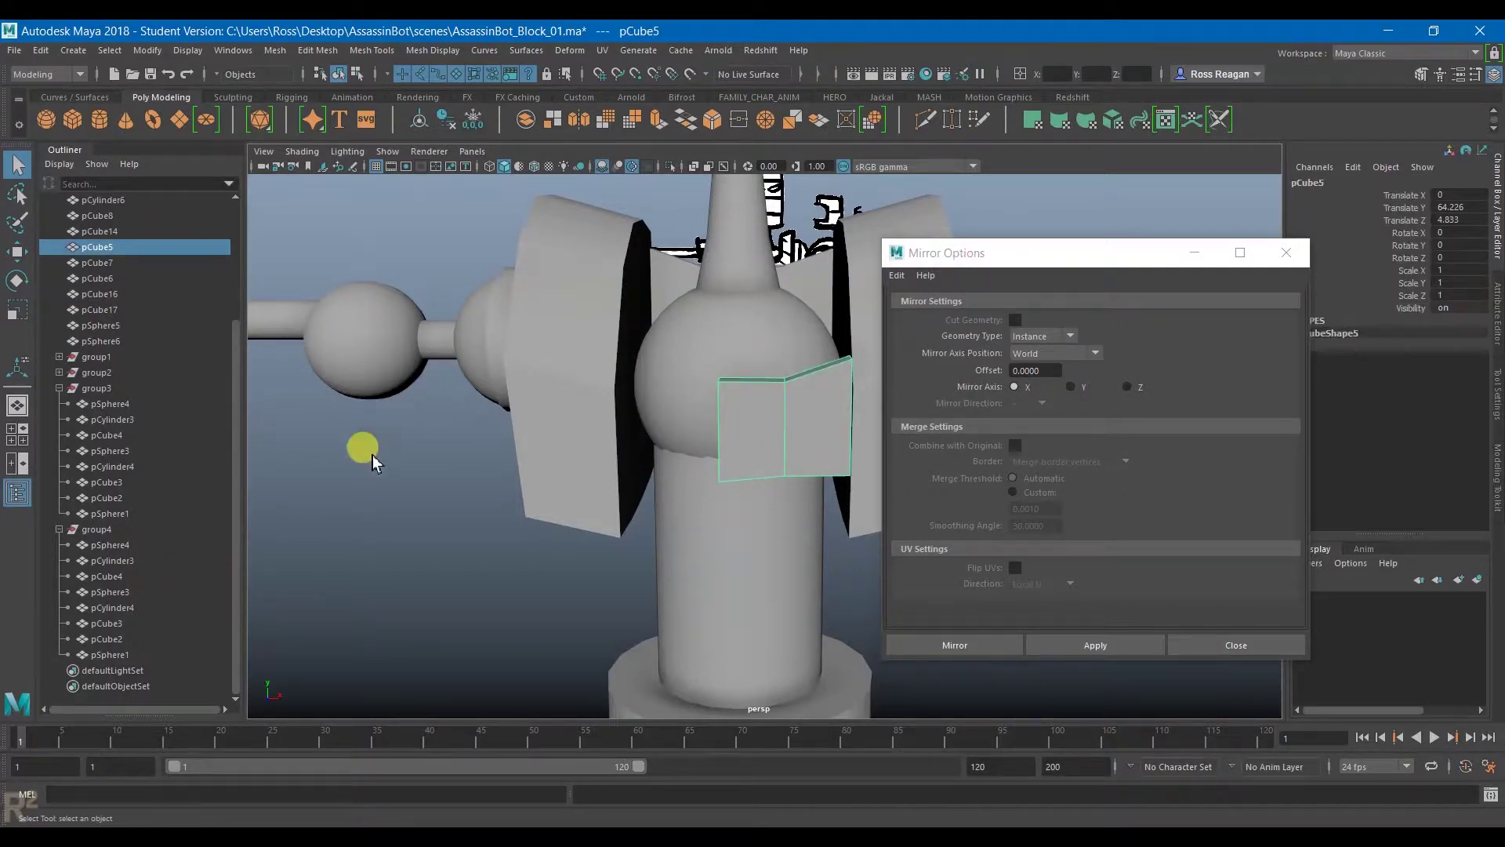
{"action": "scroll", "coordinate": [620, 462], "scroll_direction": "down", "scroll_amount": 5}
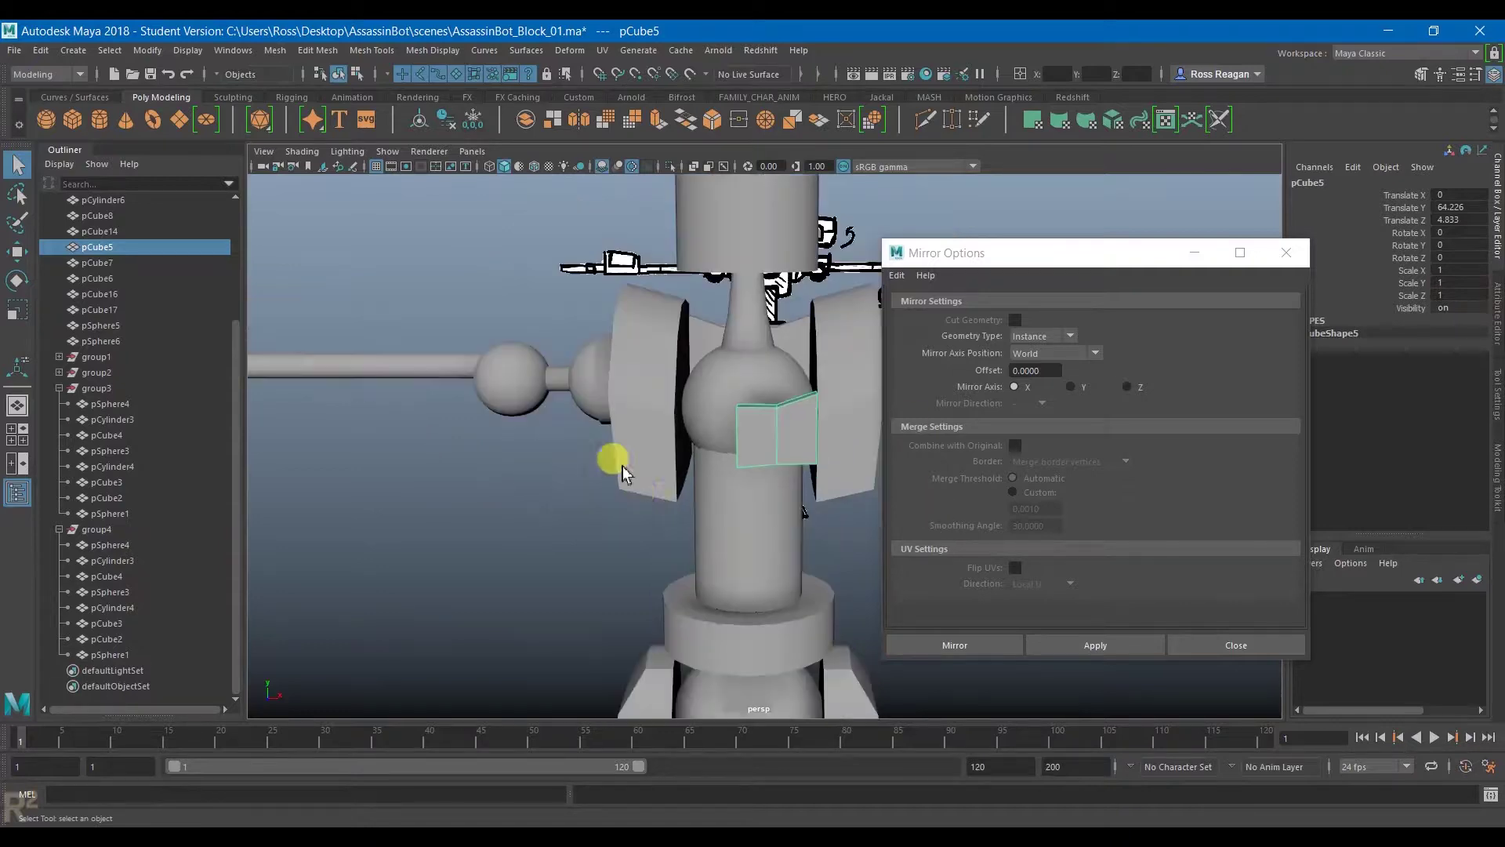
{"action": "middle_click_drag", "start_coordinate": [668, 503], "coordinate": [591, 571], "text": "alt"}
{"action": "scroll", "coordinate": [519, 538], "scroll_direction": "up", "scroll_amount": 3}
{"action": "scroll", "coordinate": [592, 571], "scroll_direction": "up", "scroll_amount": 5}
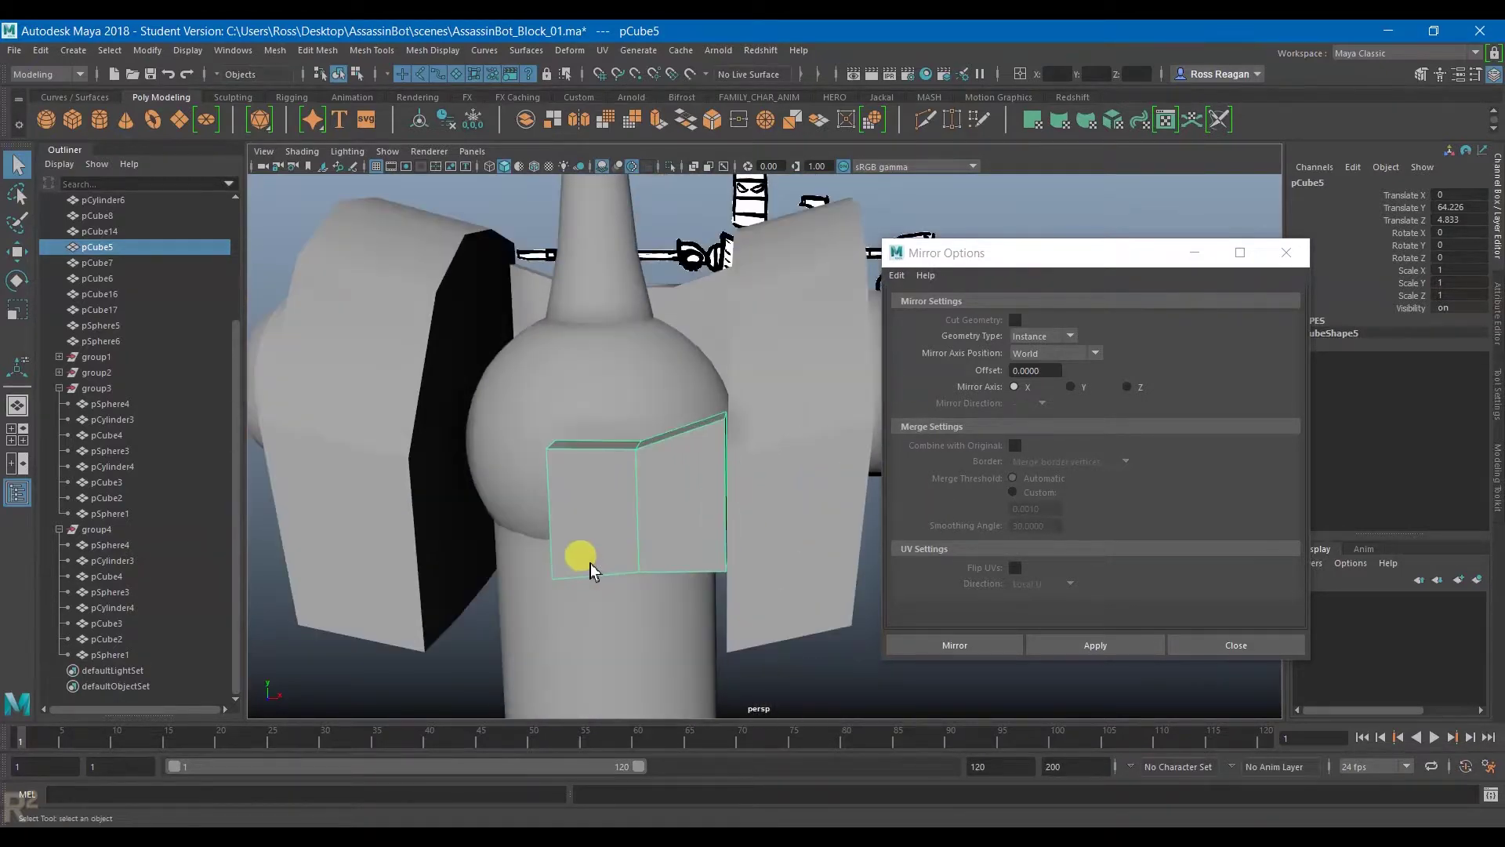
{"action": "left_click_drag", "start_coordinate": [591, 572], "coordinate": [590, 537], "text": "alt"}
{"action": "left_click", "coordinate": [899, 276]}
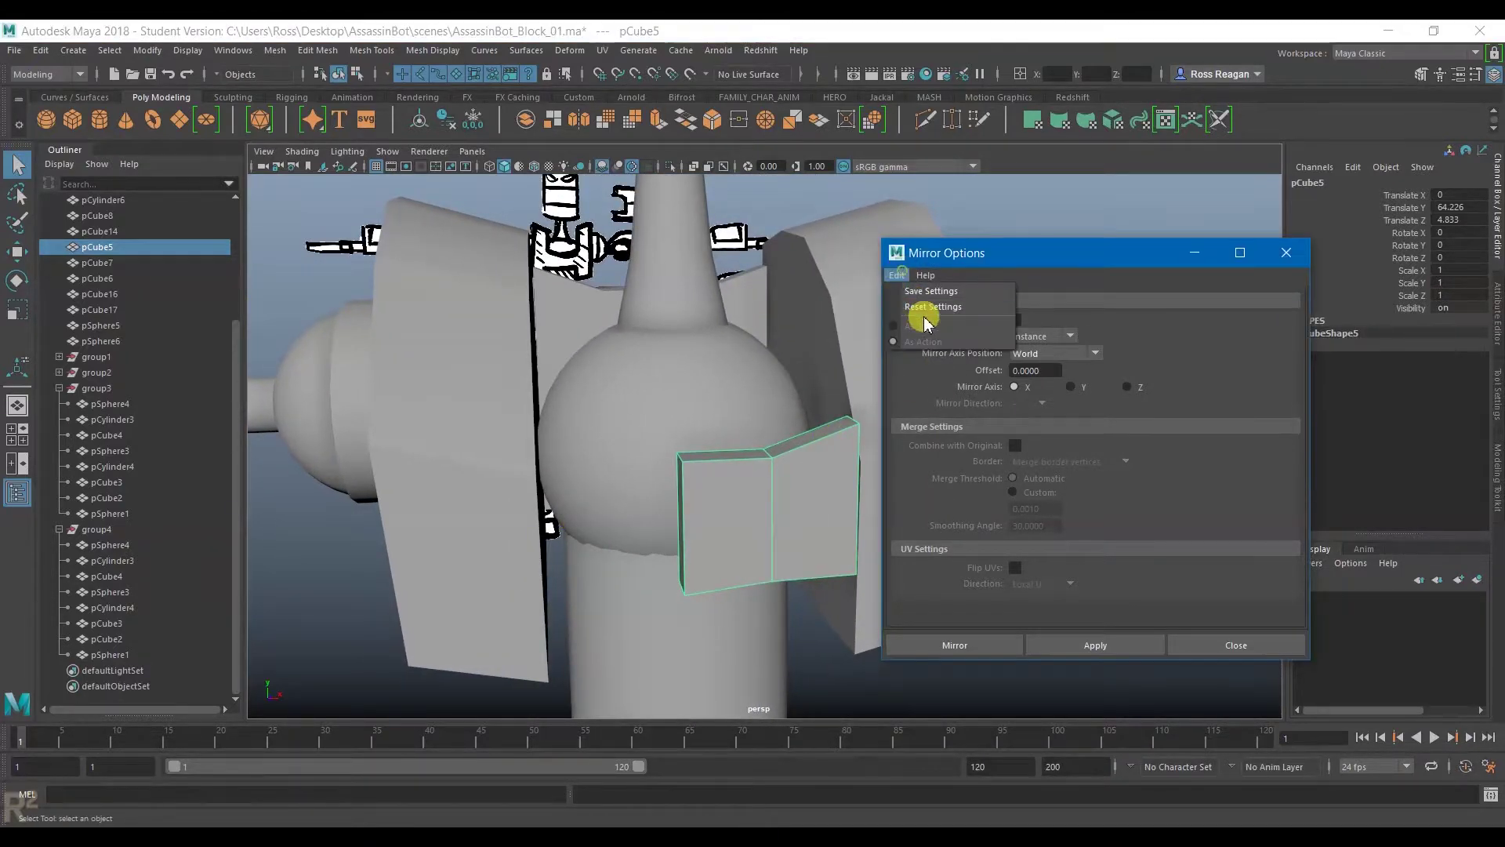
{"action": "left_click", "coordinate": [925, 308]}
Step: Delete the end face of the half plate where it meets the torso's centre line
{"action": "left_click_drag", "start_coordinate": [690, 460], "coordinate": [767, 475], "text": "alt"}
{"action": "right_click_drag", "start_coordinate": [767, 475], "coordinate": [565, 426], "text": "alt"}
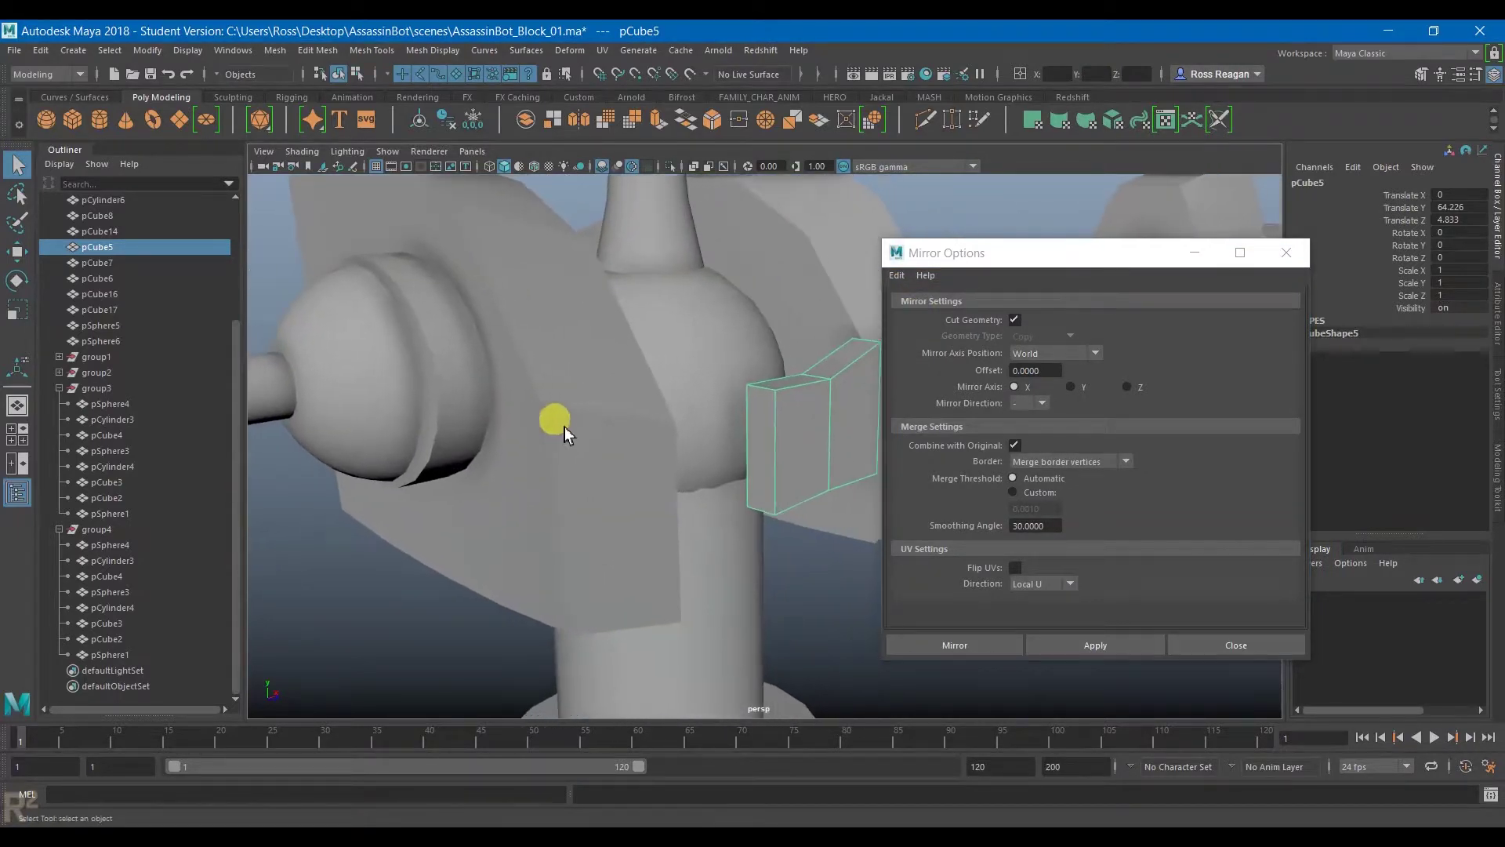
{"action": "right_click_drag", "start_coordinate": [755, 426], "coordinate": [766, 459]}
{"action": "left_click", "coordinate": [765, 458]}
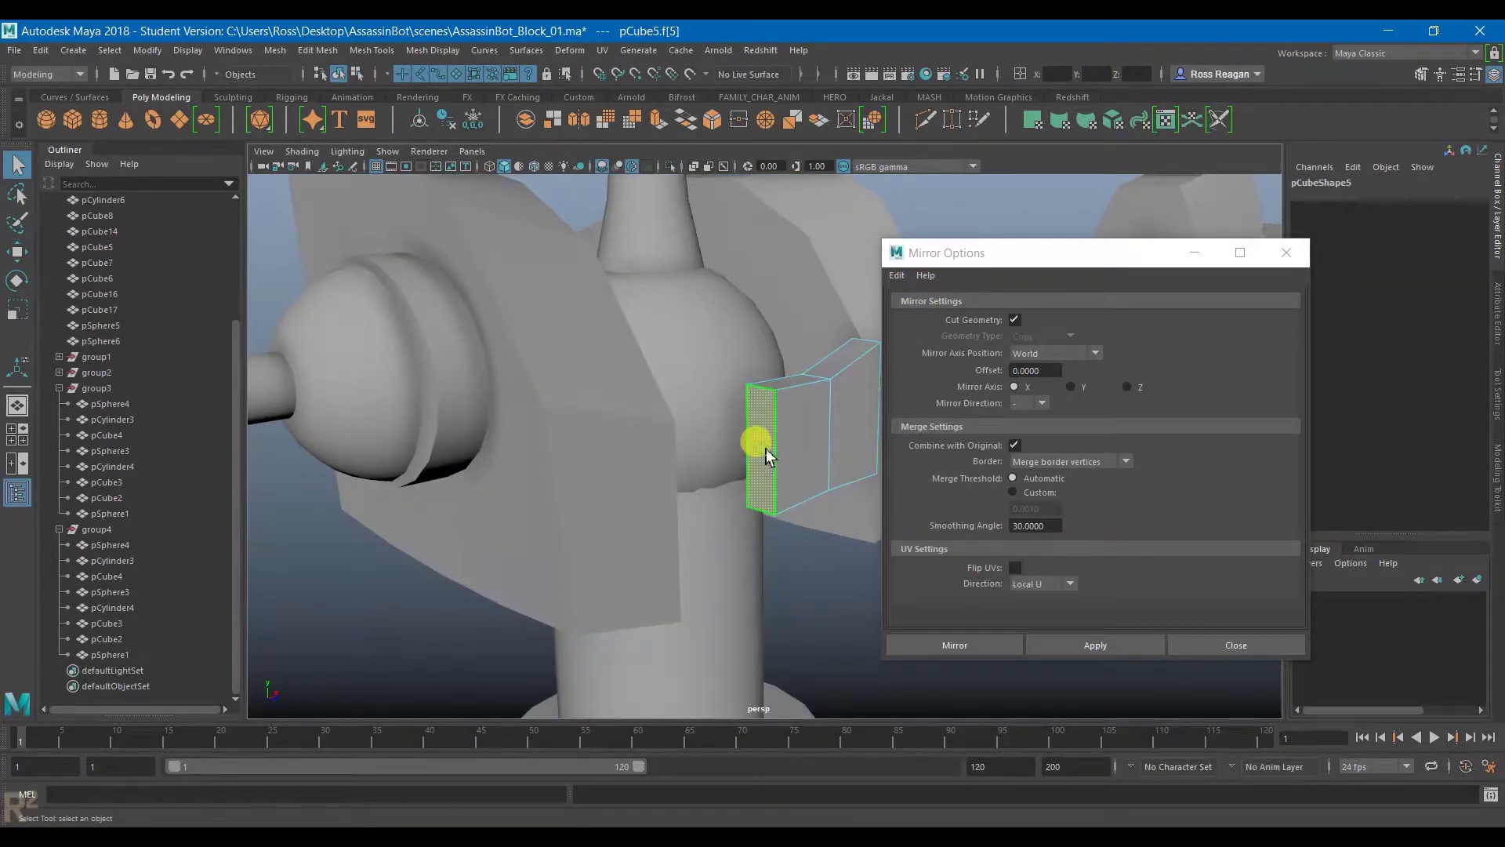
{"action": "key", "text": "Delete"}
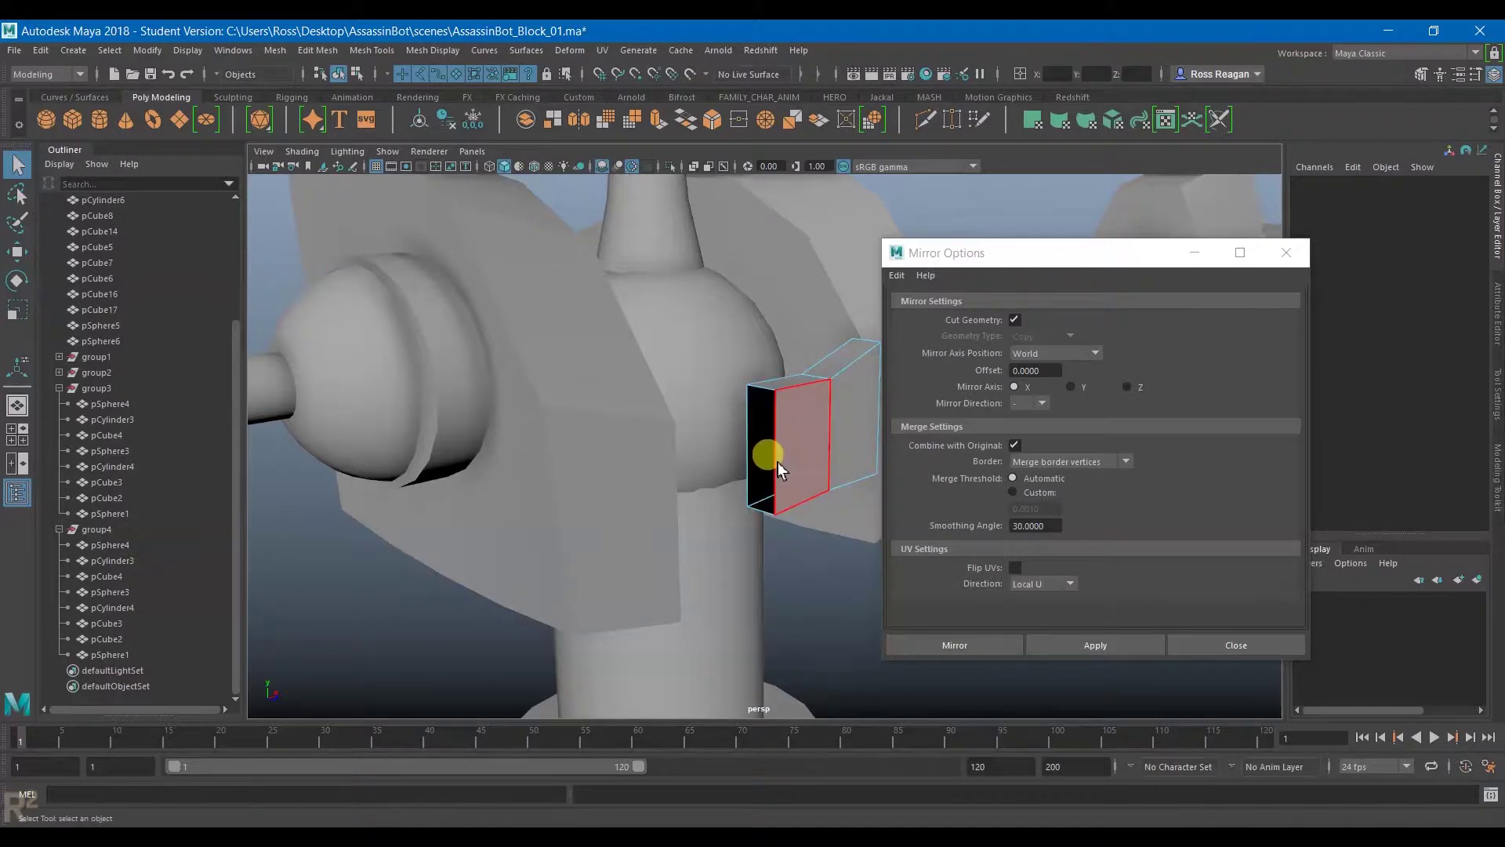
{"action": "left_click_drag", "start_coordinate": [765, 448], "coordinate": [689, 457], "text": "alt"}
Step: Mirror the half plate as an object across world X with Cut Geometry, Combine with Original and Merge border vertices
{"action": "right_click_drag", "start_coordinate": [668, 420], "coordinate": [727, 427]}
{"action": "left_click_drag", "start_coordinate": [727, 426], "coordinate": [767, 463], "text": "alt"}
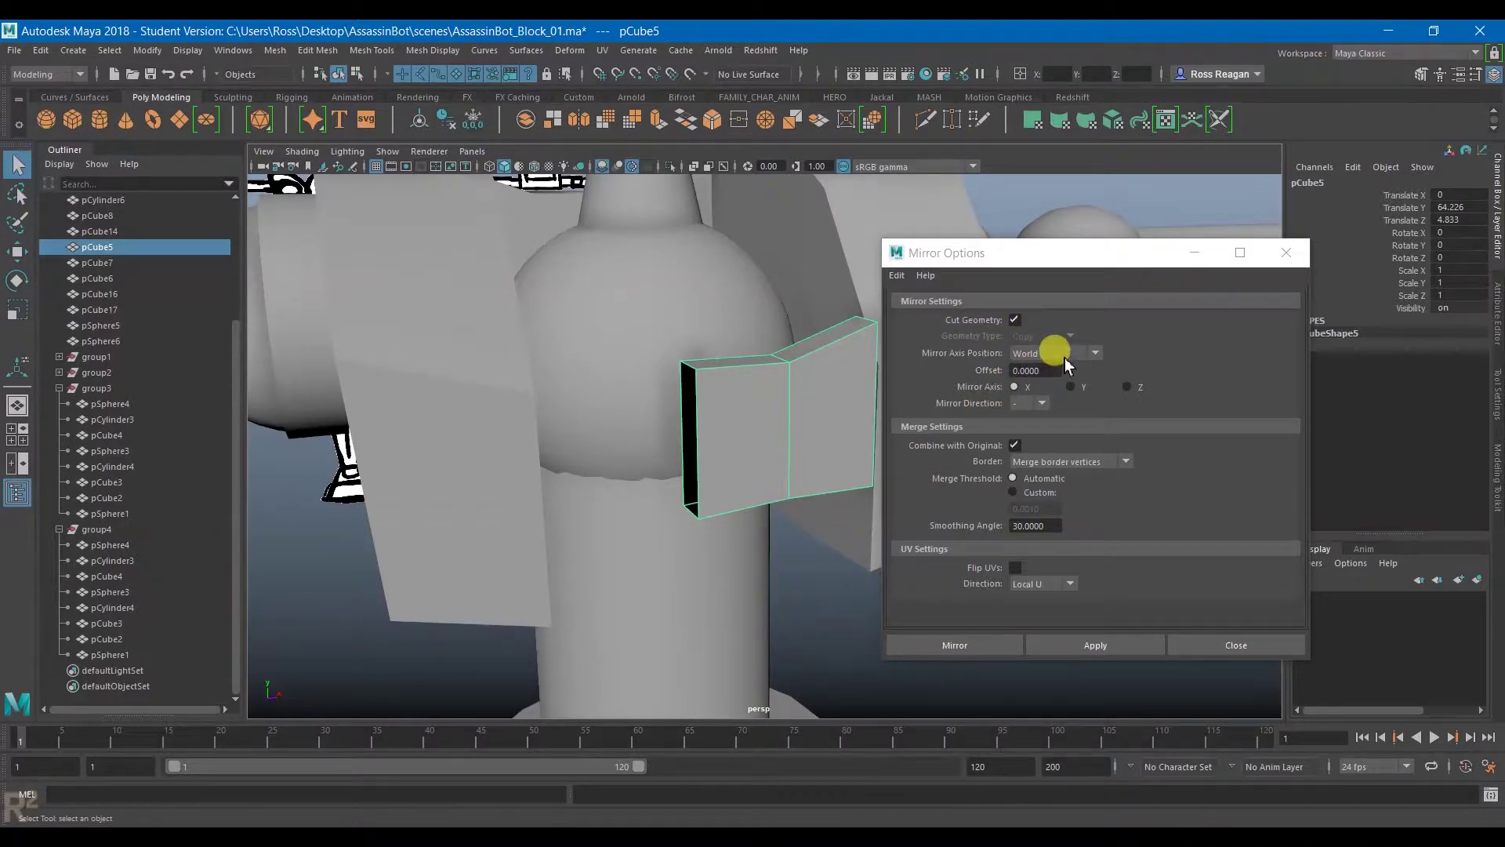
{"action": "mouse_move", "coordinate": [655, 430]}
{"action": "left_mouse_down", "text": "alt"}
{"action": "mouse_move", "coordinate": [578, 427]}
{"action": "mouse_move", "coordinate": [675, 447]}
{"action": "left_mouse_up", "text": "alt"}
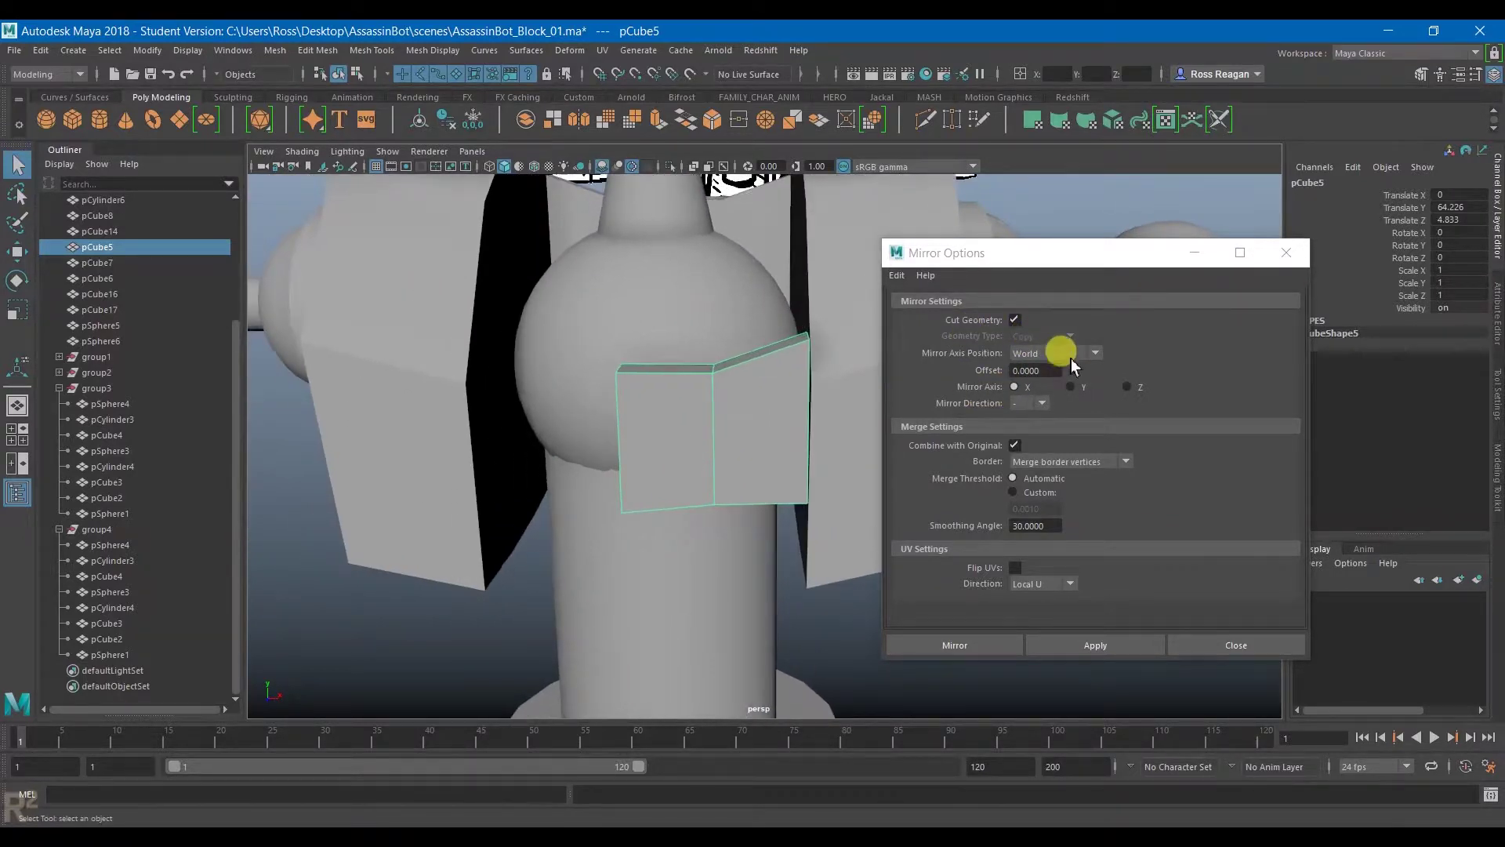
{"action": "left_click", "coordinate": [1067, 353]}
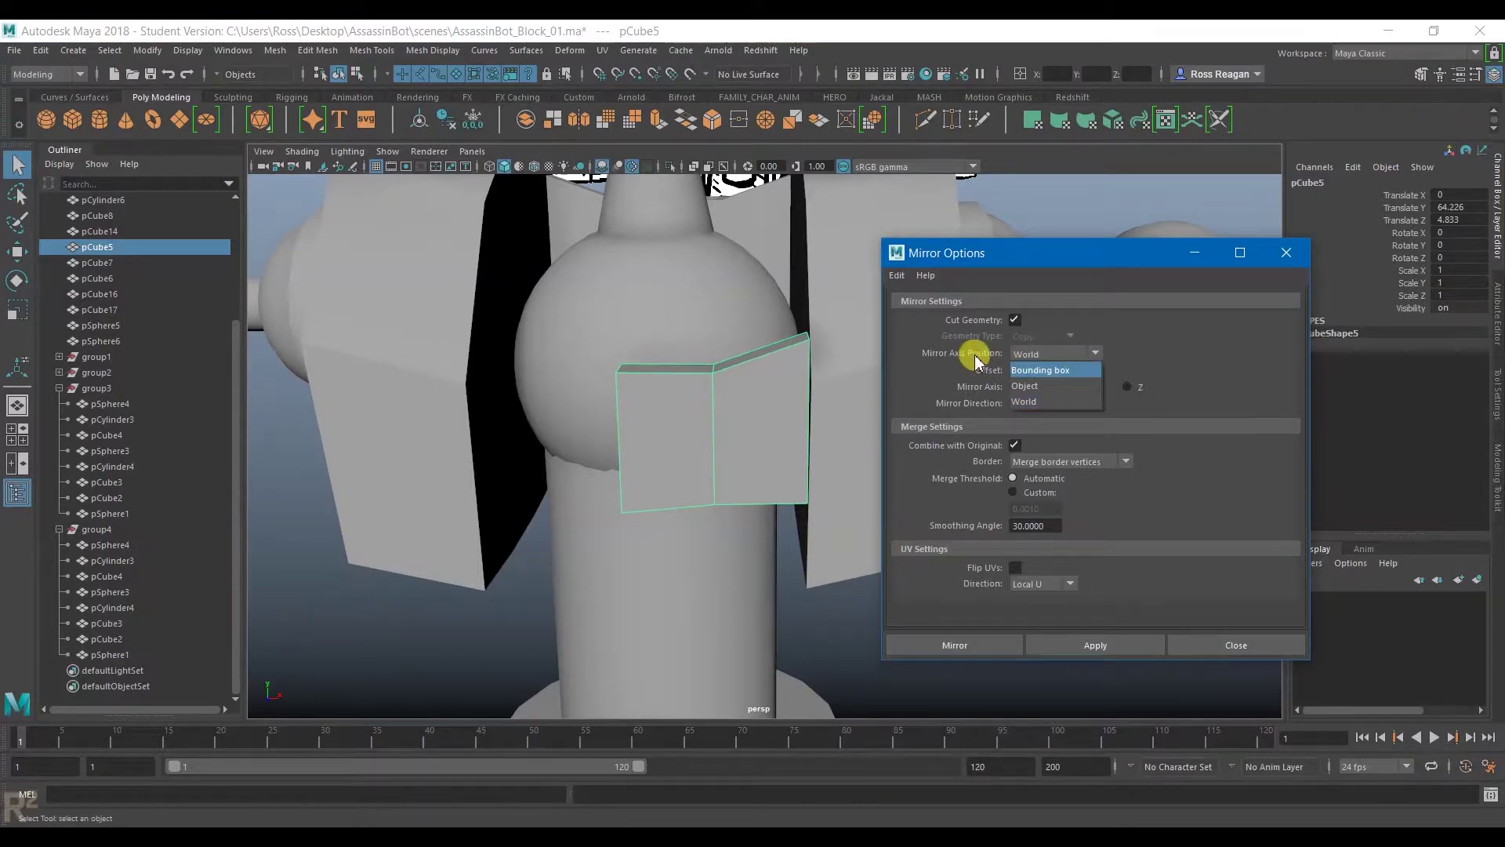
{"action": "left_click", "coordinate": [1129, 352]}
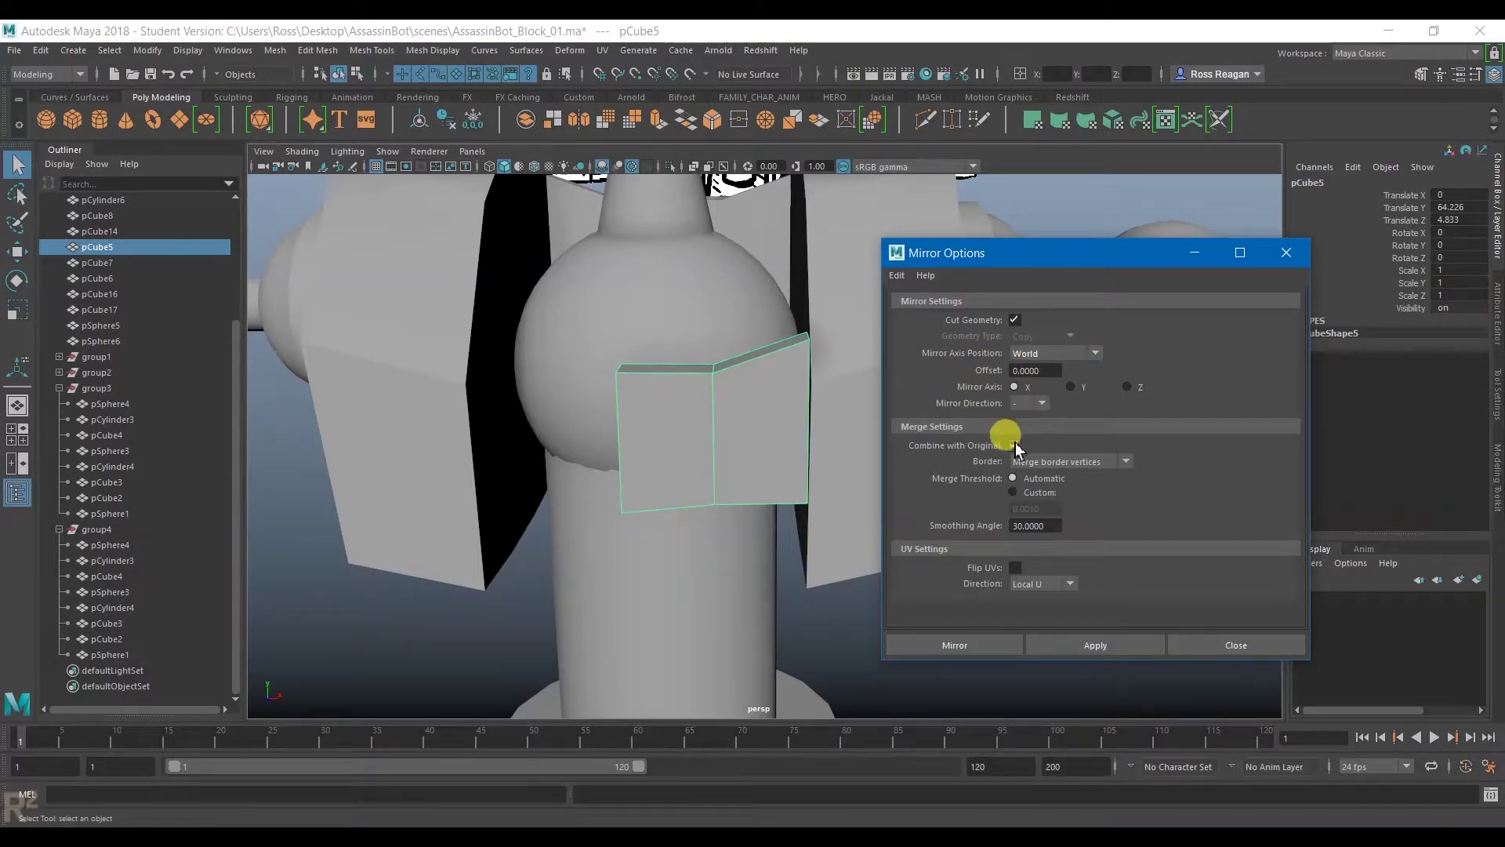
{"action": "left_click", "coordinate": [1076, 651]}
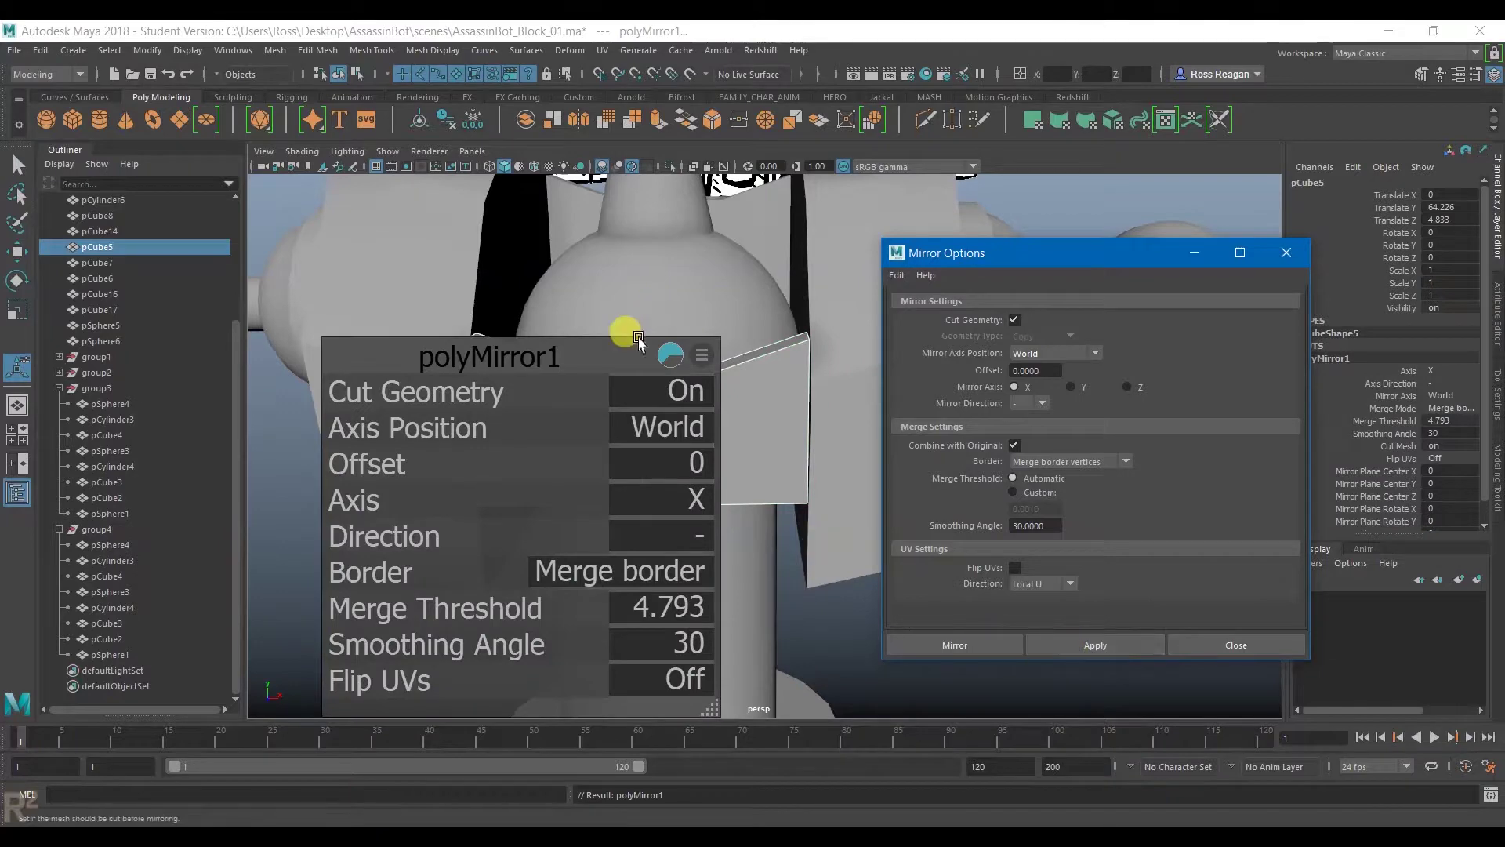
Step: Move the on-screen mirror attributes clear of the front plate and inspect its joined halves
{"action": "middle_click_drag", "start_coordinate": [535, 388], "coordinate": [461, 395]}
{"action": "middle_click_drag", "start_coordinate": [714, 422], "coordinate": [778, 428], "text": "alt"}
{"action": "right_click_drag", "start_coordinate": [788, 435], "coordinate": [697, 436], "text": "alt"}
{"action": "middle_click_drag", "start_coordinate": [697, 436], "coordinate": [750, 449], "text": "alt"}
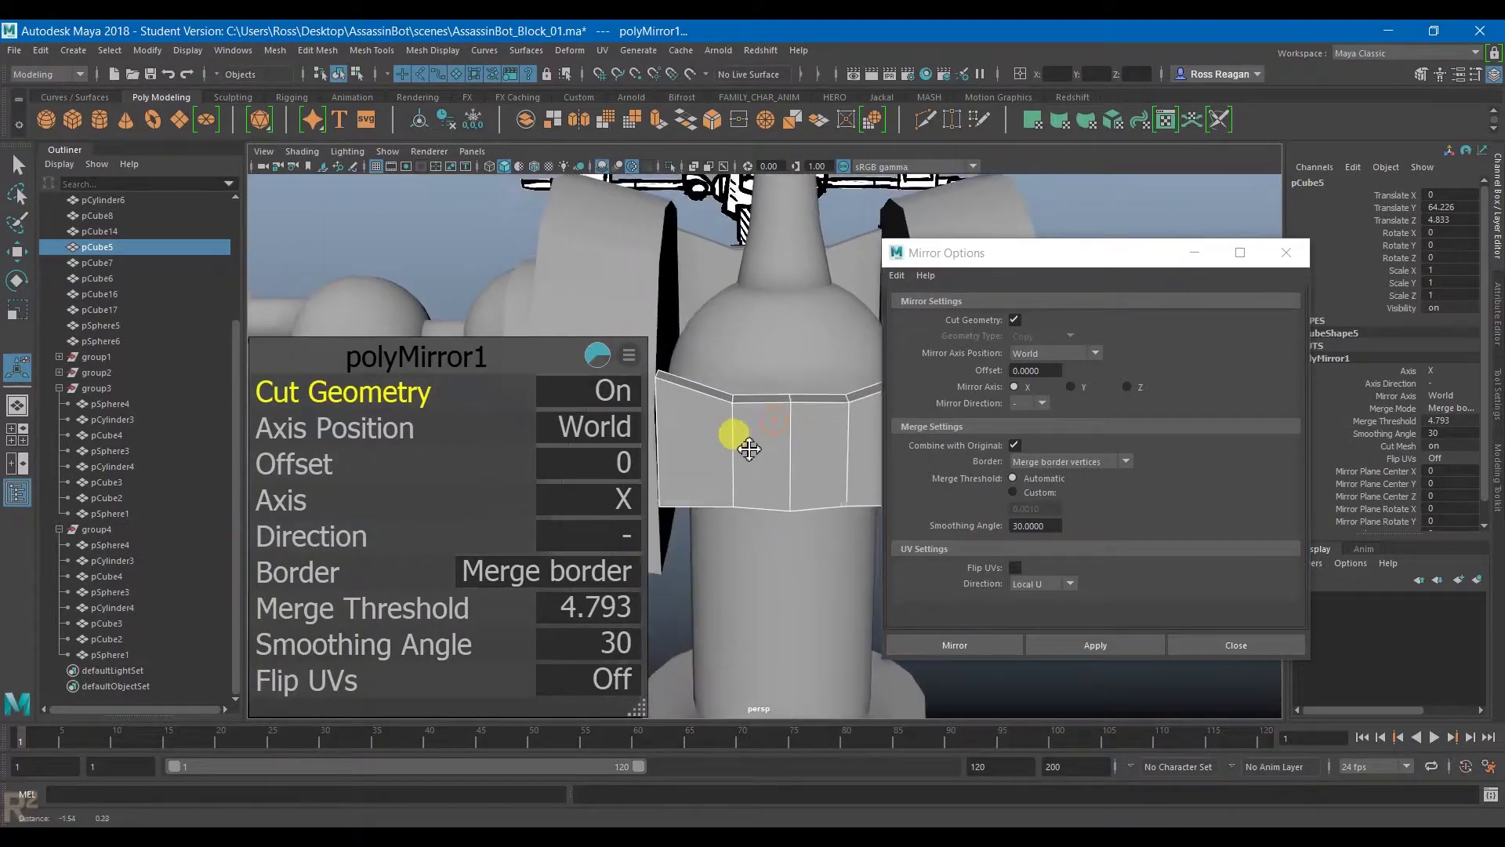
Step: Check the mirrored front plate in smooth preview and with X-ray shading on, ending in unsmoothed display
{"action": "right_click_drag", "start_coordinate": [750, 449], "coordinate": [790, 465], "text": "alt"}
{"action": "left_click_drag", "start_coordinate": [790, 465], "coordinate": [792, 449], "text": "alt"}
{"action": "key", "text": "3"}
{"action": "left_click", "coordinate": [693, 166]}
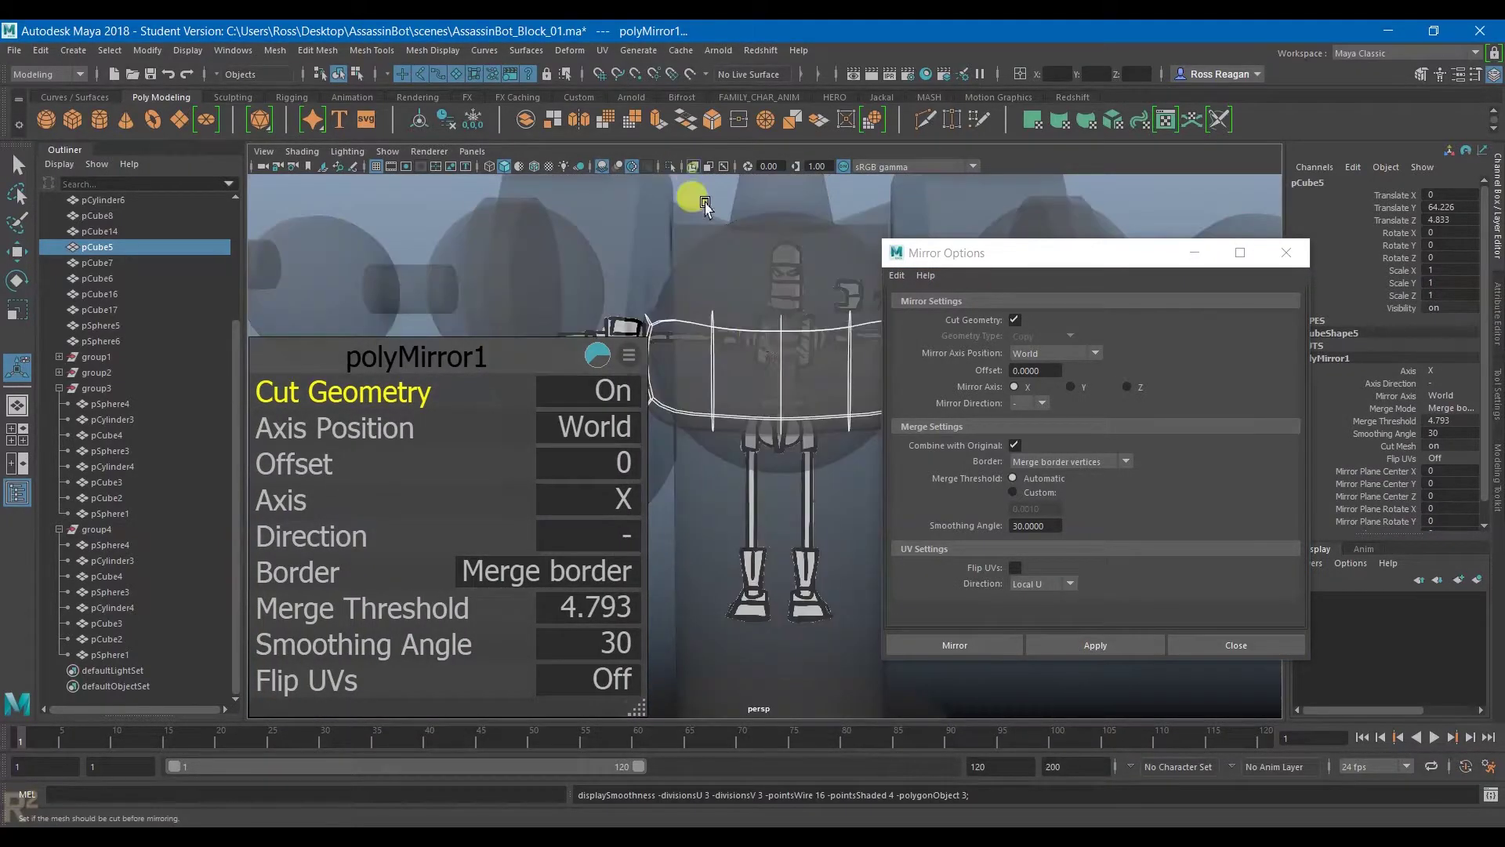
{"action": "key", "text": "1"}
{"action": "left_click_drag", "start_coordinate": [797, 422], "coordinate": [814, 445], "text": "alt"}
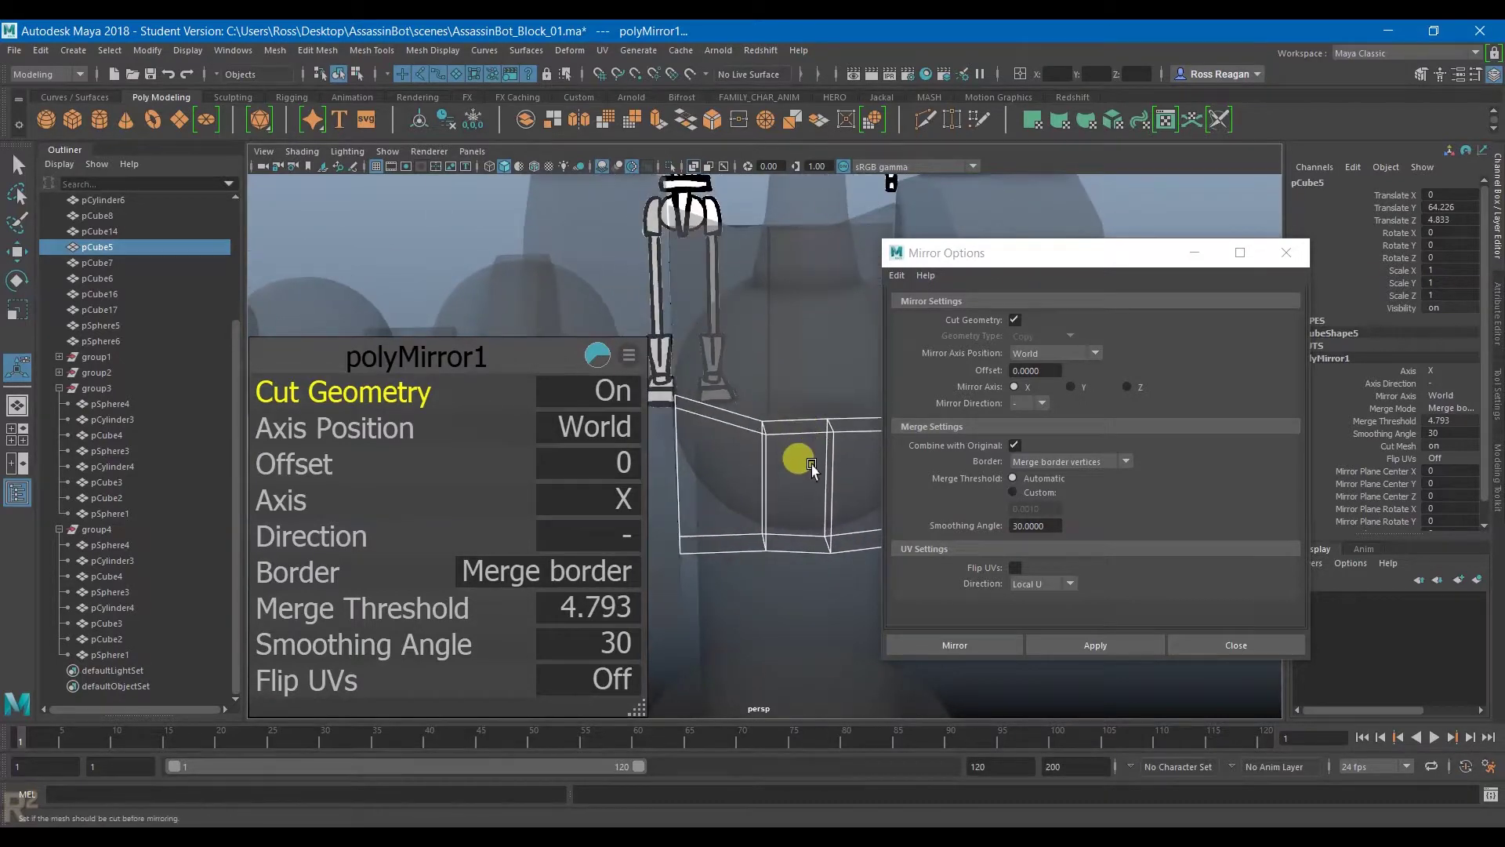
Step: Undo the world-axis mirror of the front plate to get back to the half plate
{"action": "key", "text": "ctrl+z"}
{"action": "middle_click_drag", "start_coordinate": [819, 481], "coordinate": [746, 439], "text": "alt"}
{"action": "key", "text": "ctrl+z"}
{"action": "key", "text": "ctrl+z"}
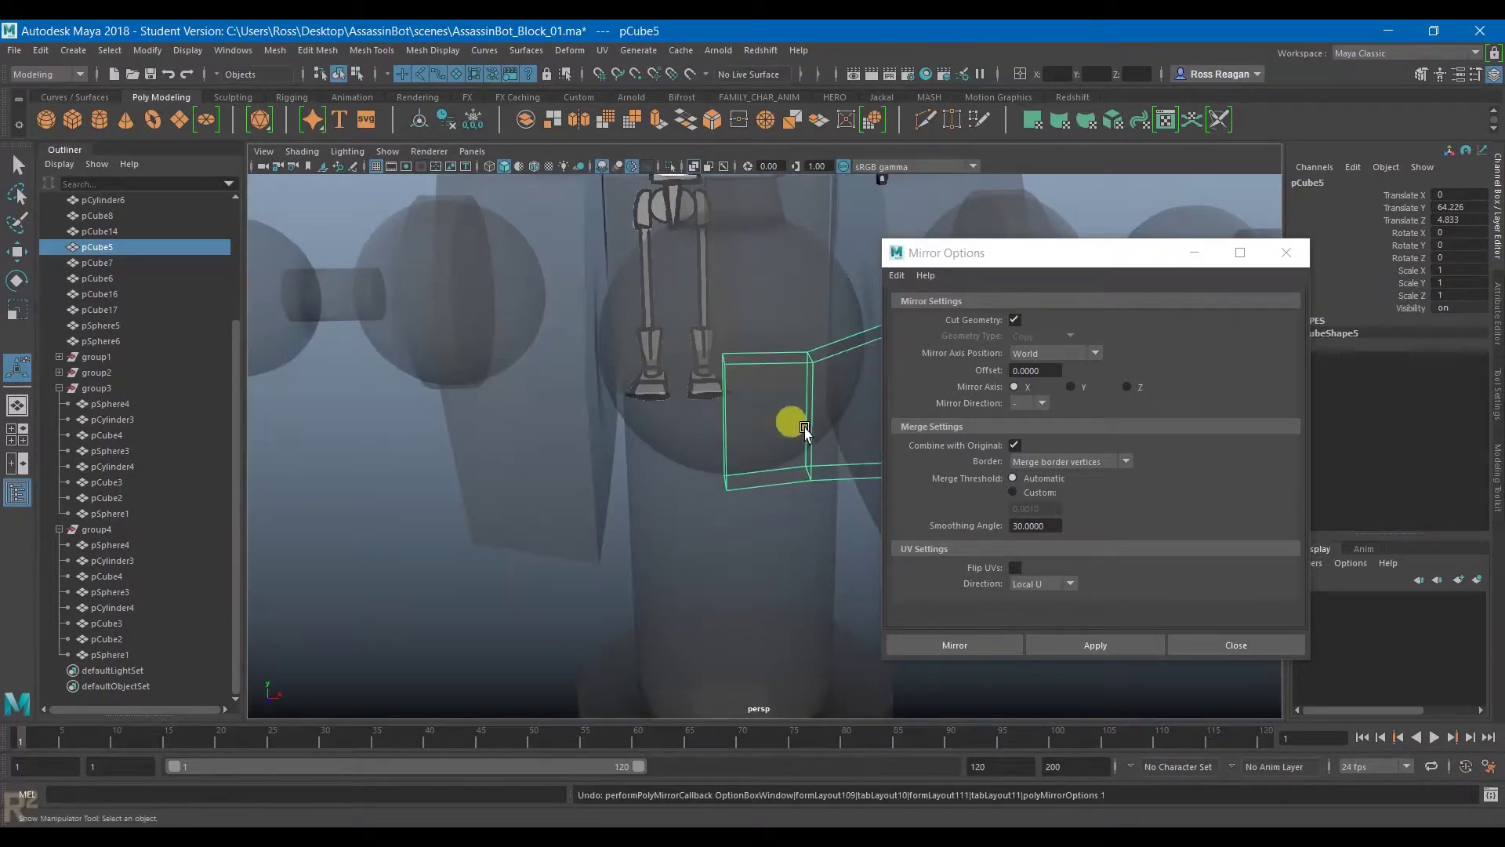
Step: Mirror the half plate across X with the axis position set to Bounding box, combined with the original and border vertices merged
{"action": "left_click", "coordinate": [1049, 358]}
{"action": "left_click", "coordinate": [1042, 393]}
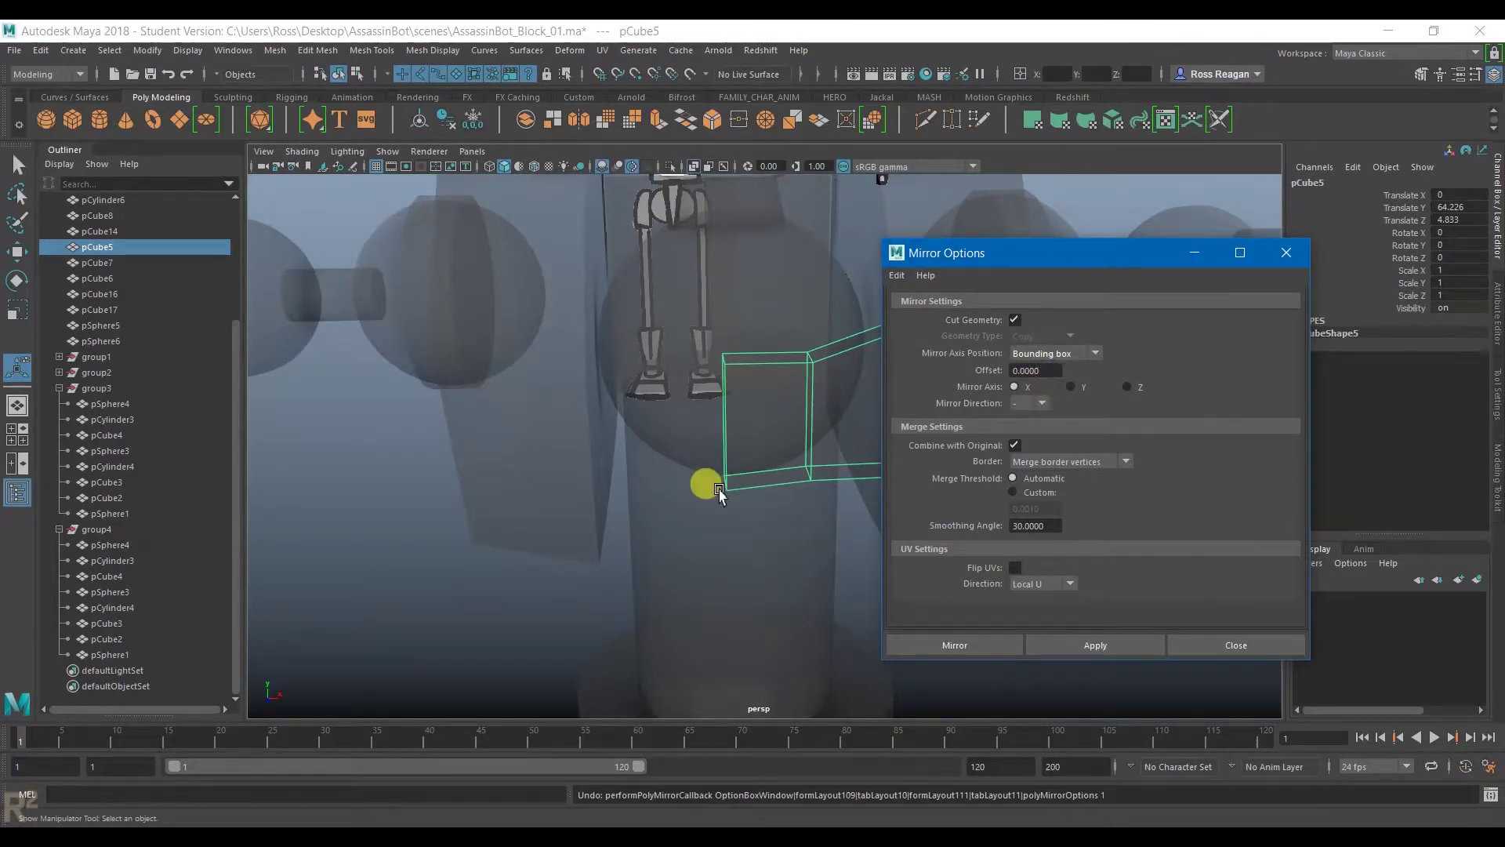
{"action": "middle_click_drag", "start_coordinate": [708, 488], "coordinate": [697, 518], "text": "alt"}
{"action": "right_click_drag", "start_coordinate": [698, 518], "coordinate": [639, 420], "text": "alt"}
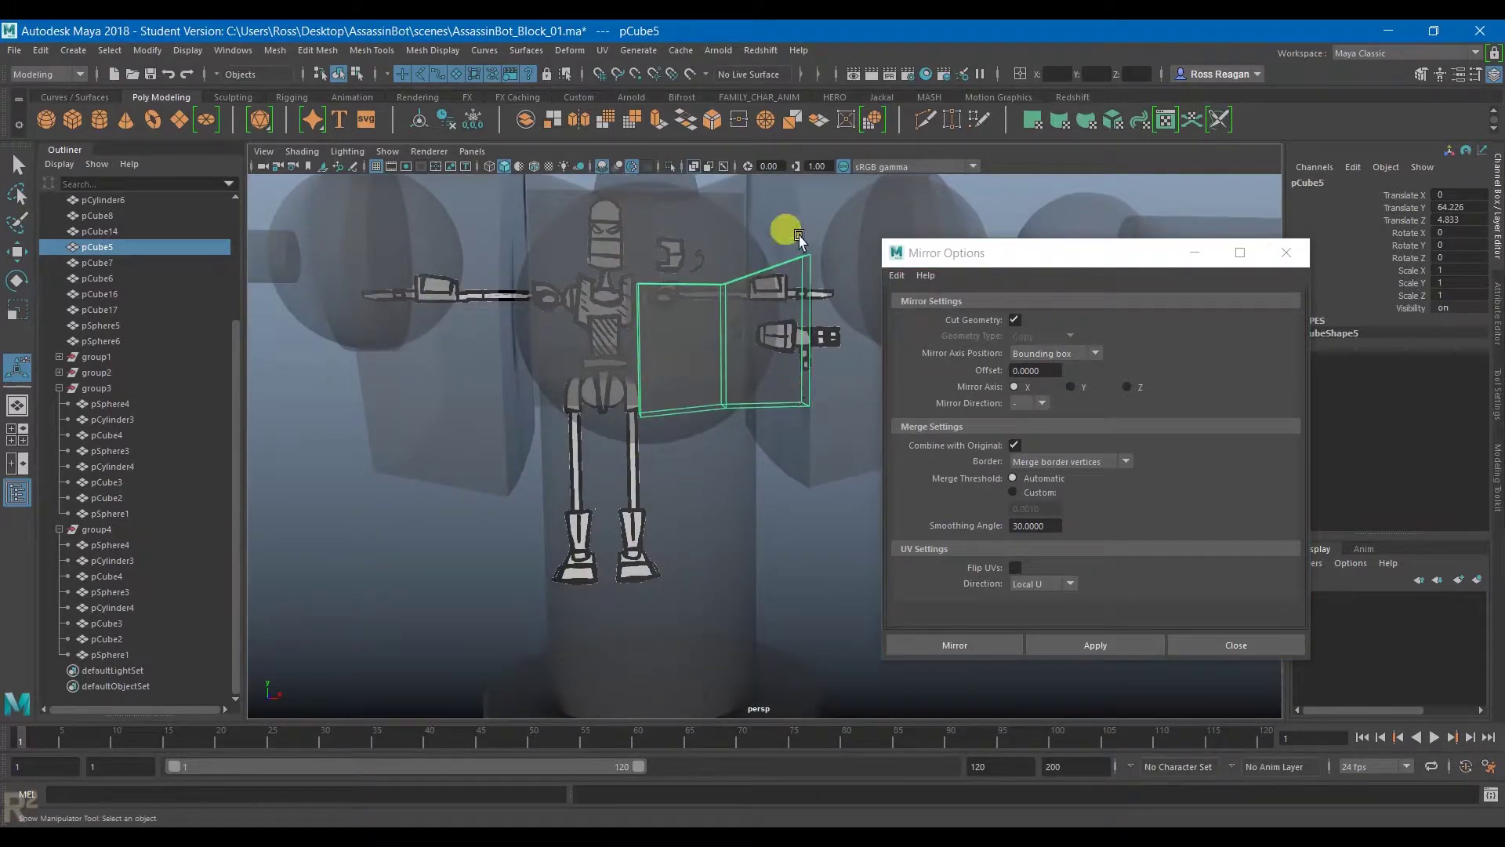
{"action": "left_click_drag", "start_coordinate": [684, 334], "coordinate": [800, 537], "text": "alt"}
{"action": "left_click", "coordinate": [1096, 644]}
{"action": "left_click_drag", "start_coordinate": [713, 431], "coordinate": [706, 581], "text": "alt"}
{"action": "key", "text": "q"}
{"action": "scroll", "coordinate": [789, 525], "scroll_direction": "up", "scroll_amount": 3}
{"action": "middle_click_drag", "start_coordinate": [705, 581], "coordinate": [723, 492], "text": "alt"}
{"action": "scroll", "coordinate": [723, 492], "scroll_direction": "up", "scroll_amount": 3}
{"action": "left_click_drag", "start_coordinate": [660, 528], "coordinate": [679, 518], "text": "alt"}
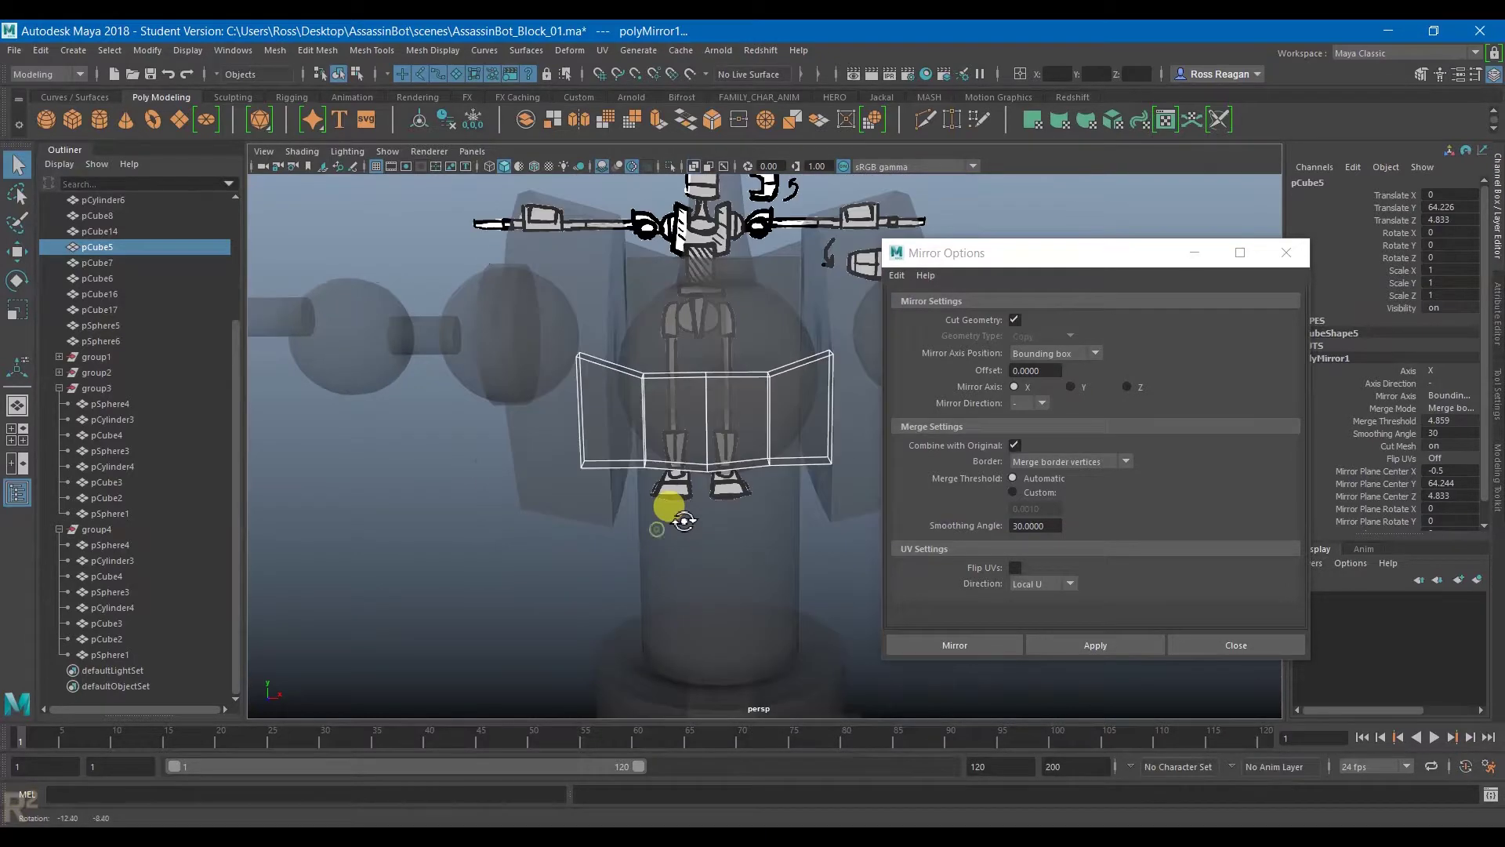
Step: Turn X-ray shading off and compare the mirrored front plate in smoothed and unsmoothed display
{"action": "left_click", "coordinate": [694, 167]}
{"action": "mouse_move", "coordinate": [690, 437]}
{"action": "left_mouse_down", "text": "alt"}
{"action": "mouse_move", "coordinate": [656, 512]}
{"action": "mouse_move", "coordinate": [722, 473]}
{"action": "mouse_move", "coordinate": [732, 363]}
{"action": "mouse_move", "coordinate": [706, 364]}
{"action": "mouse_move", "coordinate": [706, 457]}
{"action": "mouse_move", "coordinate": [740, 472]}
{"action": "left_mouse_up", "text": "alt"}
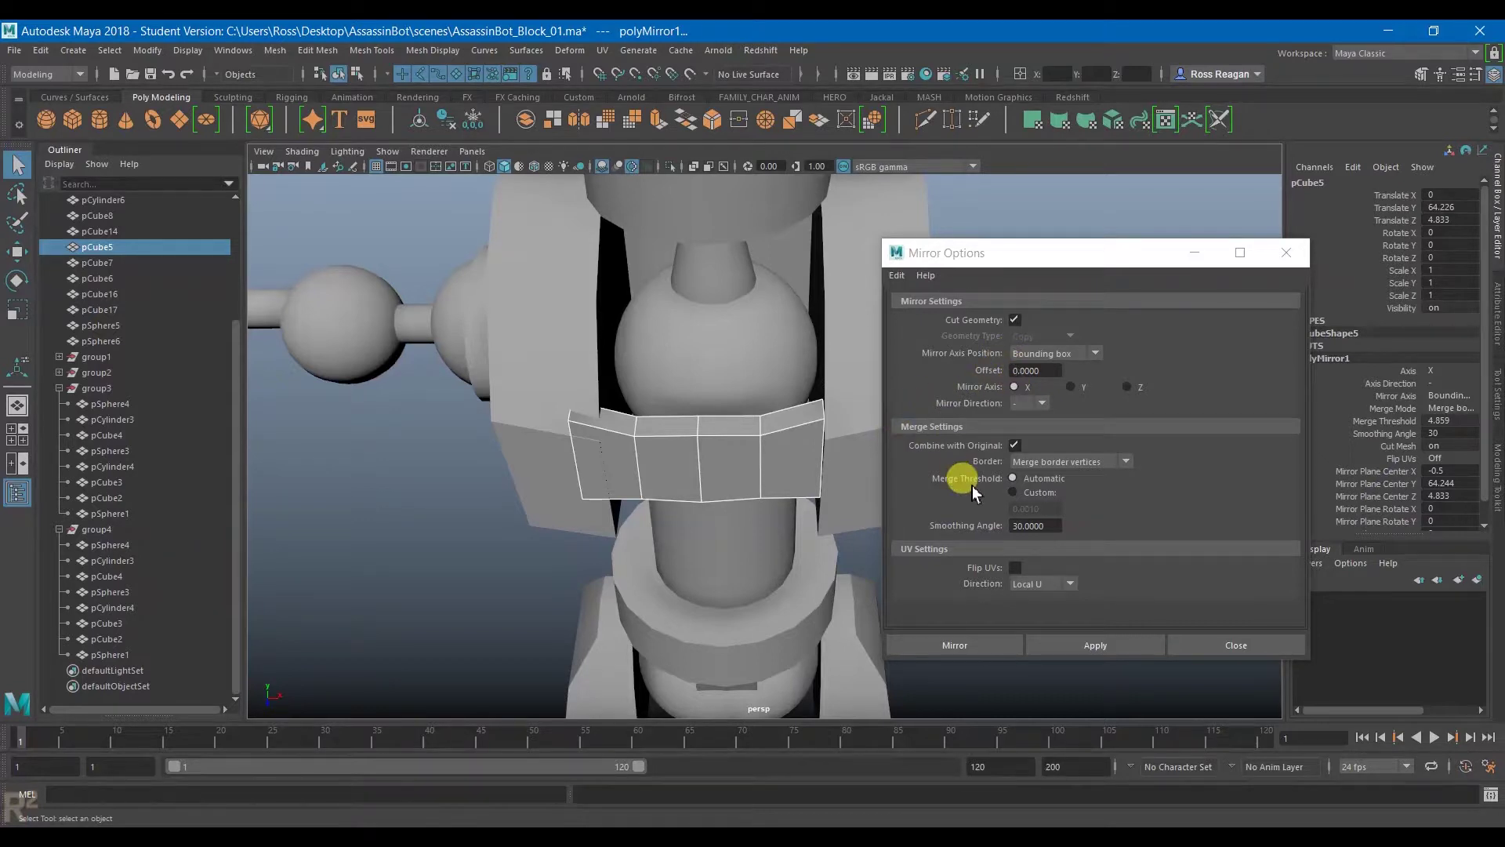
{"action": "left_click_drag", "start_coordinate": [743, 487], "coordinate": [758, 362], "text": "alt"}
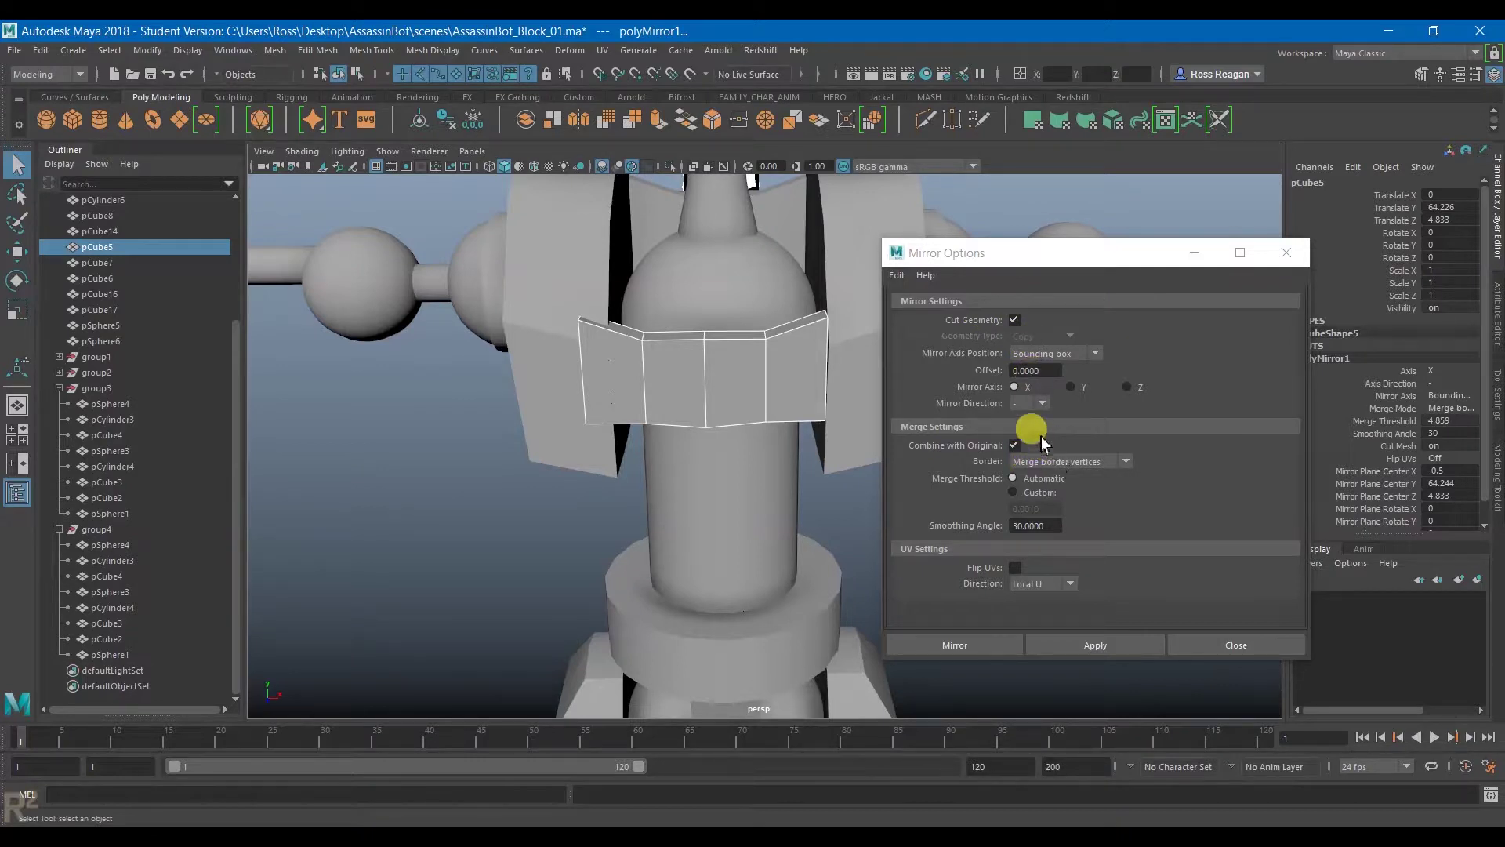
{"action": "key", "text": "3"}
{"action": "key", "text": "1"}
{"action": "key", "text": "3"}
{"action": "key", "text": "1"}
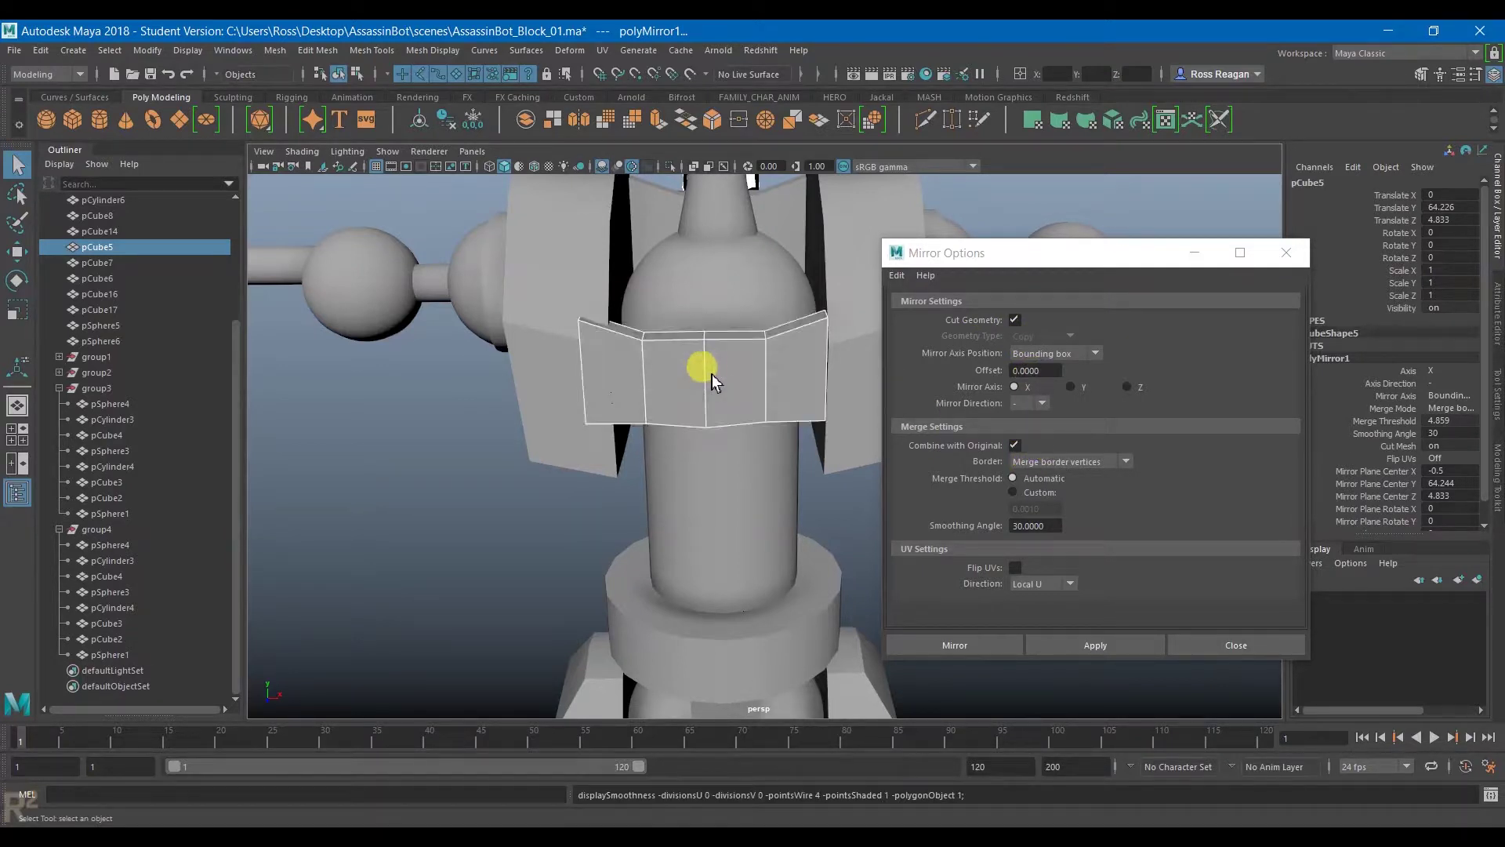
Step: Check the front plate's continuity by selecting its row of faces, and return to object selection
{"action": "right_click_drag", "start_coordinate": [731, 370], "coordinate": [737, 404]}
{"action": "left_click", "coordinate": [816, 389]}
{"action": "double_click", "coordinate": [754, 387], "text": "shift"}
{"action": "mouse_move", "coordinate": [750, 386]}
{"action": "left_mouse_down", "text": "alt"}
{"action": "mouse_move", "coordinate": [818, 431]}
{"action": "mouse_move", "coordinate": [761, 403]}
{"action": "left_mouse_up", "text": "alt"}
{"action": "right_click_drag", "start_coordinate": [725, 367], "coordinate": [790, 346]}
{"action": "scroll", "coordinate": [775, 362], "scroll_direction": "down", "scroll_amount": 5}
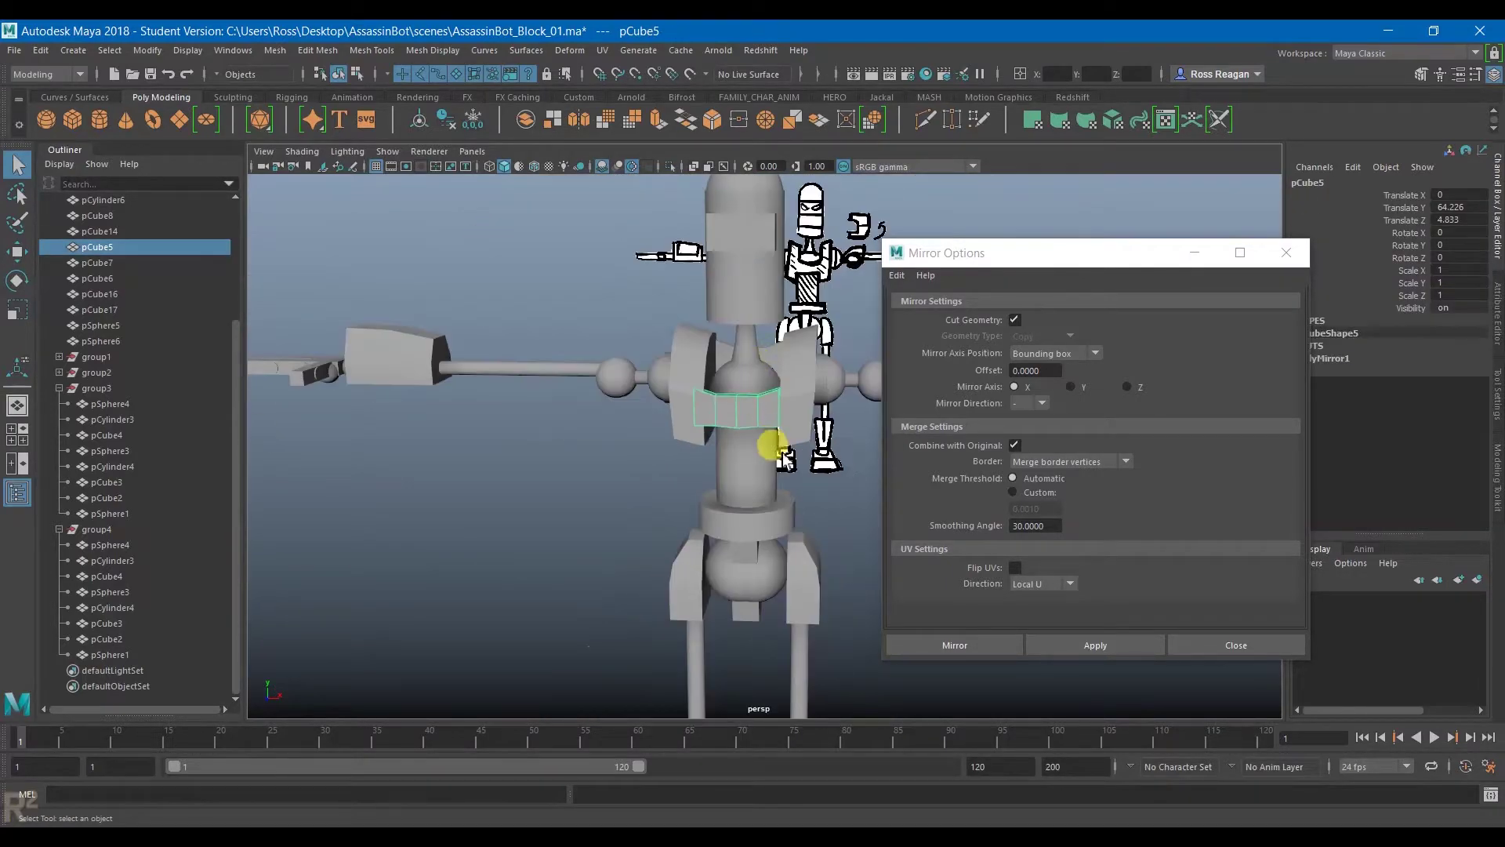
Step: Clear the selection and inspect the rebuilt front plate on the torso
{"action": "left_click_drag", "start_coordinate": [784, 455], "coordinate": [785, 464], "text": "alt"}
{"action": "left_click", "coordinate": [837, 504]}
{"action": "scroll", "coordinate": [770, 409], "scroll_direction": "up", "scroll_amount": 5}
{"action": "middle_click_drag", "start_coordinate": [772, 283], "coordinate": [776, 402], "text": "alt"}
{"action": "left_click", "coordinate": [775, 403]}
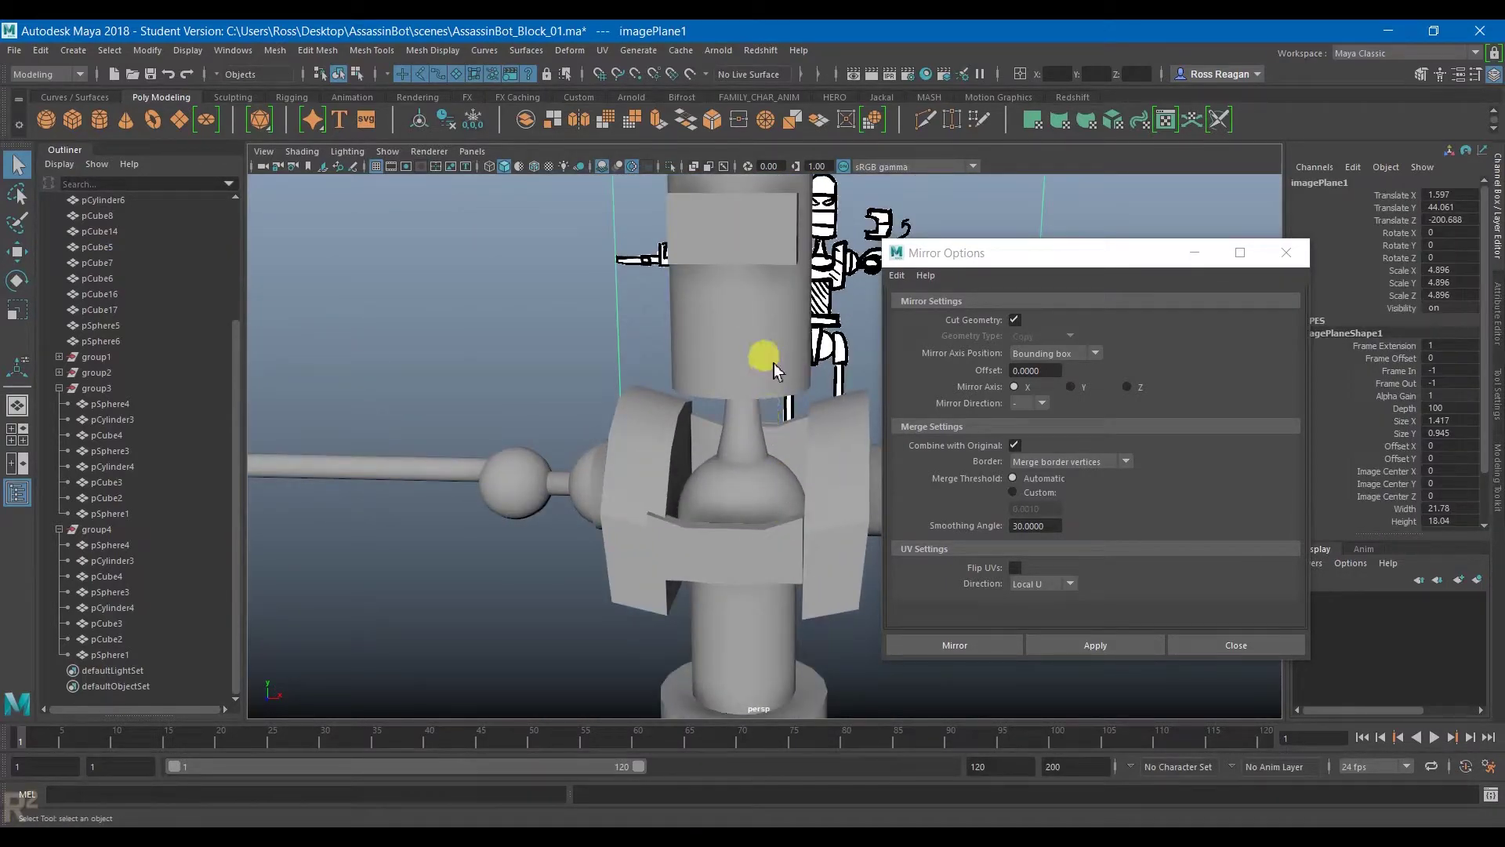
{"action": "scroll", "coordinate": [752, 463], "scroll_direction": "down", "scroll_amount": 5}
{"action": "left_click", "coordinate": [566, 535]}
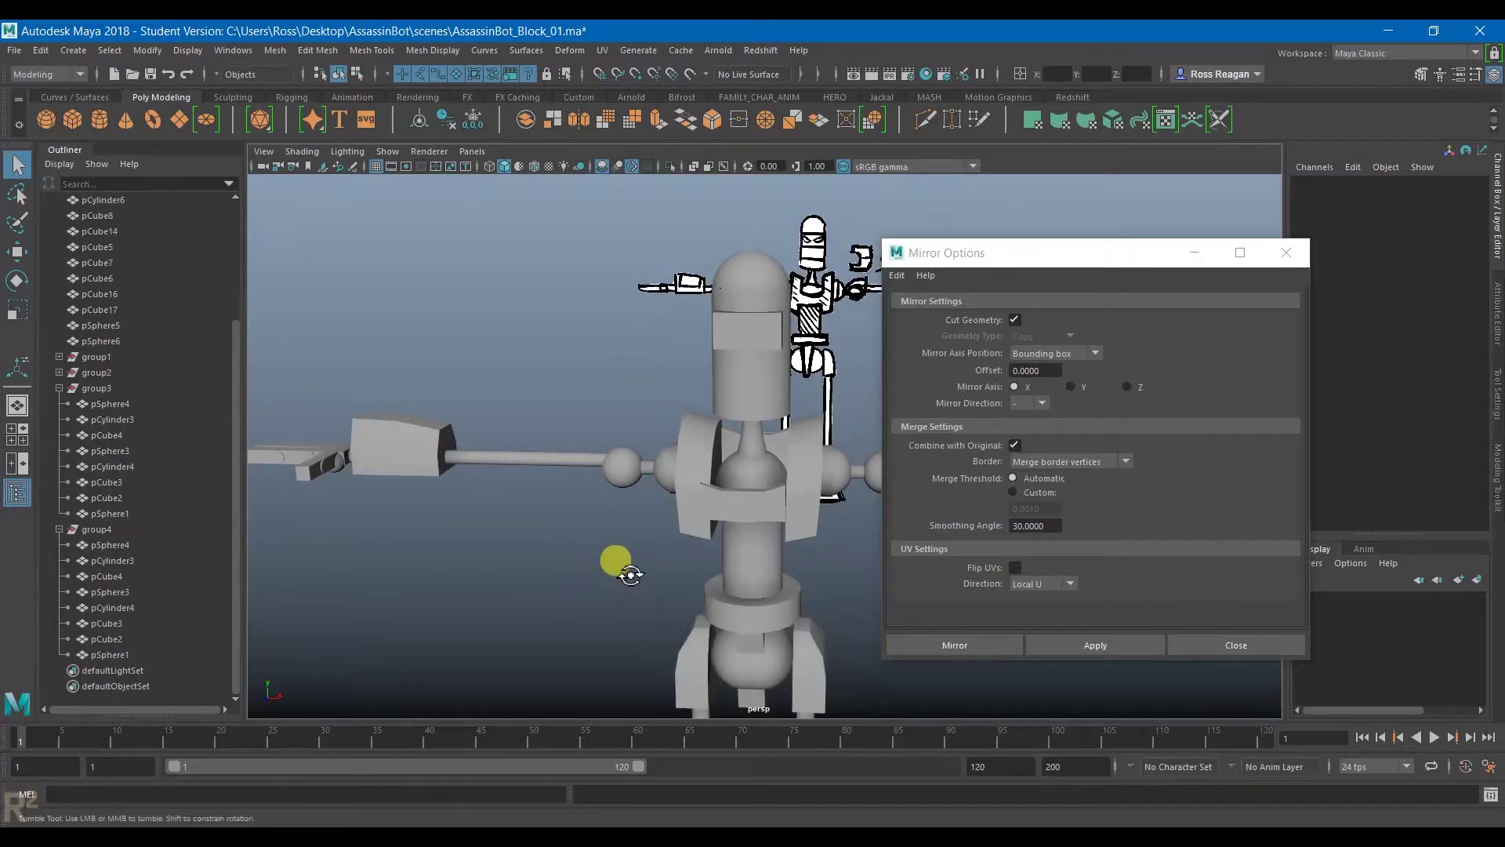
Step: Inspect the whole robot from several angles and close the Mirror Options dialog
{"action": "left_click_drag", "start_coordinate": [634, 572], "coordinate": [604, 572], "text": "alt"}
{"action": "middle_click_drag", "start_coordinate": [706, 582], "coordinate": [660, 517], "text": "alt"}
{"action": "scroll", "coordinate": [665, 437], "scroll_direction": "up", "scroll_amount": 3}
{"action": "mouse_move", "coordinate": [661, 517]}
{"action": "left_mouse_down", "text": "alt"}
{"action": "mouse_move", "coordinate": [746, 519]}
{"action": "mouse_move", "coordinate": [792, 492]}
{"action": "mouse_move", "coordinate": [672, 531]}
{"action": "mouse_move", "coordinate": [702, 487]}
{"action": "mouse_move", "coordinate": [745, 548]}
{"action": "mouse_move", "coordinate": [752, 480]}
{"action": "mouse_move", "coordinate": [766, 506]}
{"action": "mouse_move", "coordinate": [672, 504]}
{"action": "left_mouse_up", "text": "alt"}
{"action": "middle_click_drag", "start_coordinate": [672, 504], "coordinate": [648, 547], "text": "alt"}
{"action": "left_click_drag", "start_coordinate": [648, 548], "coordinate": [765, 394], "text": "alt"}
{"action": "left_click", "coordinate": [1208, 643]}
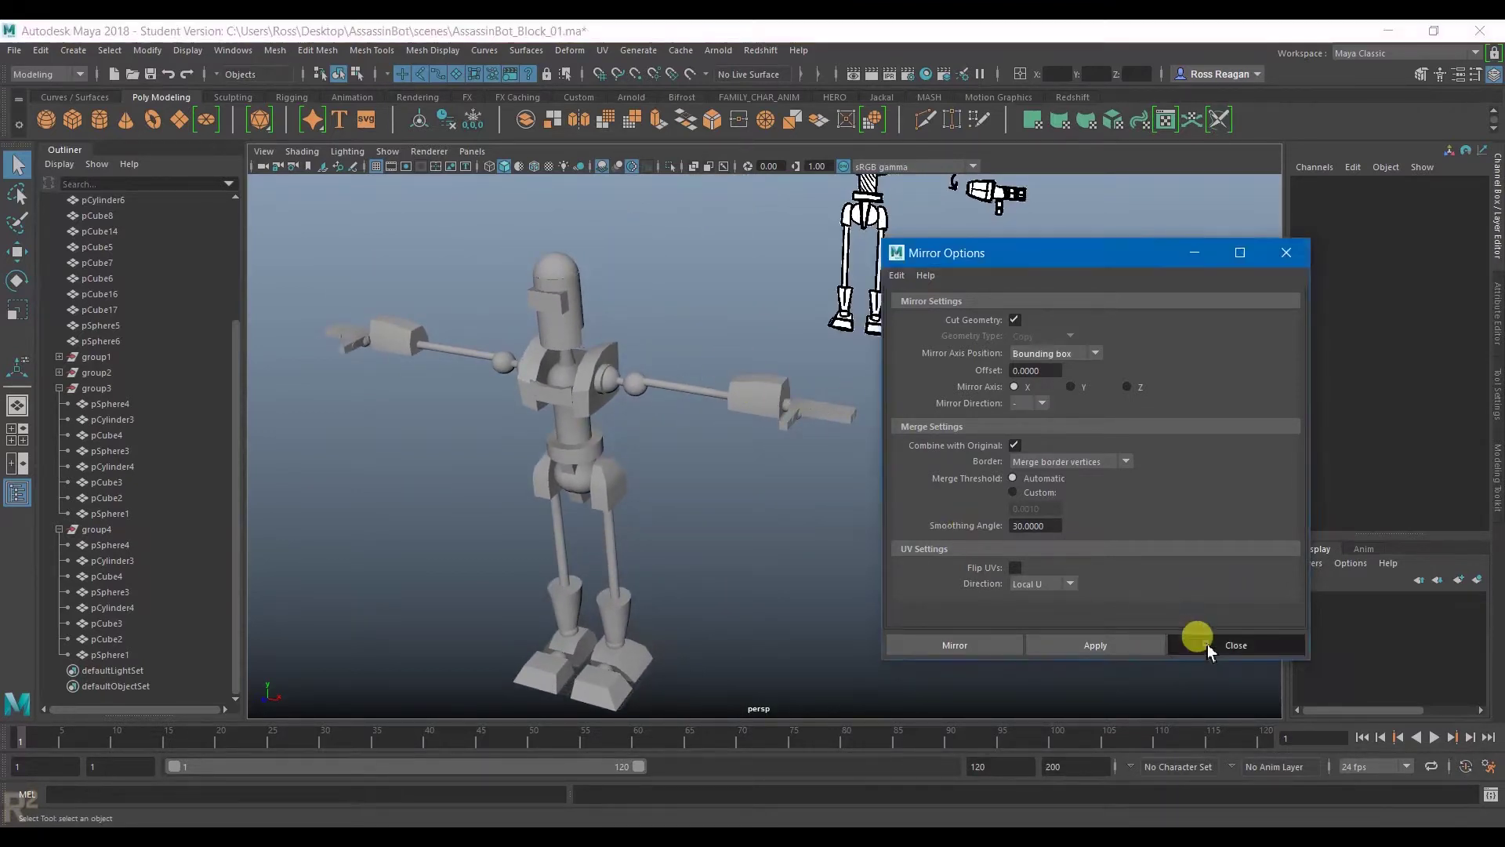
{"action": "left_click_drag", "start_coordinate": [820, 581], "coordinate": [654, 569], "text": "alt"}
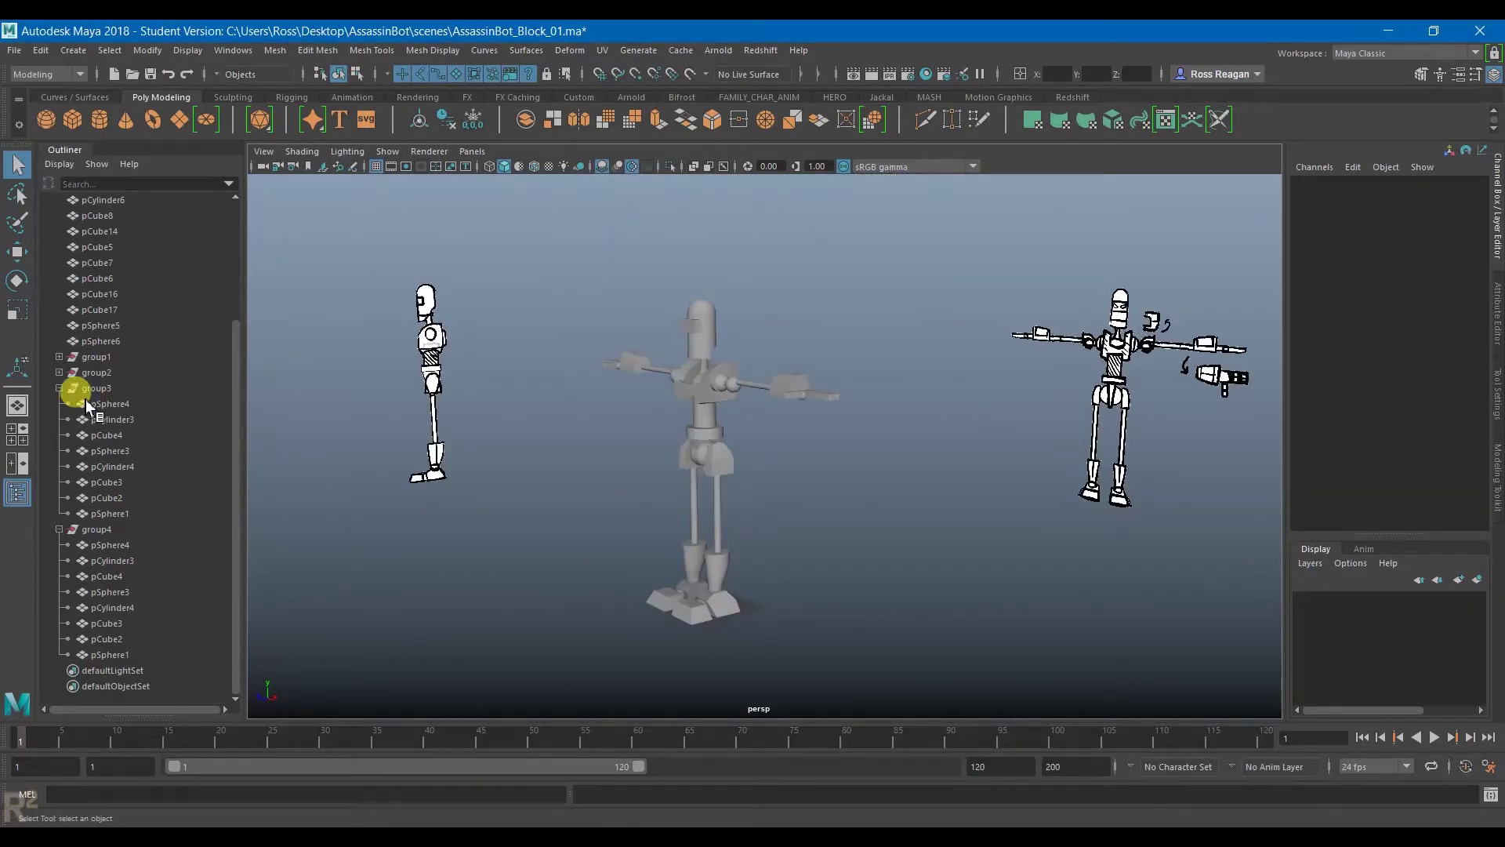
Step: Collapse group3 and group4 in the Outliner and review the finished robot
{"action": "left_click", "coordinate": [59, 388]}
{"action": "left_click", "coordinate": [59, 529]}
{"action": "left_click_drag", "start_coordinate": [533, 423], "coordinate": [659, 464], "text": "alt"}
{"action": "mouse_move", "coordinate": [659, 463]}
{"action": "right_mouse_down", "text": "alt"}
{"action": "mouse_move", "coordinate": [877, 520]}
{"action": "mouse_move", "coordinate": [862, 484]}
{"action": "mouse_move", "coordinate": [789, 470]}
{"action": "right_mouse_up", "text": "alt"}
{"action": "left_click_drag", "start_coordinate": [788, 471], "coordinate": [830, 471], "text": "alt"}
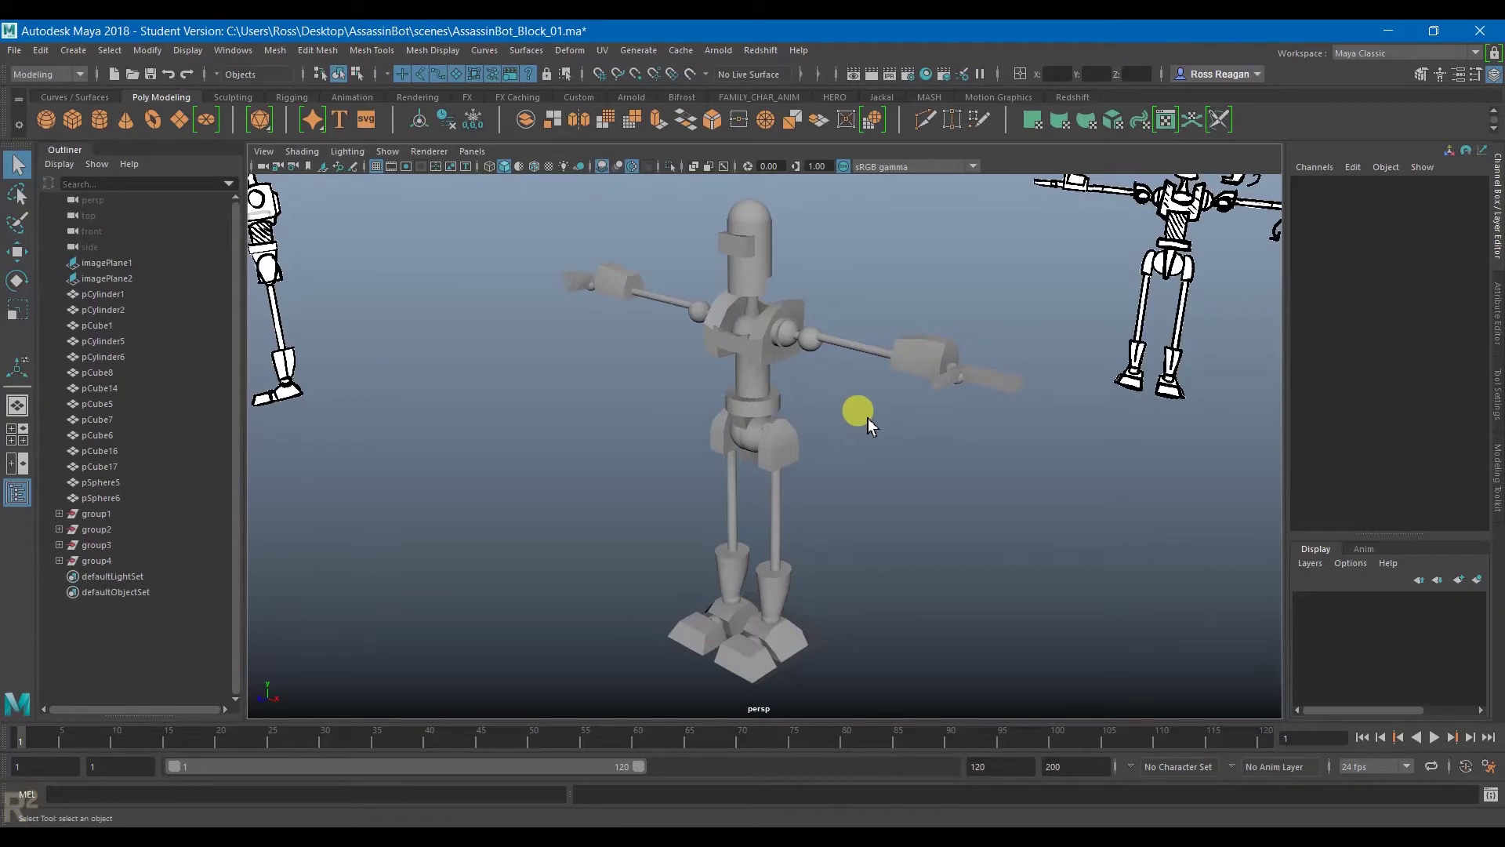
{"action": "mouse_move", "coordinate": [868, 419]}
{"action": "right_mouse_down", "text": "alt"}
{"action": "mouse_move", "coordinate": [861, 447]}
{"action": "mouse_move", "coordinate": [875, 450]}
{"action": "right_mouse_up", "text": "alt"}
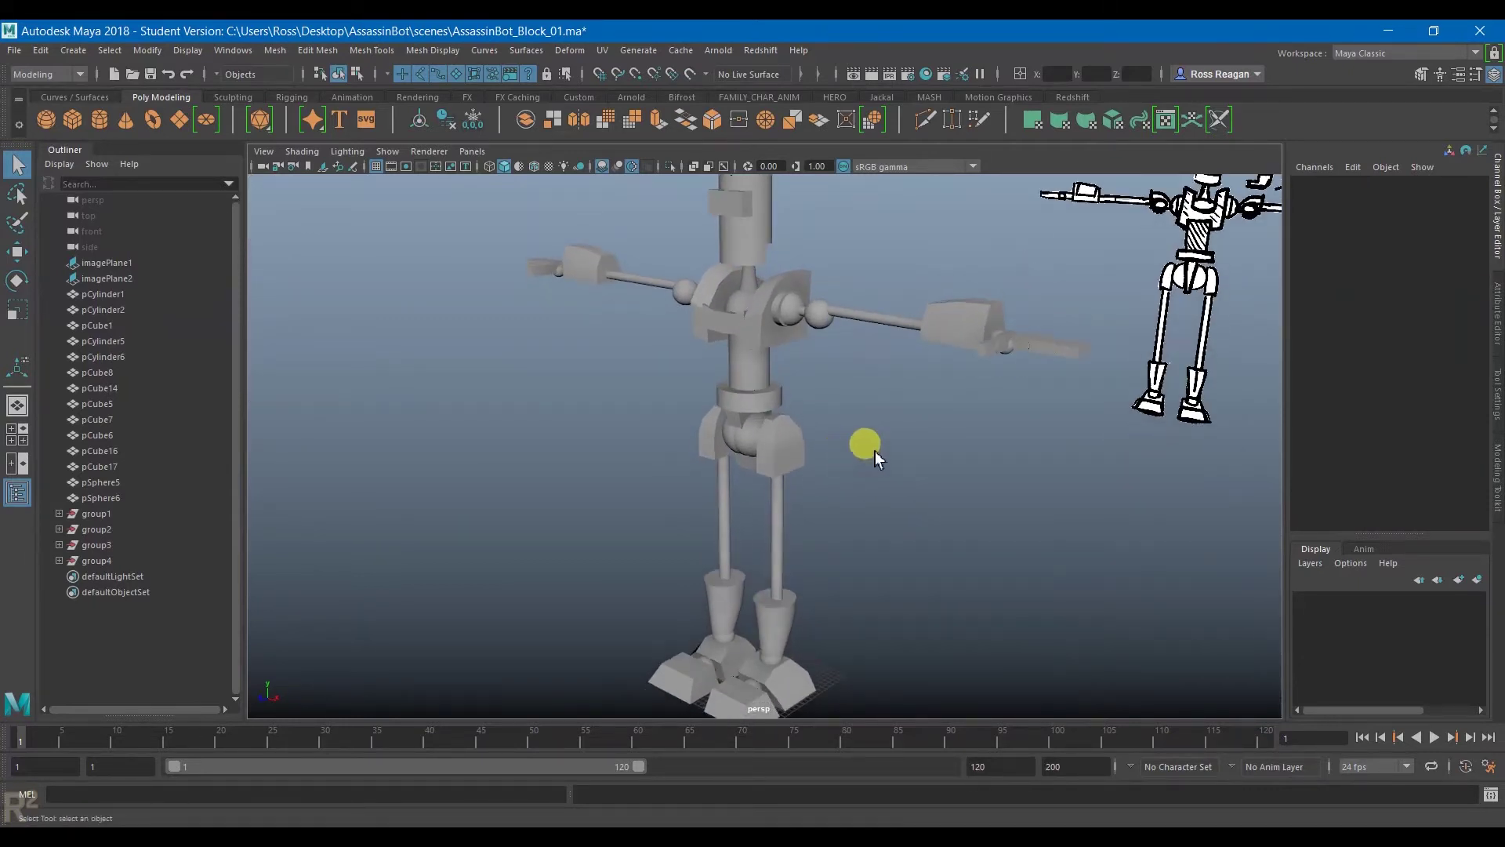
{"action": "mouse_move", "coordinate": [960, 354]}
{"action": "left_mouse_down", "text": "alt"}
{"action": "mouse_move", "coordinate": [914, 463]}
{"action": "mouse_move", "coordinate": [847, 471]}
{"action": "mouse_move", "coordinate": [923, 483]}
{"action": "left_mouse_up", "text": "alt"}
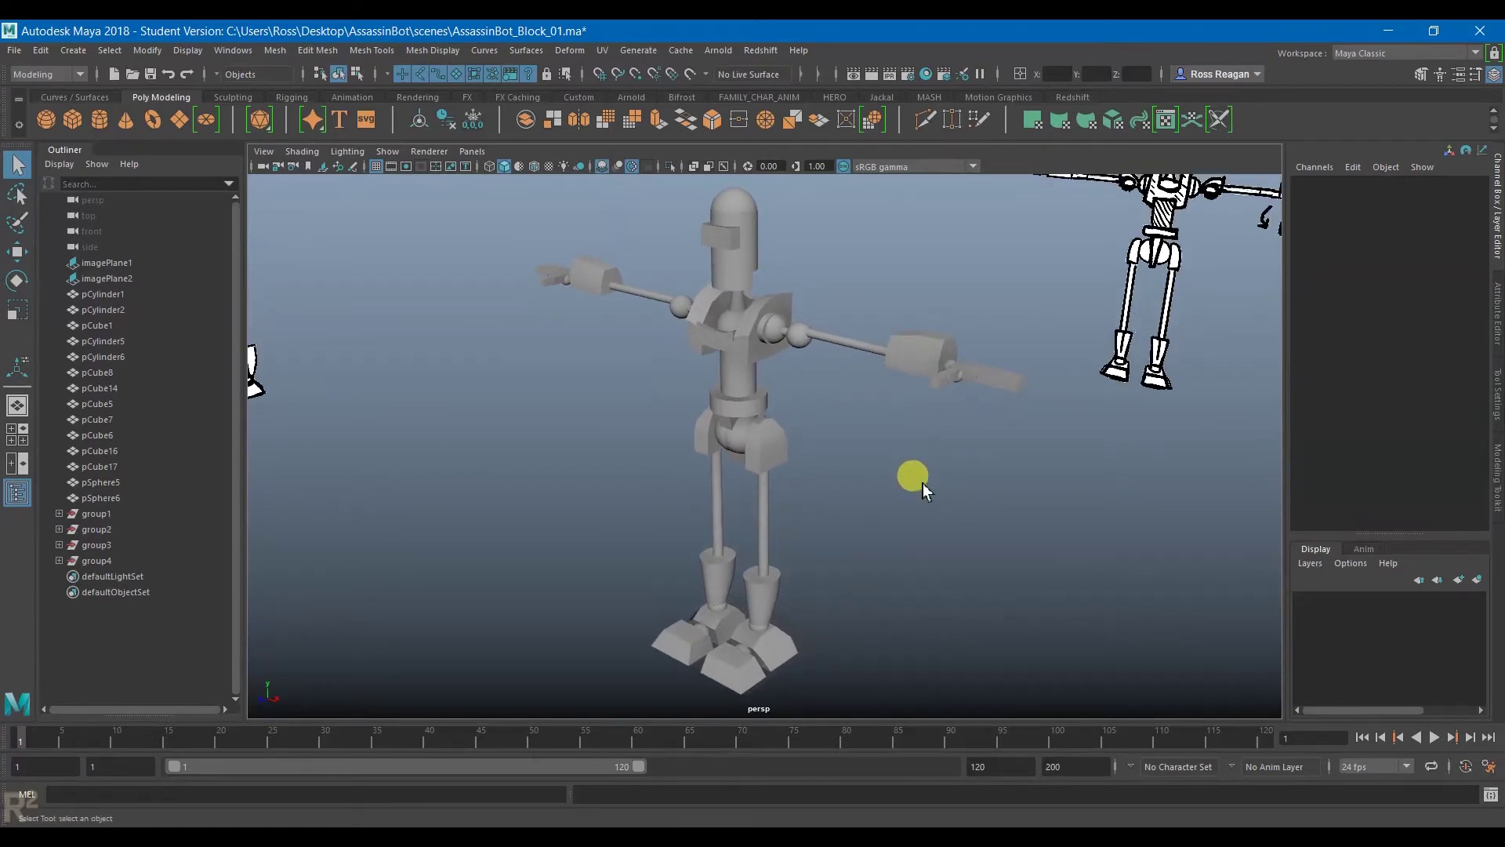